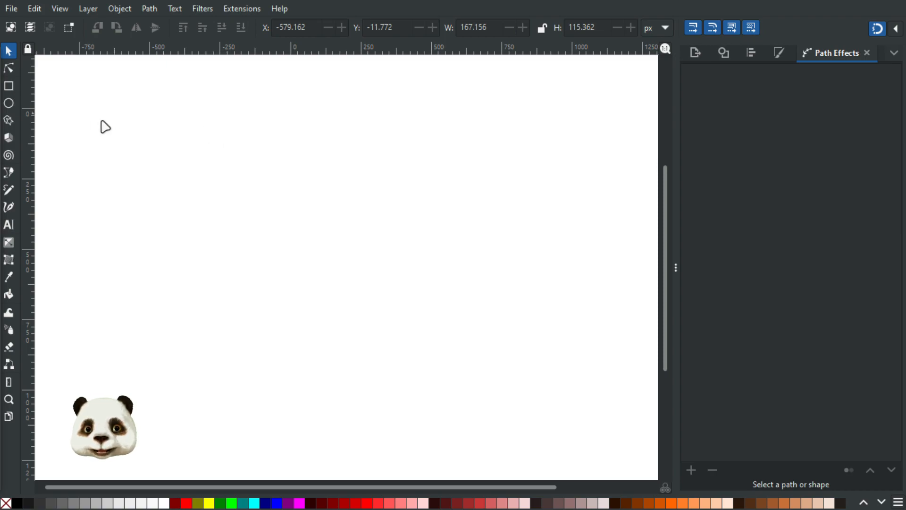
Step: With snapping off, draw a closed, tall tapering brush shape near the page's upper left
key(b)
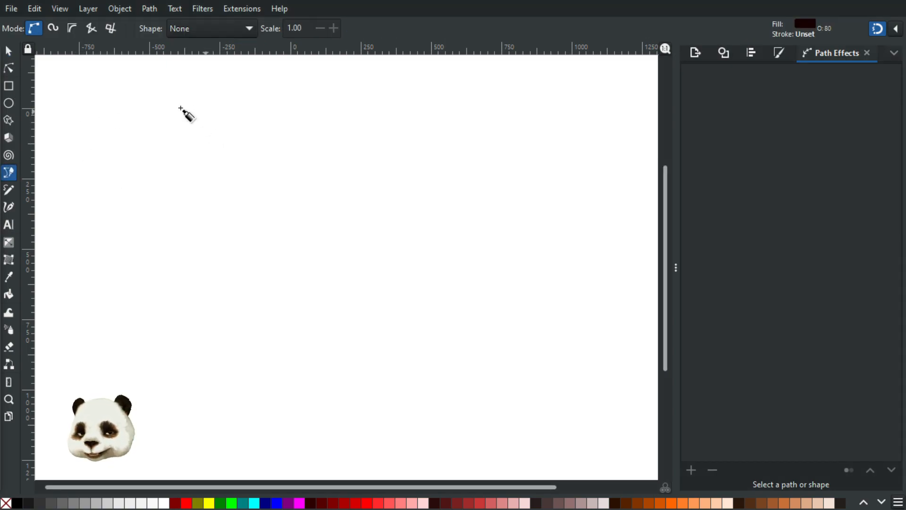
key(shift+5)
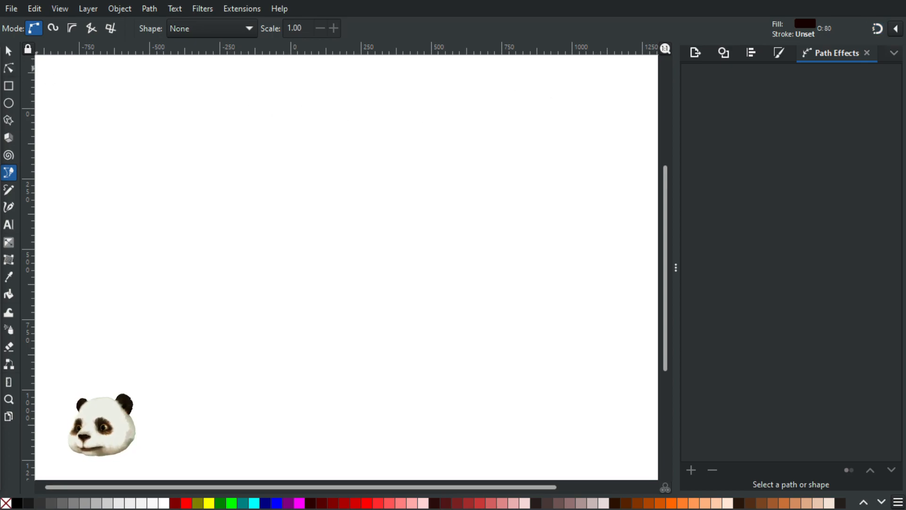
click(186, 102)
drag(184, 135, 204, 142)
click(194, 235)
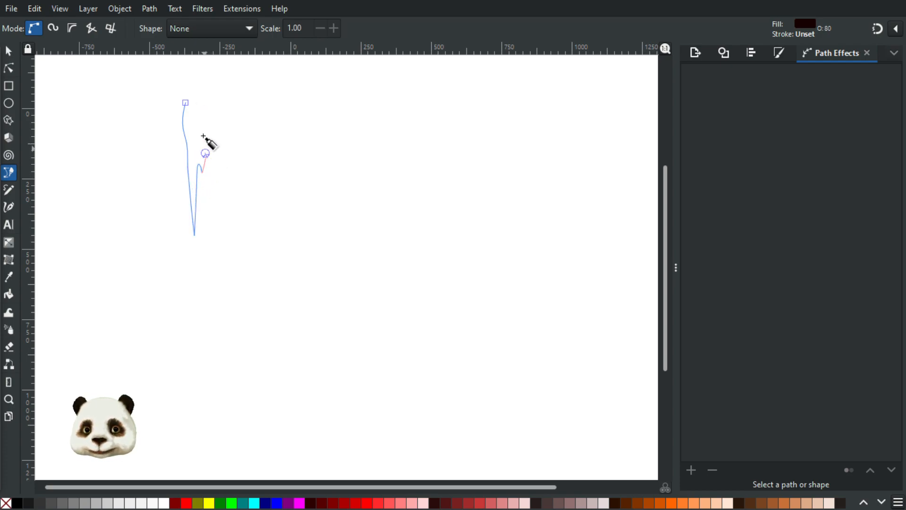
click(186, 102)
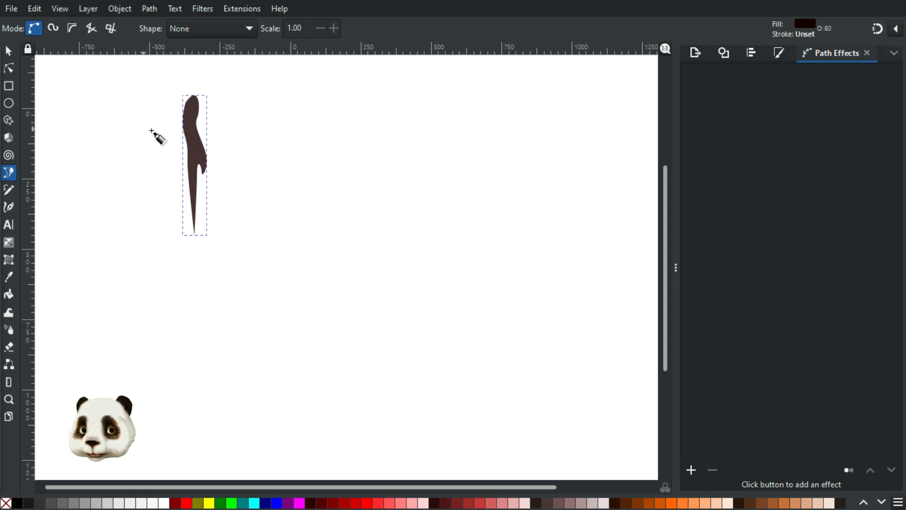
Step: Copy the brush shape and set the Pen shape to Bend from clipboard
click(9, 48)
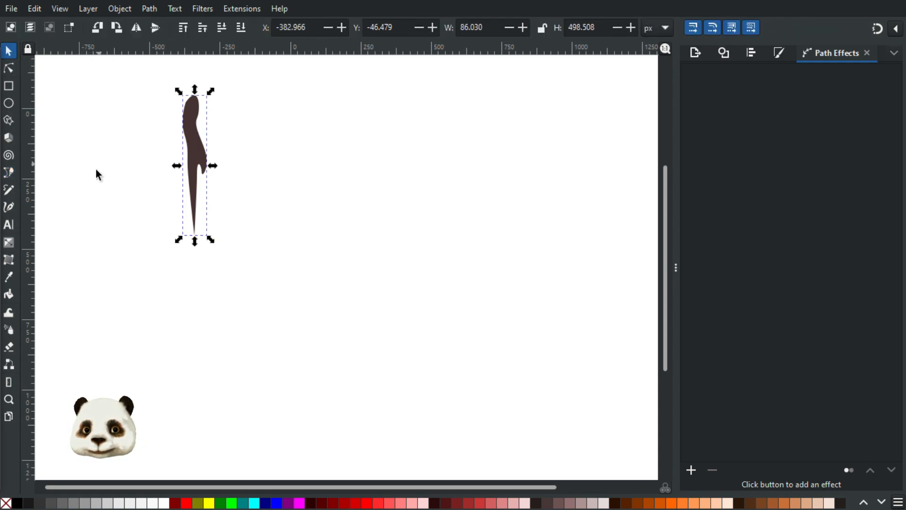
key(b)
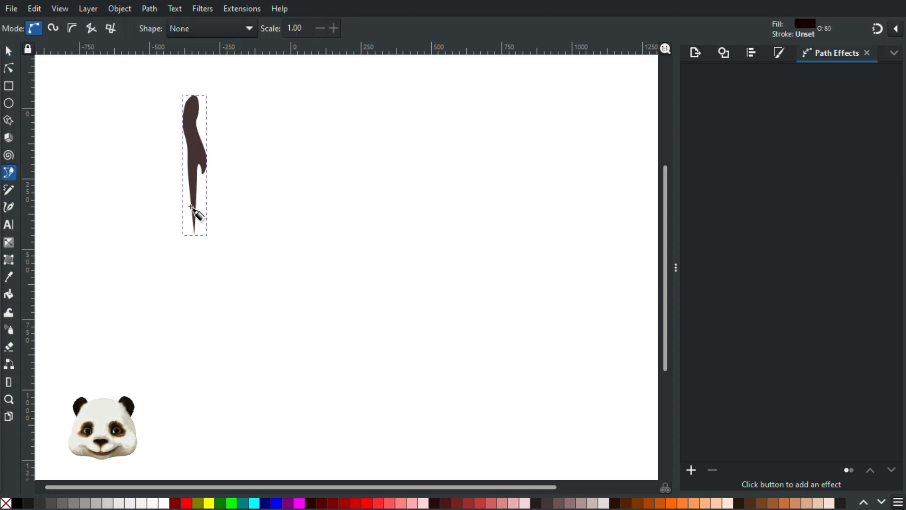
click(245, 29)
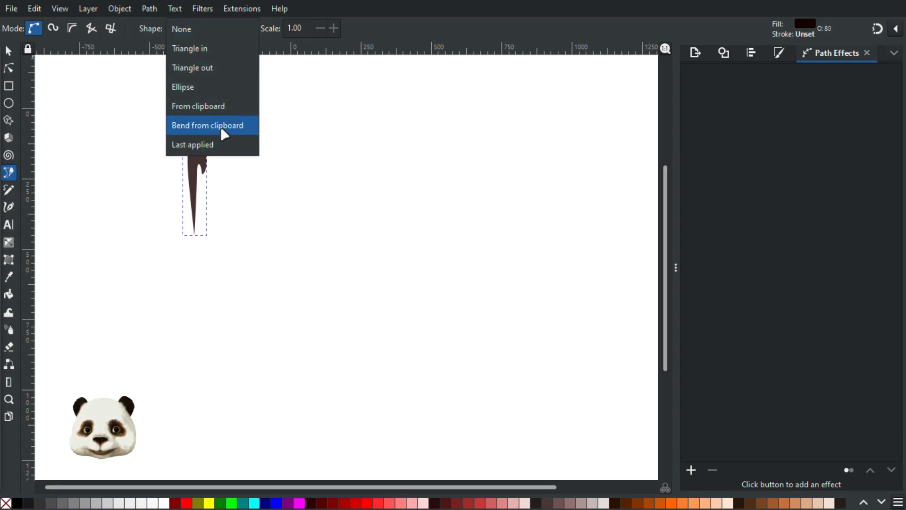
click(235, 134)
Step: Draw a test path with the bent brush shape, then undo it
click(111, 297)
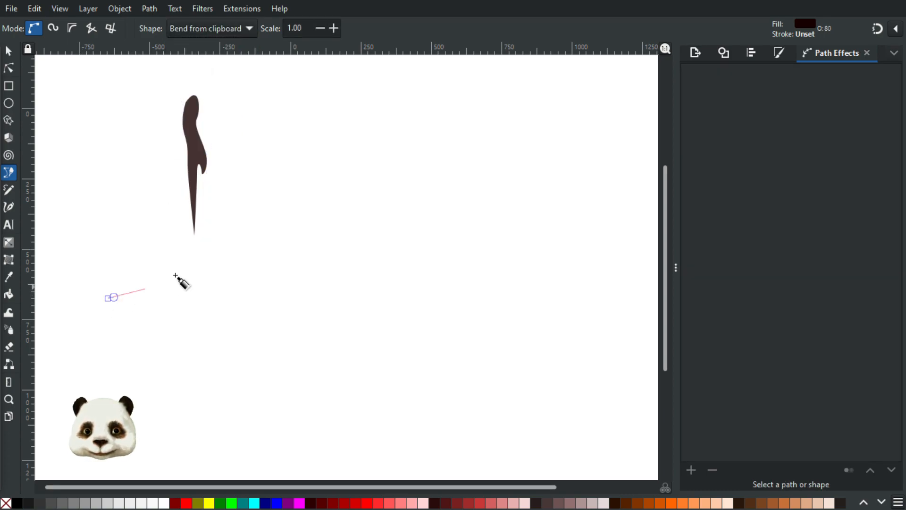
drag(232, 260, 256, 265)
drag(390, 281, 474, 246)
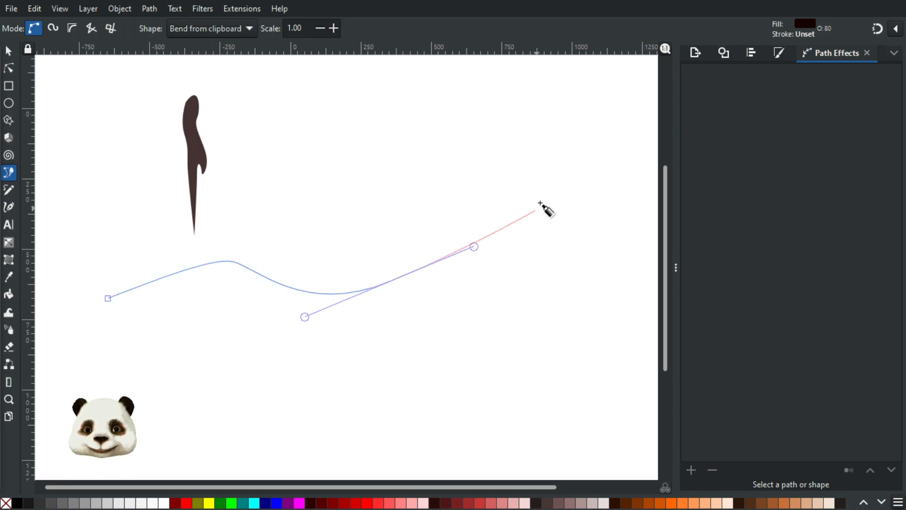
click(542, 197)
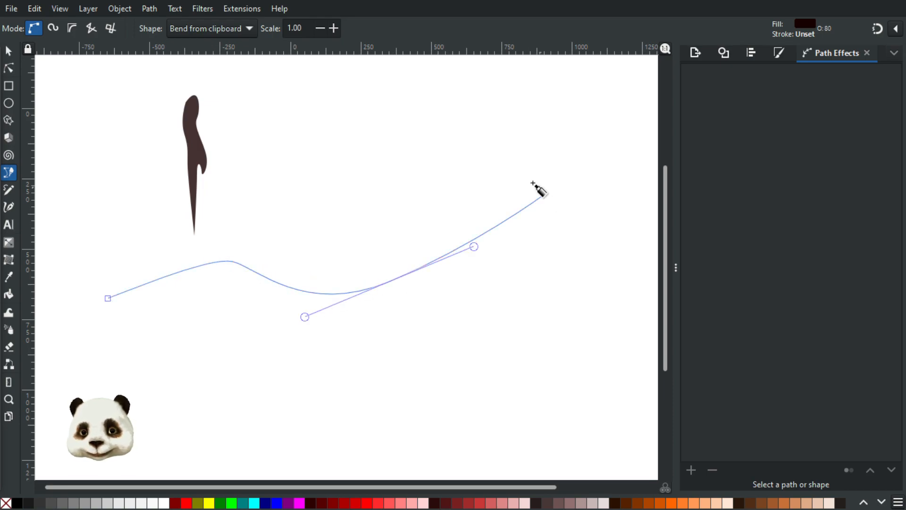
key(Return)
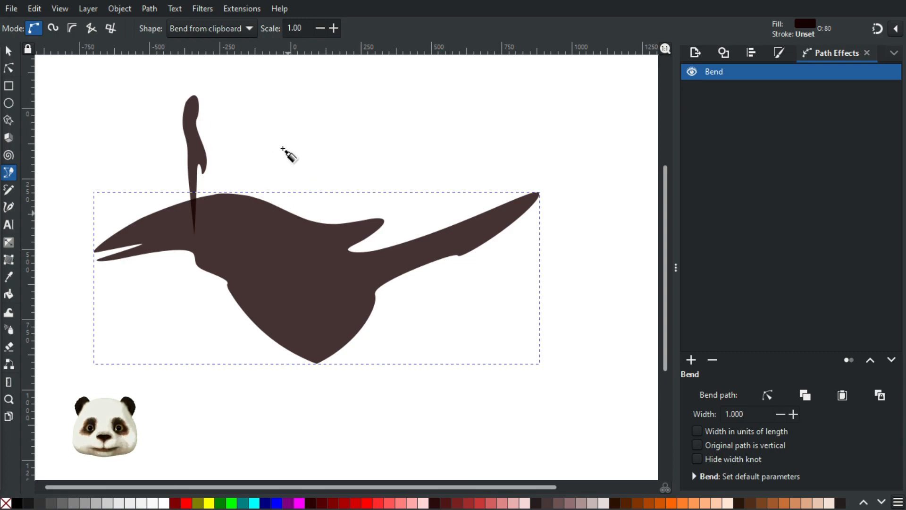
key(ctrl+z)
Step: Switch the Pen shape to From clipboard and draw a wavy path across the page
click(240, 28)
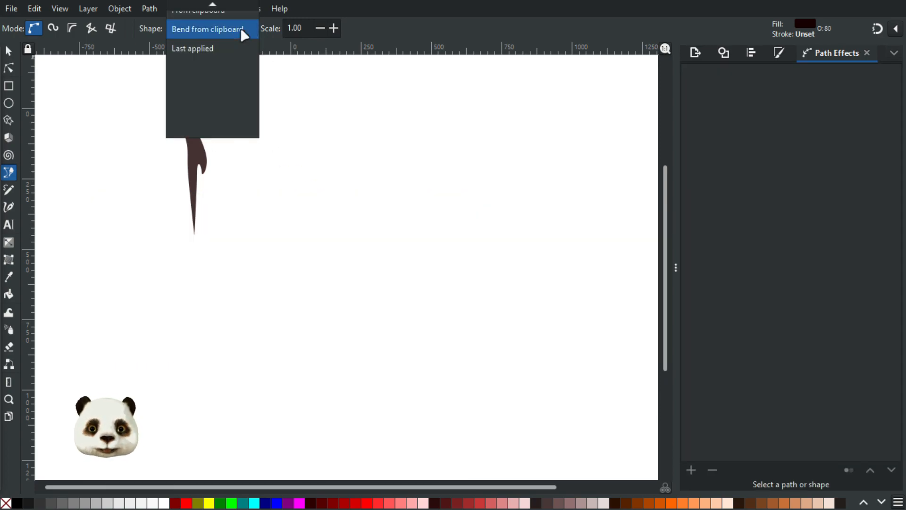
scroll(244, 68, up, 3)
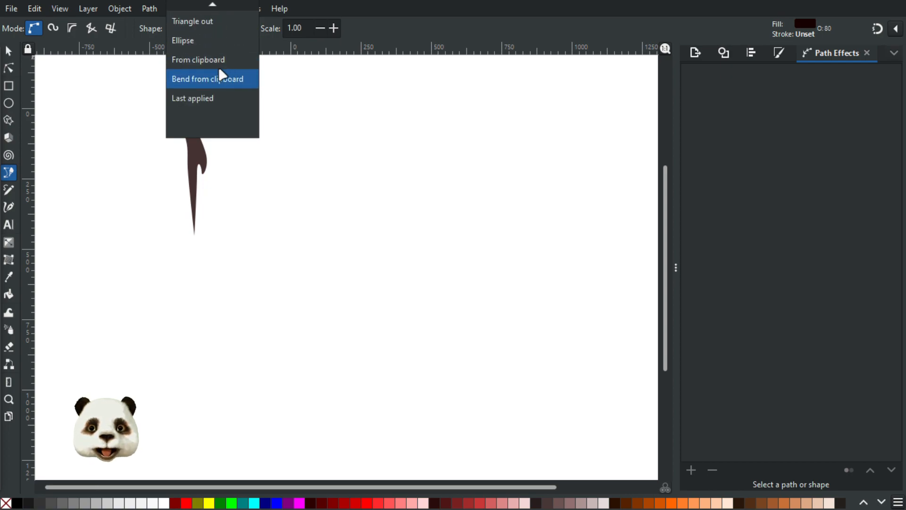
click(232, 60)
click(122, 317)
drag(260, 273, 325, 289)
drag(379, 319, 445, 317)
drag(529, 246, 563, 247)
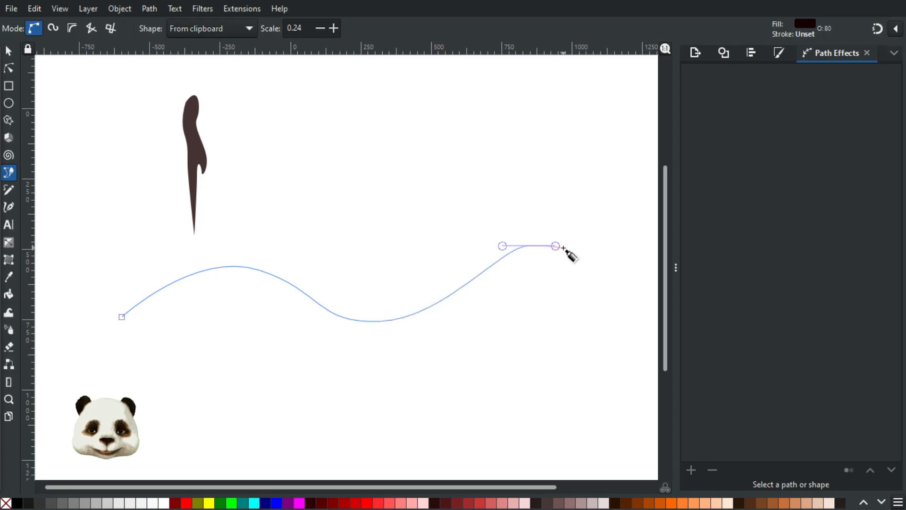
Step: Finish the wavy path and try the Single, Repeated and Single stretched pattern copy modes
right_click(563, 248)
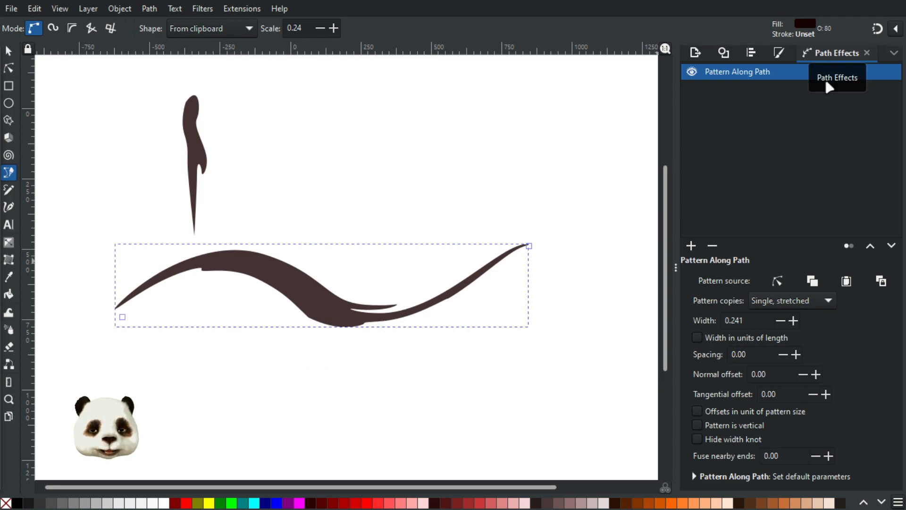
click(827, 304)
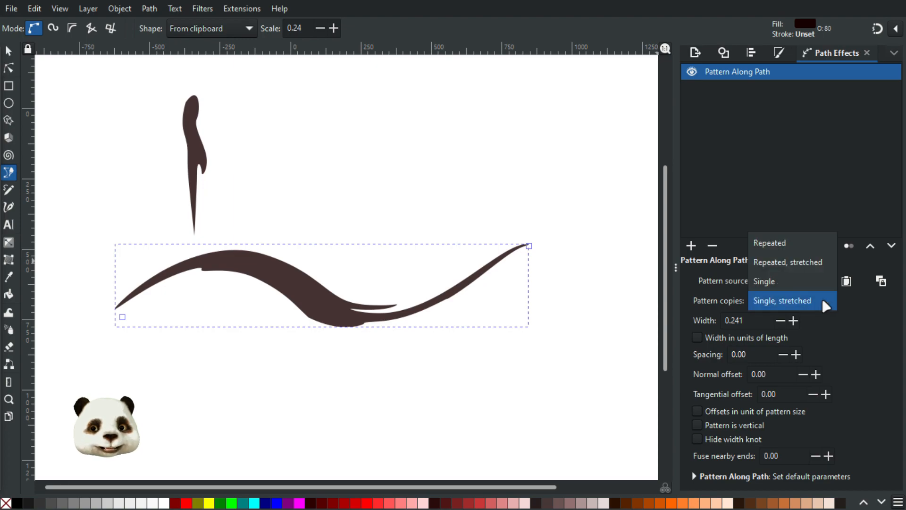
click(808, 283)
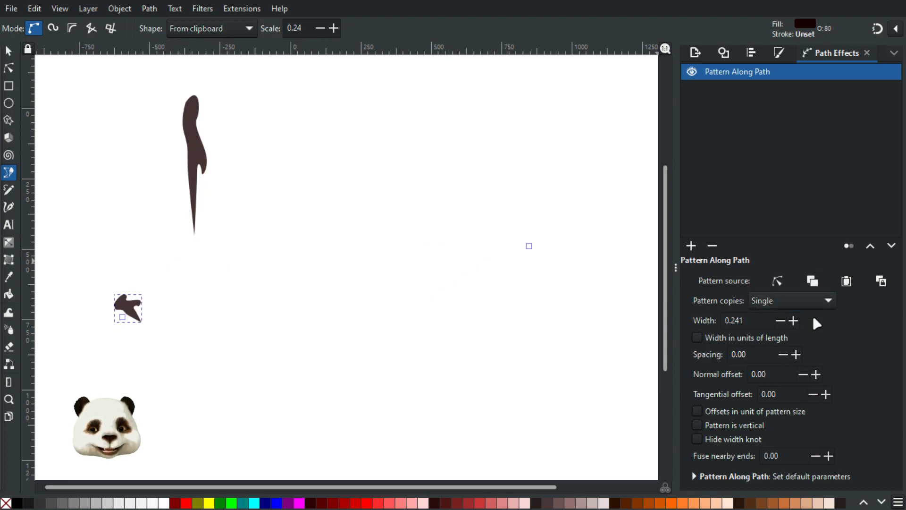
click(817, 305)
click(816, 283)
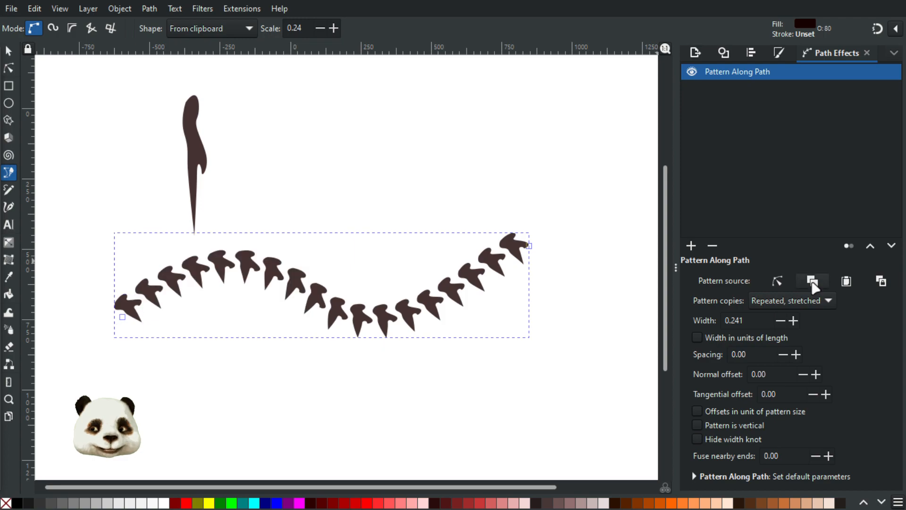
click(811, 299)
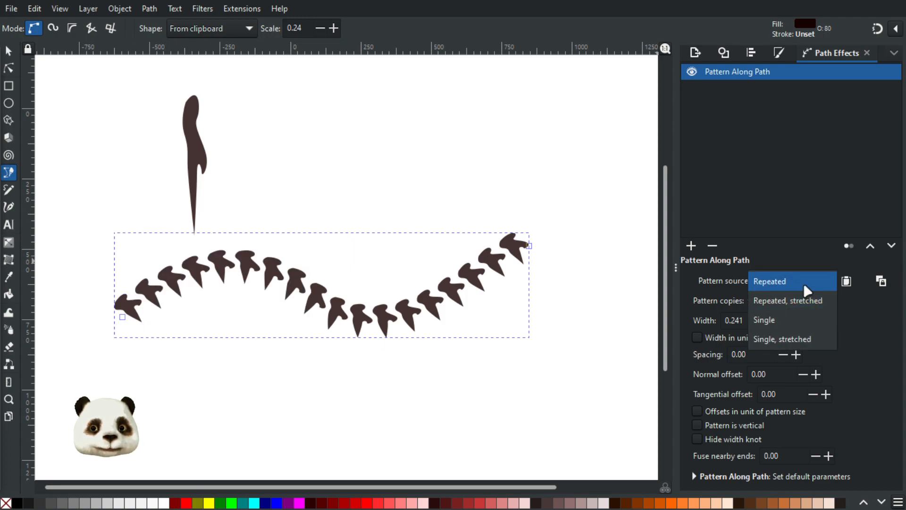
click(811, 282)
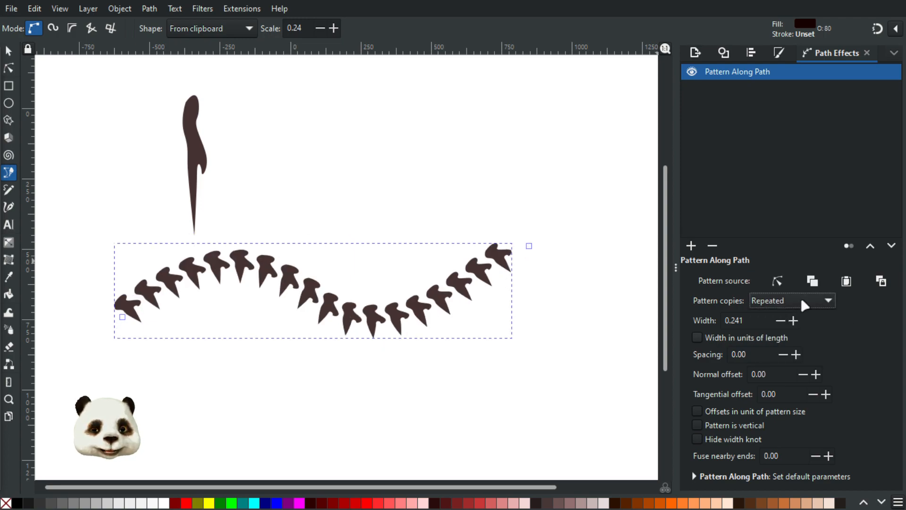
click(810, 305)
click(811, 359)
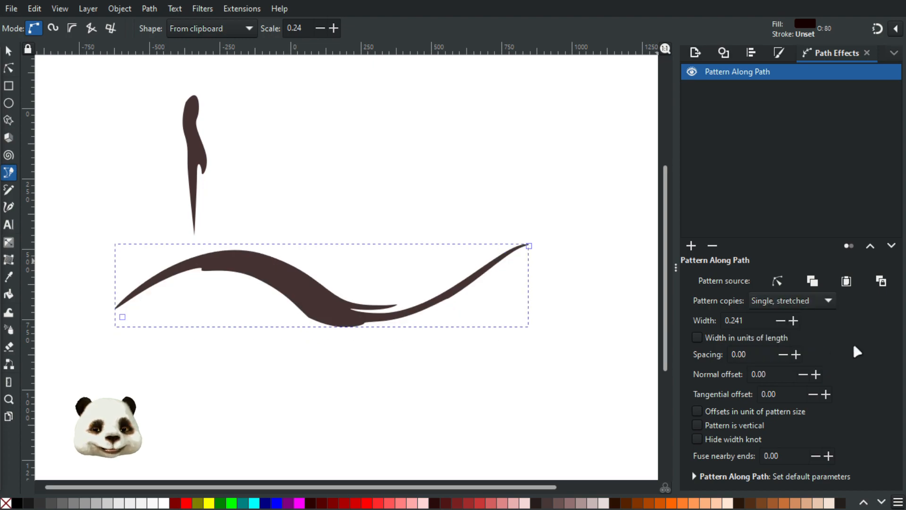
Step: Select both the brush shape and the wavy stroke and delete them
click(12, 55)
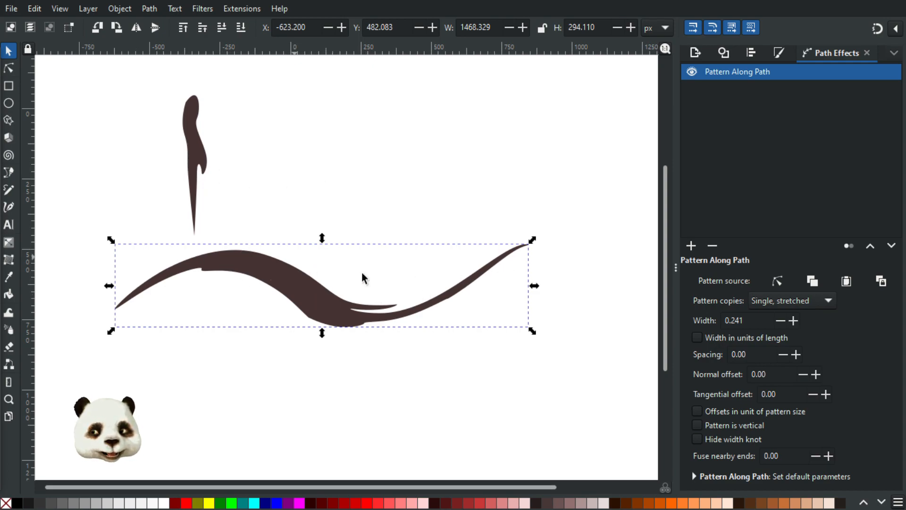
click(198, 145)
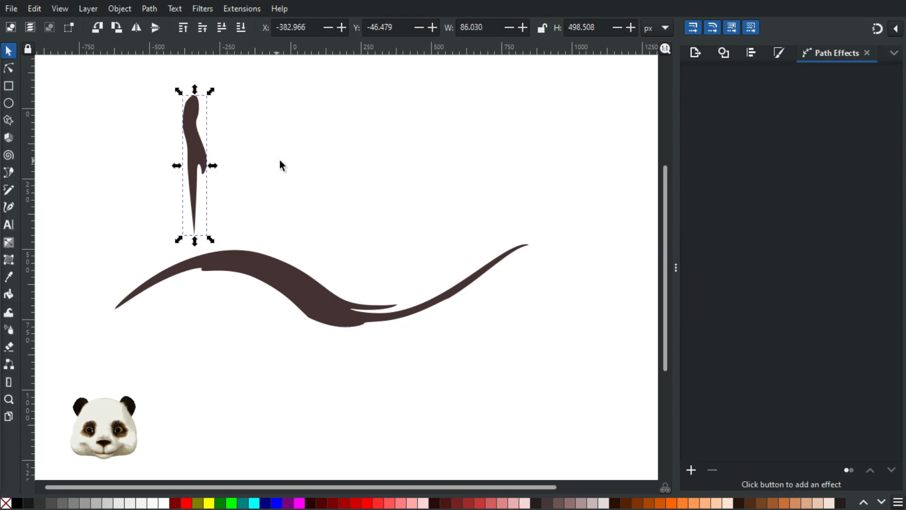
shift+click(259, 261)
key(Delete)
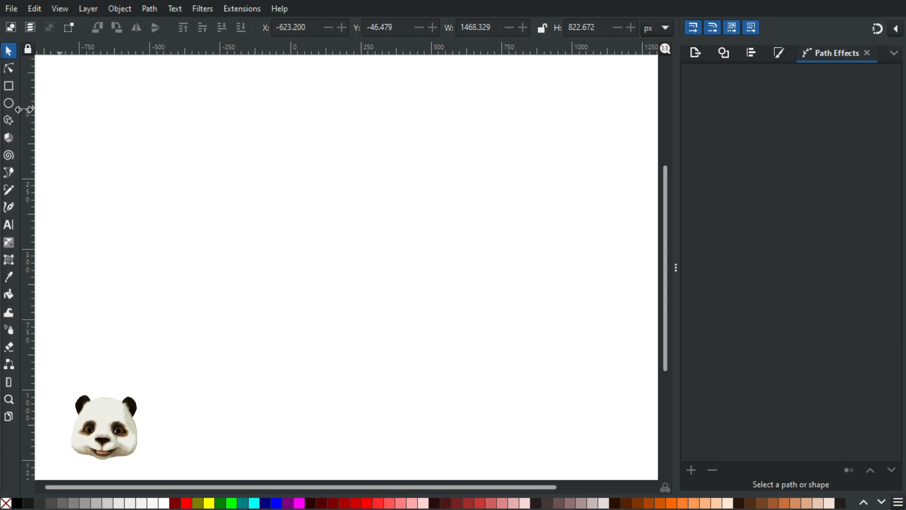
Step: Draw a large dark square in the page centre and show its fill settings
click(9, 86)
drag(210, 121, 467, 354)
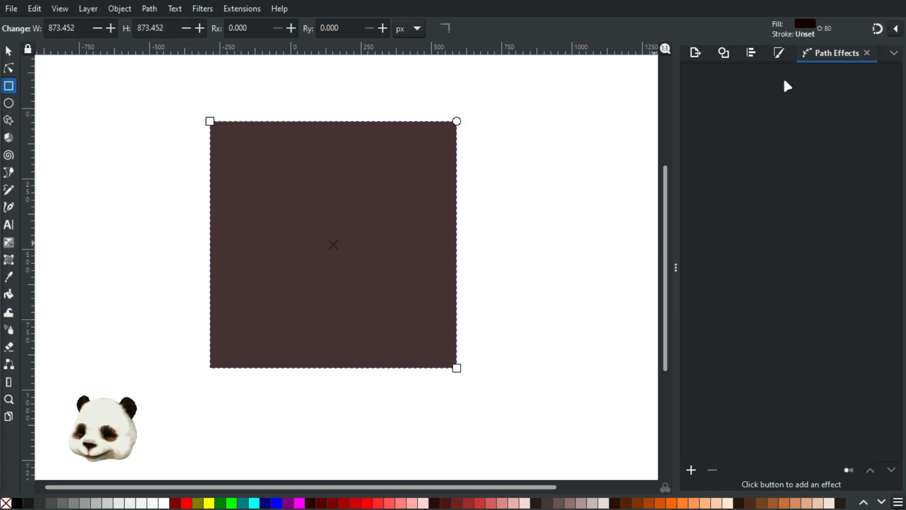
click(697, 53)
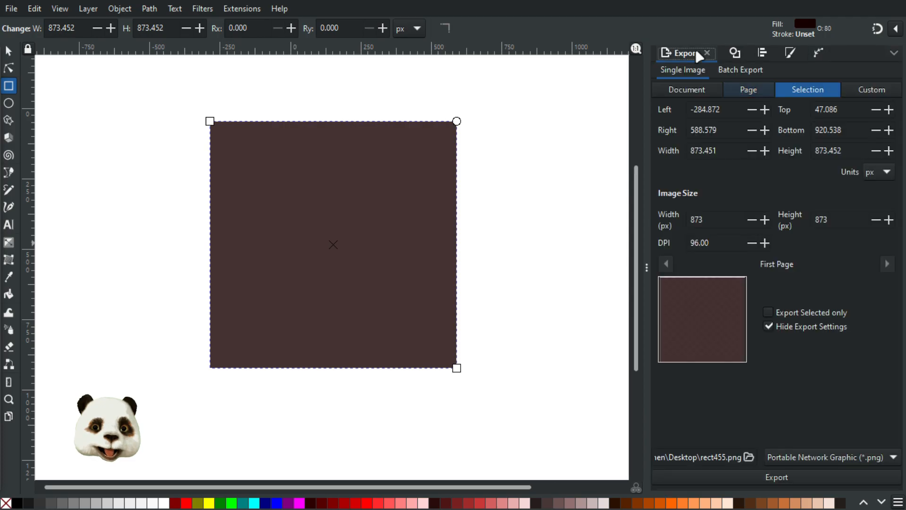
click(786, 51)
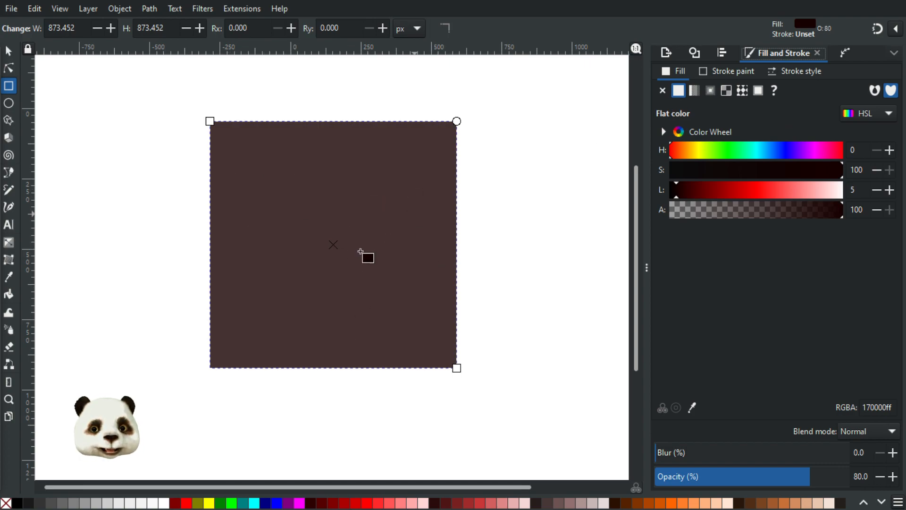
Step: Give the square a pattern fill of small polka dots
click(742, 91)
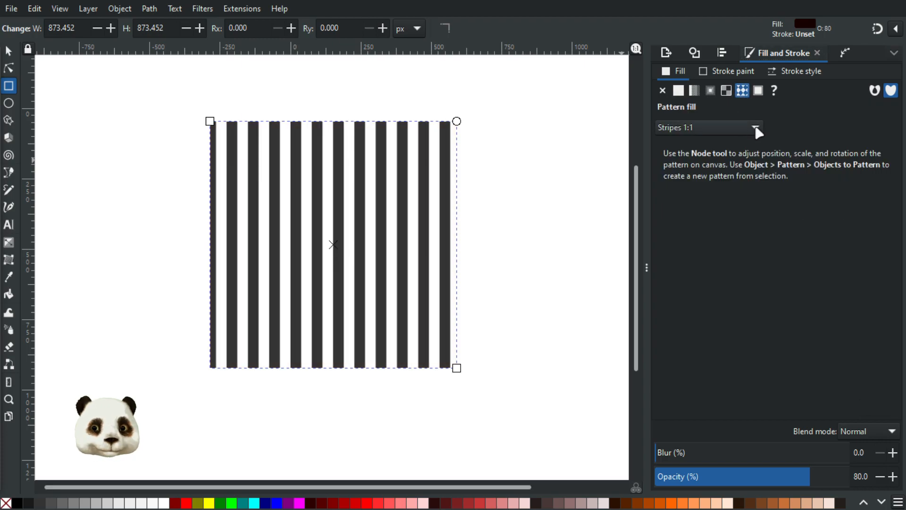
click(755, 128)
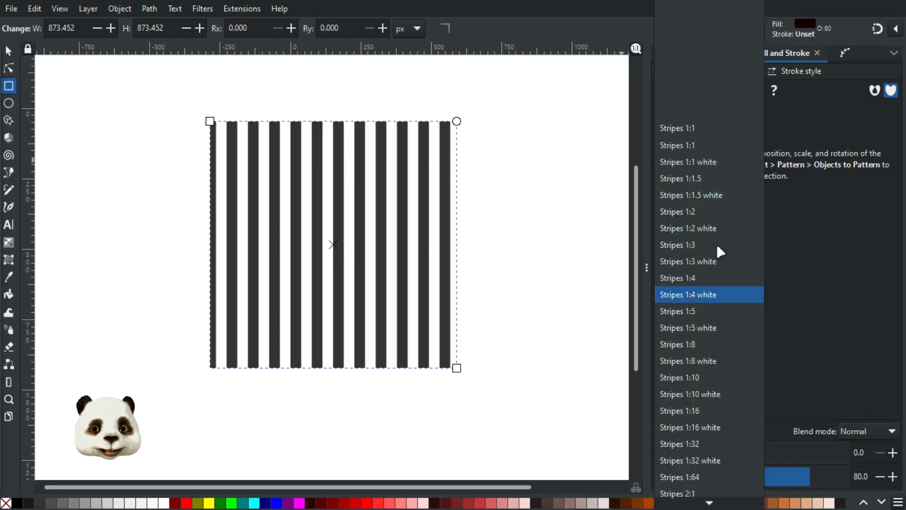
scroll(727, 381, down, 5)
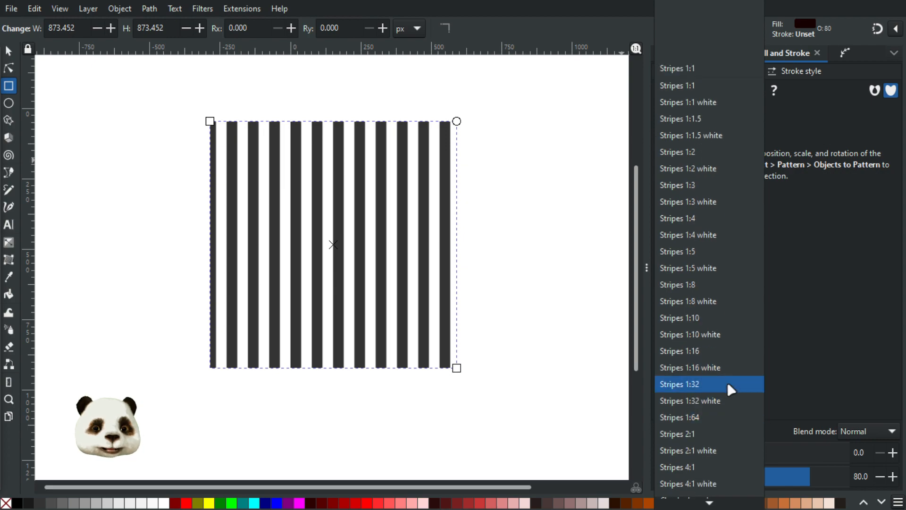
scroll(727, 375, down, 3)
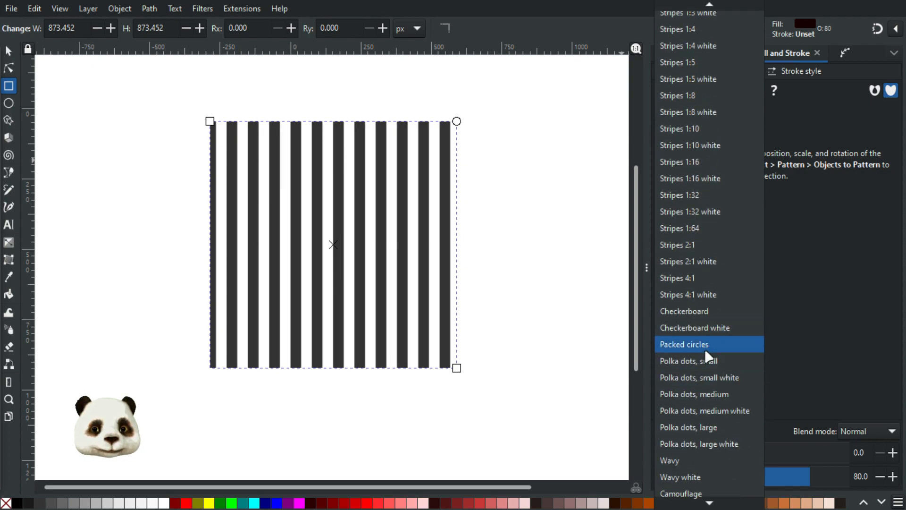
click(718, 366)
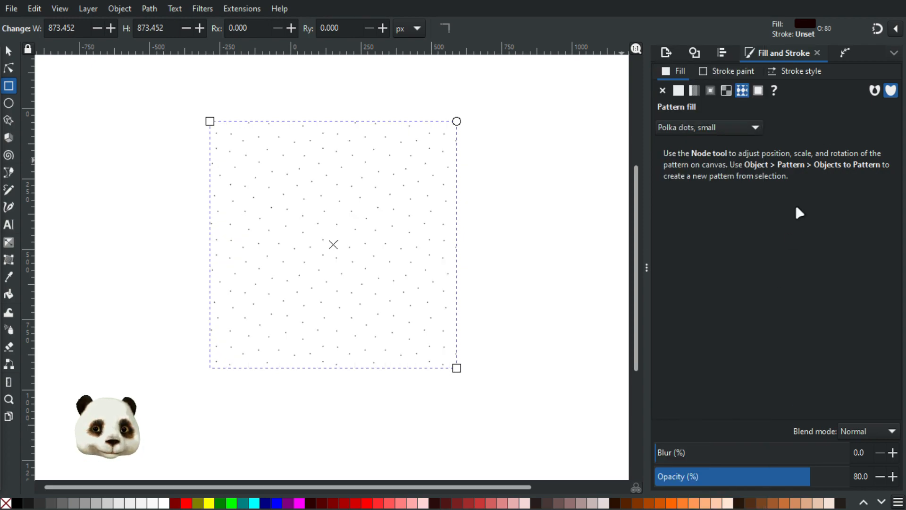
Step: Change the square's pattern fill to Wavy
click(754, 129)
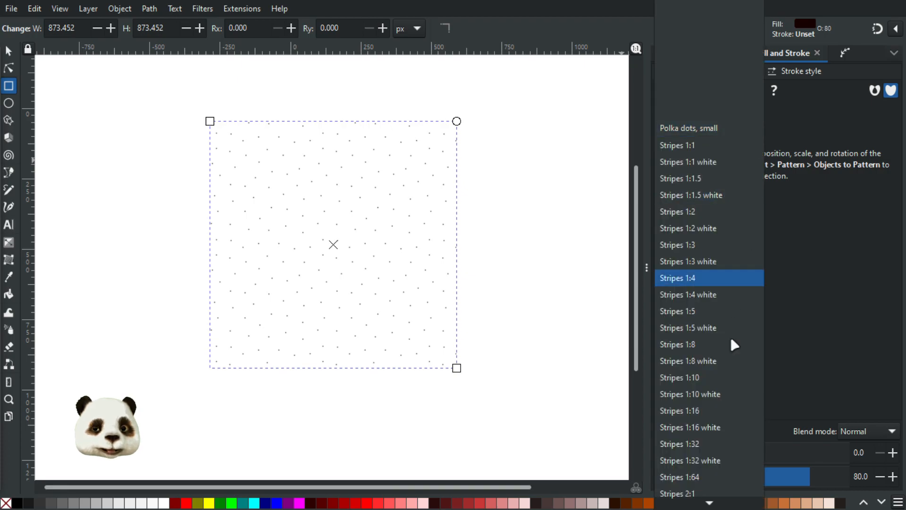
scroll(715, 387, down, 3)
scroll(716, 390, down, 7)
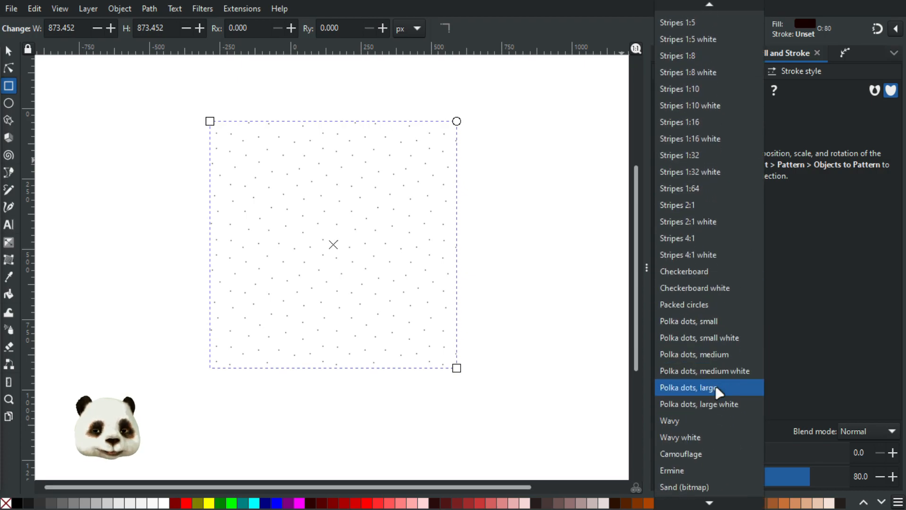
click(713, 391)
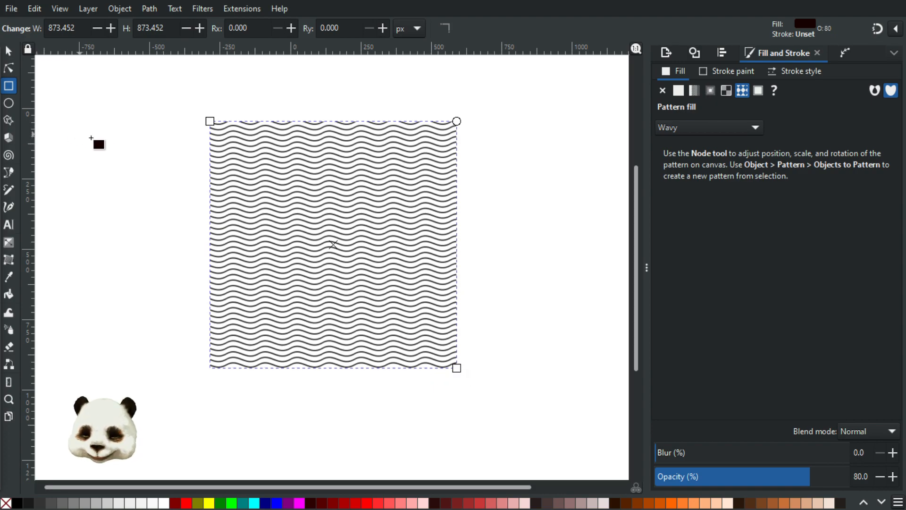
Step: Enlarge, shift and rotate the wavy pattern inside the square using its handles
key(n)
mouse_move(329, 135)
mouse_down()
mouse_move(350, 150)
mouse_move(364, 146)
mouse_move(326, 129)
mouse_move(348, 121)
mouse_move(340, 83)
mouse_move(345, 93)
mouse_up()
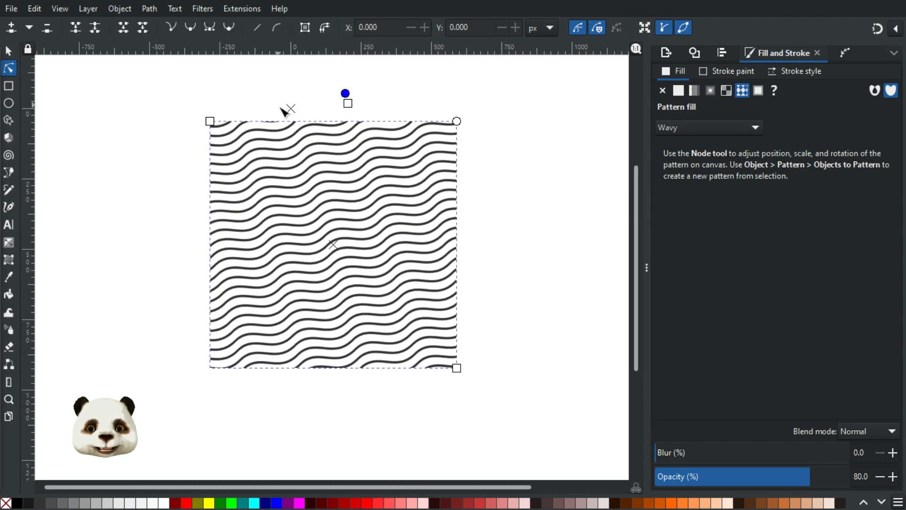
drag(289, 111, 347, 219)
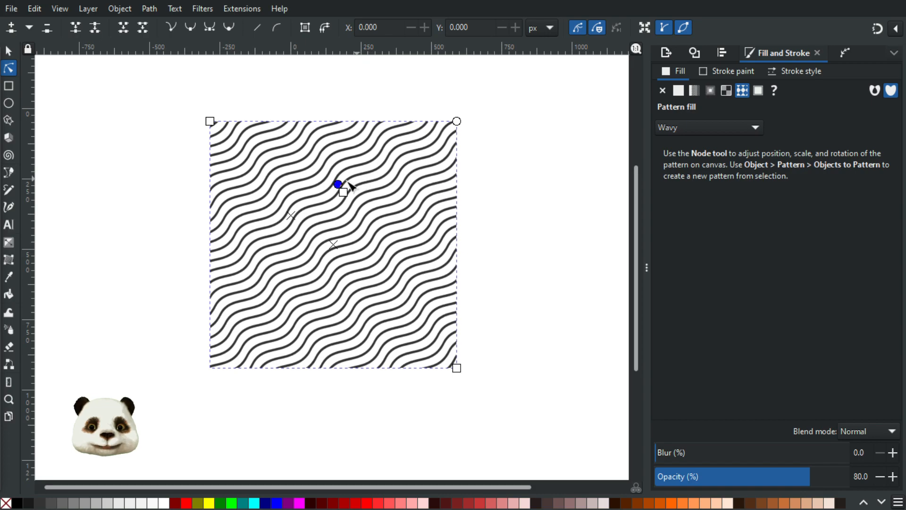
mouse_move(343, 192)
mouse_down()
mouse_move(385, 243)
mouse_move(404, 218)
mouse_up()
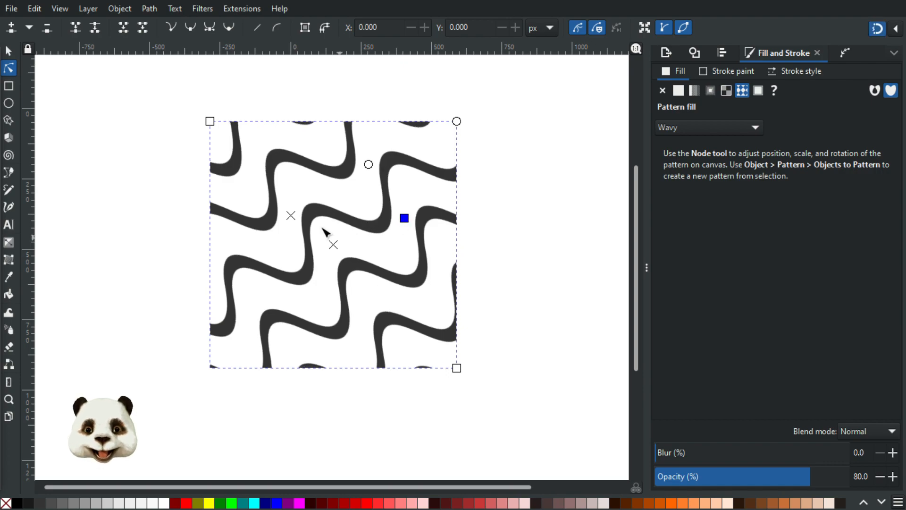
drag(294, 217, 337, 246)
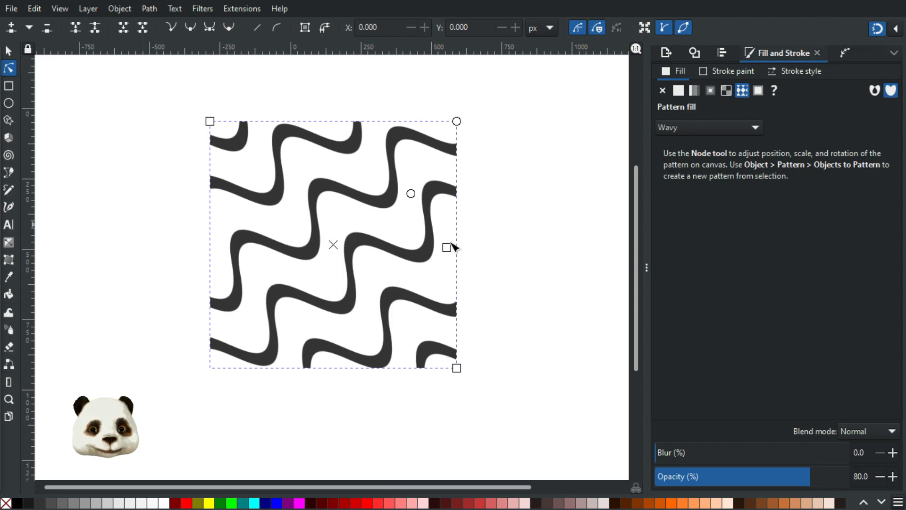
mouse_move(447, 248)
mouse_down()
mouse_move(465, 260)
mouse_move(471, 234)
mouse_move(470, 247)
mouse_up()
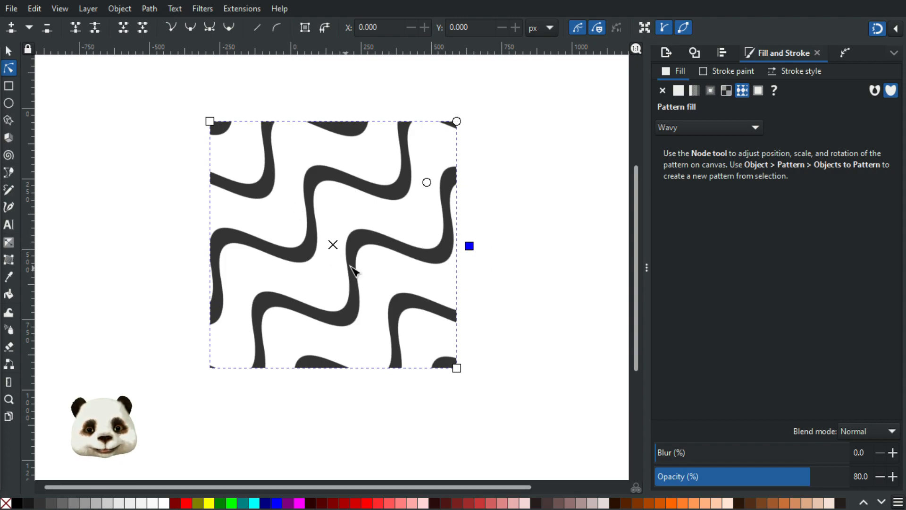
mouse_move(427, 182)
mouse_down()
mouse_move(376, 141)
mouse_move(342, 132)
mouse_move(493, 204)
mouse_up()
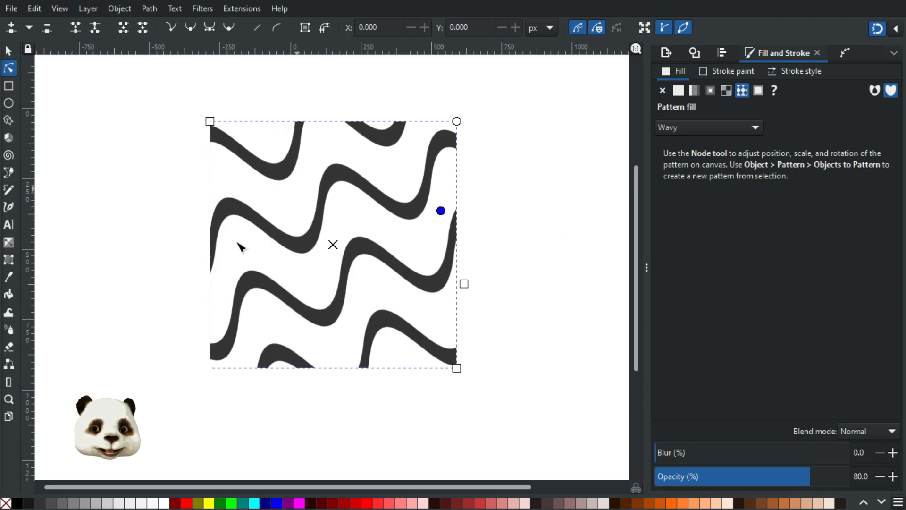
Step: Set the square's fill to No paint
click(753, 128)
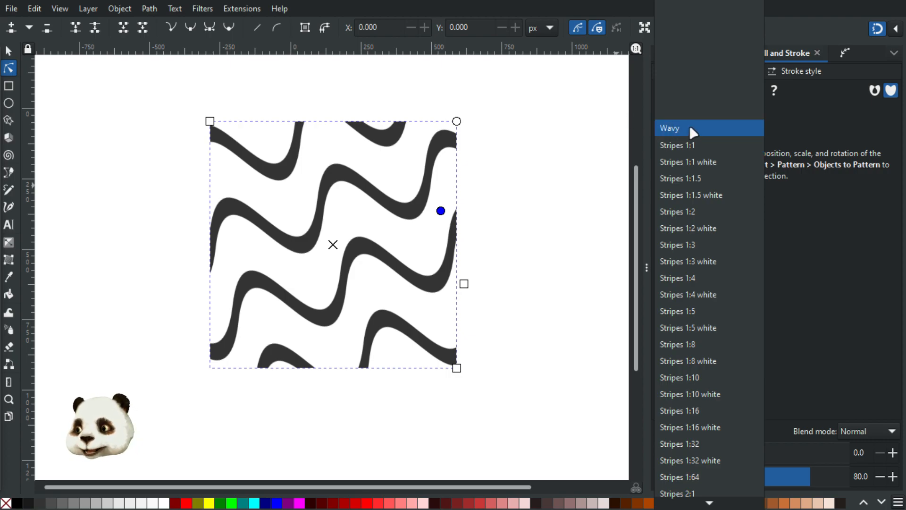
click(843, 160)
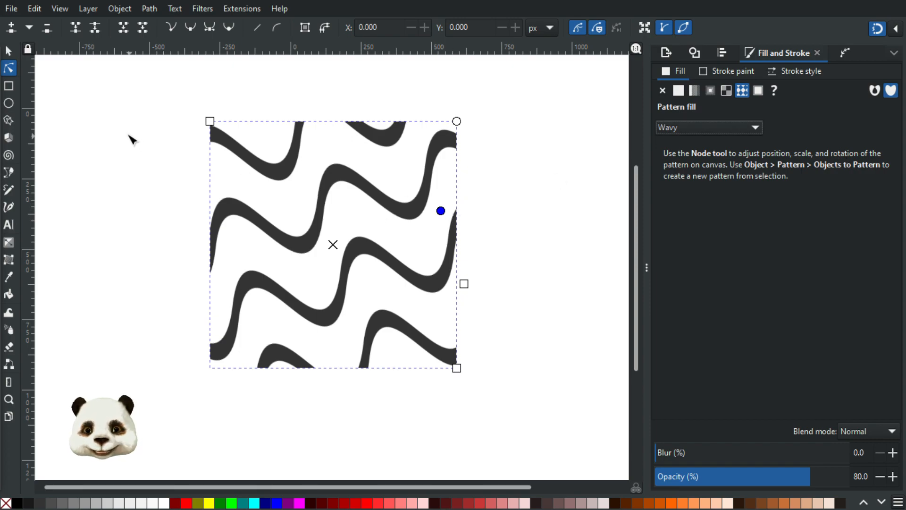
click(9, 50)
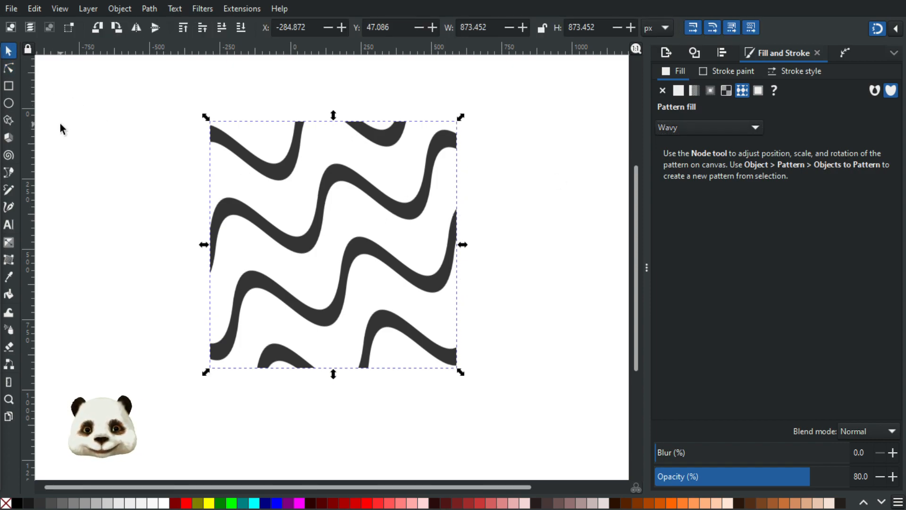
click(747, 127)
click(847, 155)
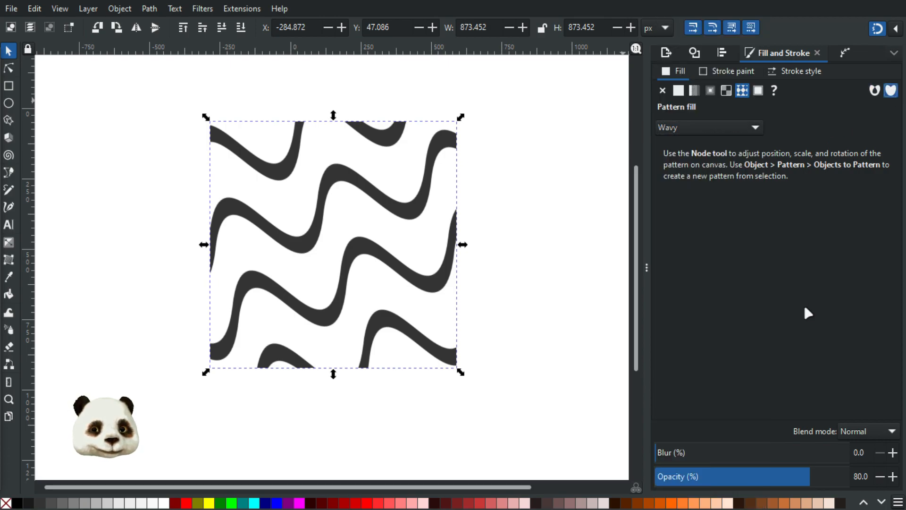
click(663, 91)
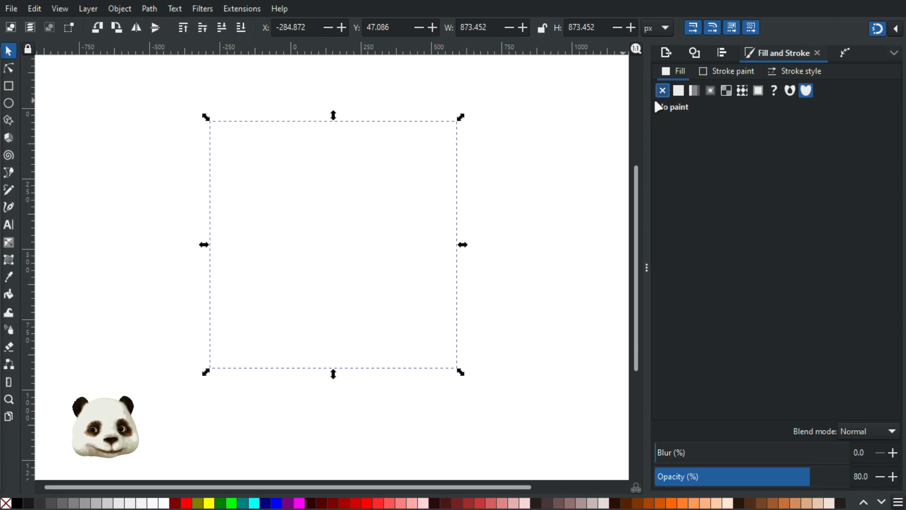
Step: Give the square a flat colour fill and draw a first closed shape to its left
click(680, 92)
click(295, 423)
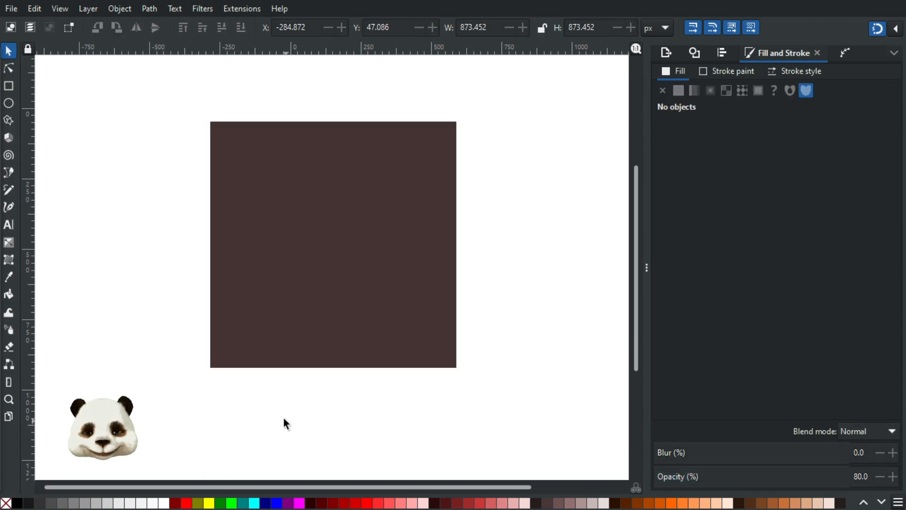
key(b)
click(100, 151)
mouse_move(96, 184)
mouse_down()
mouse_move(109, 187)
mouse_move(105, 172)
mouse_up()
click(114, 206)
click(100, 151)
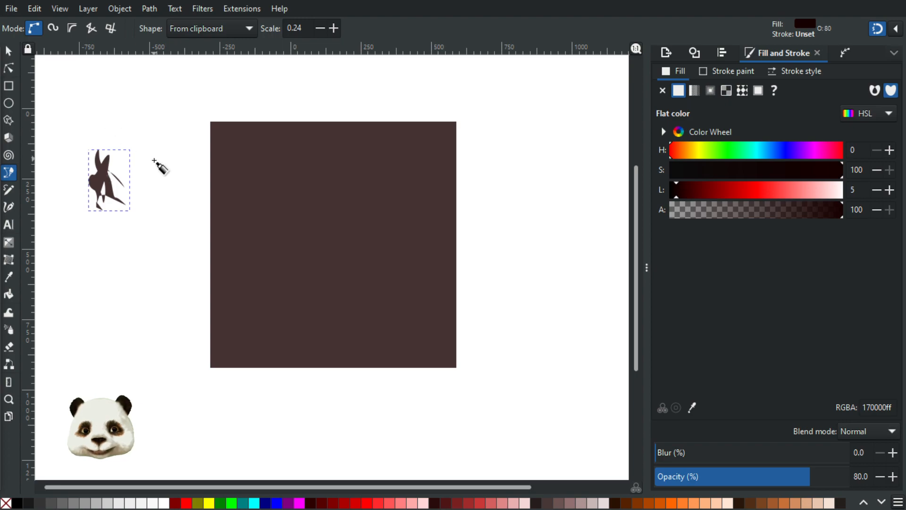
scroll(118, 161, up, 4)
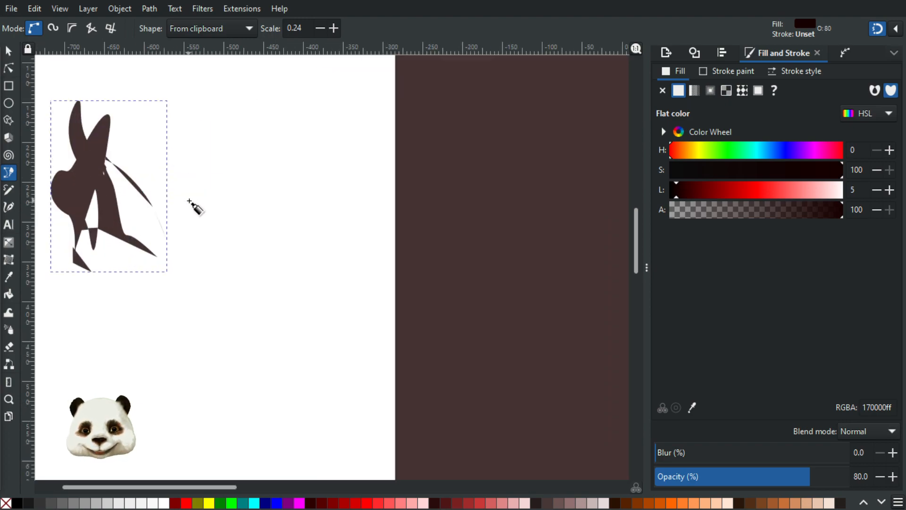
scroll(193, 205, down, 2)
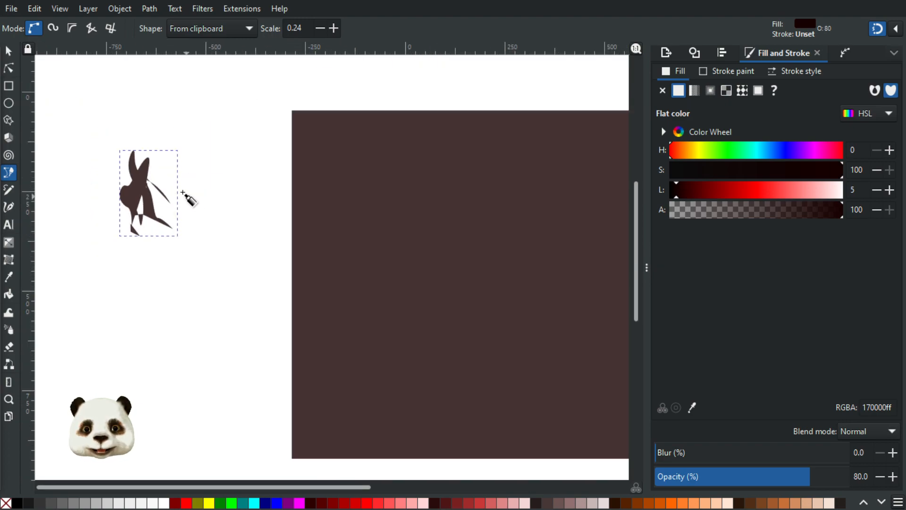
Step: Set the Pen shape to None and draw a closed hook shape beside it
click(239, 29)
scroll(207, 38, up, 3)
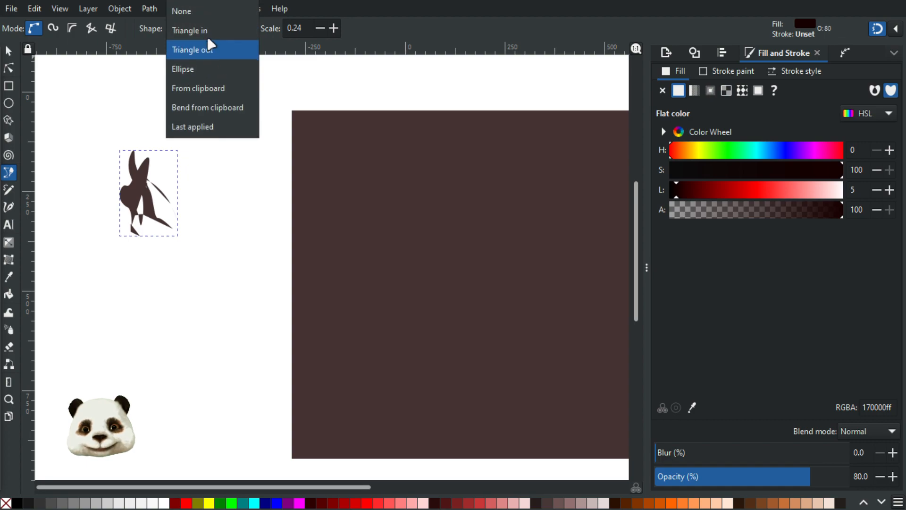
click(206, 11)
click(196, 134)
drag(223, 164, 206, 221)
drag(227, 117, 217, 117)
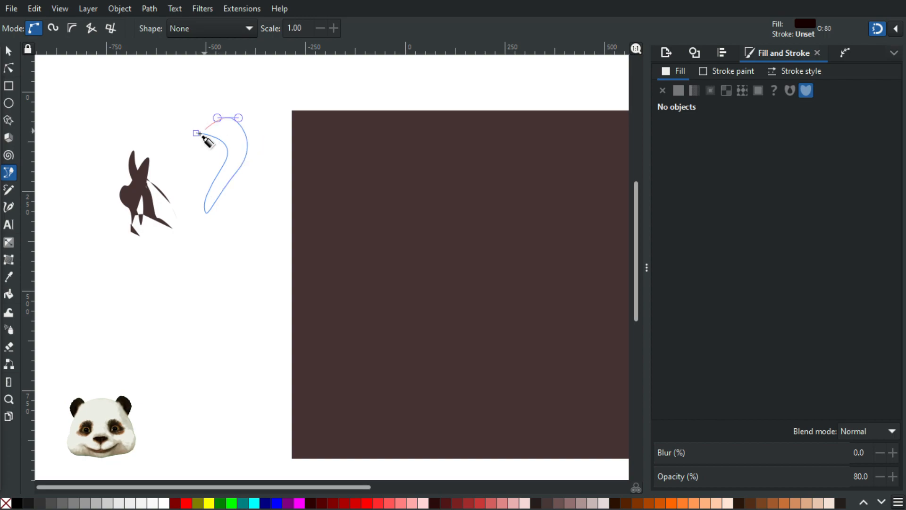
click(196, 133)
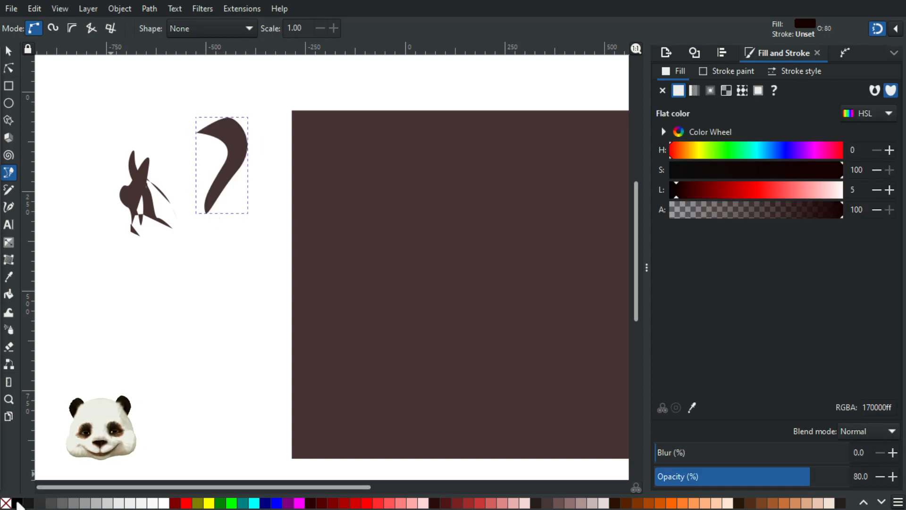
Step: Delete the misshapen first dark shape
click(8, 51)
click(125, 204)
key(Delete)
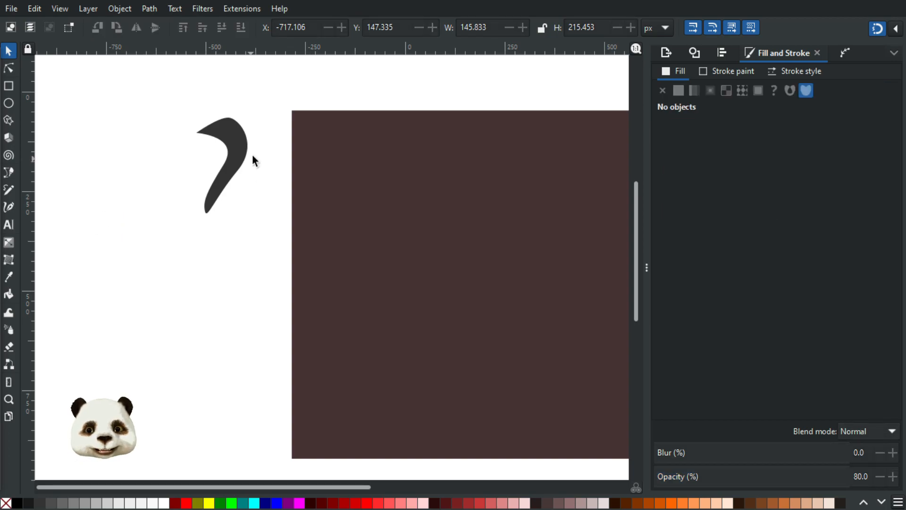
Step: Convert the hook shape into a pattern from the Object menu
click(242, 142)
click(120, 8)
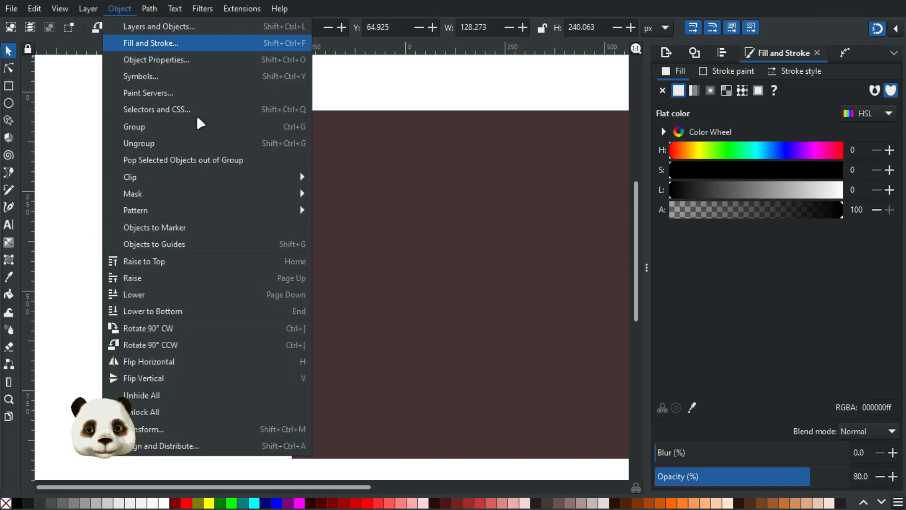
mouse_move(250, 210)
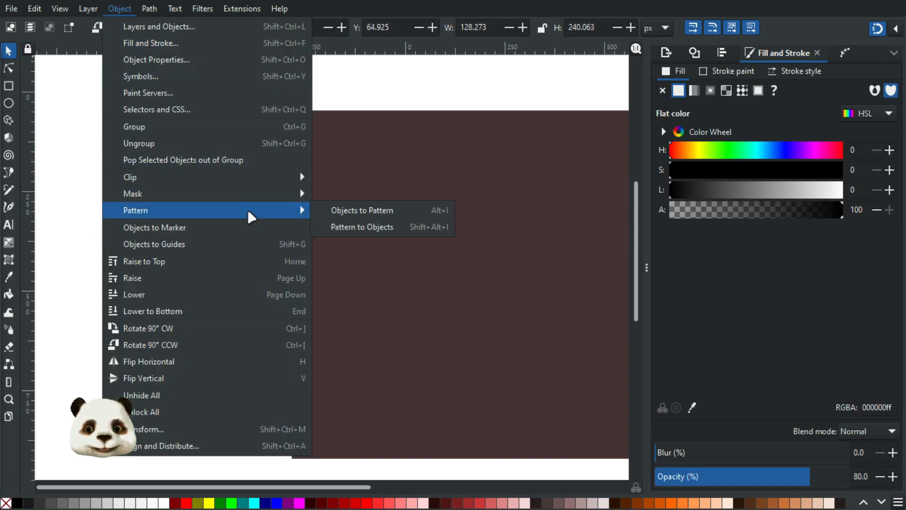
click(392, 211)
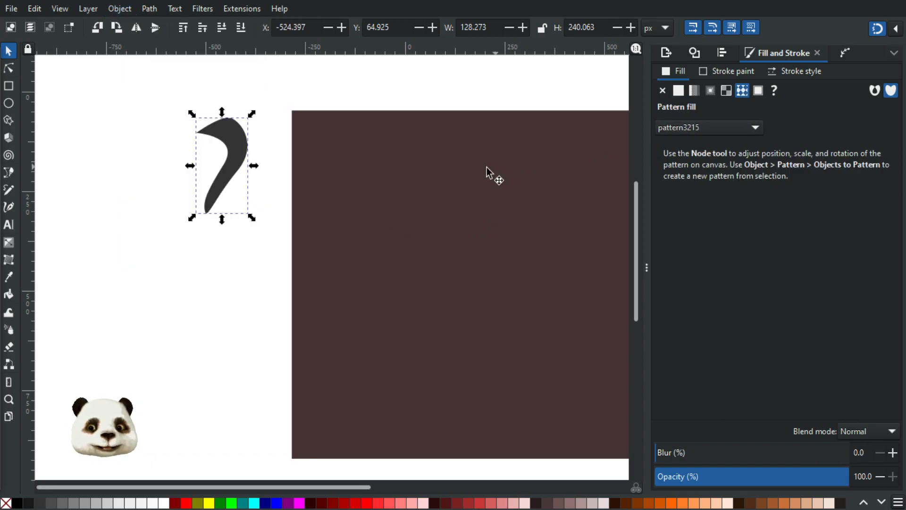
Step: Fill the square with the new hook pattern, pattern3215
click(600, 165)
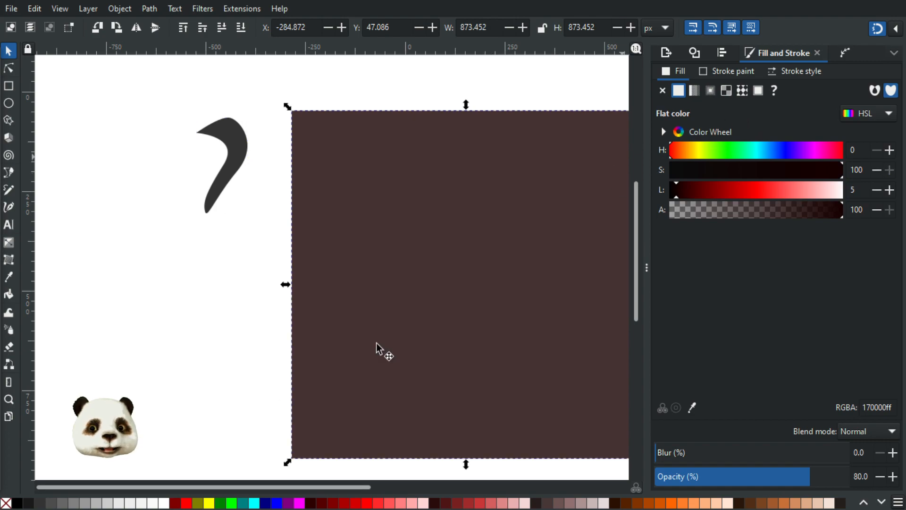
click(734, 194)
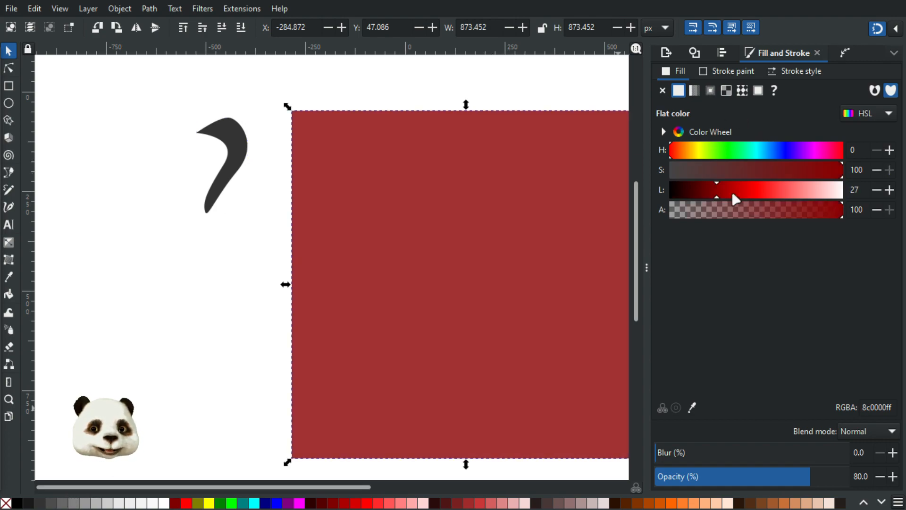
click(742, 91)
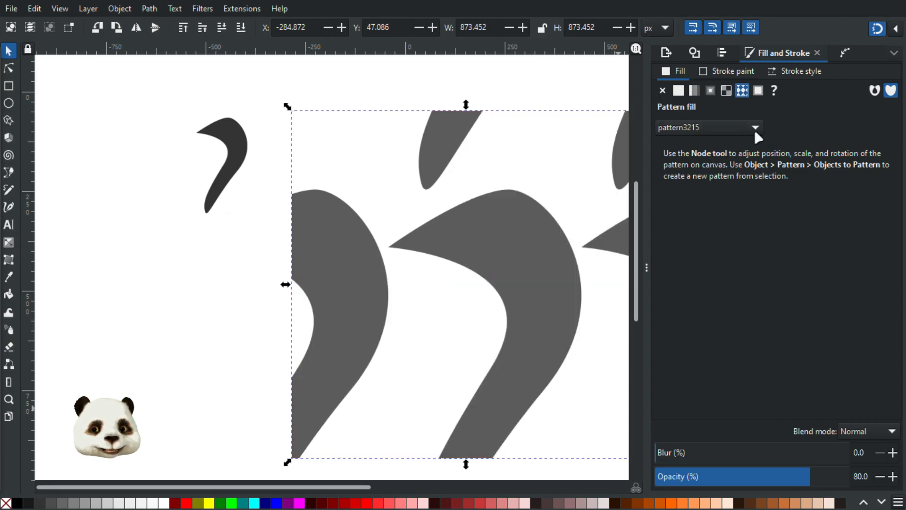
Step: Bring the patterned square into view and undo an accidental corner rounding
scroll(510, 218, down, 3)
drag(489, 223, 302, 237)
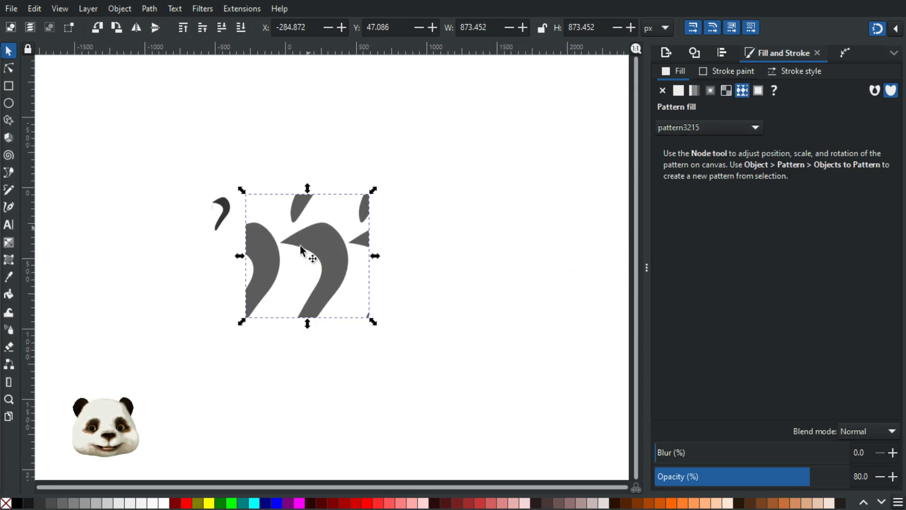
scroll(309, 253, up, 1)
click(9, 69)
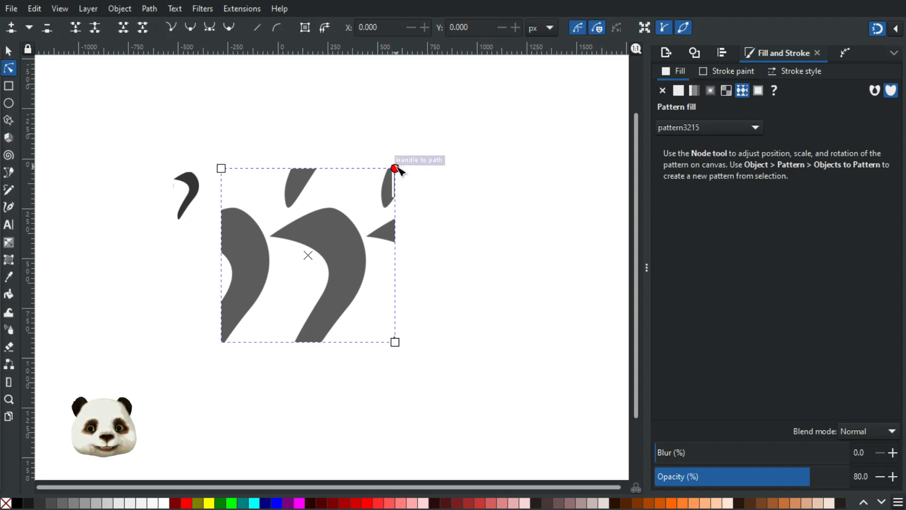
drag(370, 191, 396, 196)
key(ctrl+z)
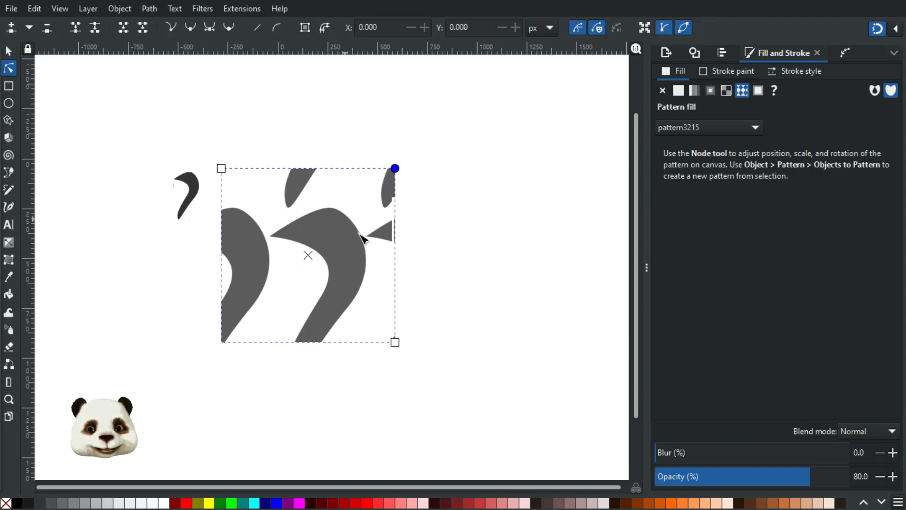
Step: Shift, shrink and slightly rotate the hook pattern into many small repeats
ctrl+scroll(348, 263, down, 4)
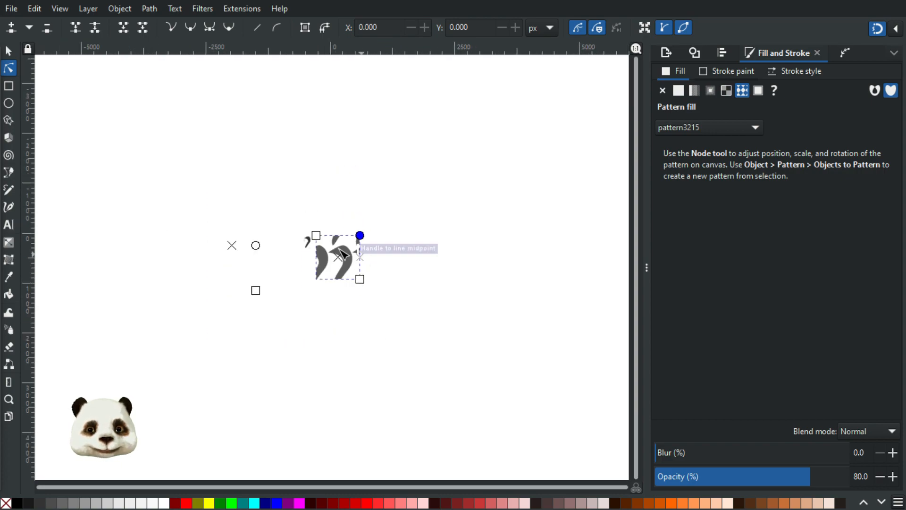
ctrl+scroll(326, 245, up, 2)
drag(135, 242, 181, 224)
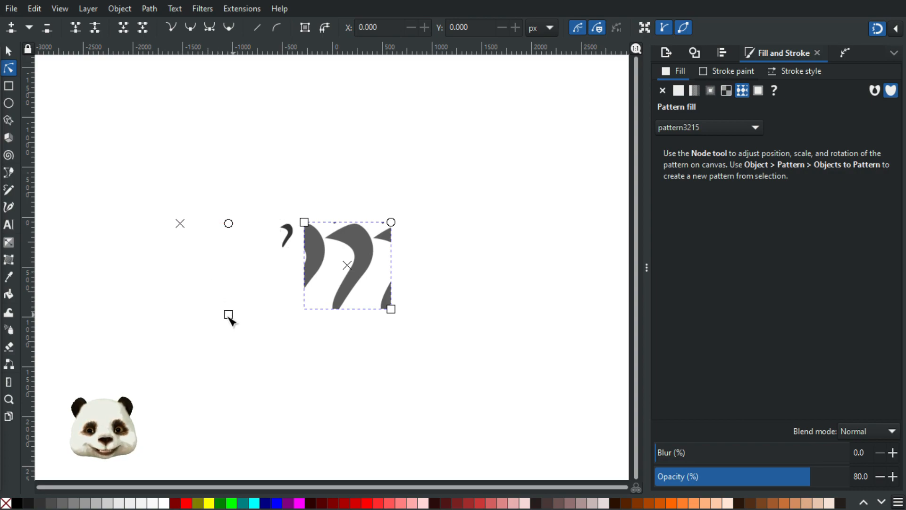
drag(232, 308, 198, 200)
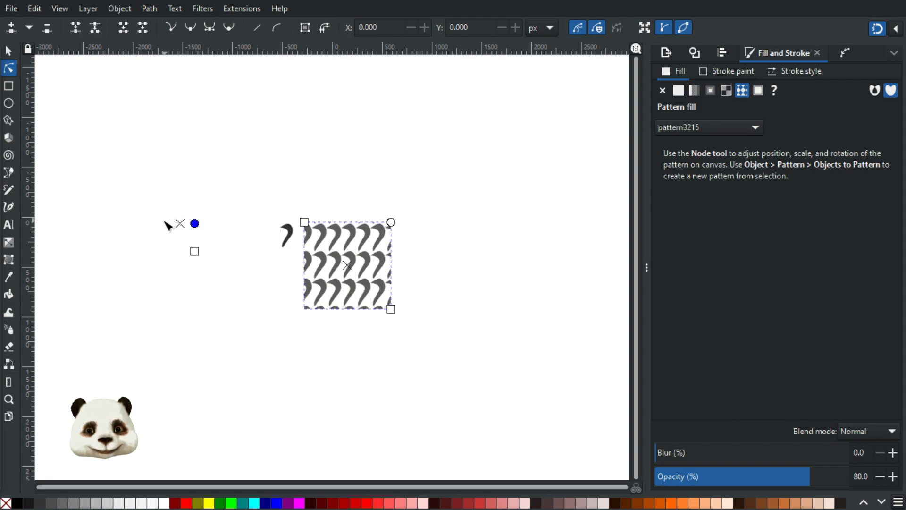
drag(181, 225, 169, 224)
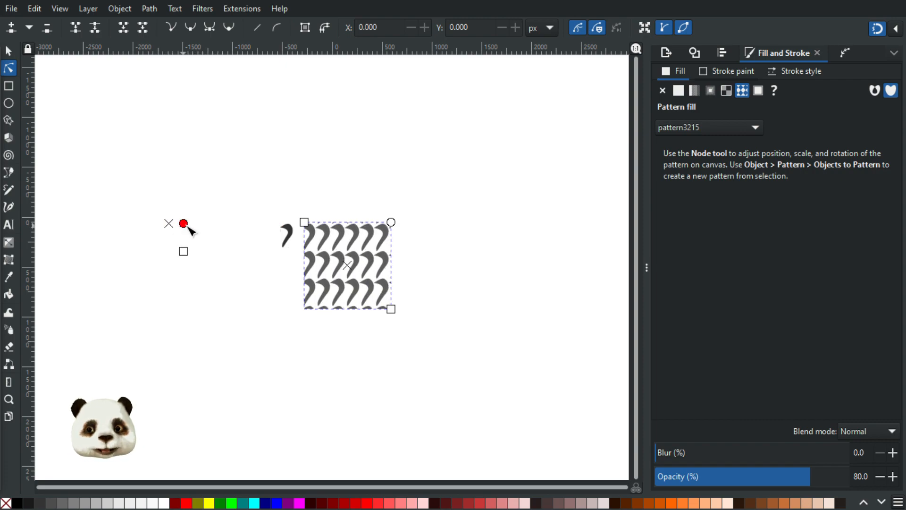
drag(186, 253, 192, 231)
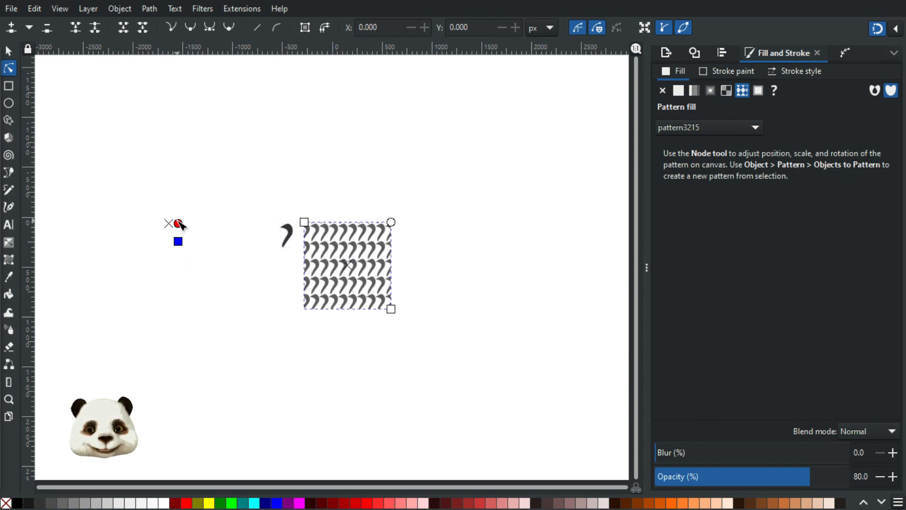
drag(180, 223, 177, 220)
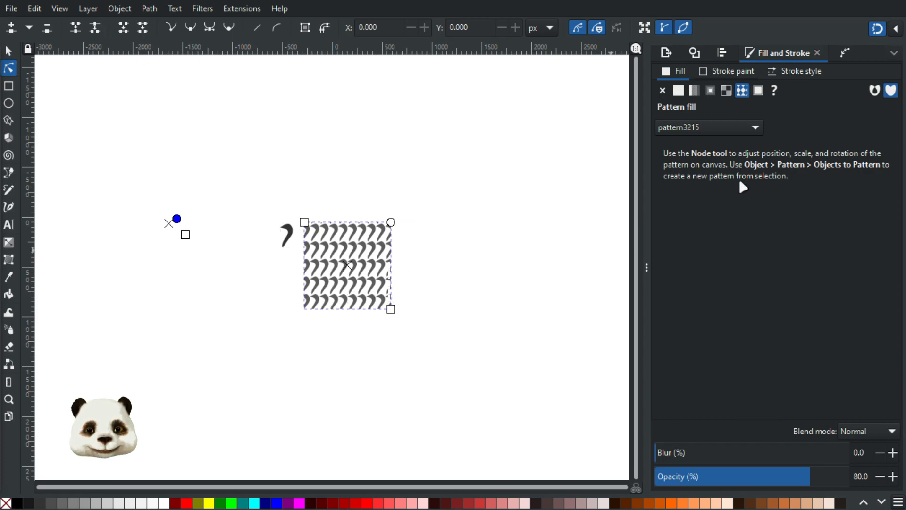
Step: Replace the square's hook pattern with a flat dark red fill
click(754, 128)
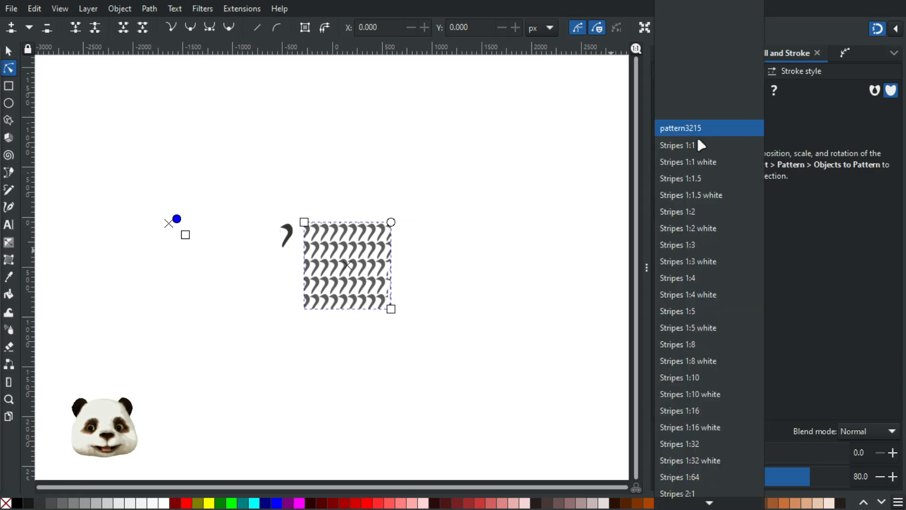
click(681, 131)
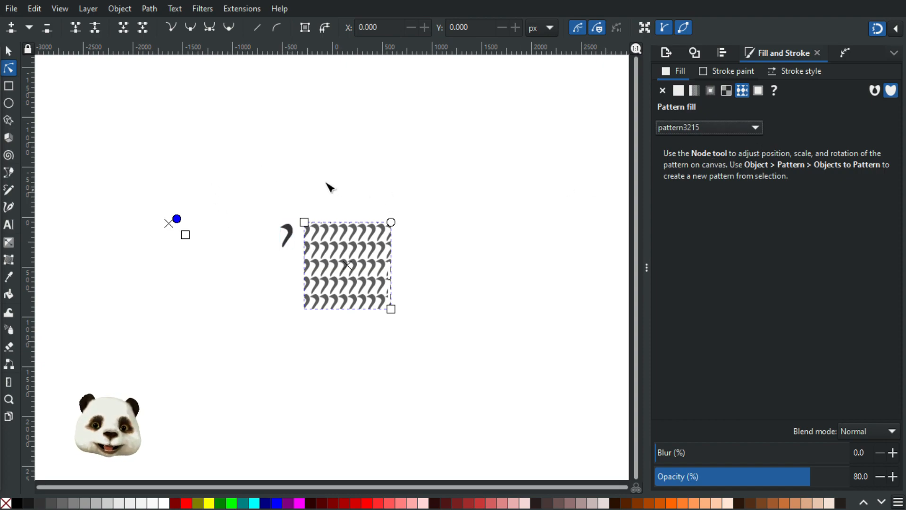
click(678, 90)
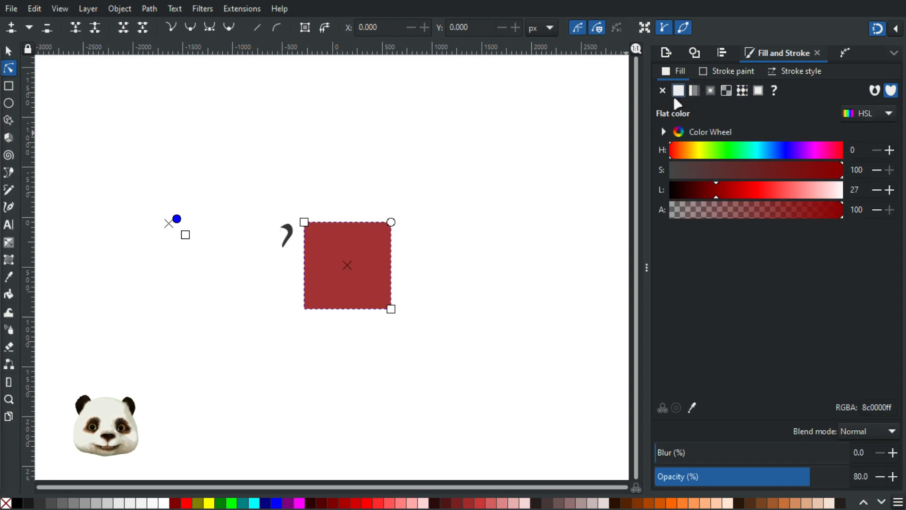
Step: Delete the original hook shape and reselect the square
click(9, 51)
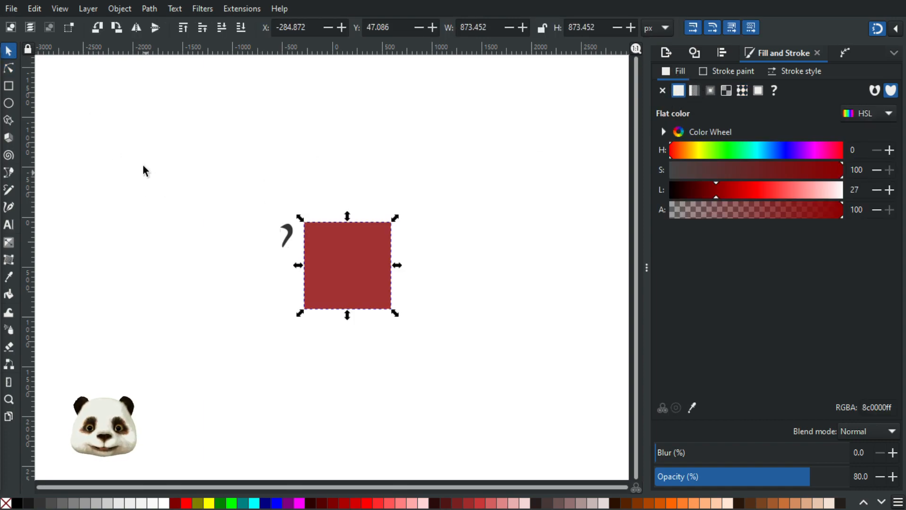
drag(133, 163, 293, 333)
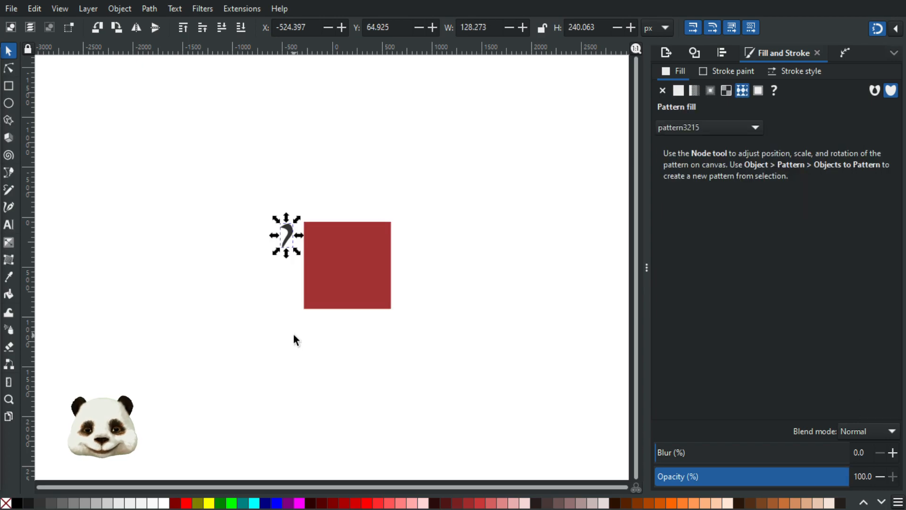
key(Delete)
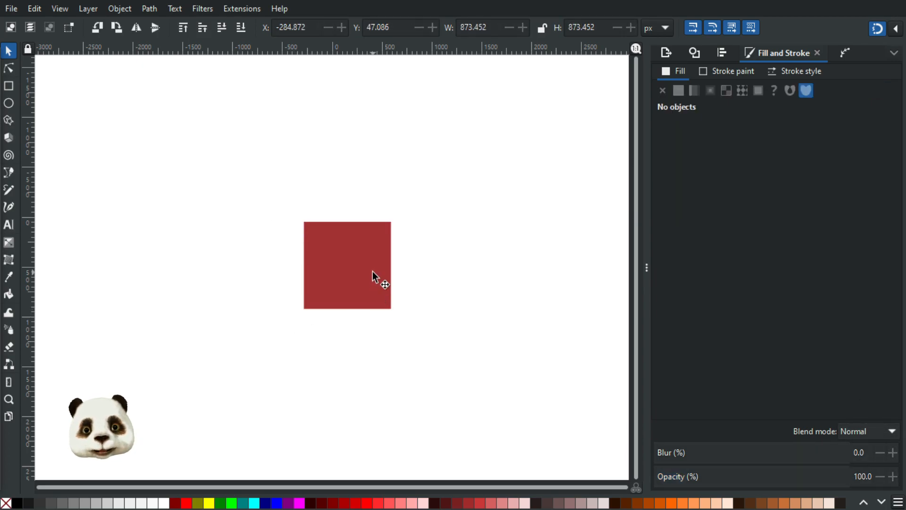
click(371, 273)
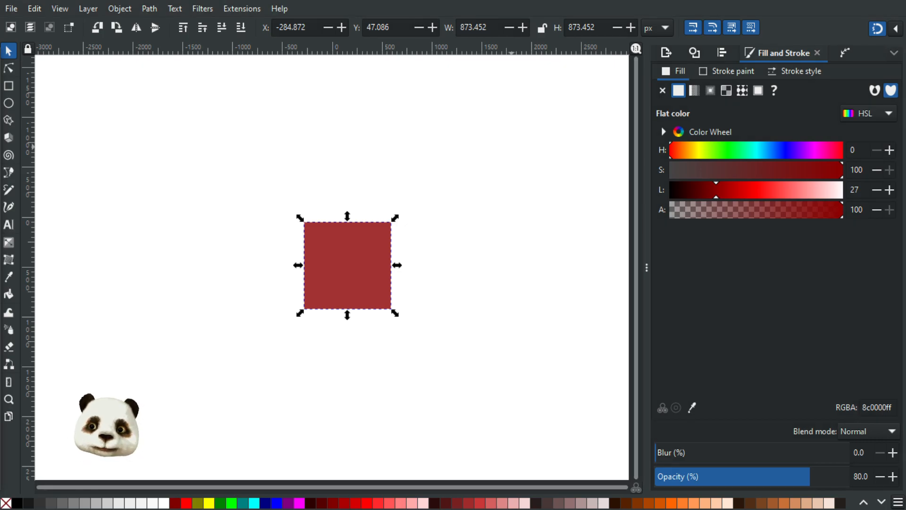
key(ctrl+shift+d)
drag(469, 76, 566, 58)
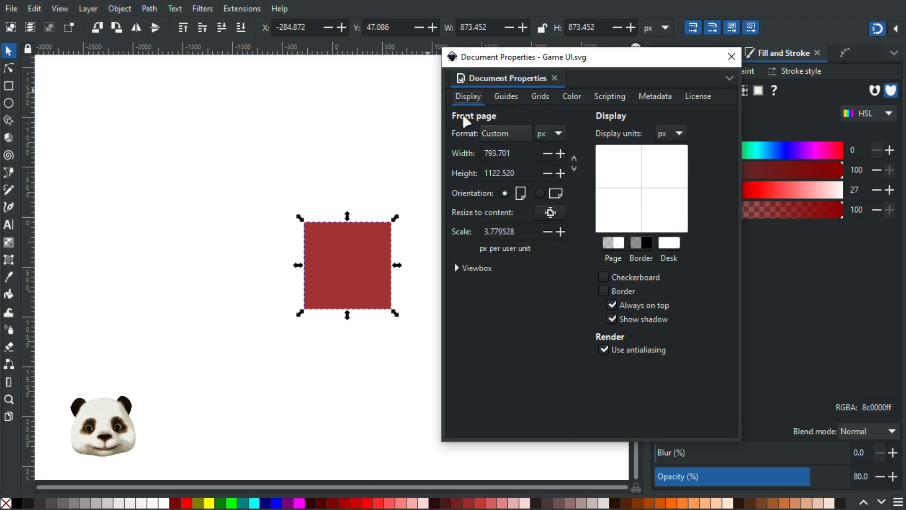
click(35, 9)
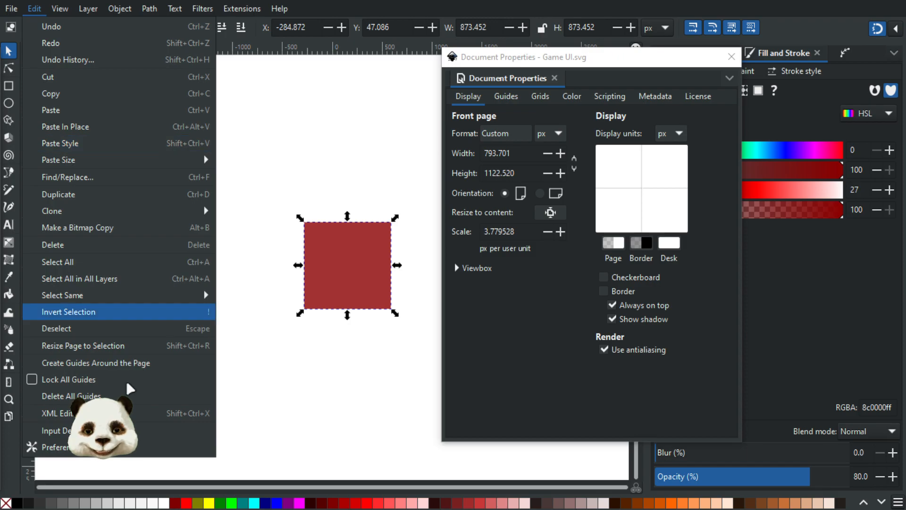
click(236, 377)
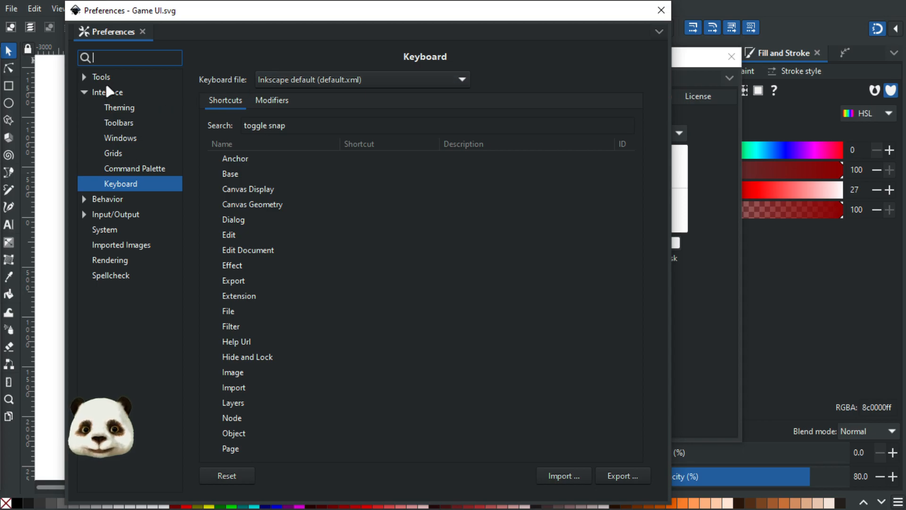
click(107, 94)
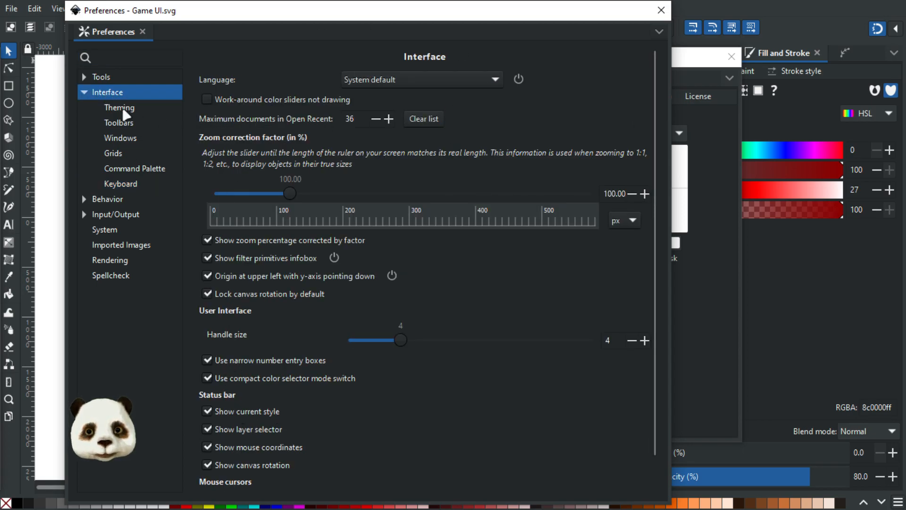
click(118, 158)
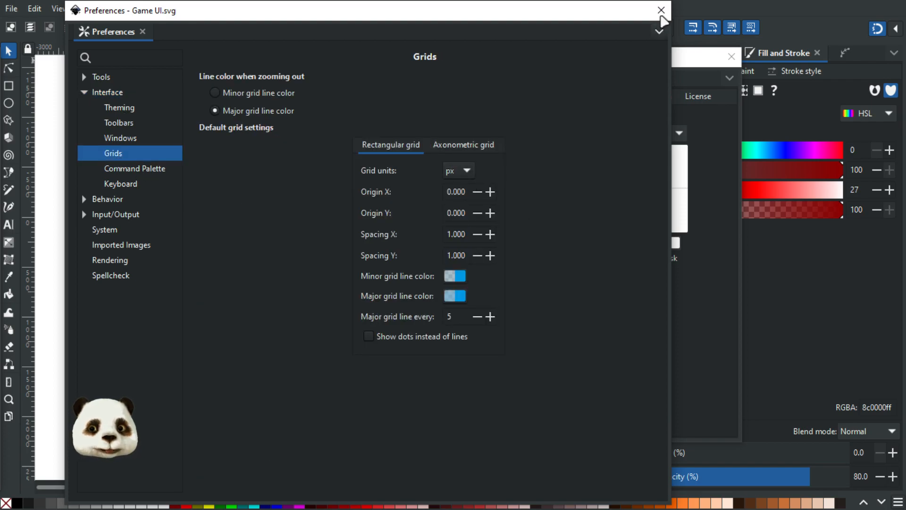
click(662, 10)
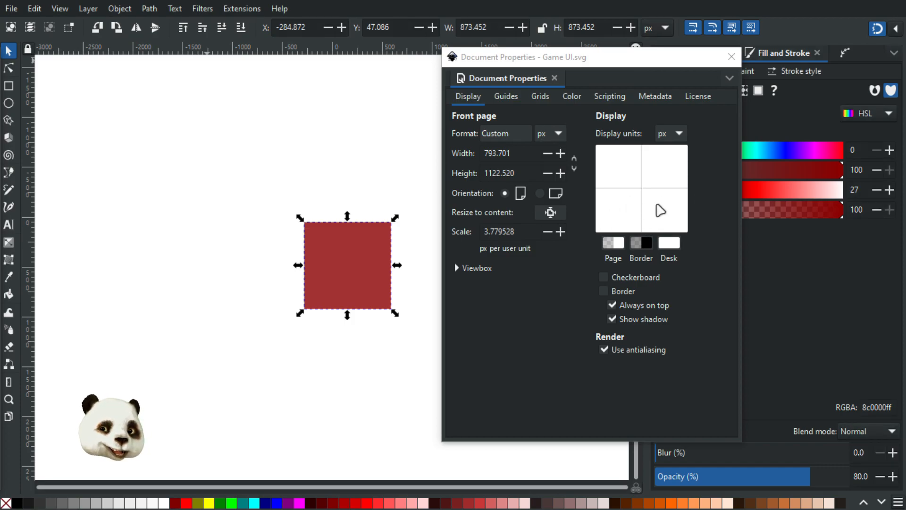
click(558, 135)
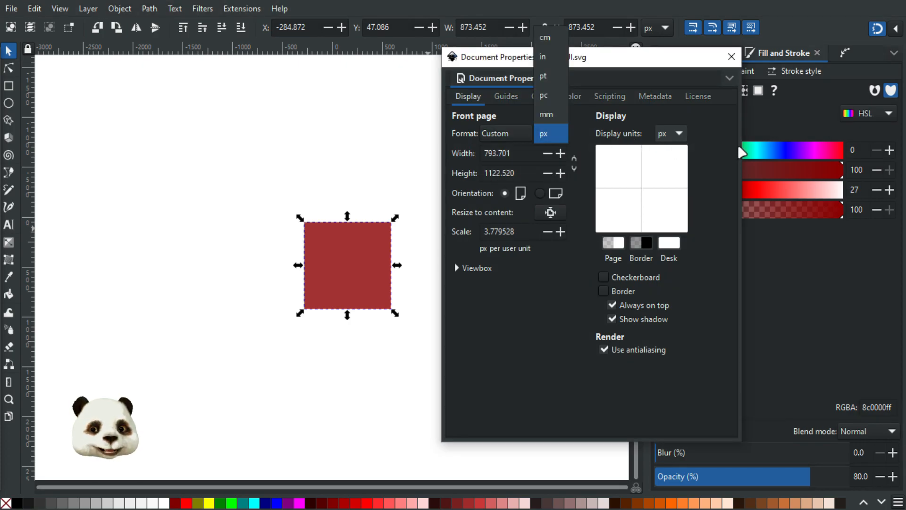
click(732, 142)
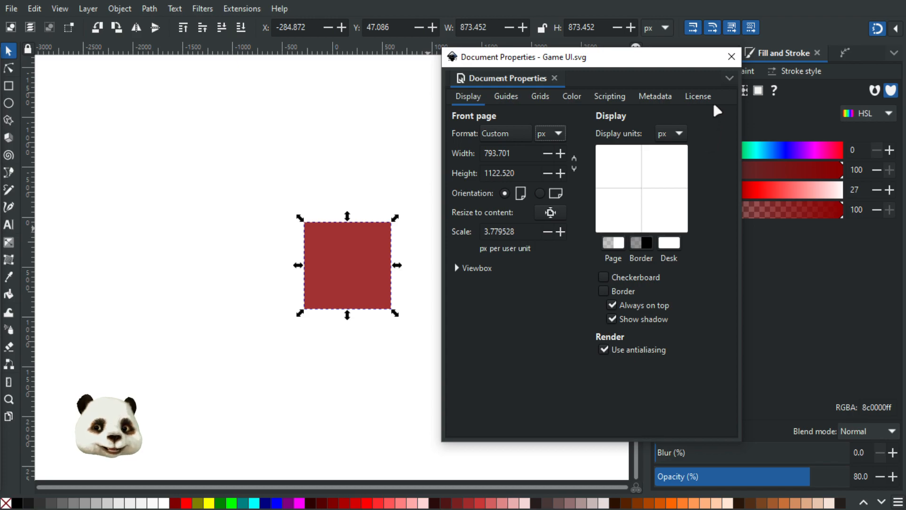
click(731, 57)
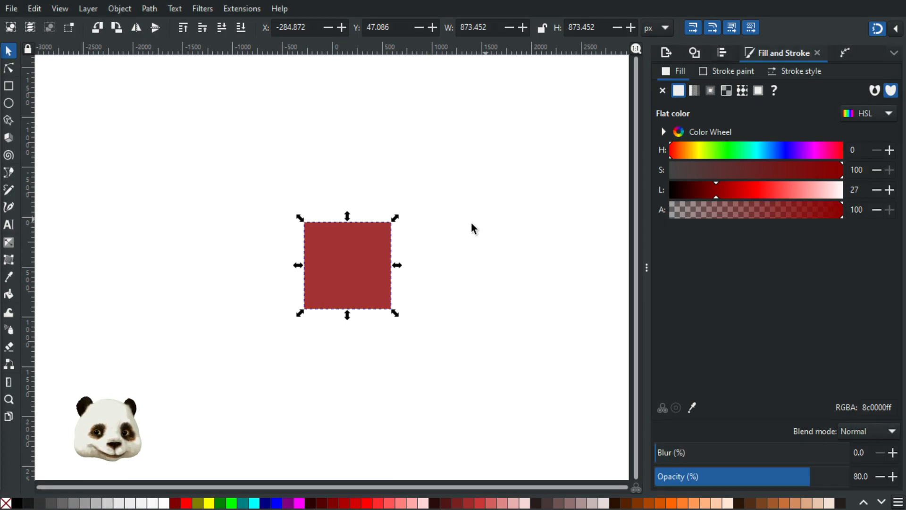
Step: Resize the square to 600 × 600 px using the W and H fields
click(491, 29)
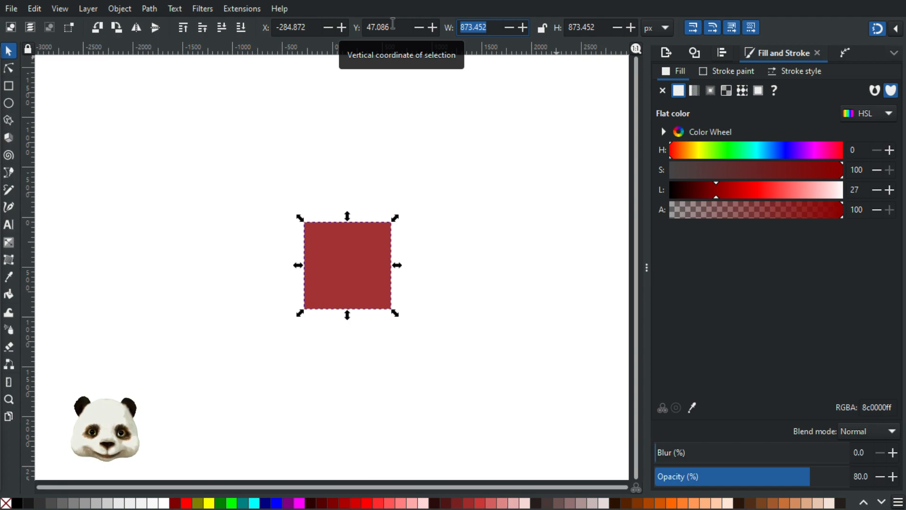
text(600)
key(Tab)
text(600)
key(Return)
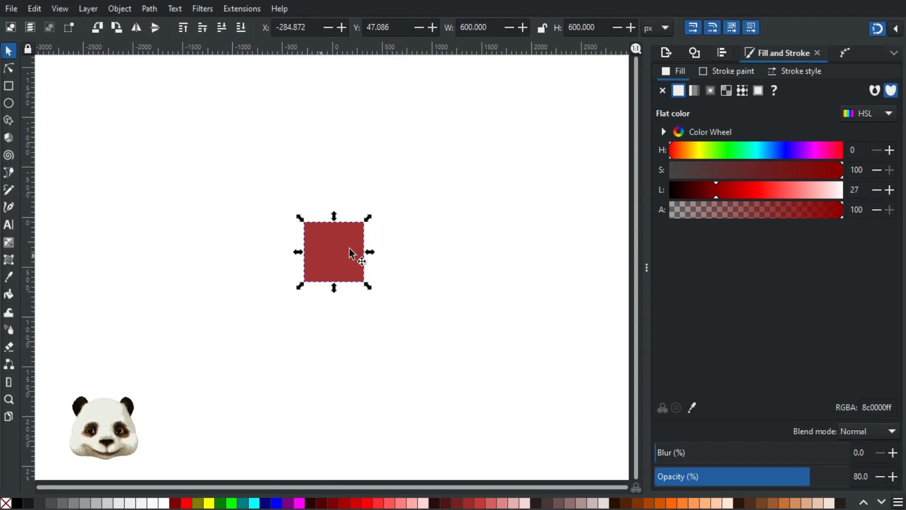
Step: Bring the whole square into view and fill it with light grey from the palette
ctrl+scroll(263, 253, up, 4)
ctrl+scroll(235, 278, up, 2)
drag(246, 271, 299, 232)
ctrl+scroll(300, 231, down, 1)
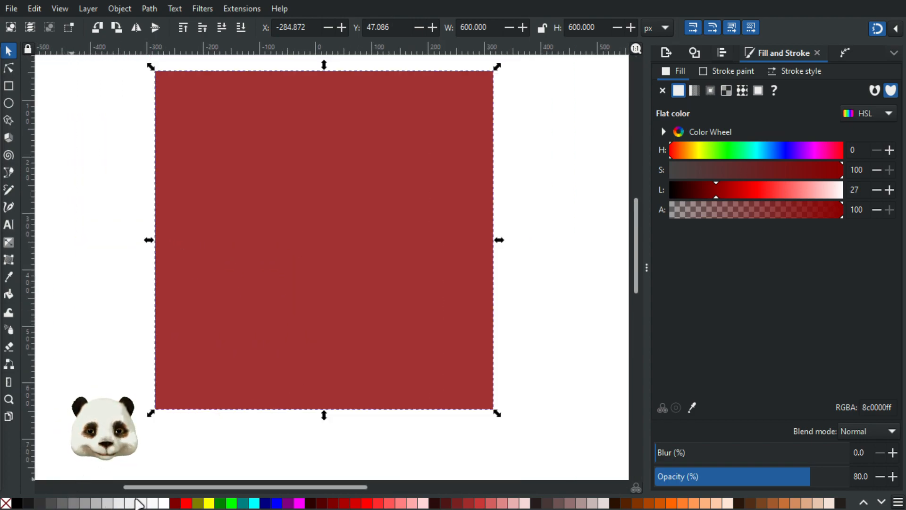
click(113, 503)
click(103, 502)
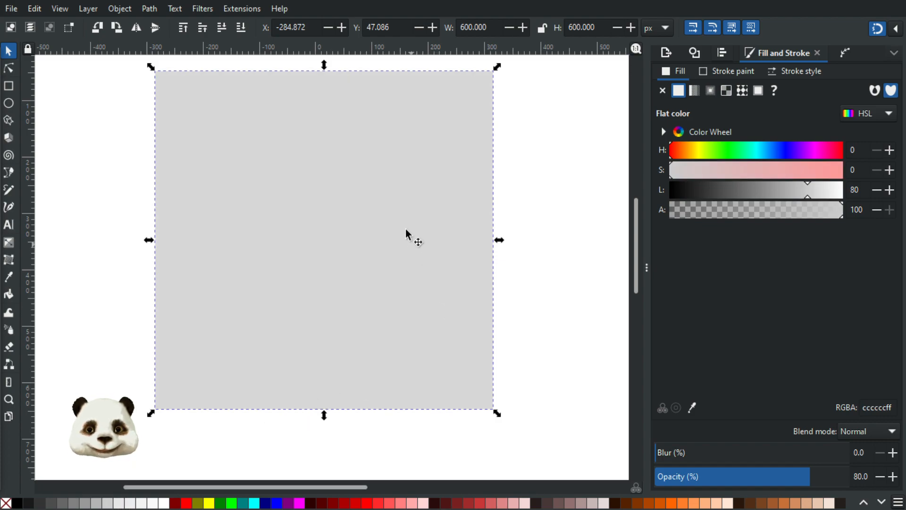
Step: Drag guides from the rulers onto the square's four edges and through its centre both ways
scroll(395, 230, down, 1)
drag(381, 190, 339, 256)
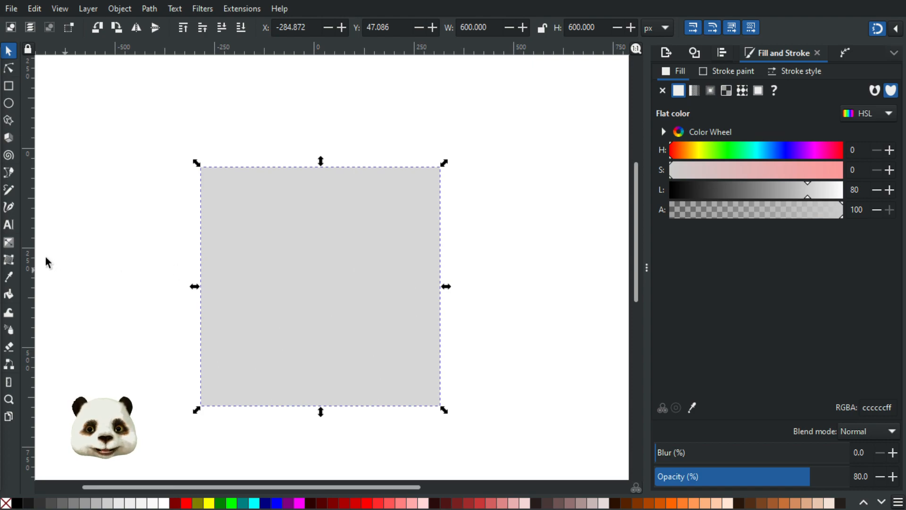
drag(30, 240, 319, 289)
drag(241, 49, 252, 159)
drag(187, 51, 398, 411)
drag(33, 225, 441, 248)
drag(35, 188, 201, 254)
drag(166, 52, 336, 293)
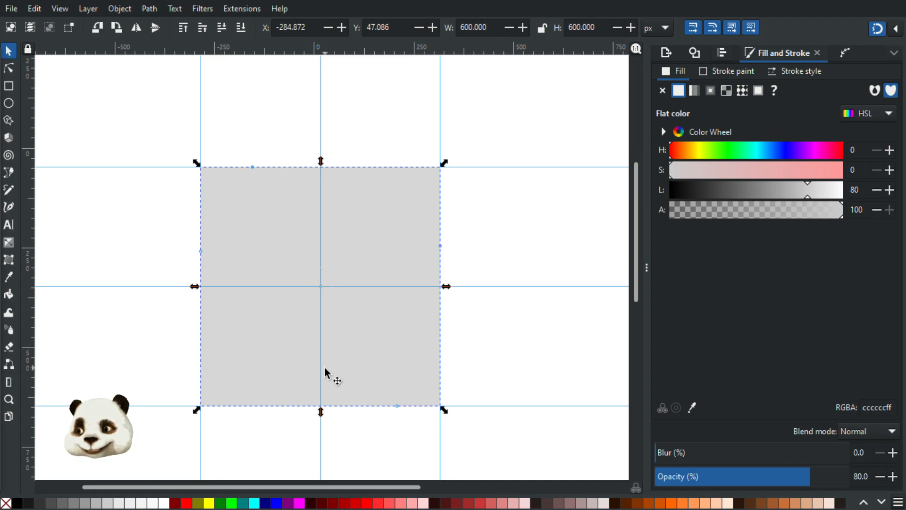
scroll(310, 280, up, 2)
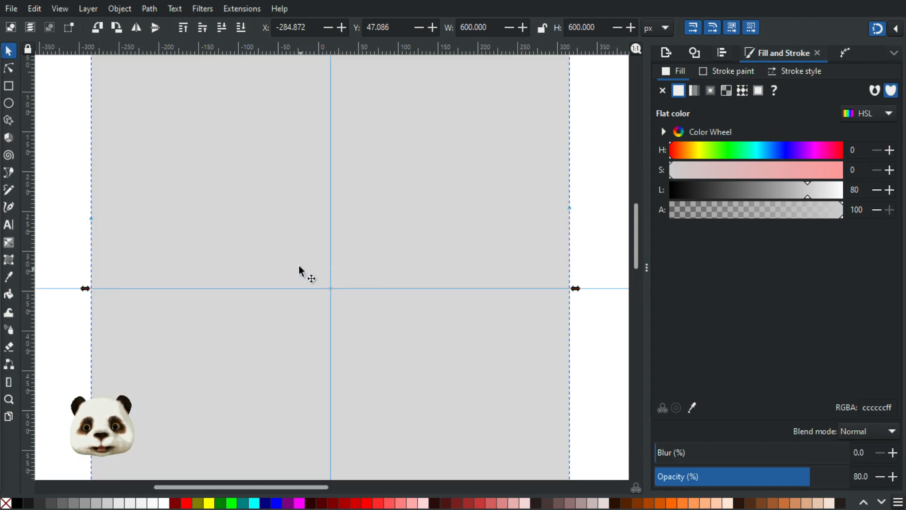
Step: Switch to the Bezier pen with B and scroll to the guided square
key(b)
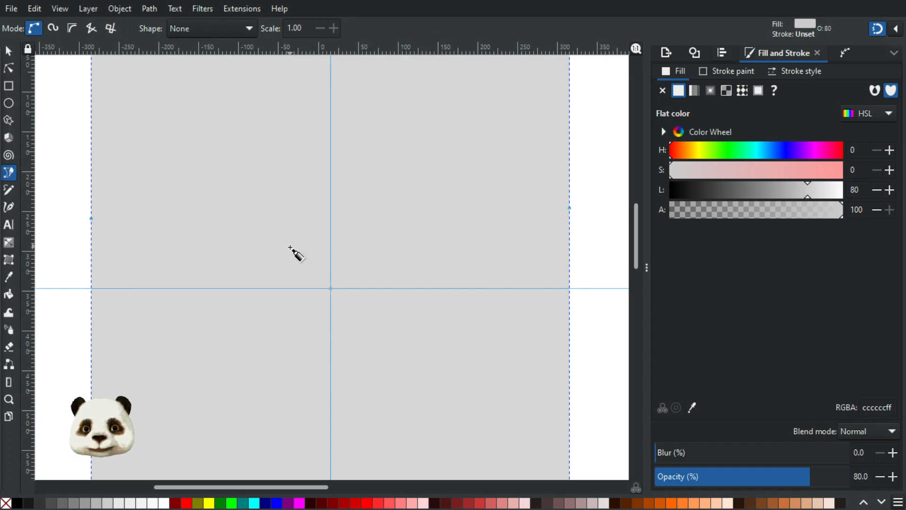
scroll(289, 273, up, 3)
scroll(286, 293, up, 4)
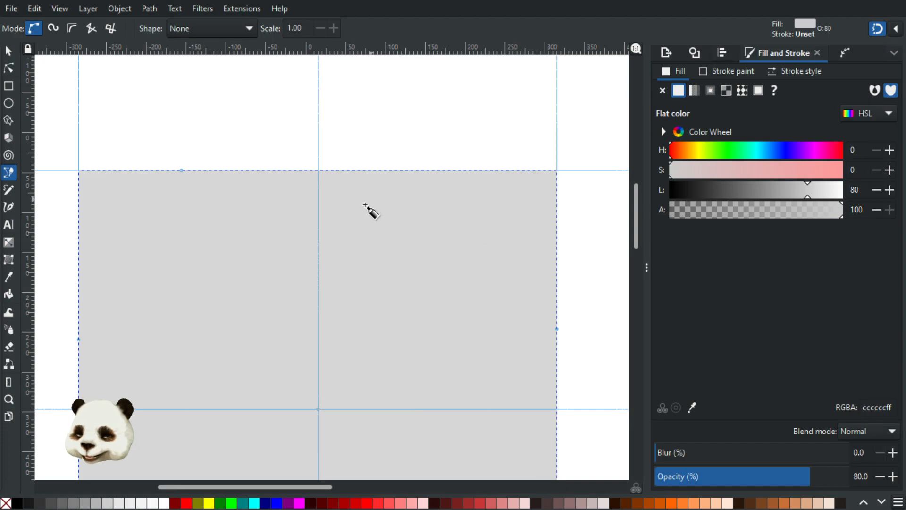
Step: Draw the tail from the centre guide, curving left and down into a small inner curl
click(318, 284)
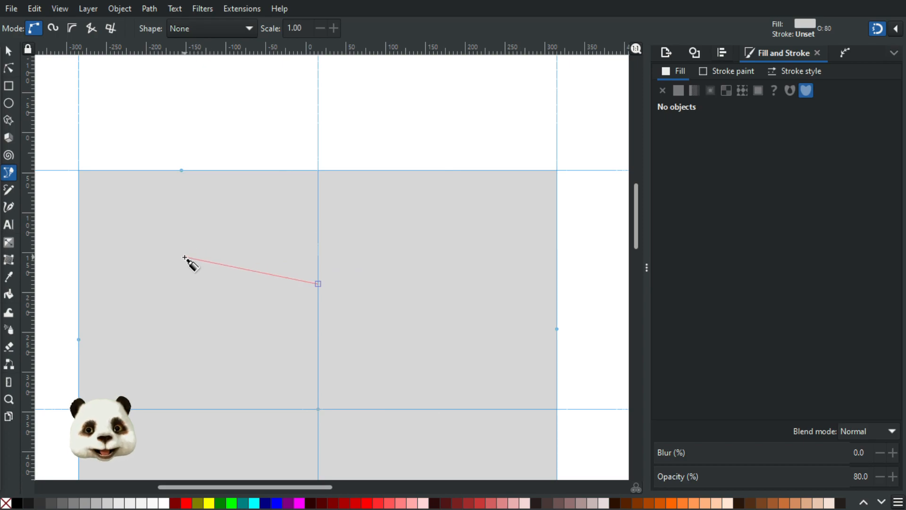
drag(176, 260, 136, 223)
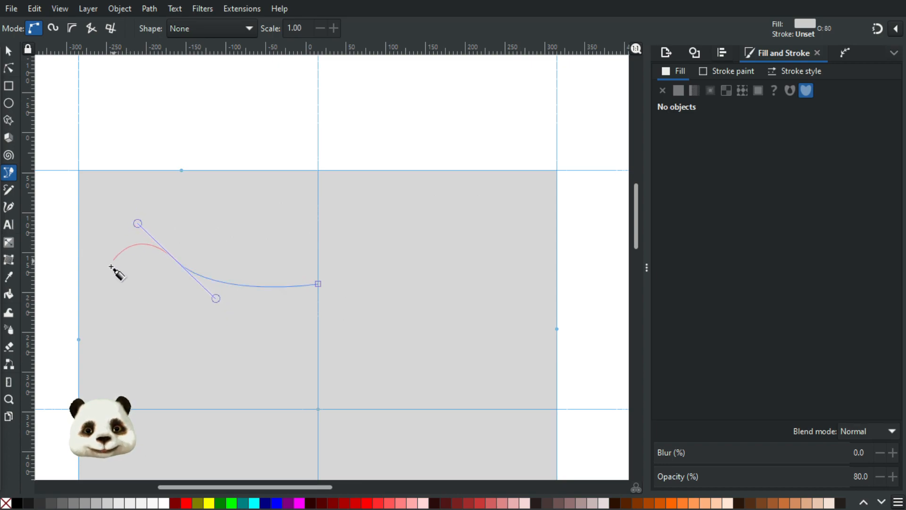
drag(142, 339, 206, 370)
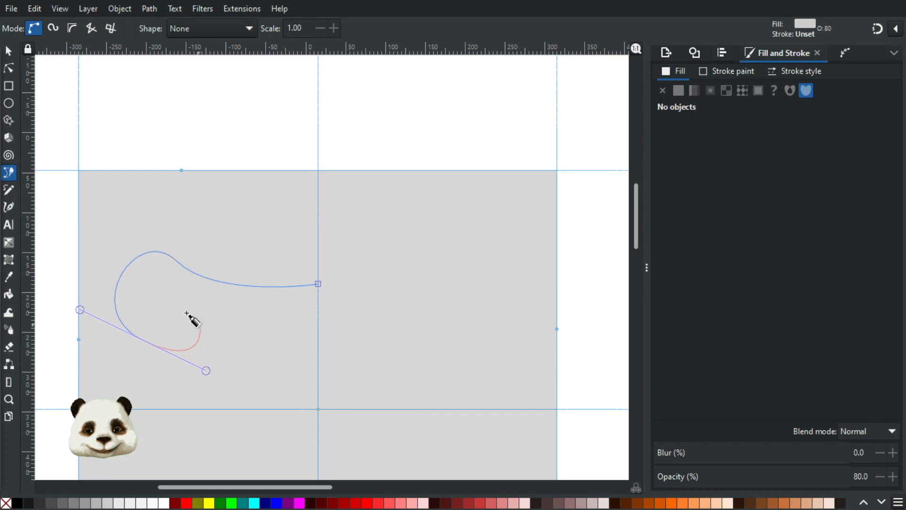
drag(157, 310, 135, 337)
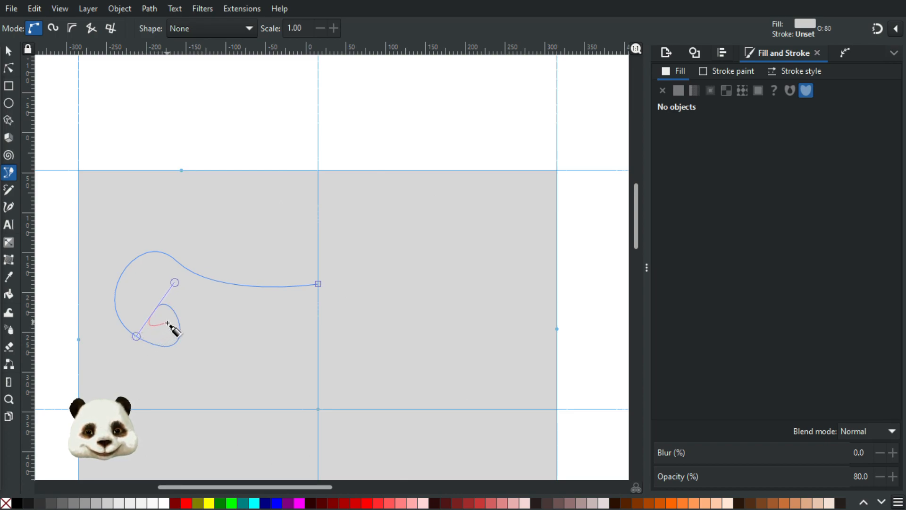
scroll(172, 323, up, 3)
scroll(173, 370, left, 3)
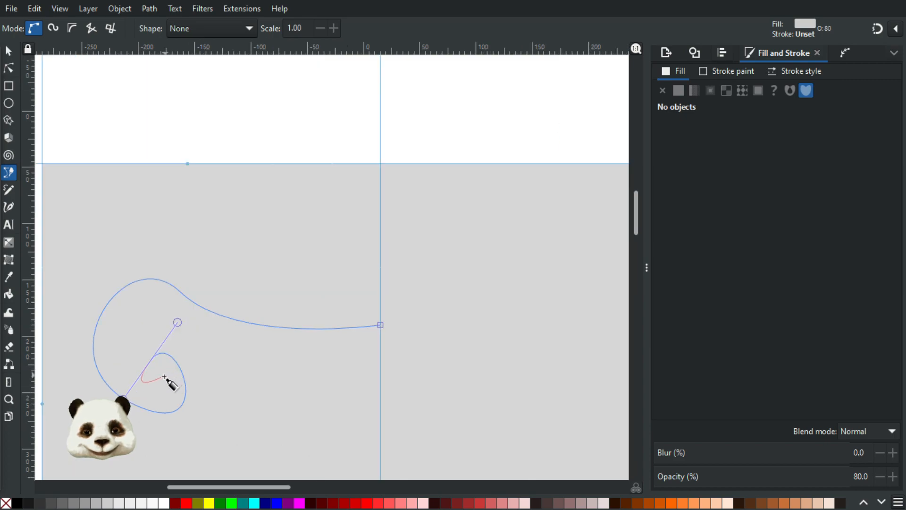
drag(164, 403, 118, 384)
drag(119, 328, 171, 285)
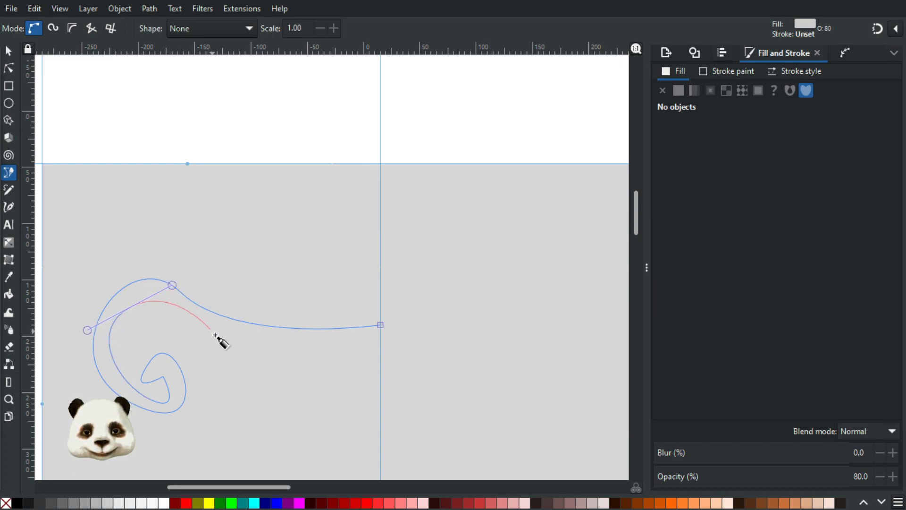
Step: Sweep the curve back to the centre guide, fix the last node, and close the tail shape
drag(212, 334, 263, 349)
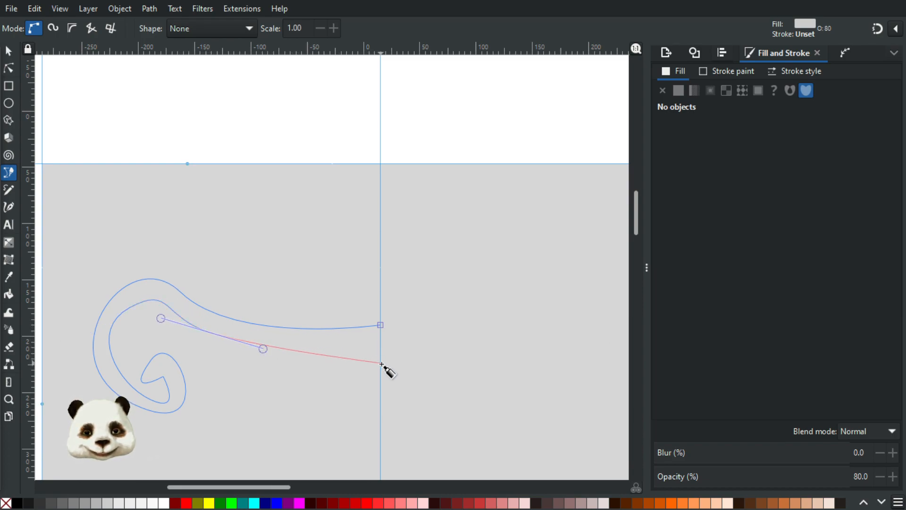
drag(380, 349, 409, 334)
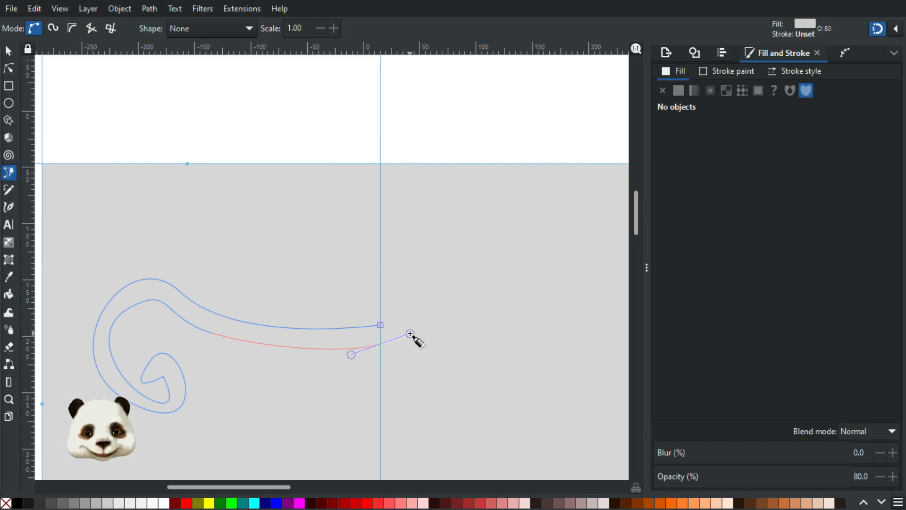
key(ctrl+z)
mouse_move(386, 348)
mouse_down()
mouse_move(402, 342)
mouse_move(380, 337)
mouse_move(390, 350)
mouse_move(409, 340)
mouse_move(379, 338)
mouse_up()
key(BackSpace)
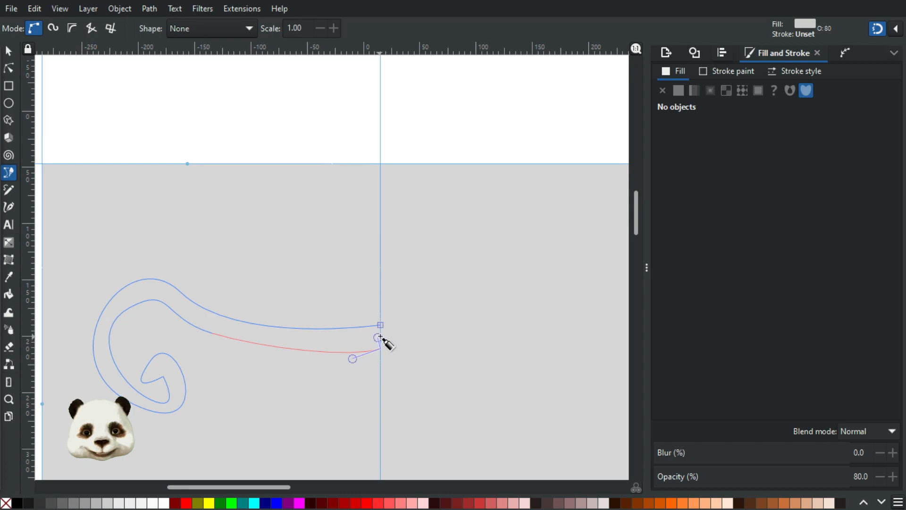
click(381, 326)
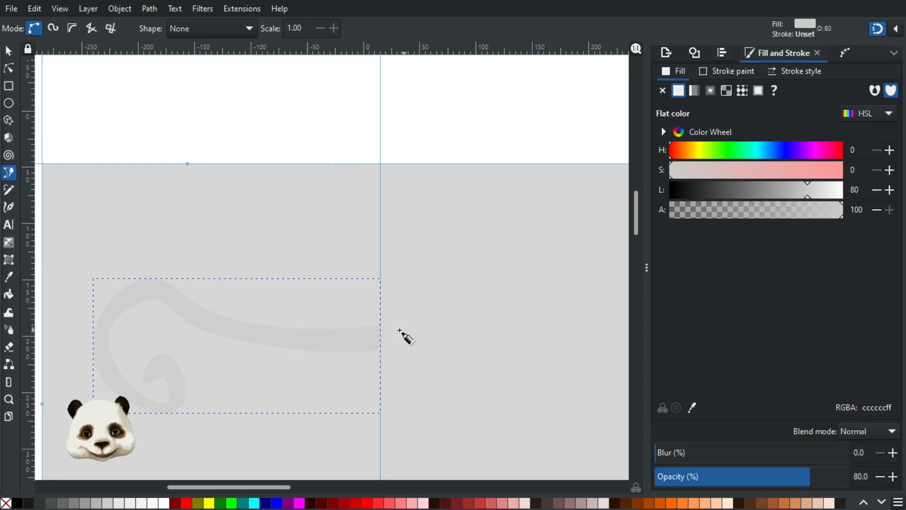
Step: Fill the closed tail dark grey 1a1a1a and switch to the selector tool
click(31, 504)
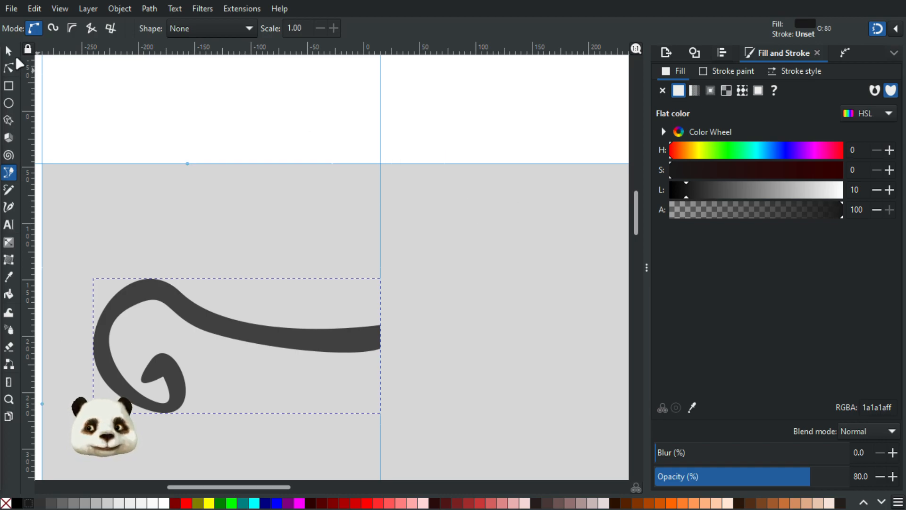
click(11, 51)
scroll(149, 164, down, 3)
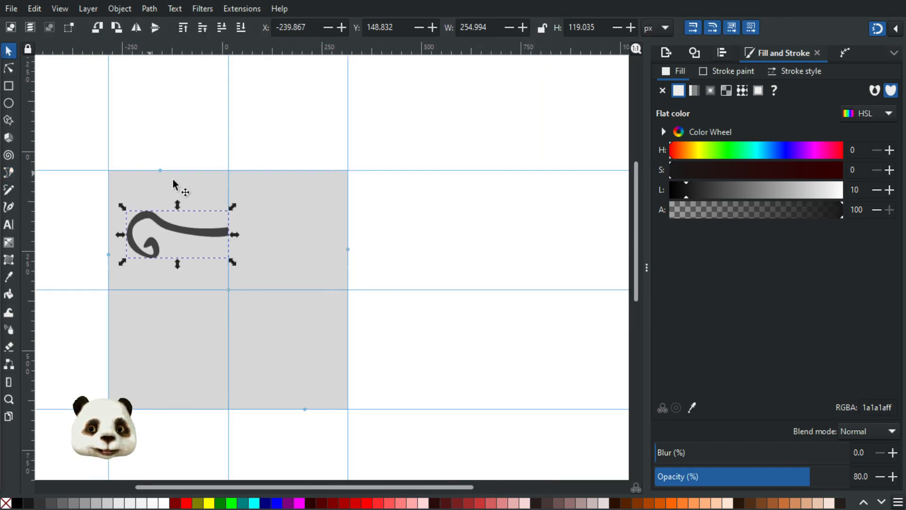
scroll(217, 252, up, 4)
scroll(297, 255, down, 2)
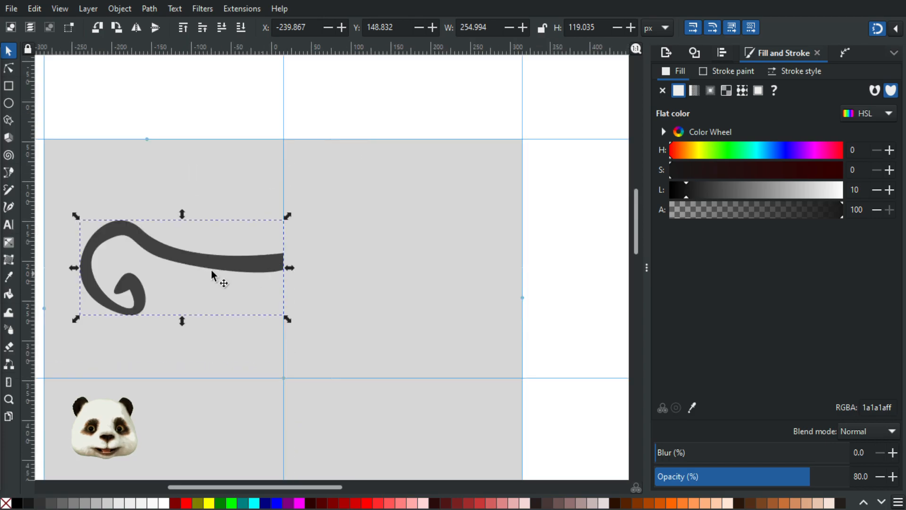
Step: With the Node tool and snapping off, reshape the tail's upper curve and inner-curl nodes
key(n)
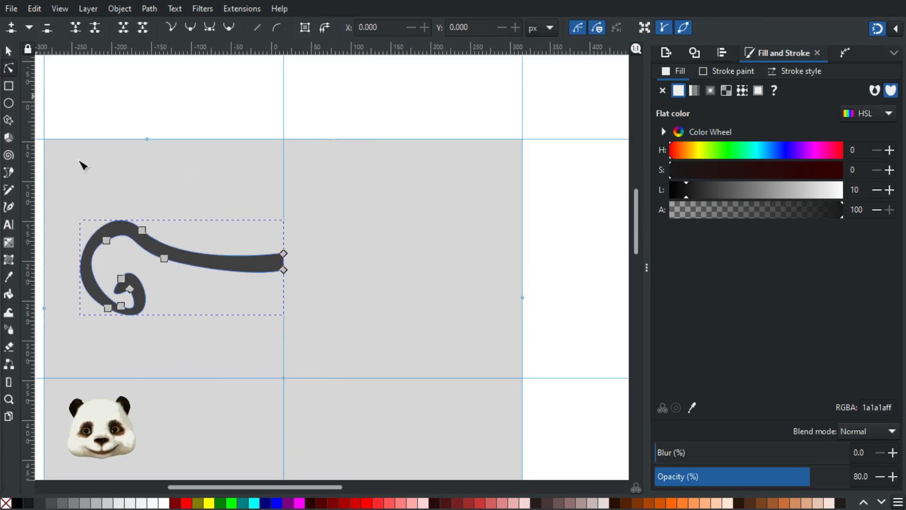
drag(149, 232, 112, 236)
drag(164, 259, 253, 276)
key(percent)
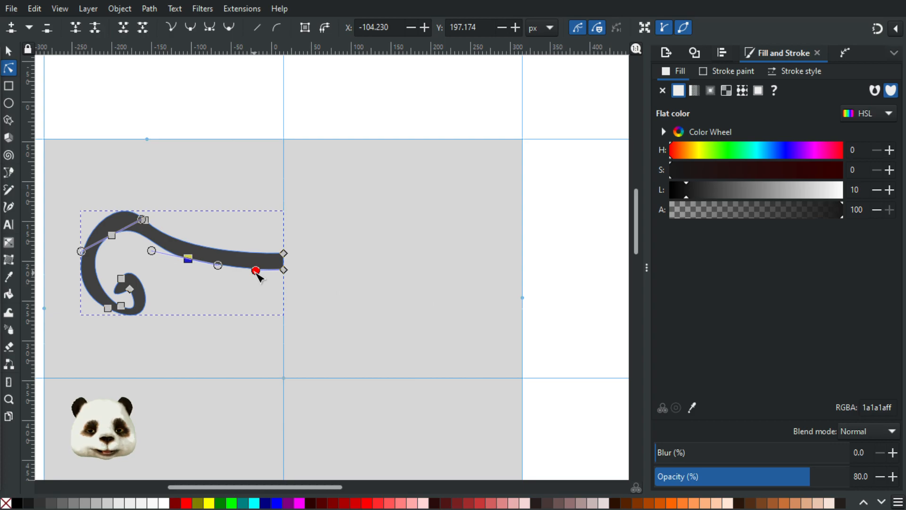
scroll(102, 319, up, 3)
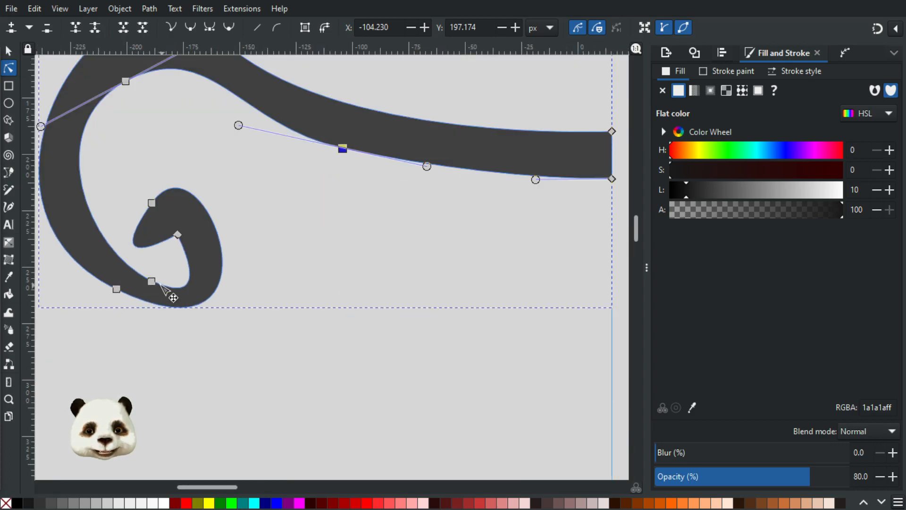
drag(132, 188, 223, 266)
drag(178, 235, 192, 201)
drag(152, 281, 101, 295)
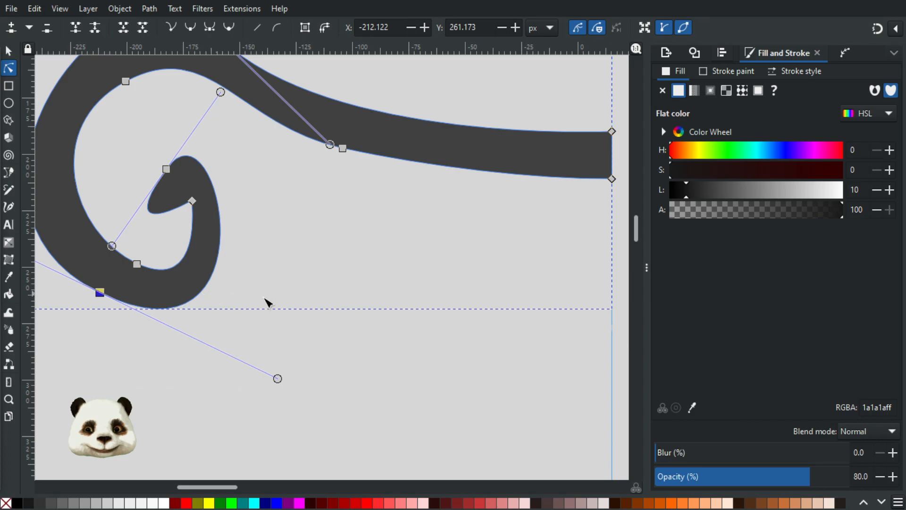
scroll(267, 308, down, 2)
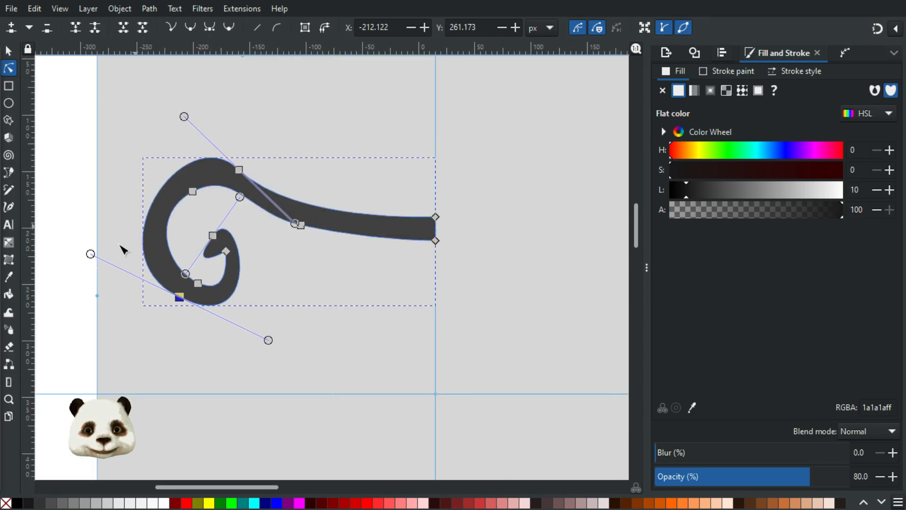
drag(90, 255, 81, 250)
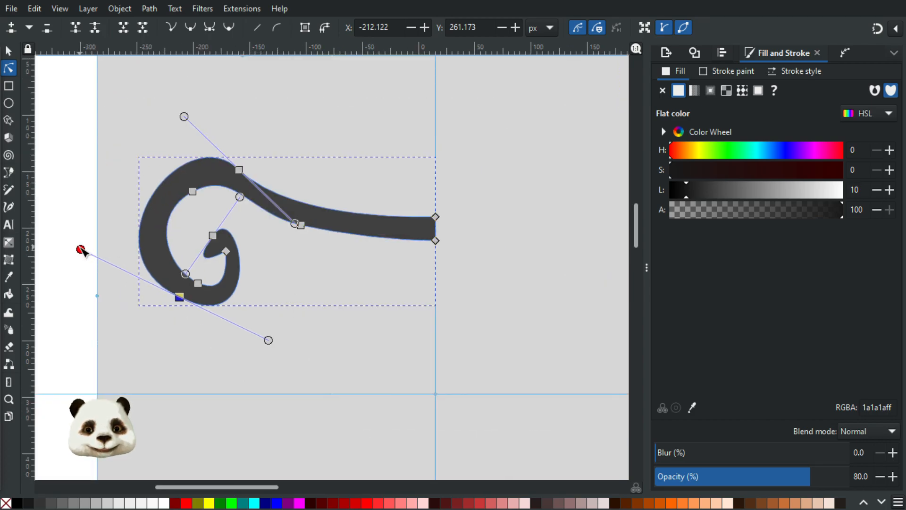
Step: Refine the curl's inner curve handles and add a node to reshape the curl tip
click(189, 200)
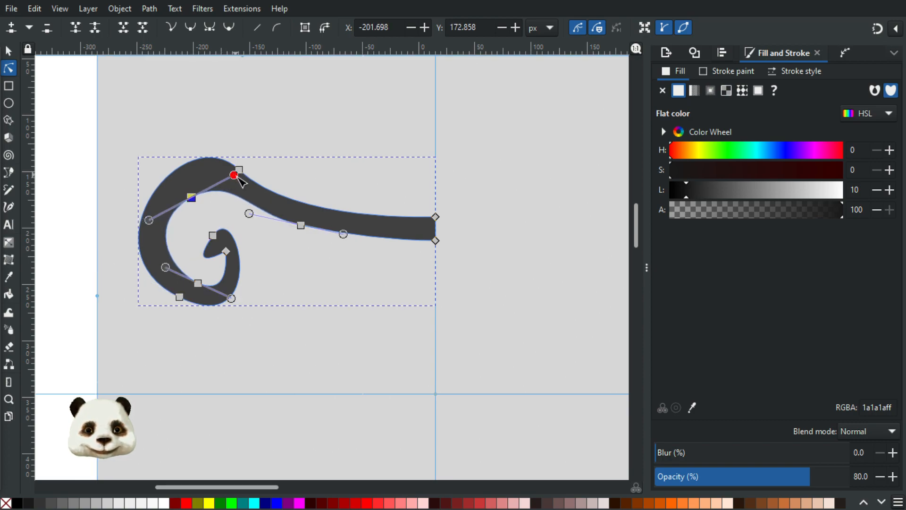
drag(235, 176, 240, 181)
drag(190, 197, 190, 194)
click(213, 235)
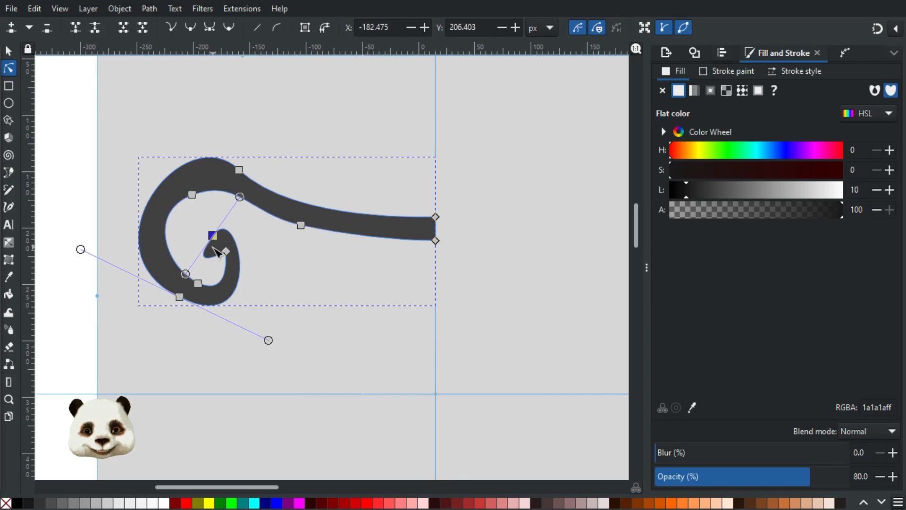
scroll(220, 241, up, 3)
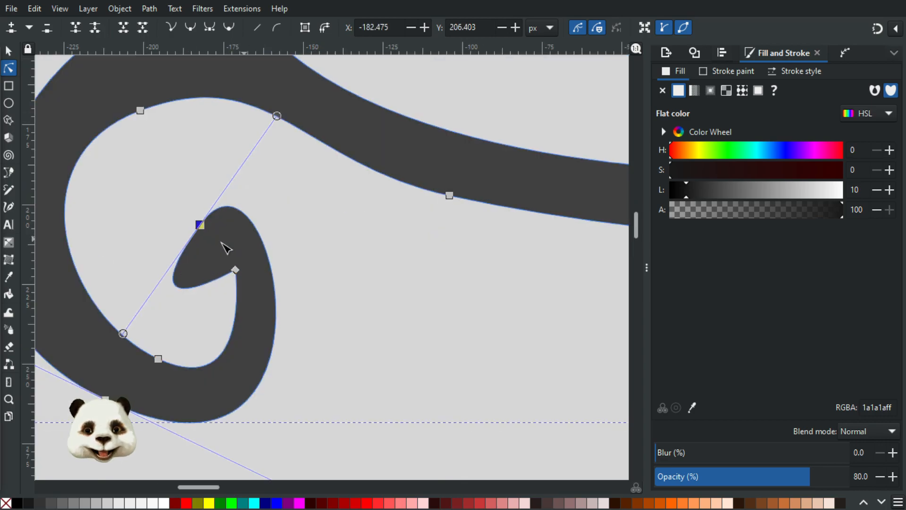
double_click(178, 287)
drag(178, 287, 202, 279)
Step: Add nodes near the tip, delete the sharp corner node, and round and lower the tip
scroll(232, 281, up, 5)
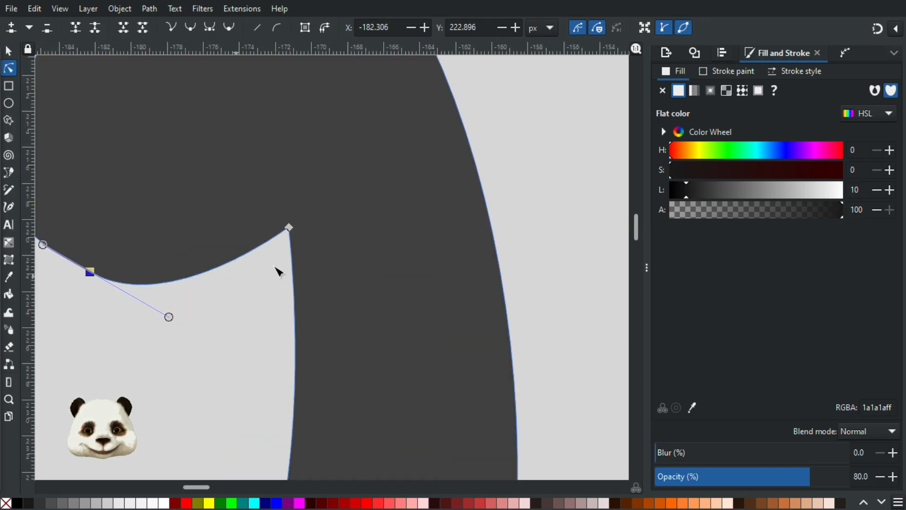
double_click(255, 250)
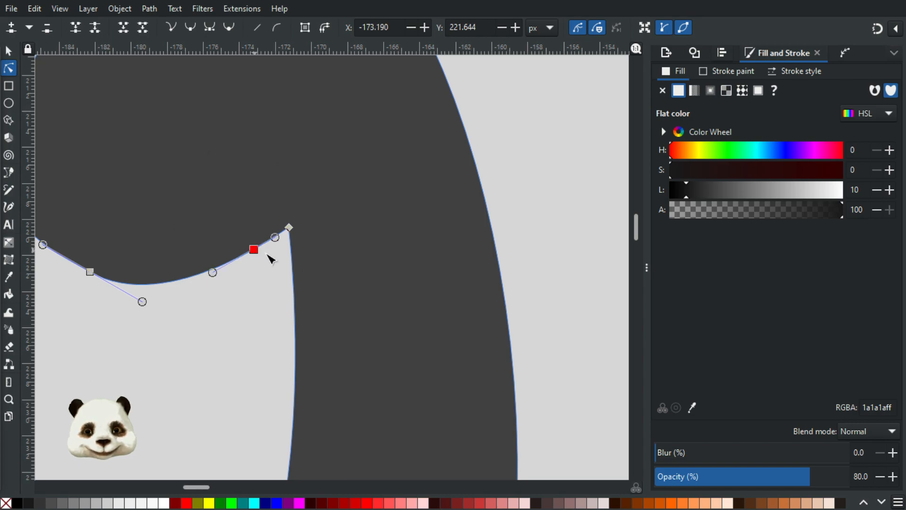
double_click(293, 277)
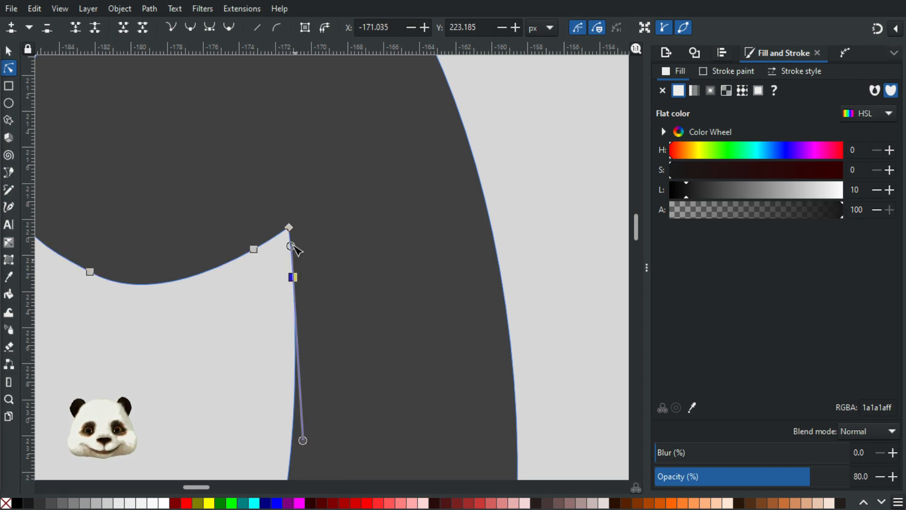
click(289, 229)
key(Delete)
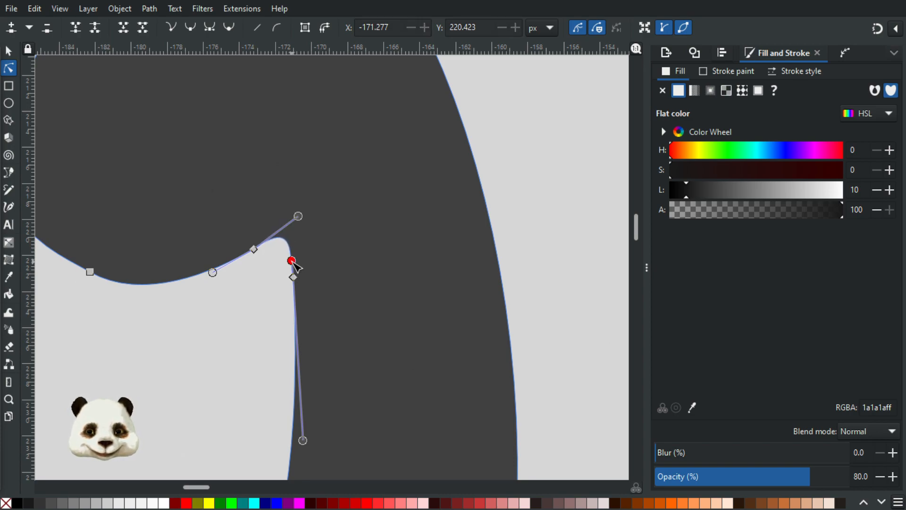
drag(294, 221, 270, 242)
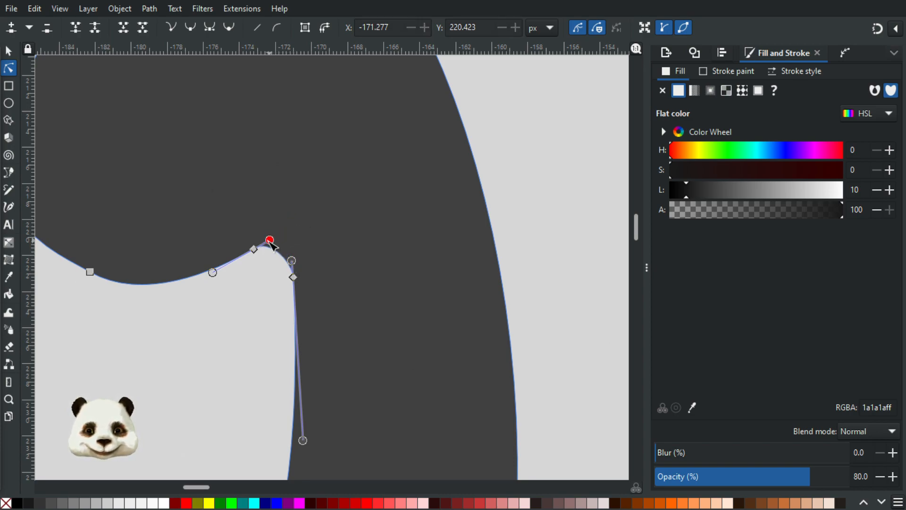
Step: Select the dark spiral as a whole object and open the Path Effects panel
click(515, 157)
scroll(524, 152, down, 8)
drag(538, 161, 255, 326)
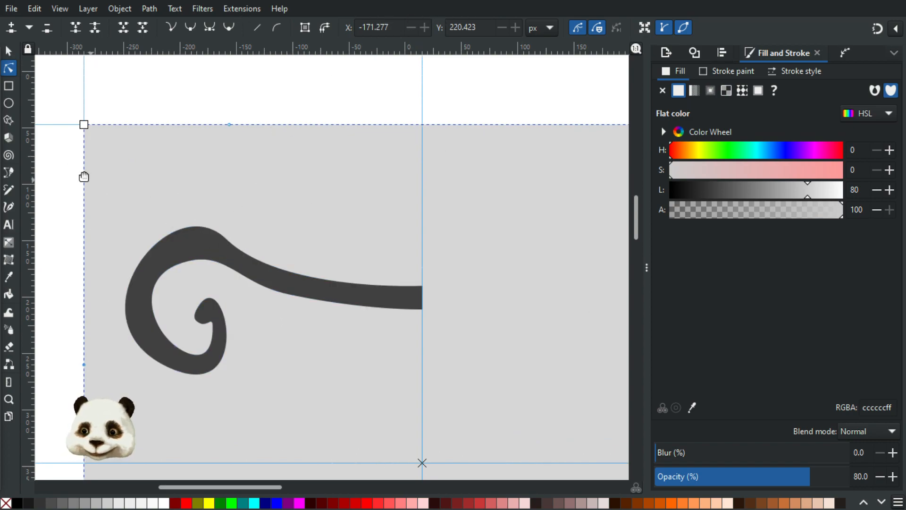
click(238, 259)
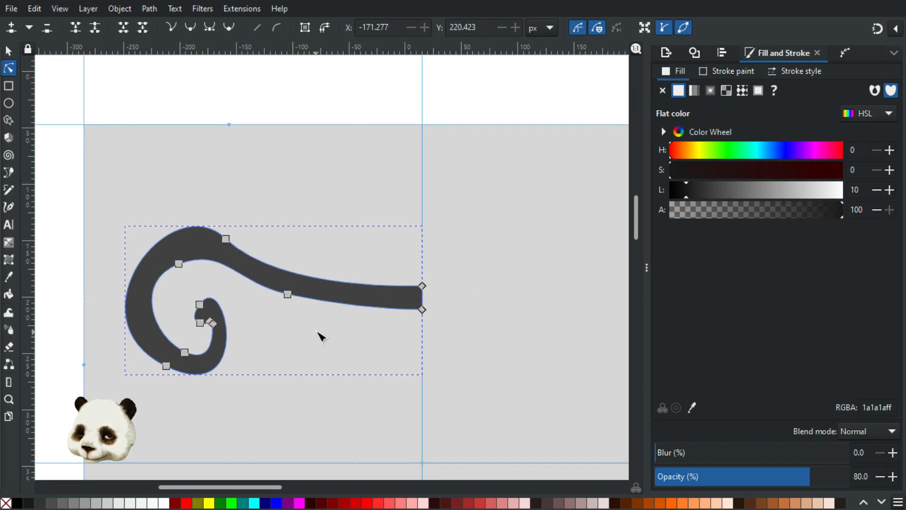
click(321, 334)
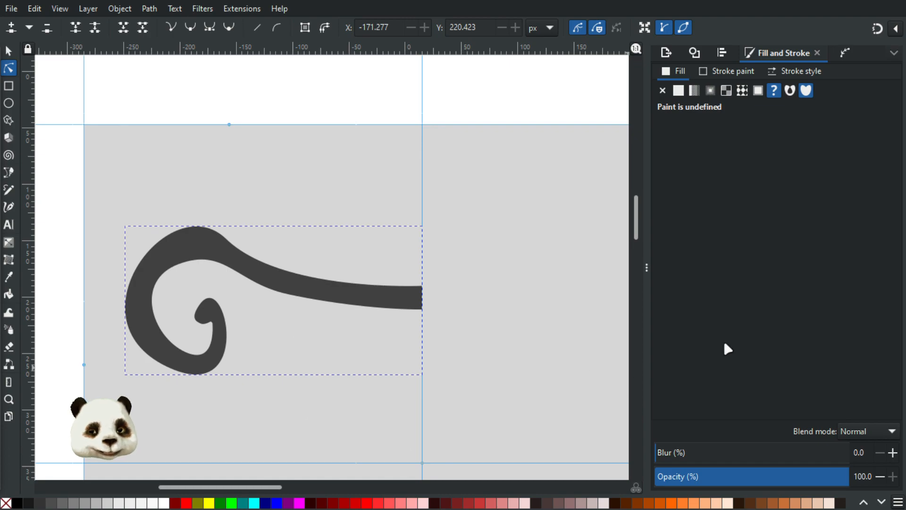
scroll(456, 257, down, 2)
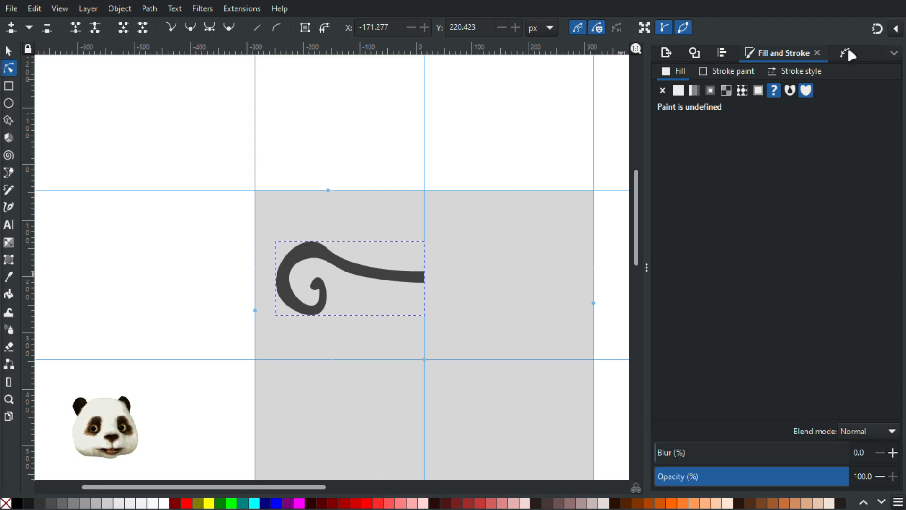
click(846, 53)
Step: Add the Mirror symmetry path effect to the spiral by searching 'mirro'
click(662, 470)
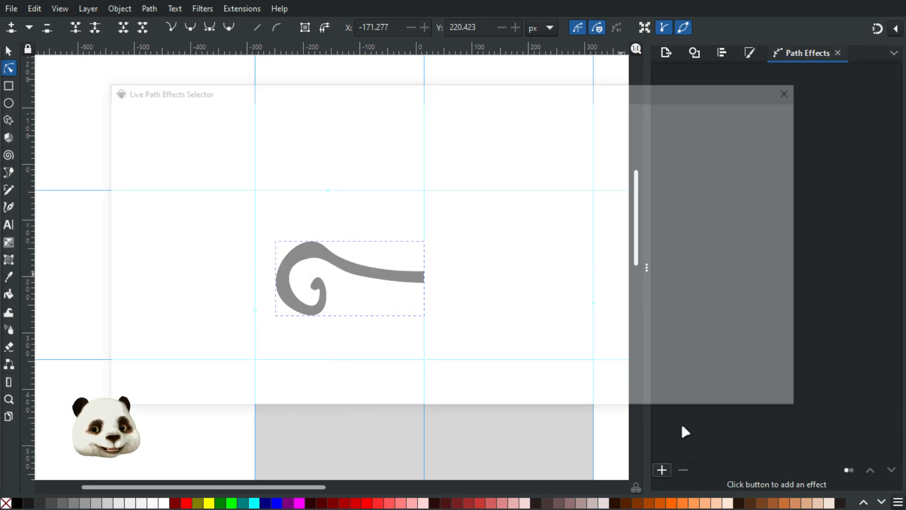
text(mirro)
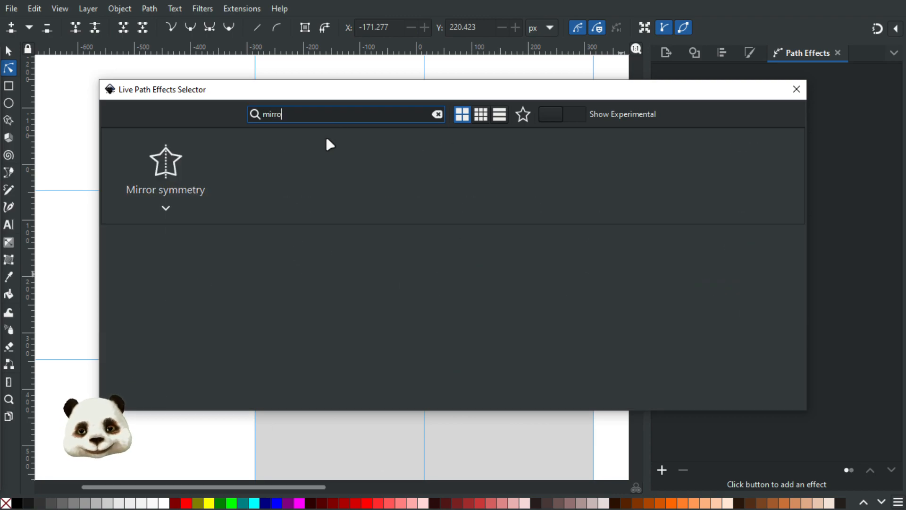
click(178, 163)
scroll(435, 321, up, 1)
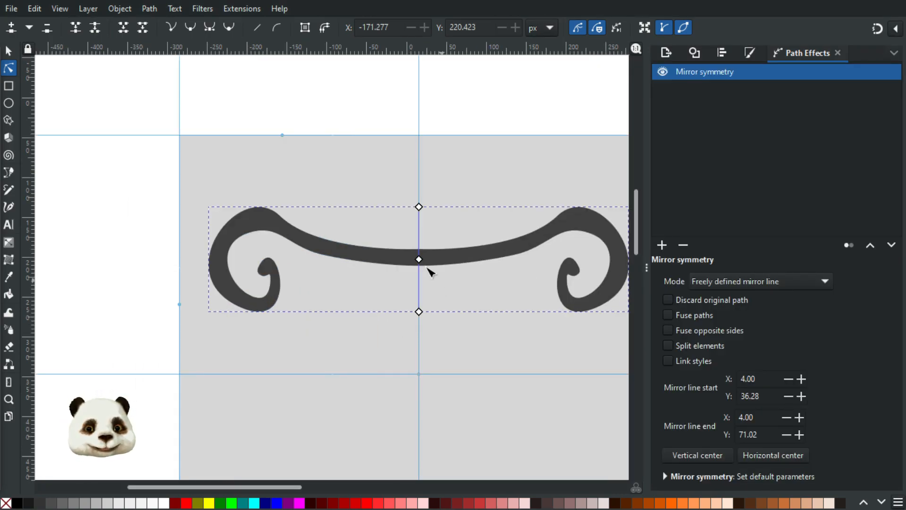
scroll(451, 281, up, 2)
Step: Select all the left curl's nodes and shift them toward the centre
click(288, 237)
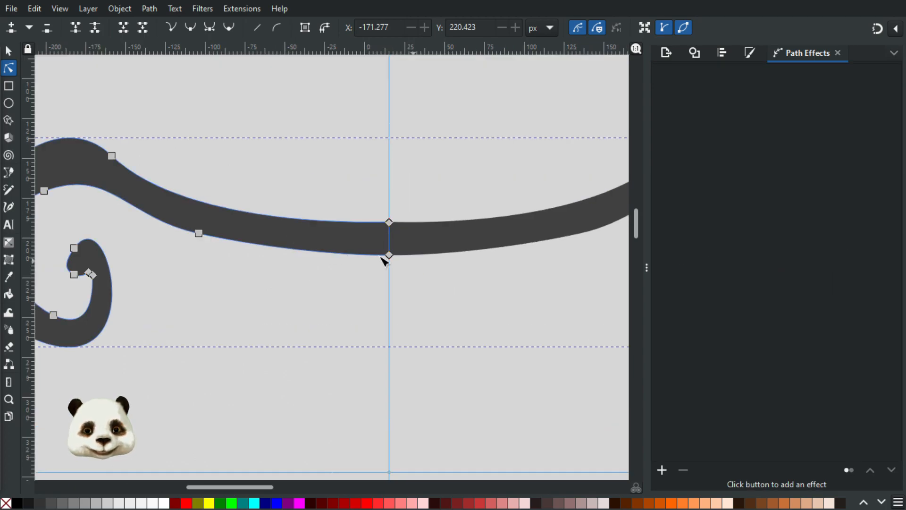
scroll(211, 230, down, 3)
drag(105, 182, 222, 305)
drag(214, 234, 250, 240)
scroll(236, 253, up, 3)
click(333, 157)
scroll(334, 172, up, 2)
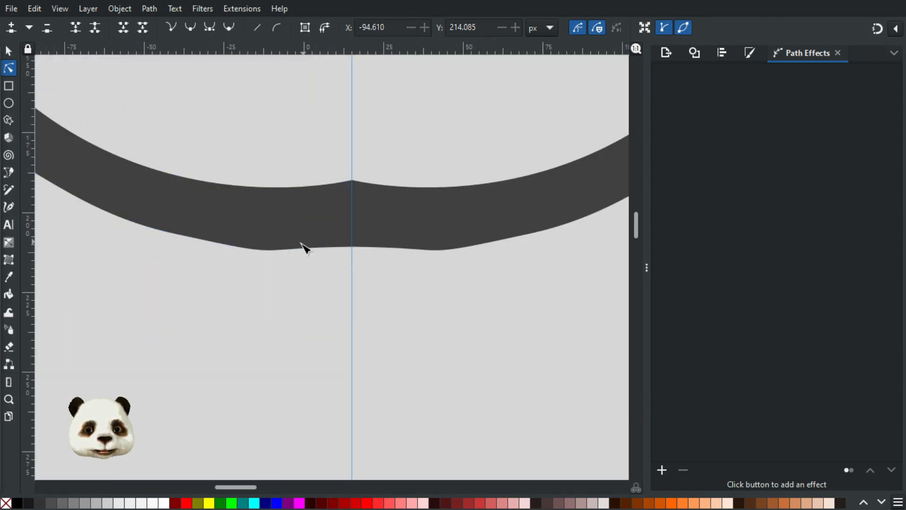
Step: Reshape the curve at the bottom centre node's handles and raise the curl's top node
click(352, 246)
drag(219, 185, 431, 277)
drag(381, 329, 322, 310)
drag(444, 341, 395, 339)
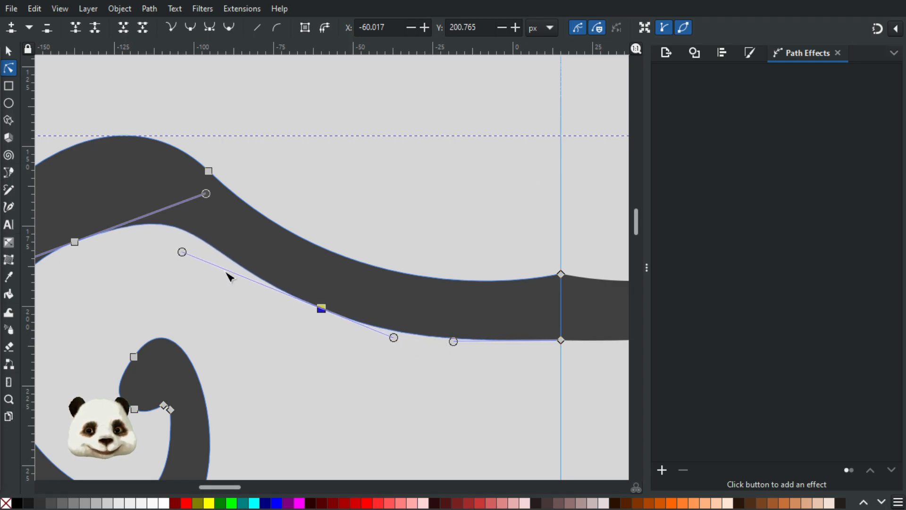
drag(186, 253, 219, 270)
drag(153, 278, 351, 273)
drag(273, 238, 273, 196)
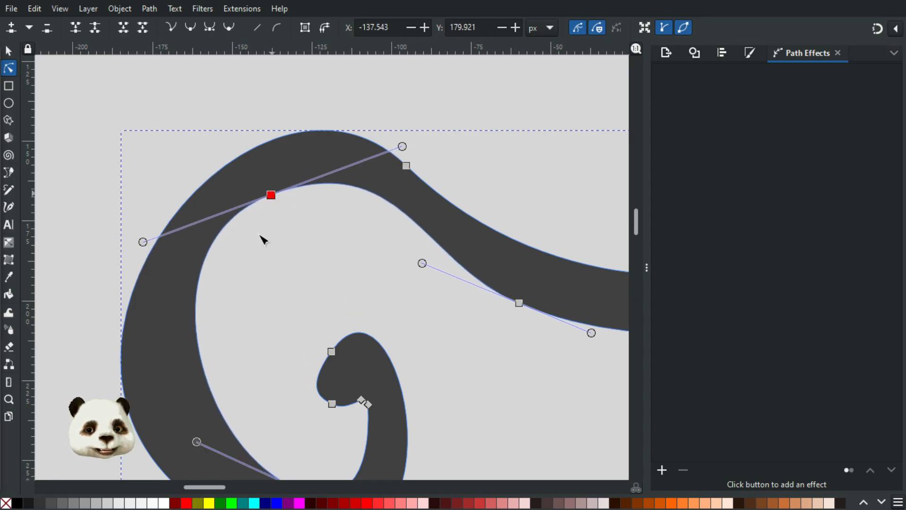
Step: Move the inner-curve node down-left and adjust its handles to smooth the inner curve
click(197, 338)
drag(293, 275, 397, 132)
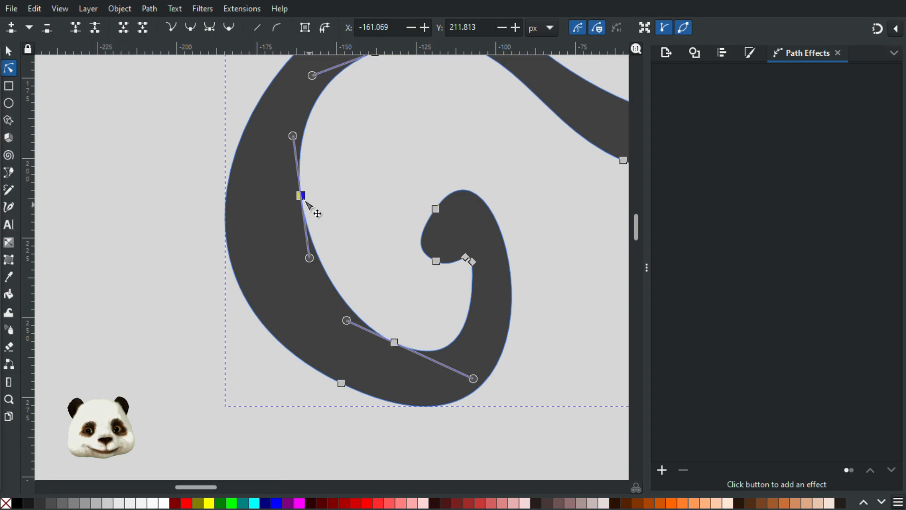
drag(305, 200, 291, 246)
drag(349, 322, 403, 352)
drag(490, 368, 477, 353)
drag(352, 356, 337, 358)
Step: Shift the curl's bottom node right and down and smooth the band toward the centre
drag(402, 352, 422, 357)
drag(381, 198, 317, 290)
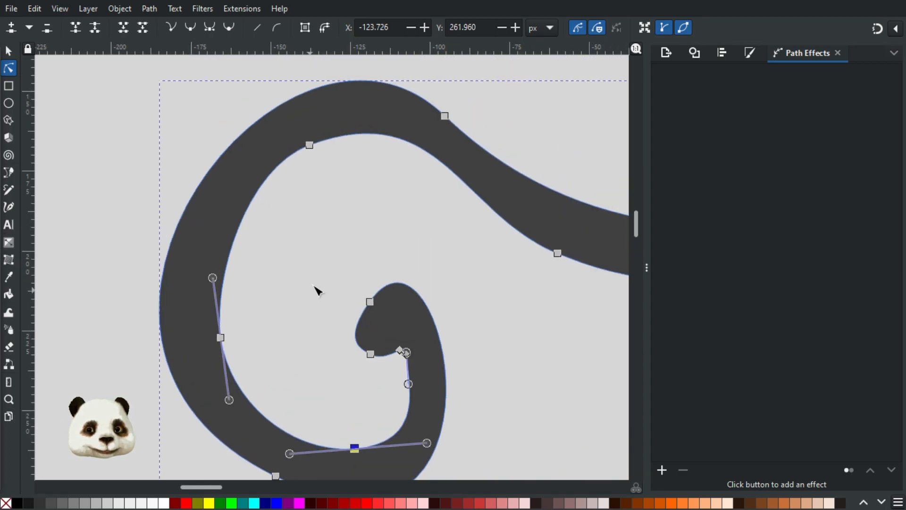
drag(310, 147, 308, 163)
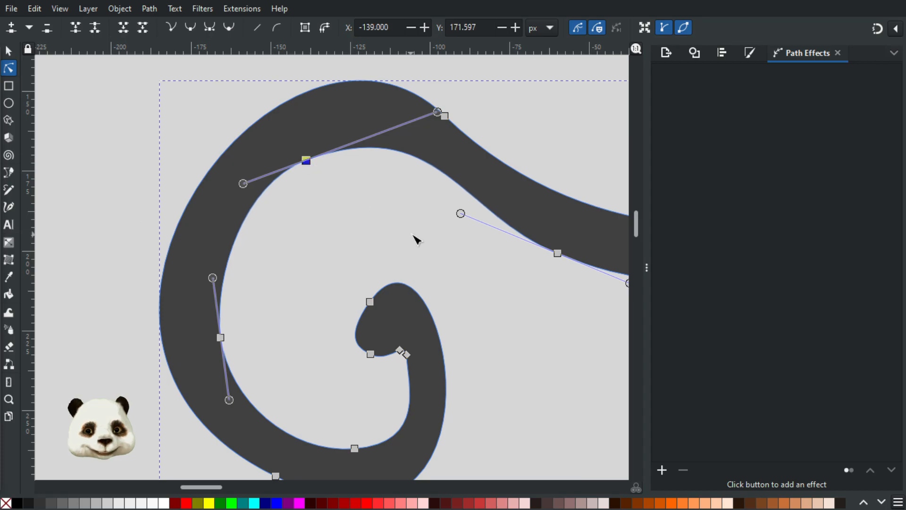
drag(415, 238, 196, 232)
drag(415, 283, 424, 280)
drag(549, 235, 383, 253)
Step: Adjust both centre nodes and handles so the band narrows with a raised, smoother lower edge
click(418, 241)
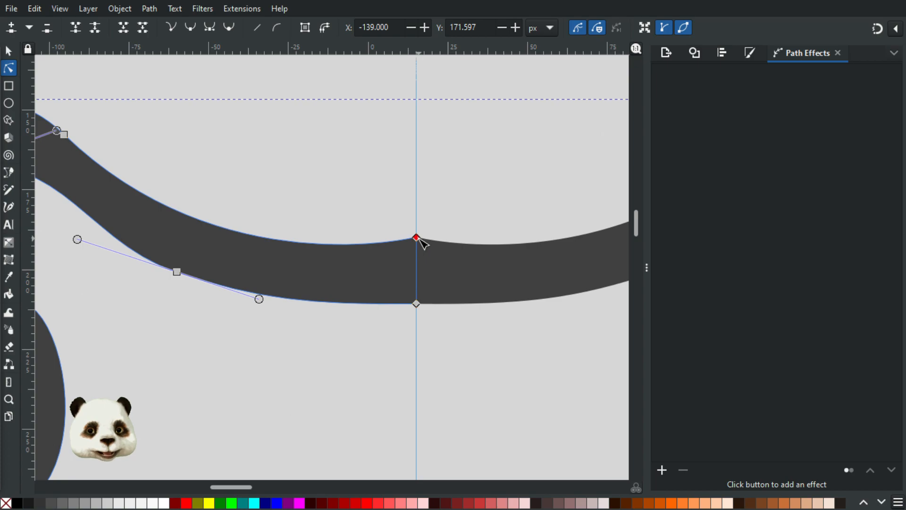
click(363, 245)
drag(374, 243, 355, 239)
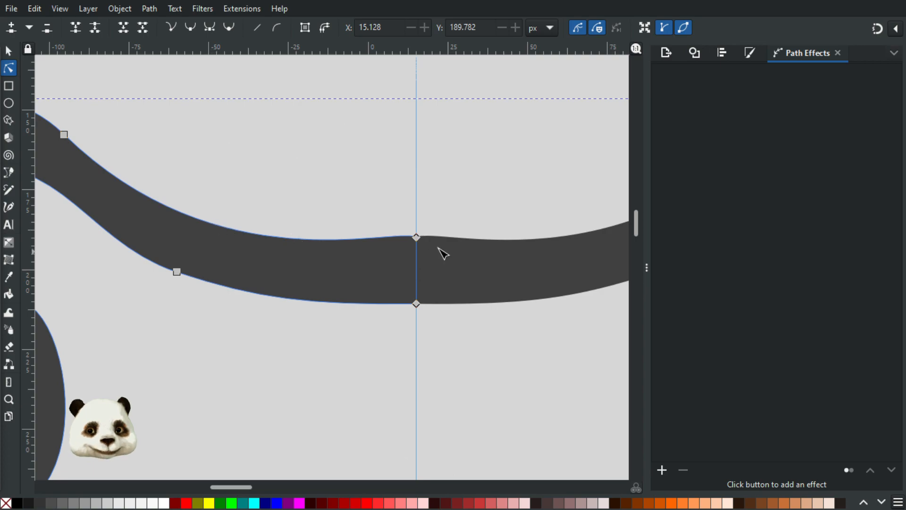
click(416, 237)
drag(406, 225, 397, 359)
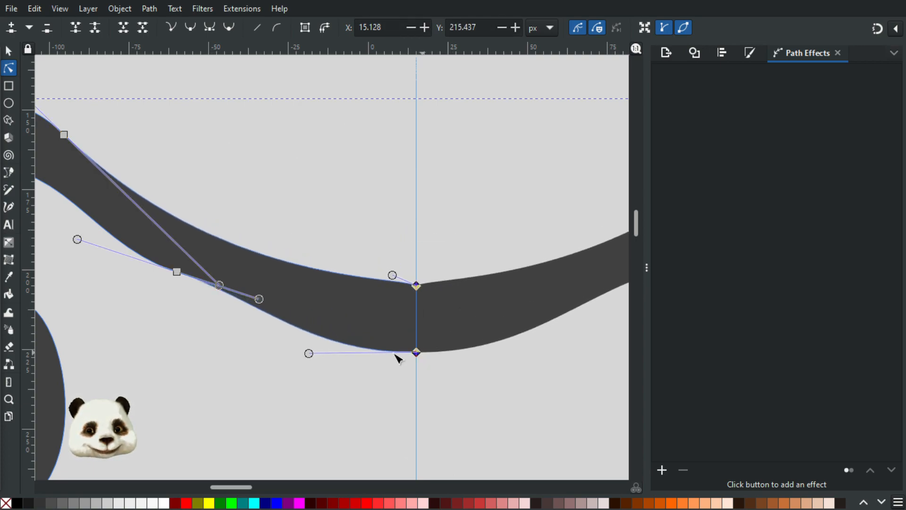
drag(309, 353, 349, 352)
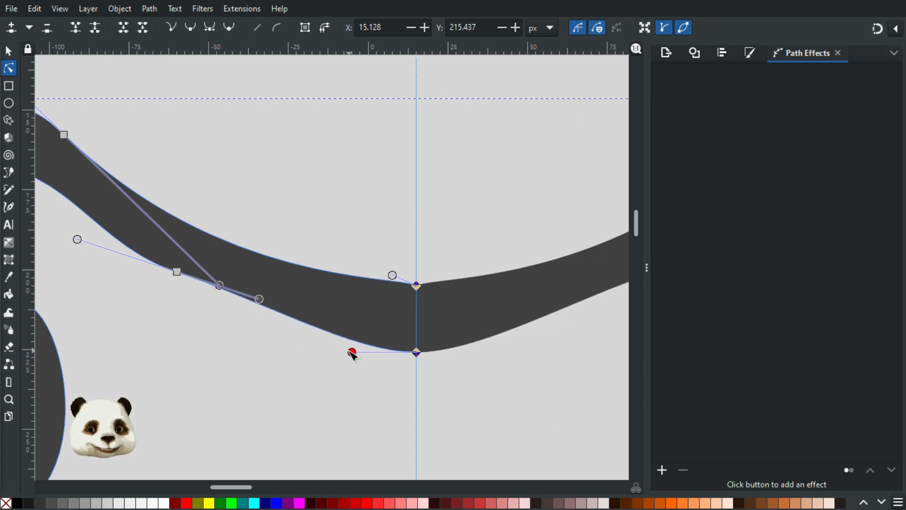
drag(390, 282, 359, 288)
drag(259, 300, 256, 310)
drag(175, 277, 181, 288)
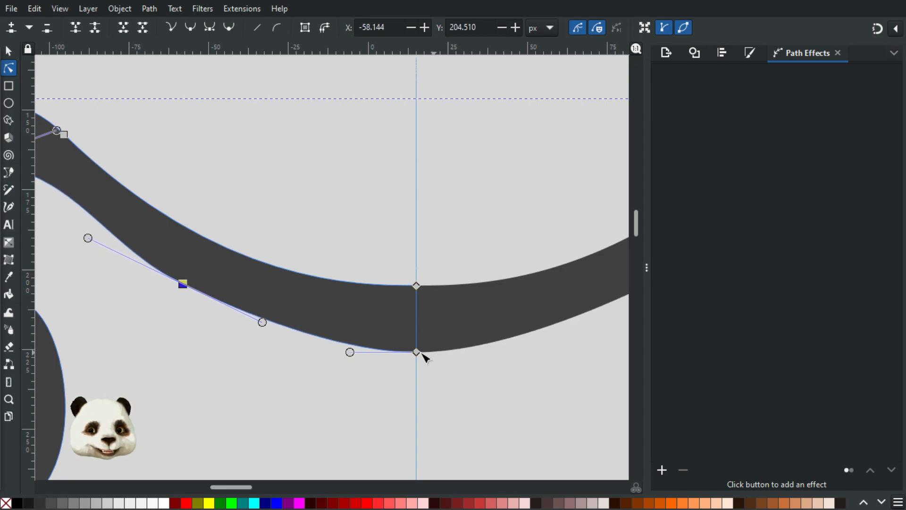
drag(420, 354, 422, 343)
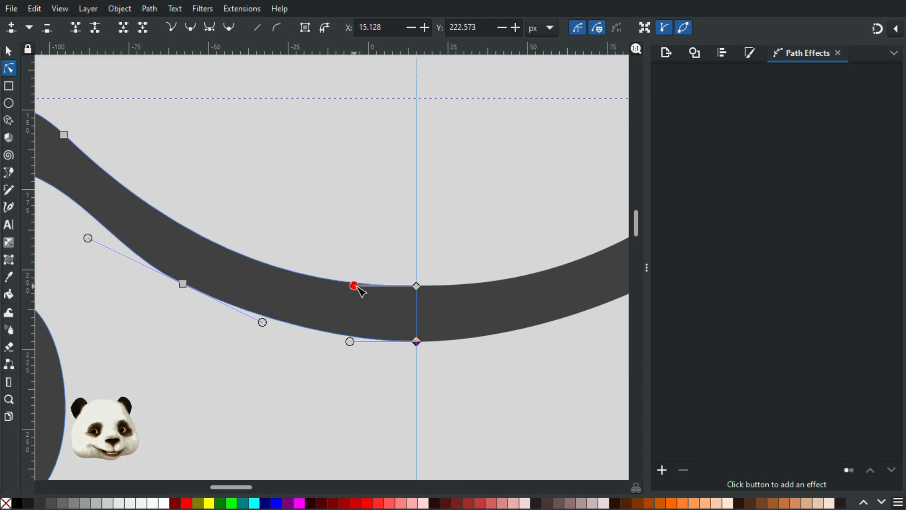
drag(357, 343, 370, 343)
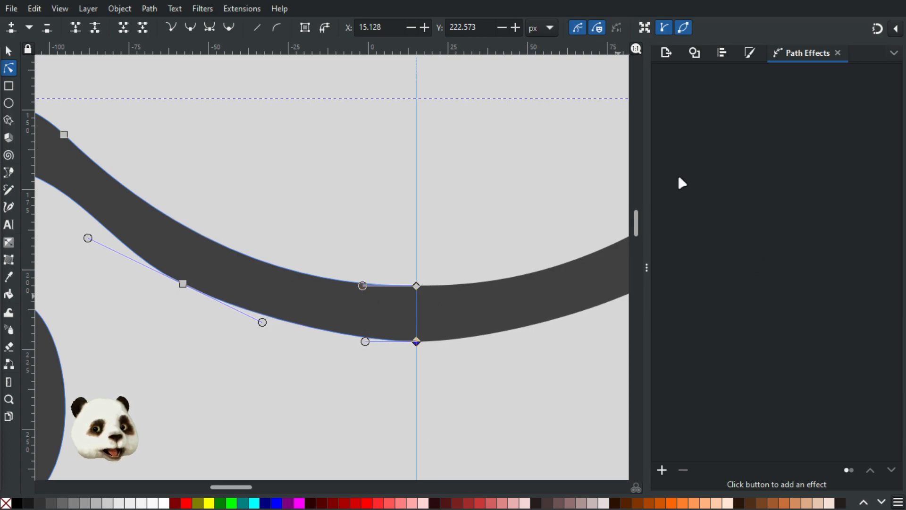
Step: Turn on Link styles and Fuse paths in the Mirror symmetry settings and zoom out
click(476, 271)
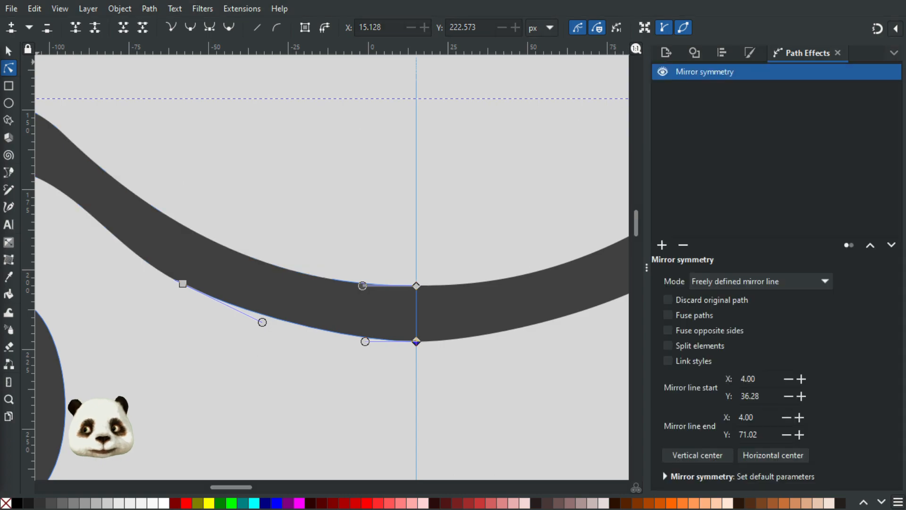
click(669, 361)
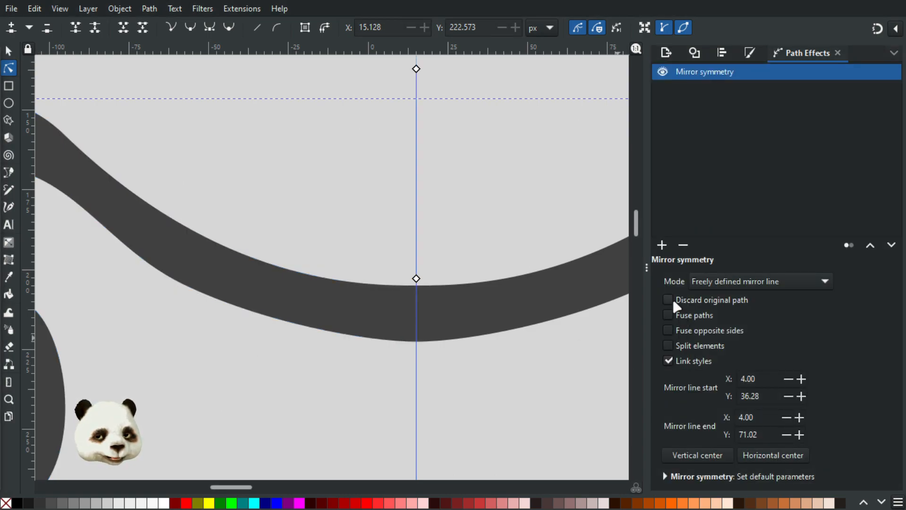
click(667, 313)
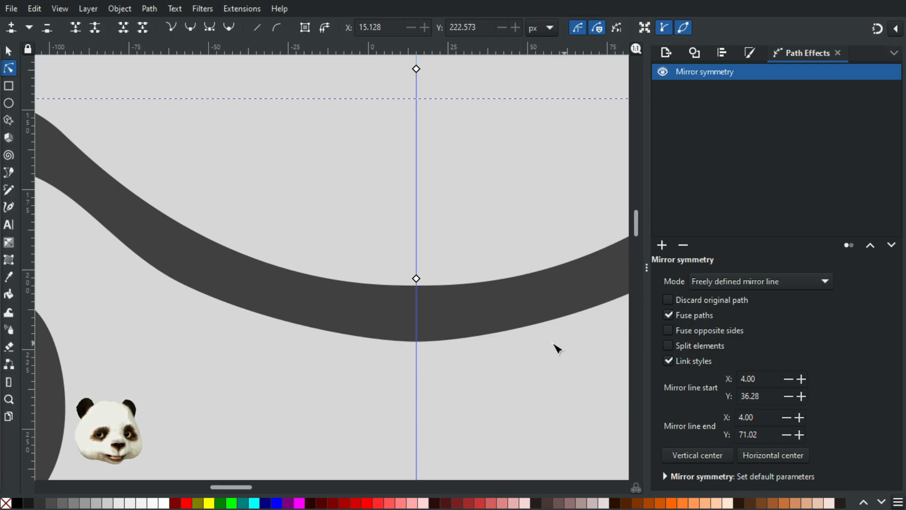
scroll(494, 339, down, 3)
scroll(472, 342, up, 2)
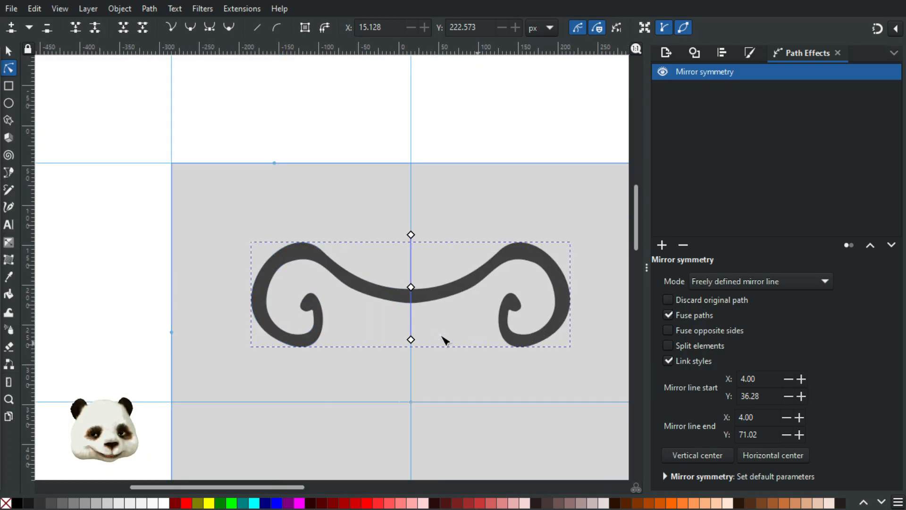
scroll(406, 299, up, 1)
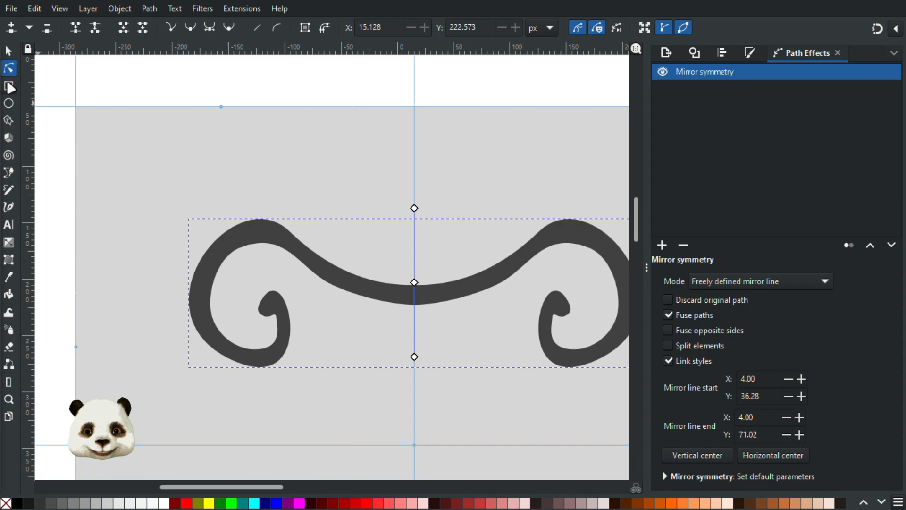
Step: Lower the spiral's lower-left node slightly and check the drawing
click(236, 360)
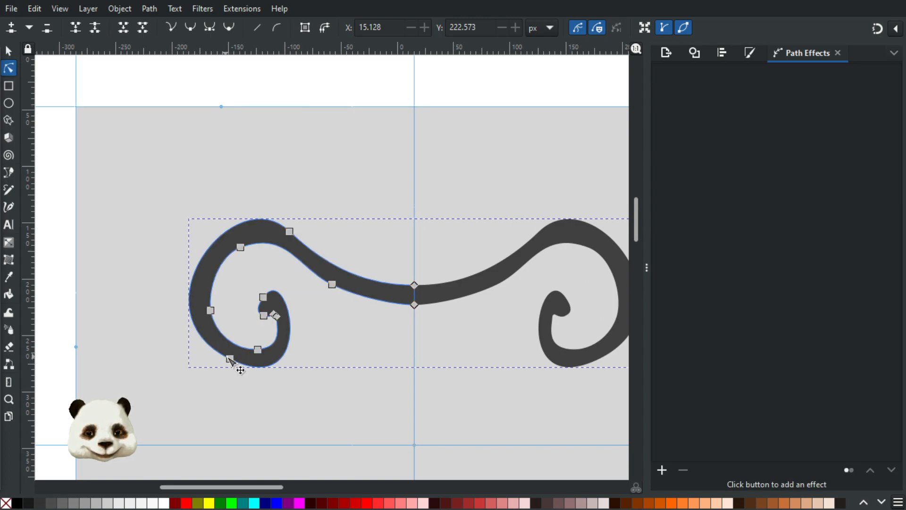
drag(229, 360, 233, 365)
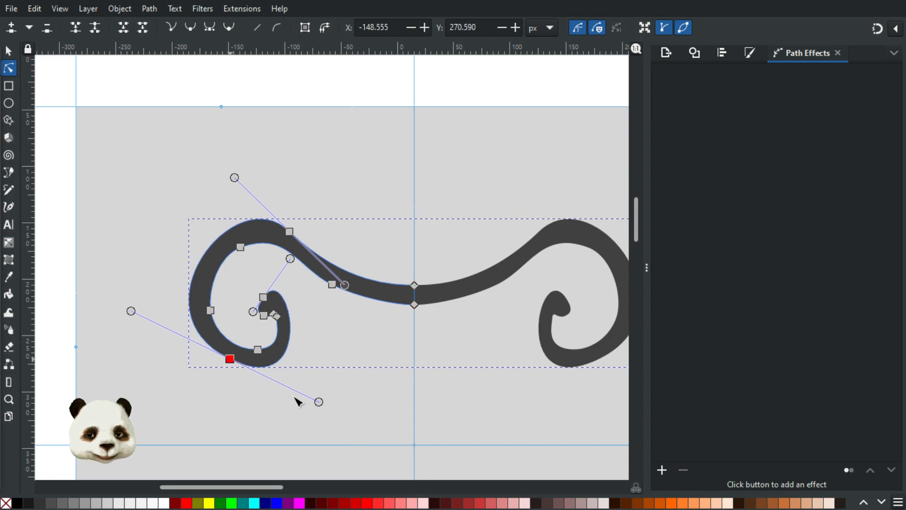
drag(231, 364, 231, 367)
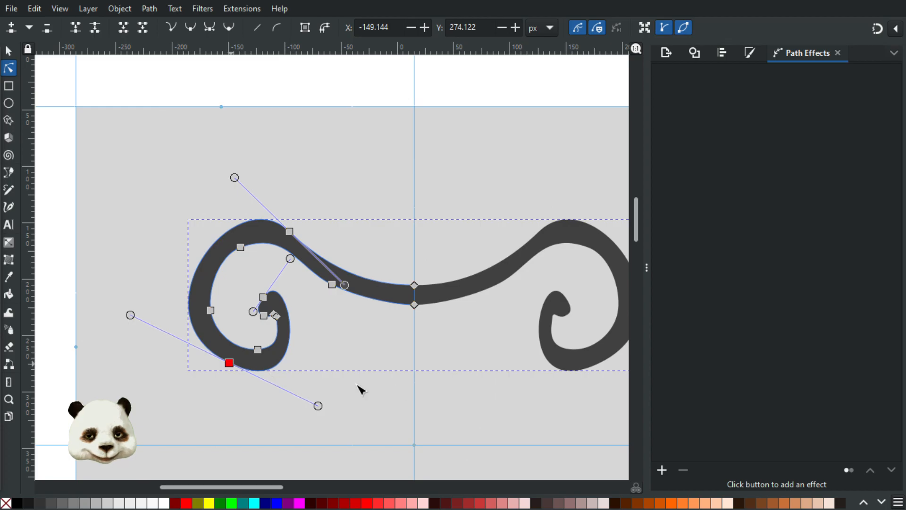
click(381, 394)
scroll(374, 395, down, 1)
scroll(404, 415, down, 1)
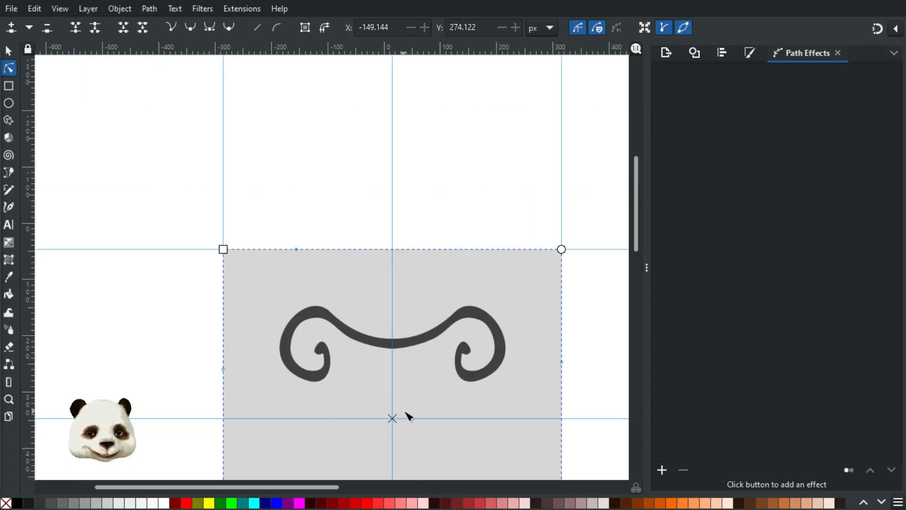
scroll(404, 410, up, 1)
scroll(322, 379, up, 1)
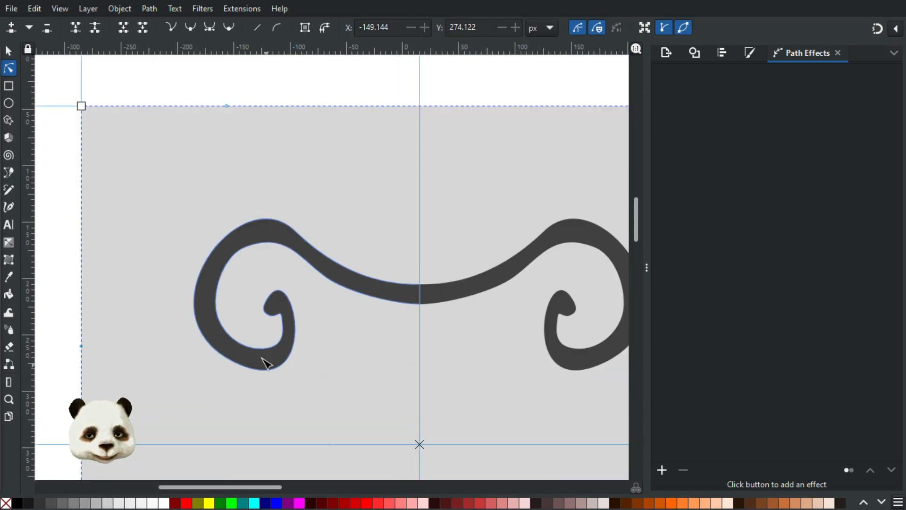
Step: Reshape the spiral's bottom curve and add an outer-edge node pulled out to fatten the curl
click(277, 372)
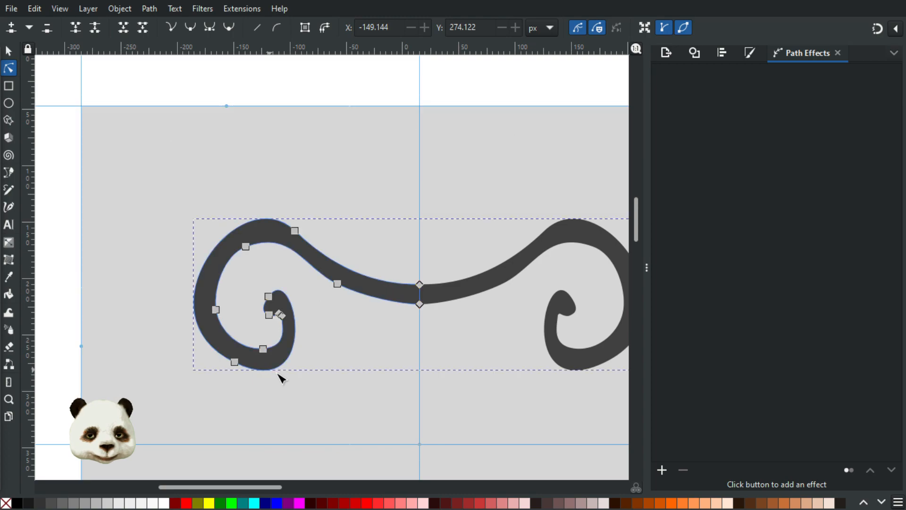
click(234, 362)
drag(320, 404, 325, 405)
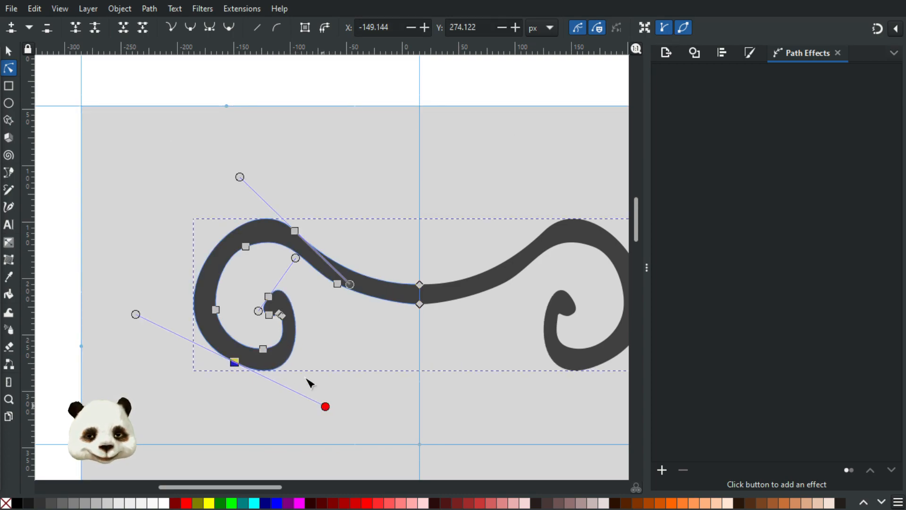
double_click(294, 343)
drag(295, 344, 302, 342)
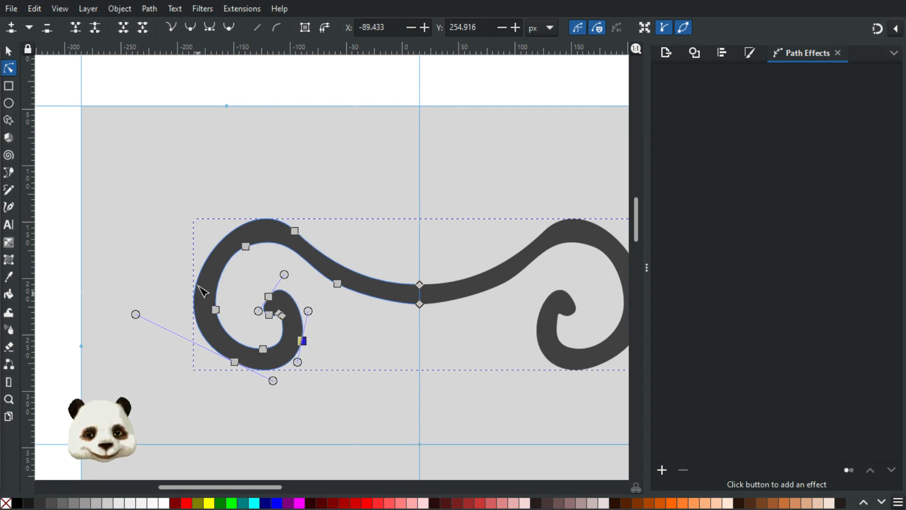
Step: Add another outer-edge node and smooth the spiral's lower-left curve
drag(205, 265, 203, 257)
double_click(202, 266)
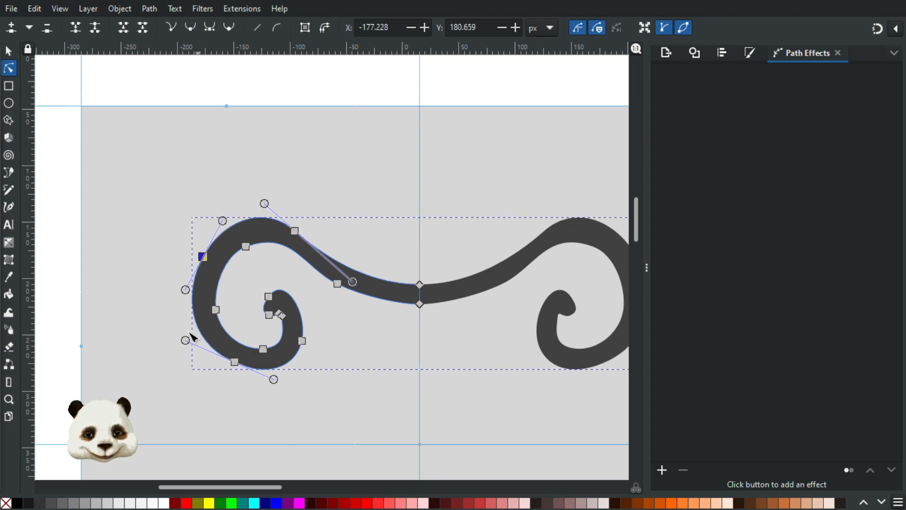
drag(185, 341, 190, 346)
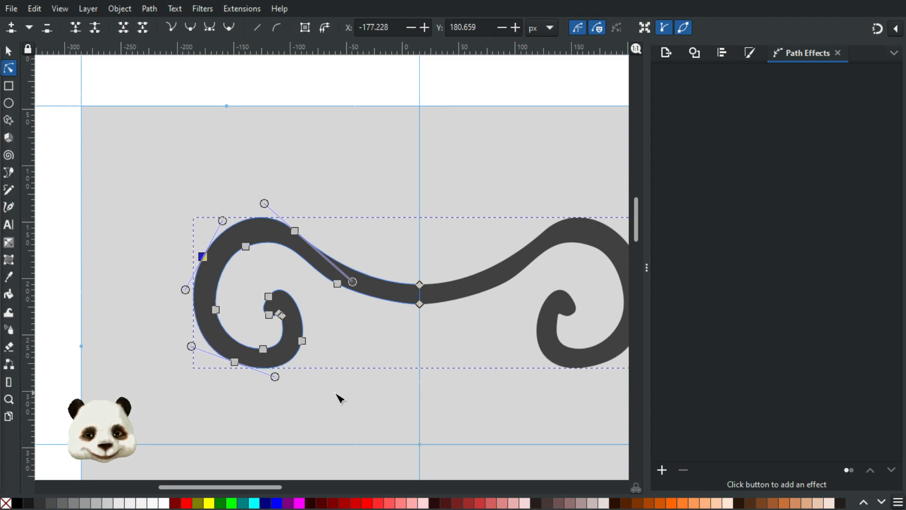
drag(215, 310, 216, 305)
click(244, 302)
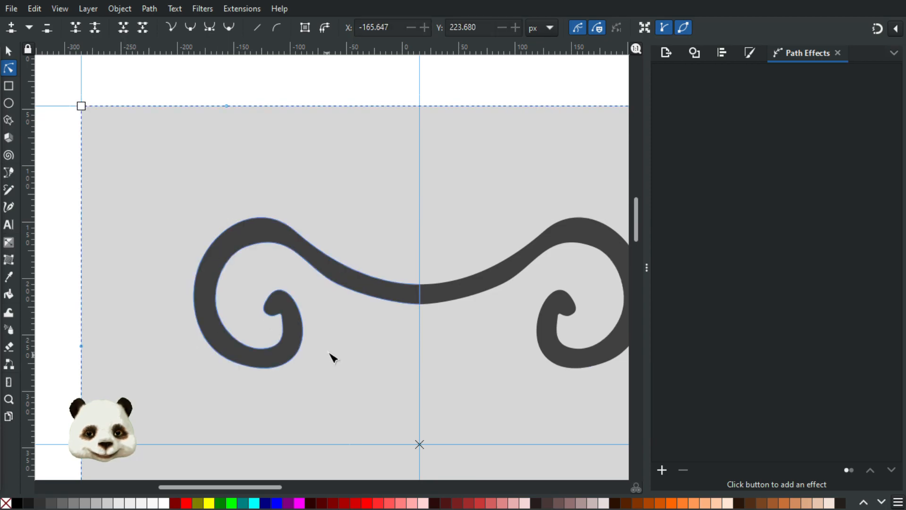
Step: Add a node on the left scroll's curl and move the tip node up and left to round it
scroll(298, 333, up, 4)
click(180, 190)
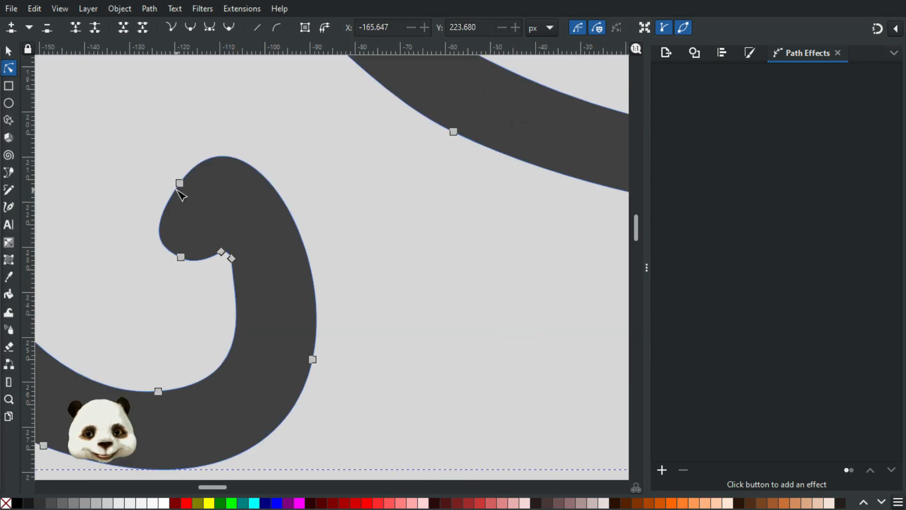
click(179, 183)
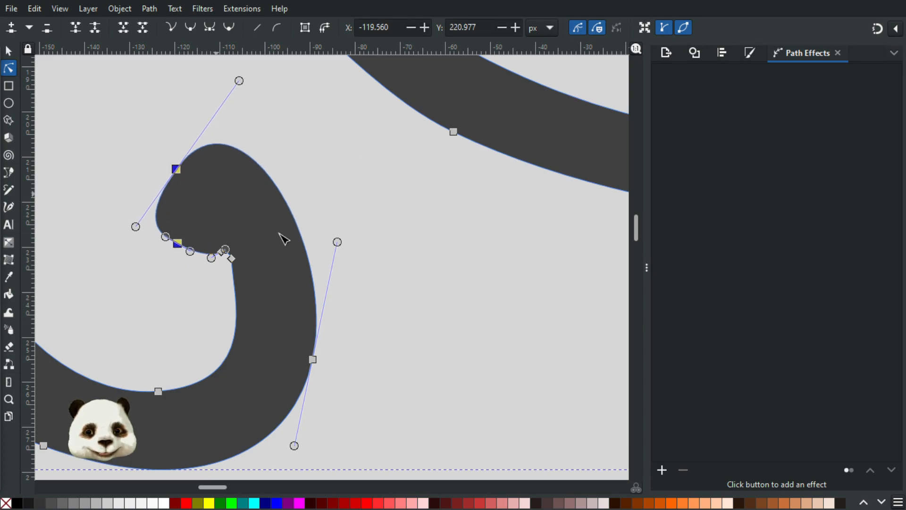
double_click(291, 215)
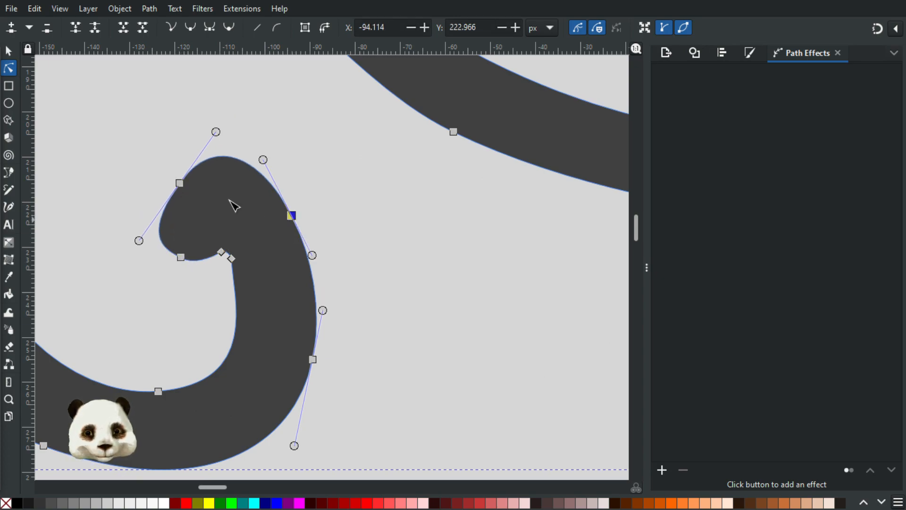
drag(183, 185, 176, 164)
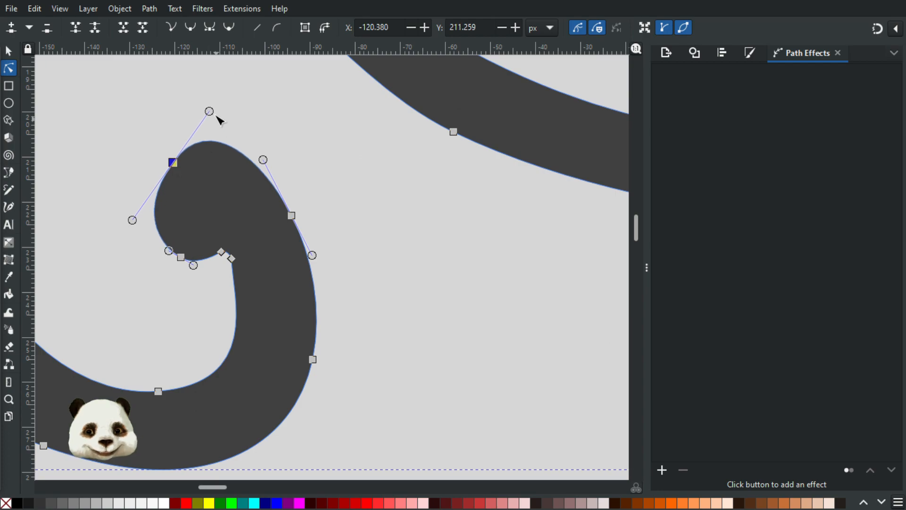
drag(209, 111, 226, 116)
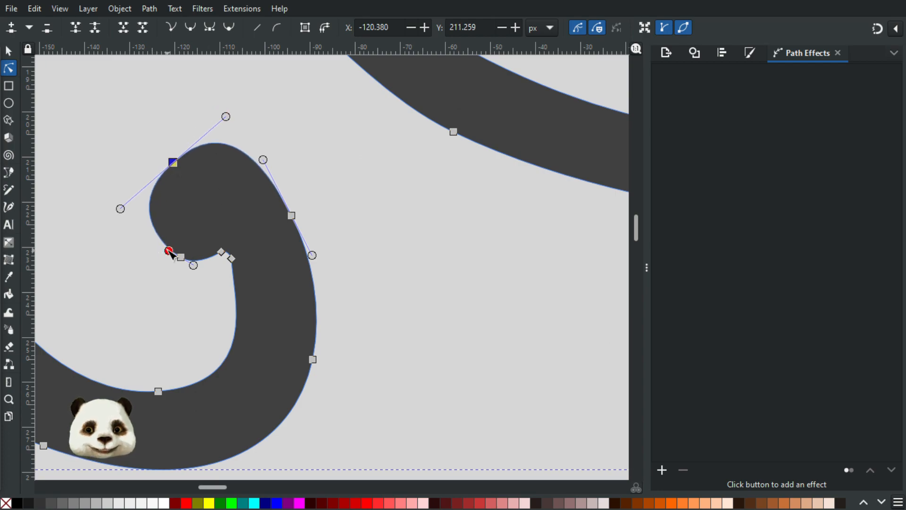
drag(154, 250, 196, 269)
drag(173, 162, 199, 152)
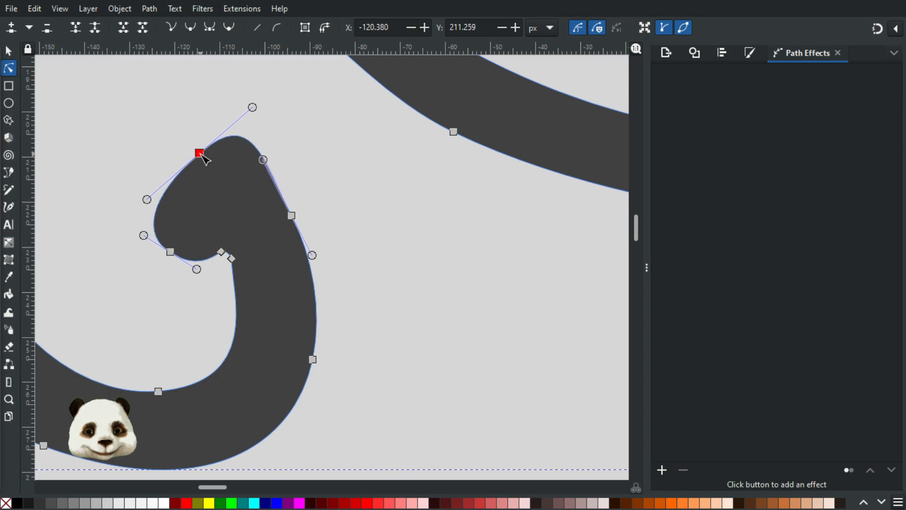
drag(251, 106, 228, 135)
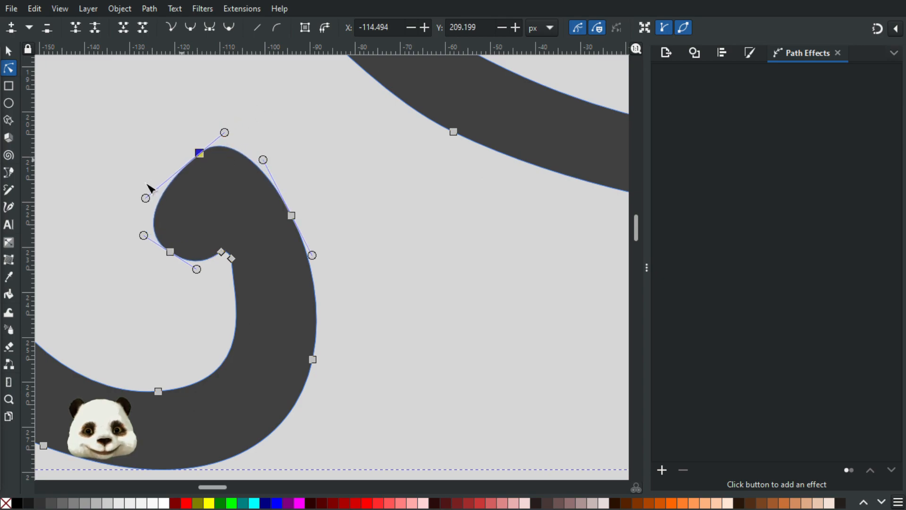
Step: Reshape the curl's outer and inner edges and smooth the top of the curl
drag(145, 199, 170, 170)
drag(147, 237, 139, 219)
drag(192, 275, 161, 242)
mouse_move(185, 273)
mouse_down()
mouse_move(176, 278)
mouse_move(184, 272)
mouse_up()
drag(133, 204, 169, 223)
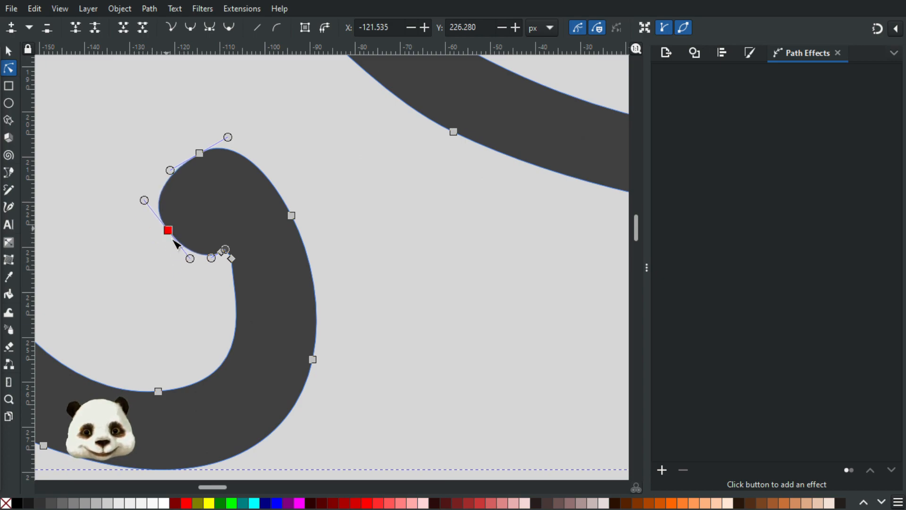
drag(195, 260, 191, 265)
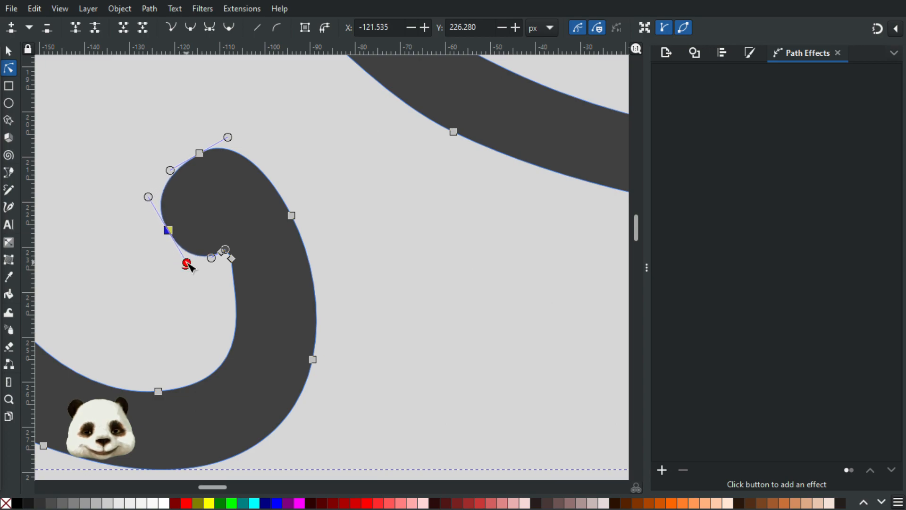
drag(166, 233, 160, 234)
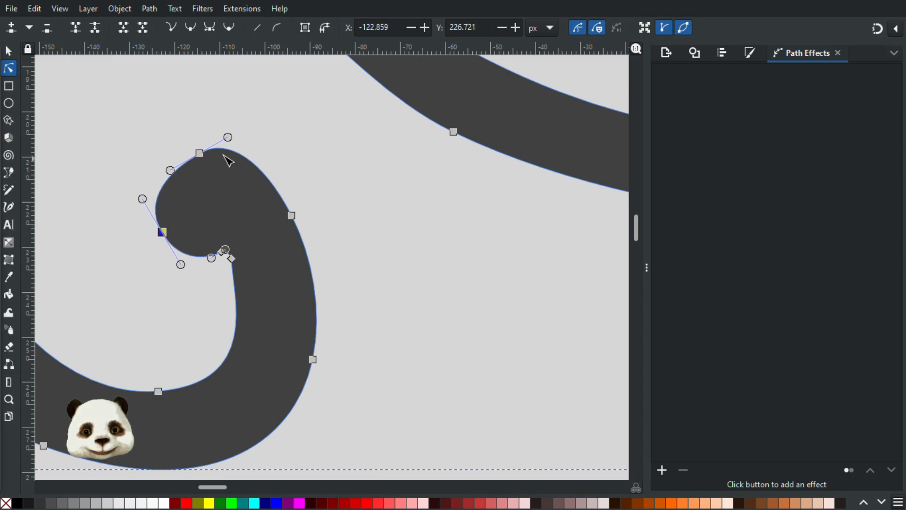
drag(228, 141, 242, 148)
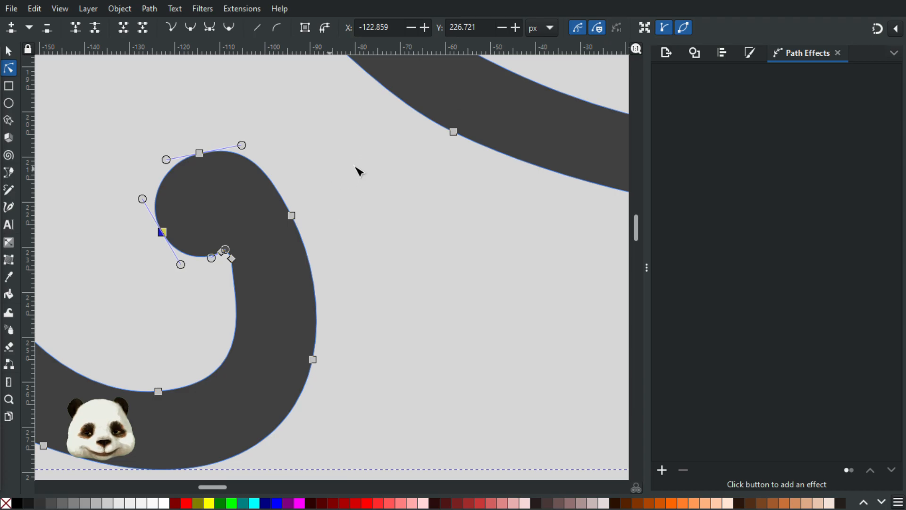
click(338, 182)
scroll(317, 204, down, 4)
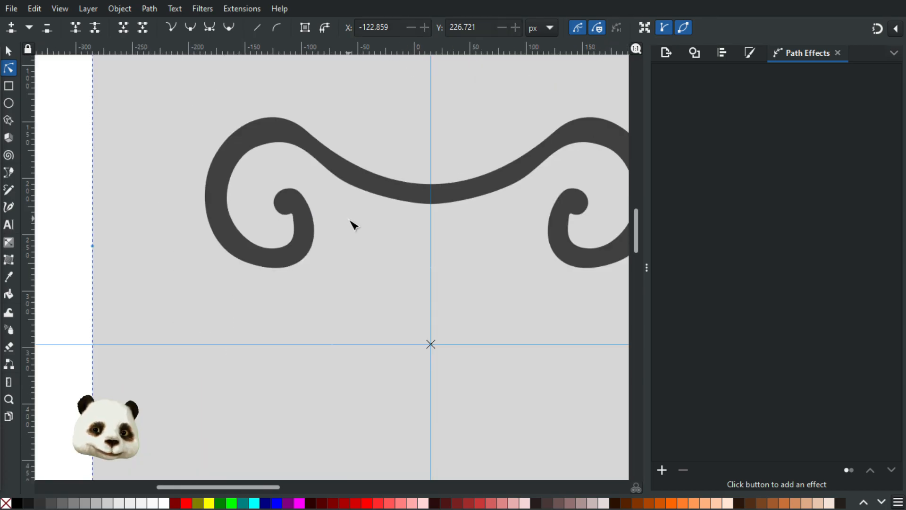
scroll(330, 198, up, 1)
Step: Adjust the upper arc's node and handles so it flows smoothly toward the centre
click(310, 134)
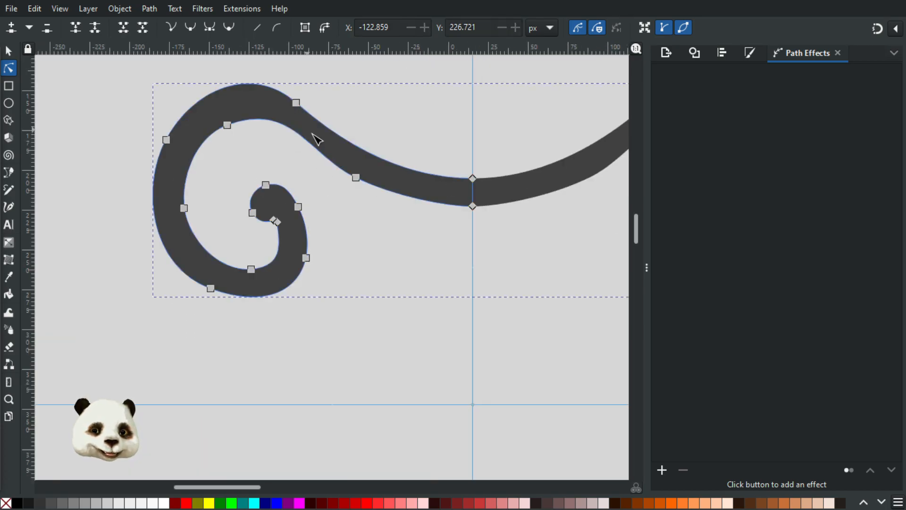
click(223, 126)
drag(220, 127, 220, 128)
drag(290, 107, 275, 112)
drag(222, 127, 185, 138)
drag(396, 197, 401, 198)
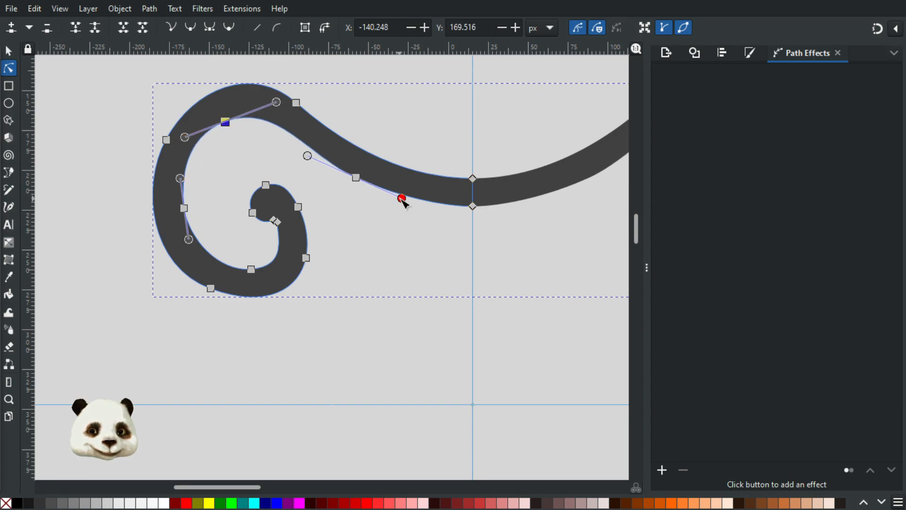
click(246, 142)
scroll(346, 223, down, 2)
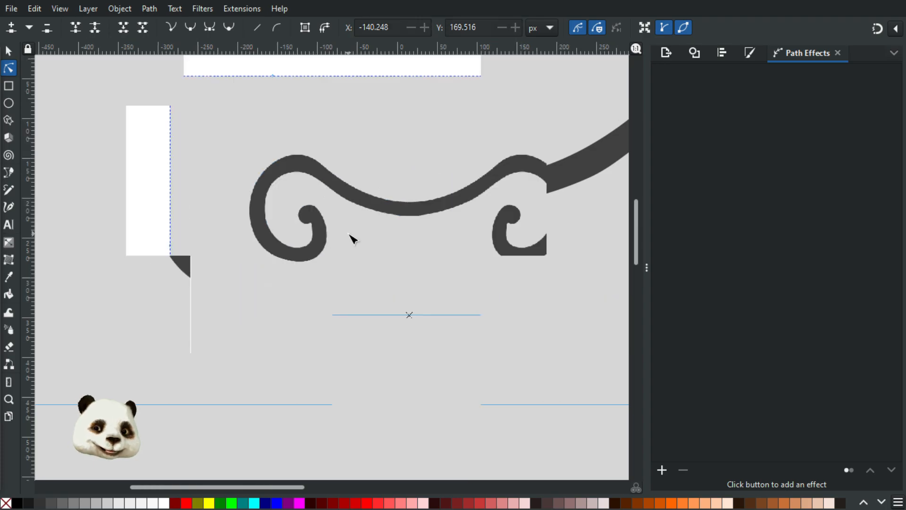
scroll(350, 231, up, 1)
click(302, 239)
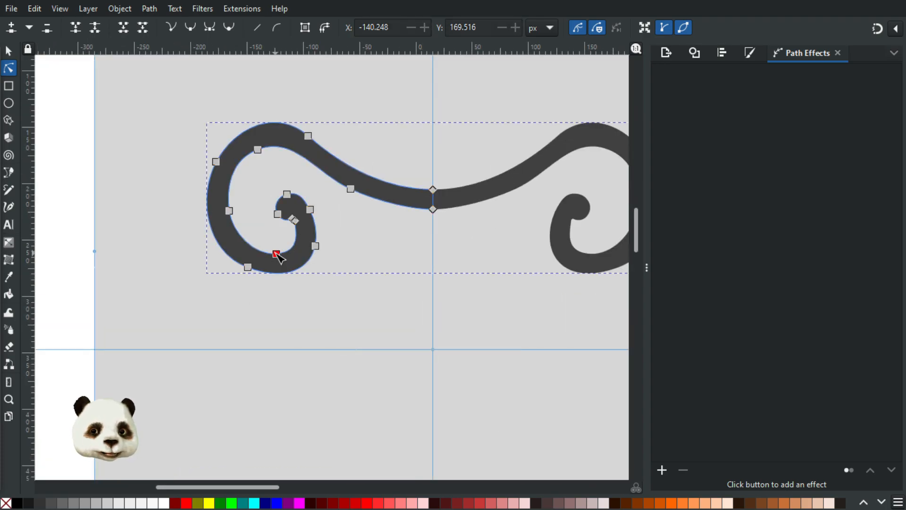
Step: Reshape the inner curl's bottom curve and shift its inner corner node
click(277, 254)
scroll(288, 214, up, 4)
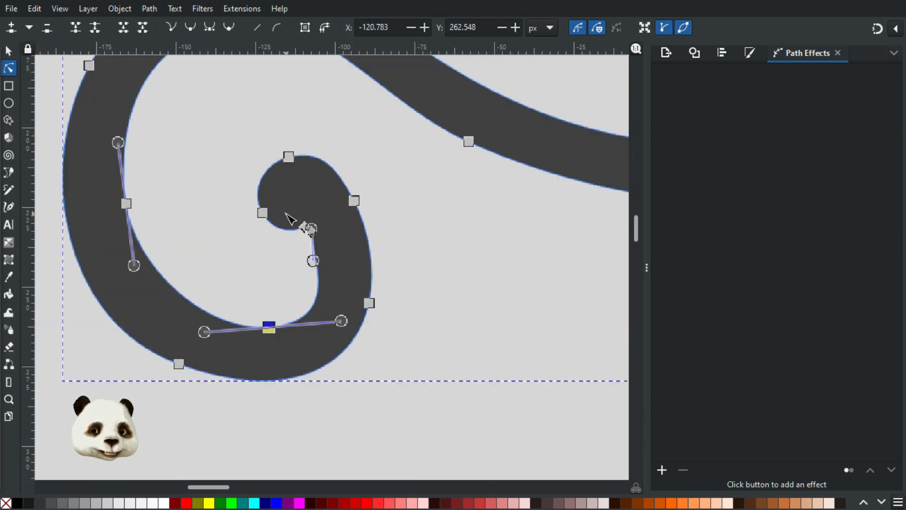
drag(329, 282, 330, 255)
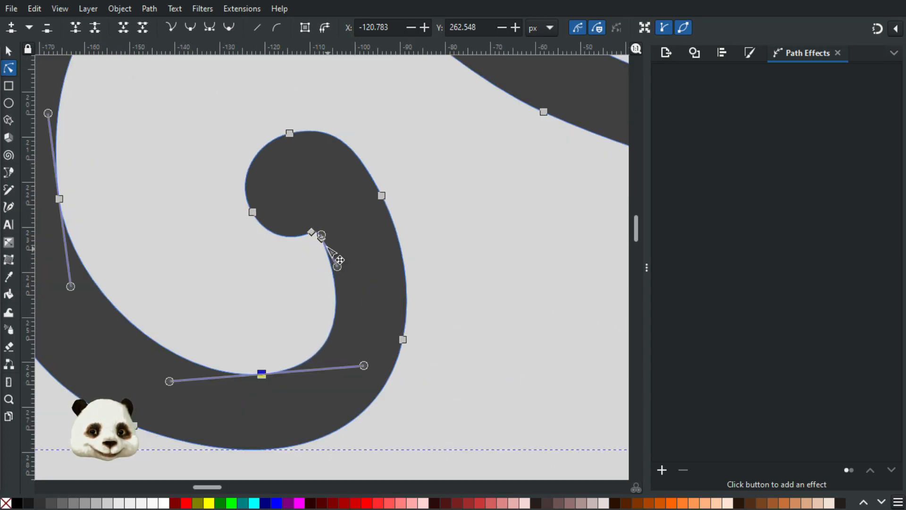
scroll(332, 255, up, 3)
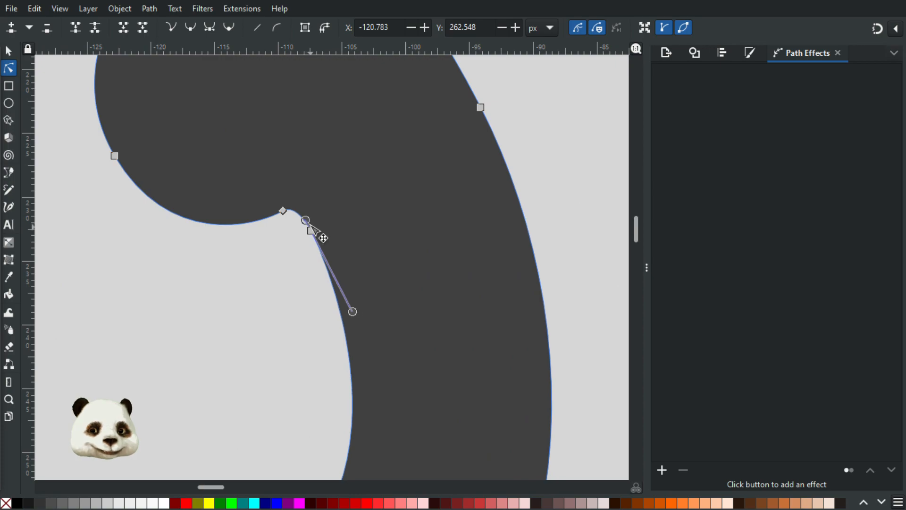
click(281, 211)
drag(268, 211, 286, 204)
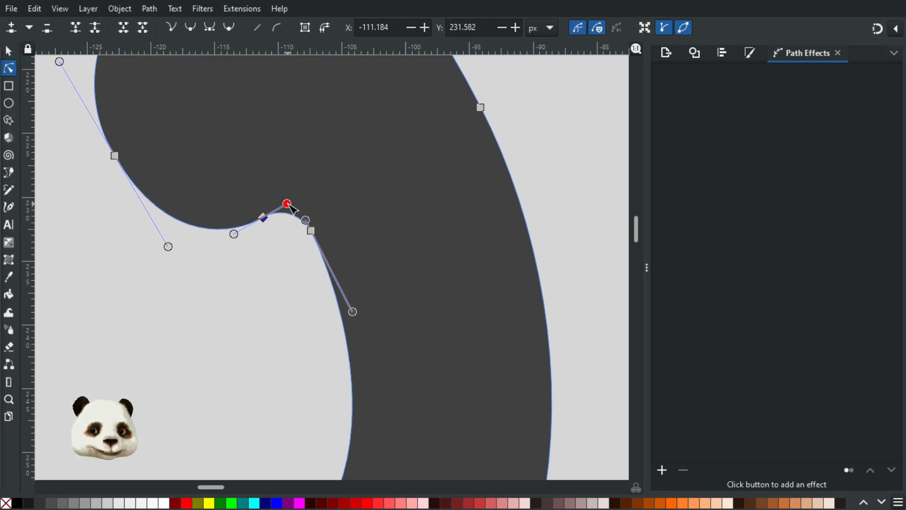
Step: Smooth the curl tip's left side and soften the bend at the scroll's right node
drag(138, 241, 199, 307)
drag(195, 240, 166, 304)
scroll(207, 331, down, 1)
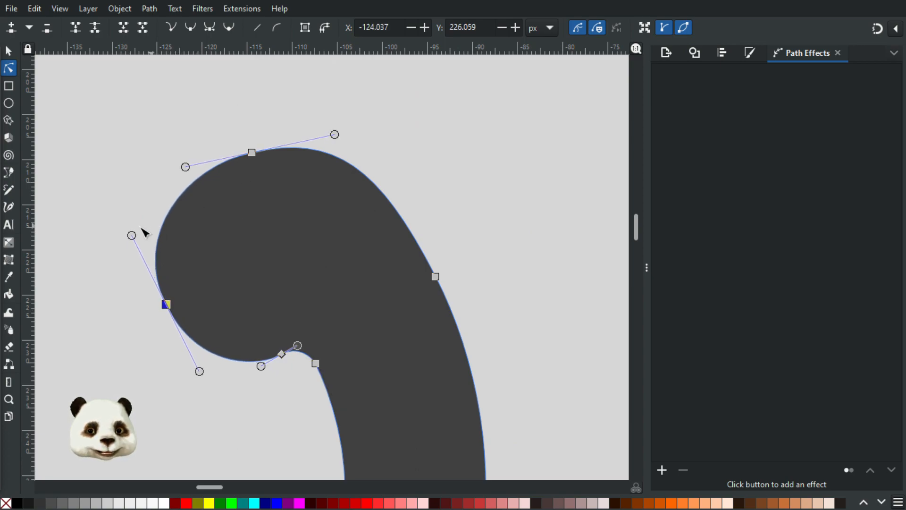
drag(133, 236, 141, 232)
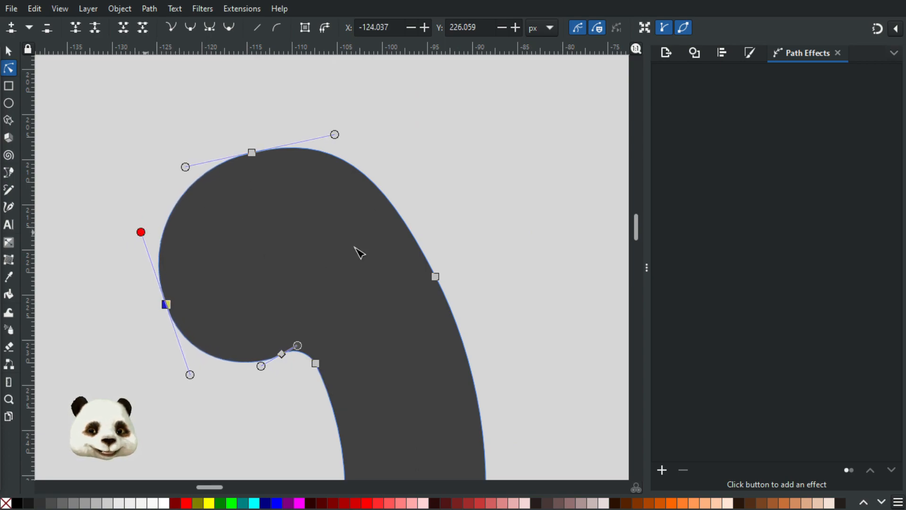
drag(436, 277, 442, 275)
drag(488, 354, 493, 368)
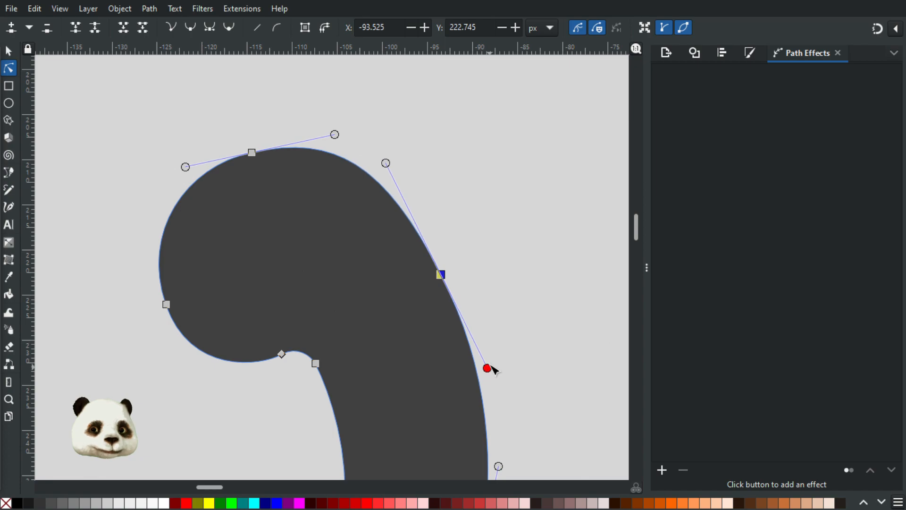
click(531, 307)
scroll(531, 306, down, 6)
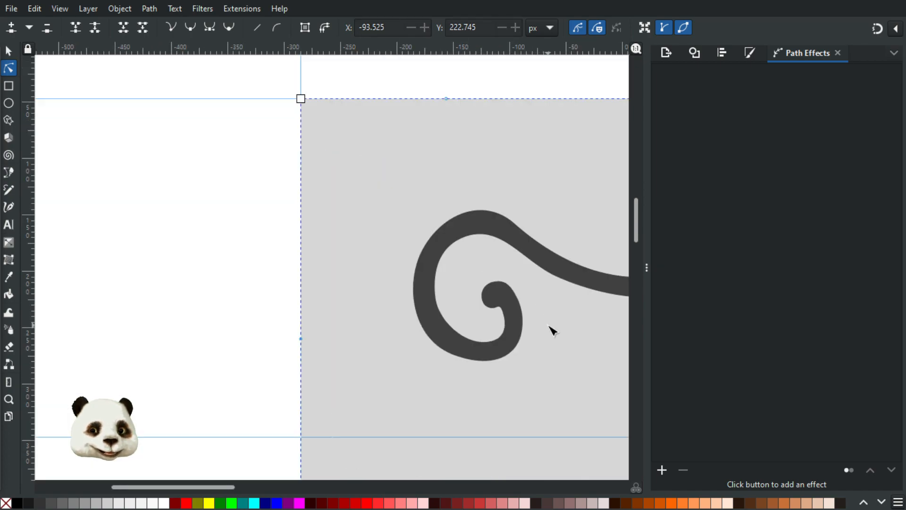
Step: Adjust the spiral's bottom node handles to even out the lower loop's curve
scroll(554, 331, up, 1)
click(416, 369)
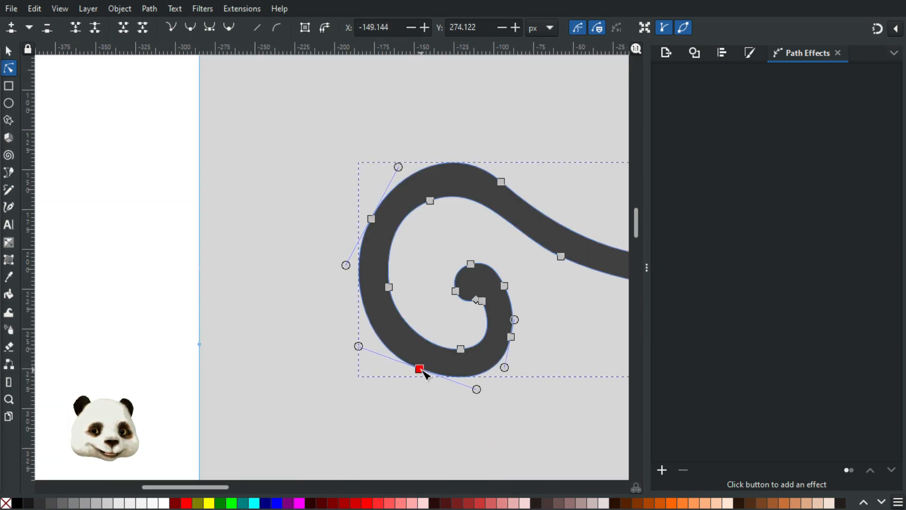
click(472, 406)
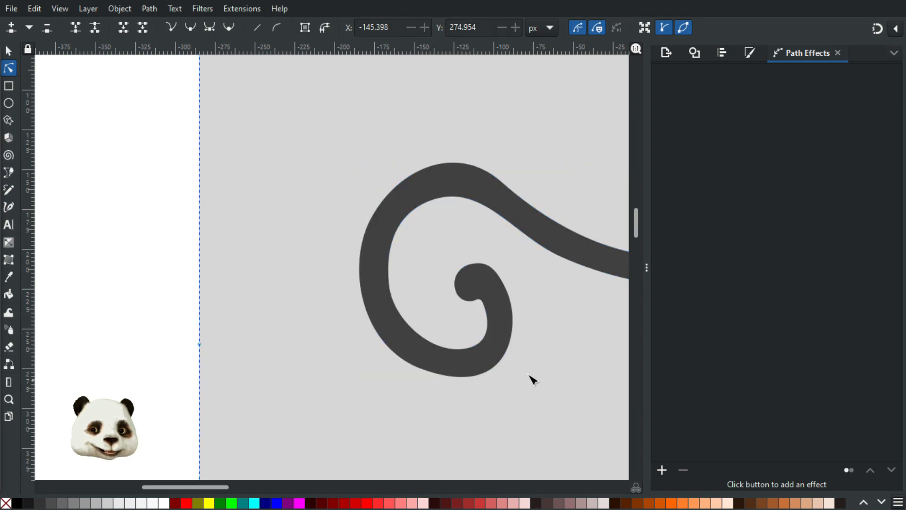
drag(532, 376, 366, 345)
click(264, 314)
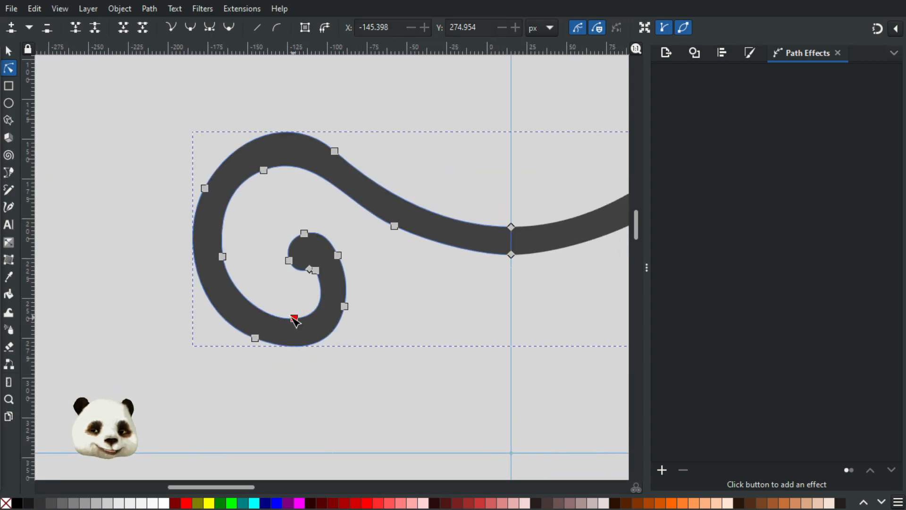
click(396, 347)
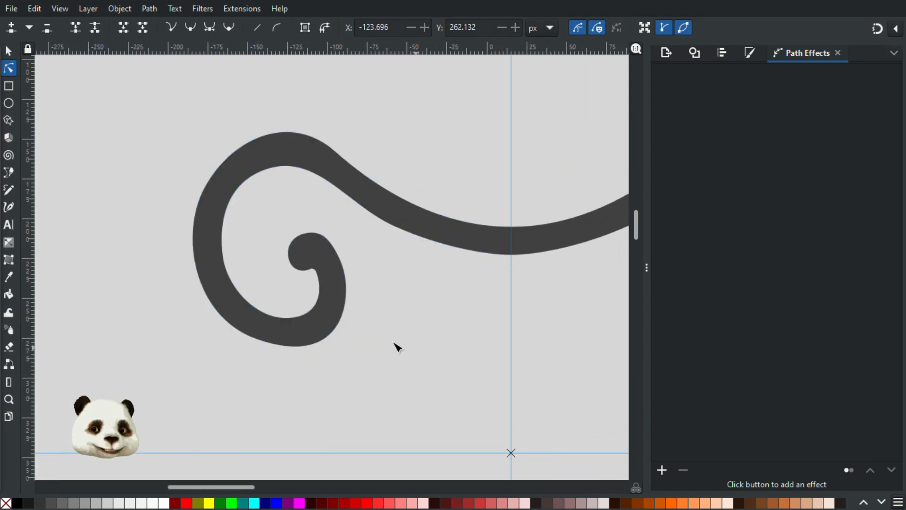
click(321, 339)
click(254, 338)
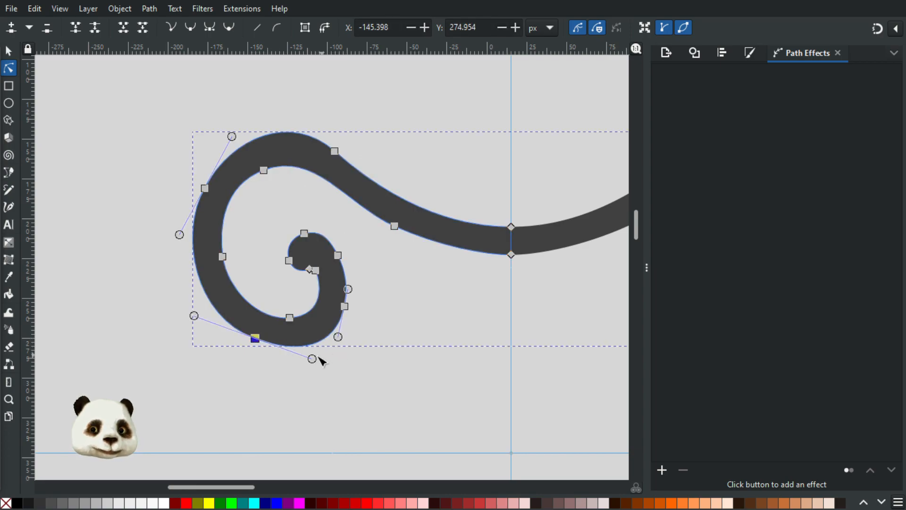
drag(338, 337, 335, 337)
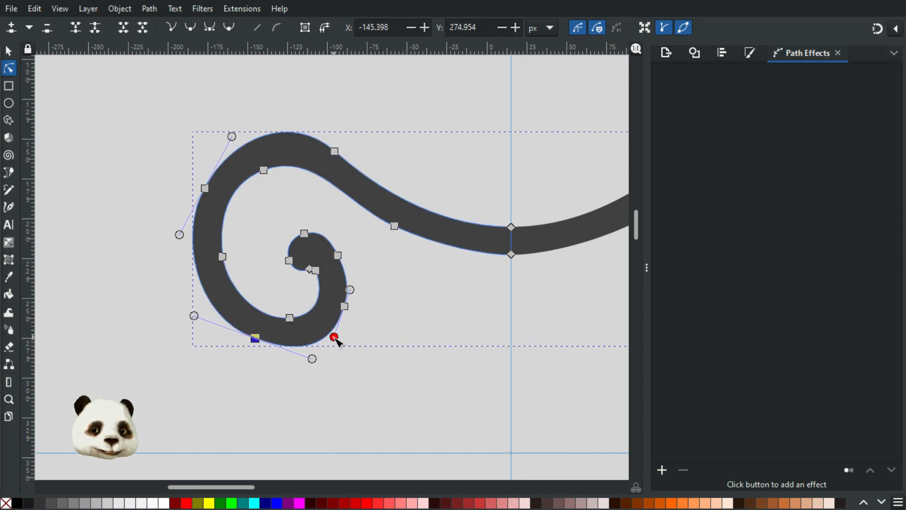
drag(357, 283, 353, 288)
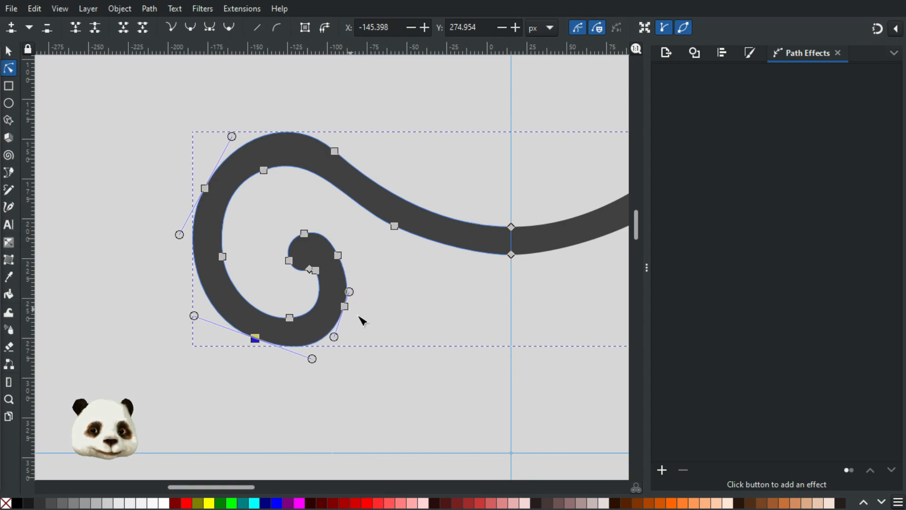
click(391, 323)
drag(385, 308, 324, 333)
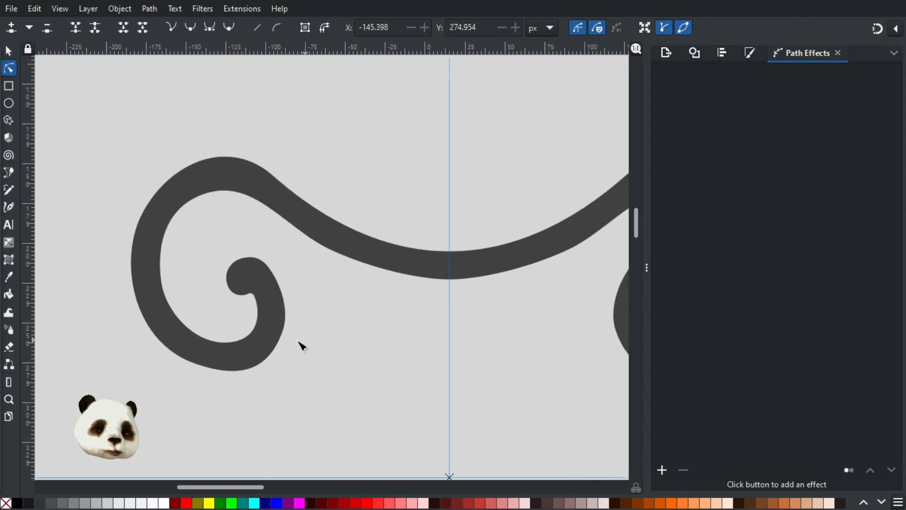
scroll(324, 338, down, 3)
scroll(363, 346, up, 1)
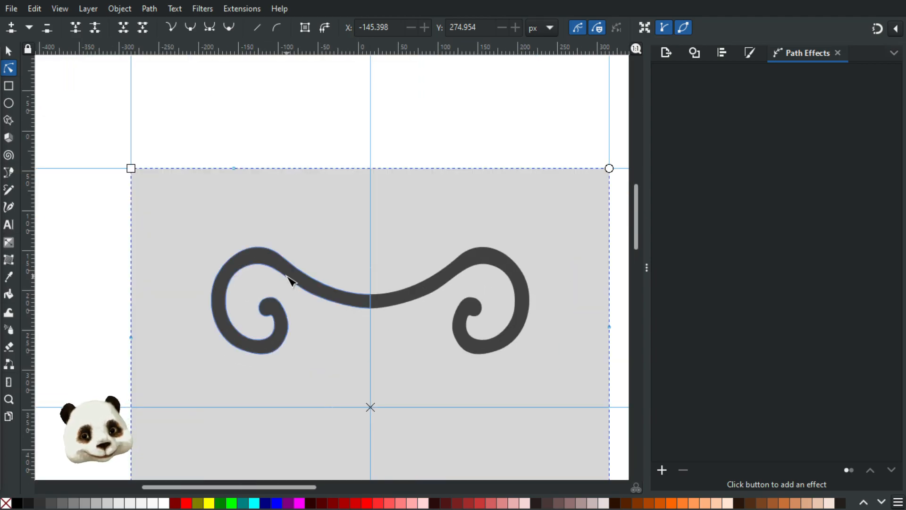
scroll(267, 304, up, 2)
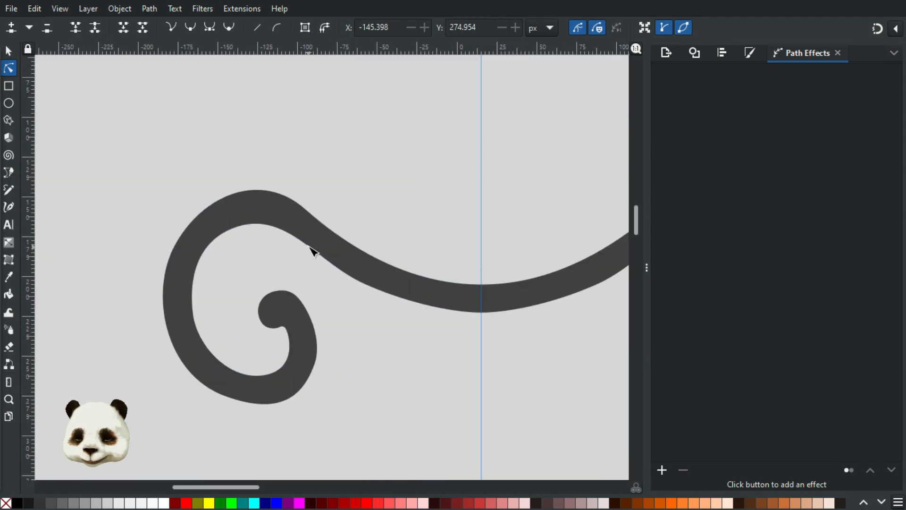
Step: Draw a closed narrow wedge with the Pen tool along the centre guide below the scroll
key(b)
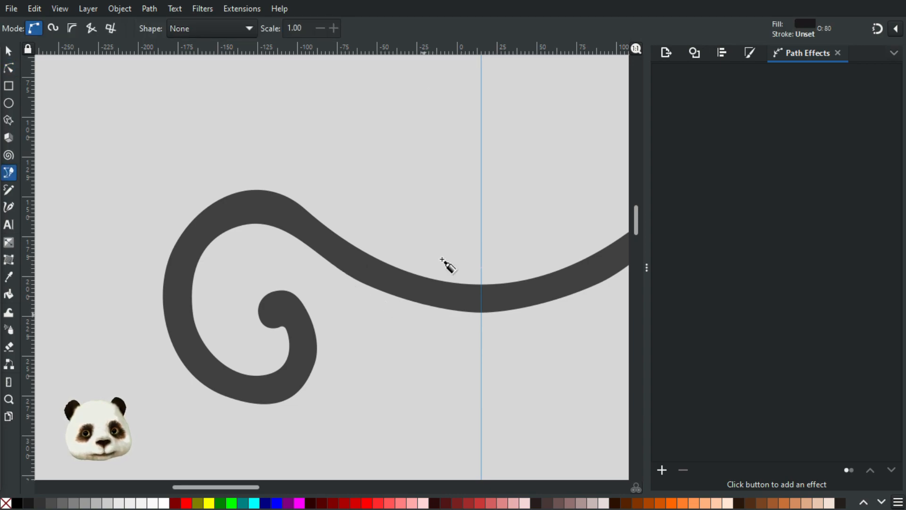
drag(426, 296, 313, 220)
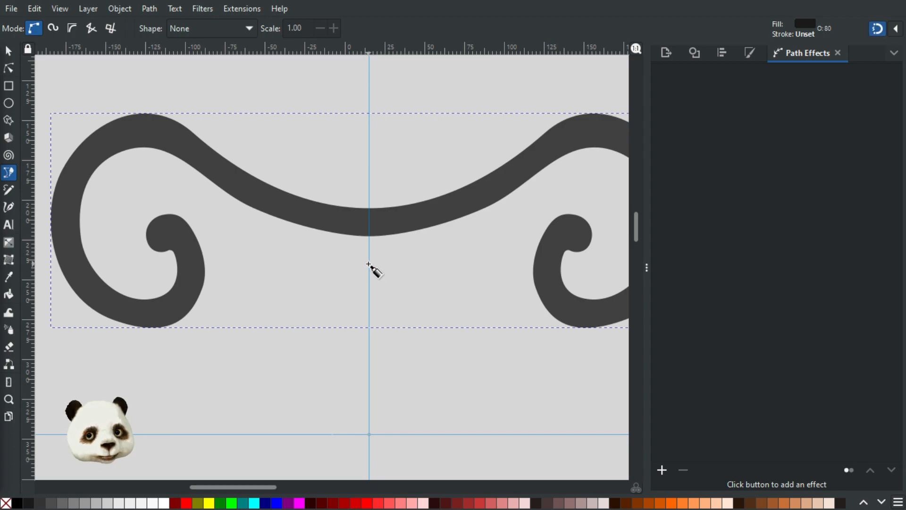
click(369, 265)
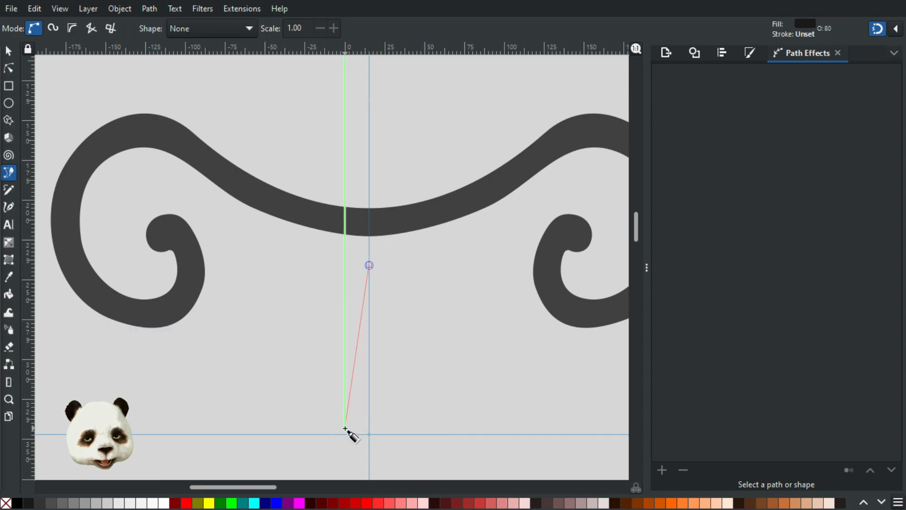
click(340, 459)
scroll(291, 186, down, 10)
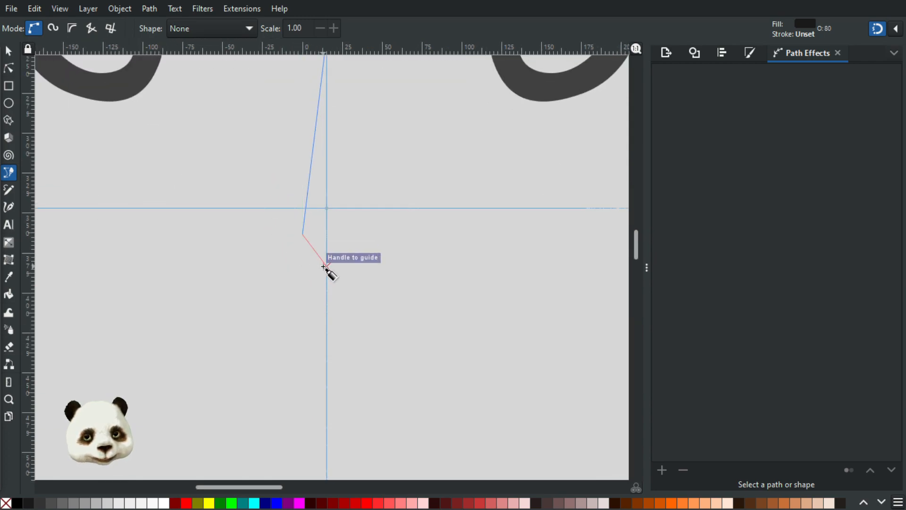
click(326, 268)
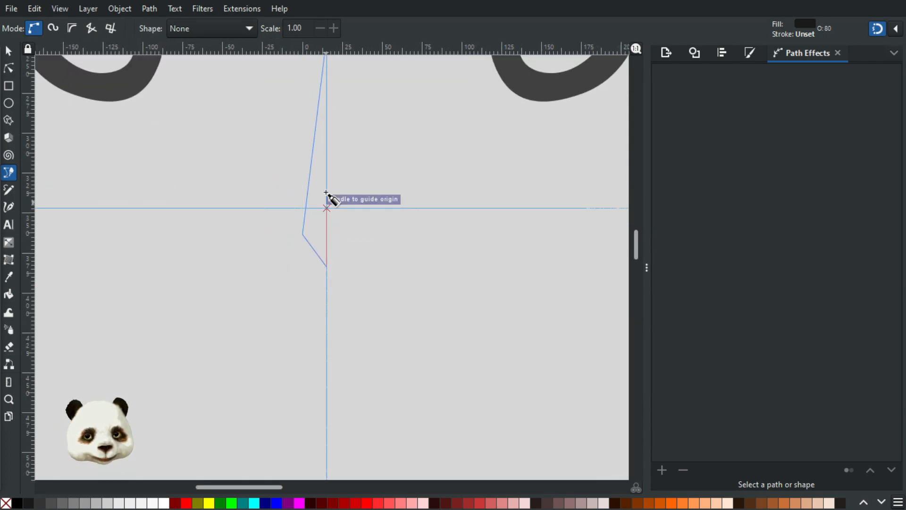
scroll(321, 246, up, 5)
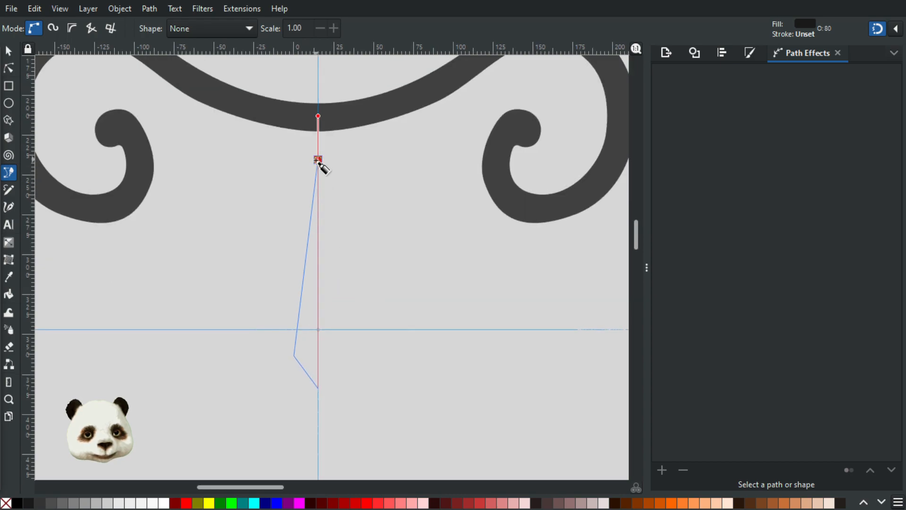
click(317, 159)
Step: Bow the wedge's lower-left side into a rounded bulge and make the middle-left node smooth
key(n)
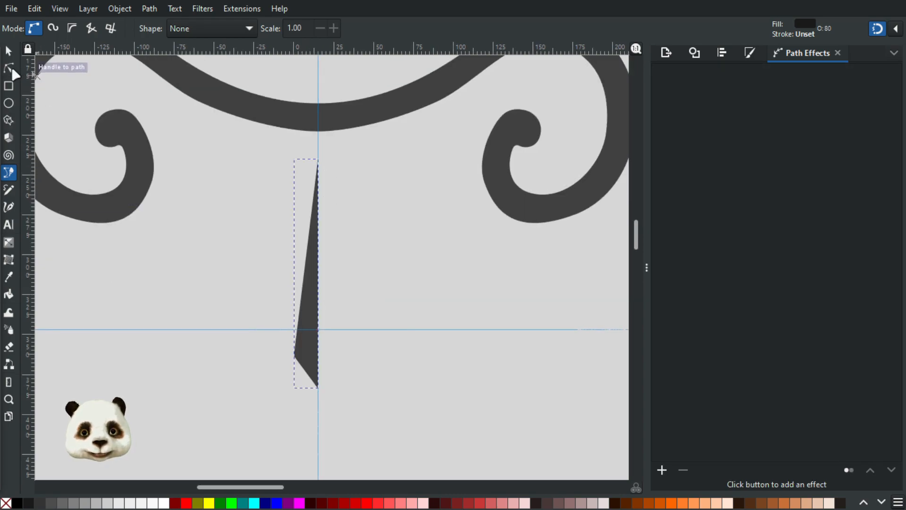
drag(294, 355, 309, 394)
scroll(312, 395, up, 3)
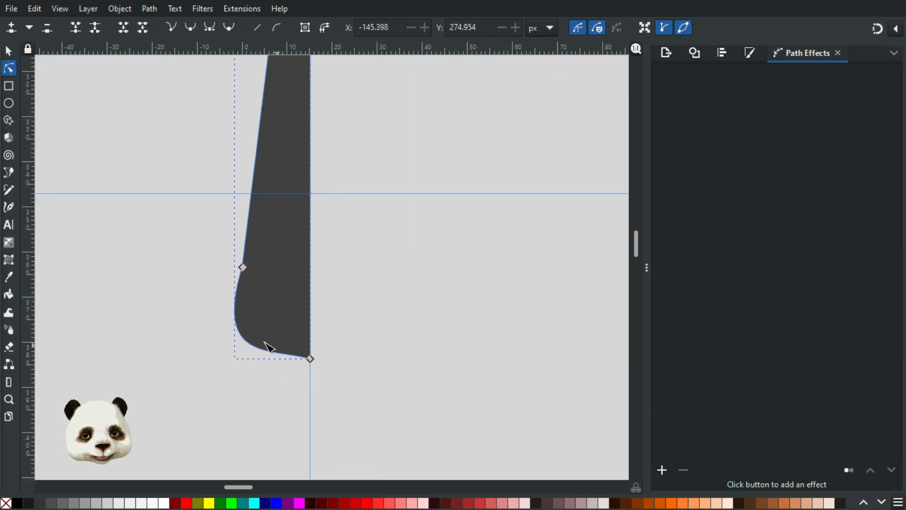
click(289, 365)
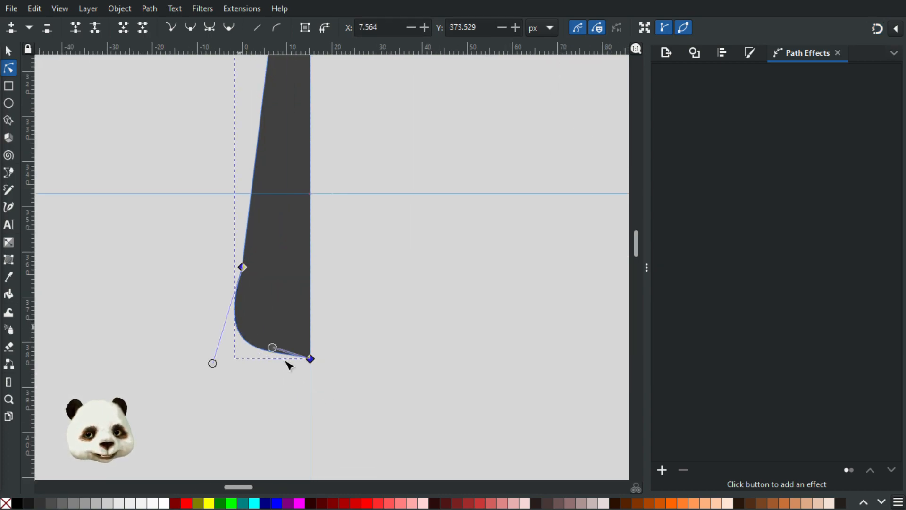
mouse_move(272, 348)
mouse_down()
mouse_move(285, 362)
mouse_move(278, 359)
mouse_up()
drag(212, 364, 244, 339)
ctrl+click(243, 267)
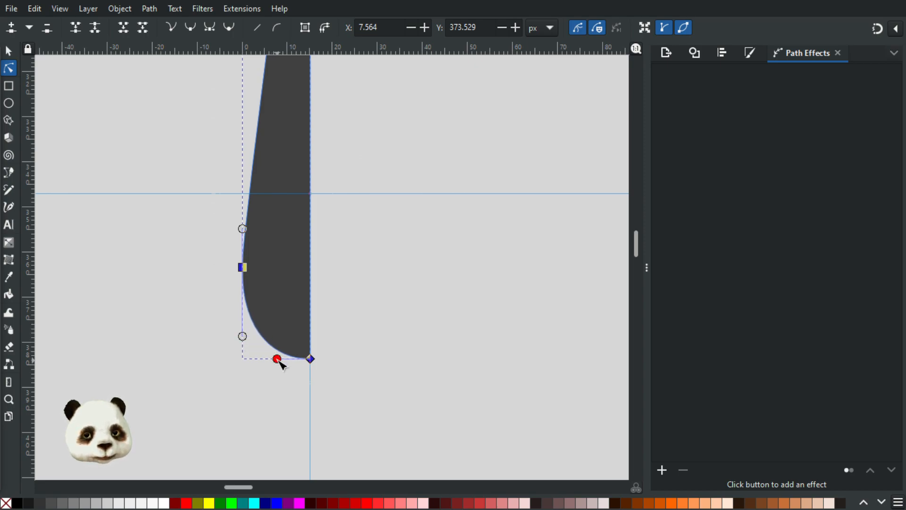
drag(278, 363, 275, 365)
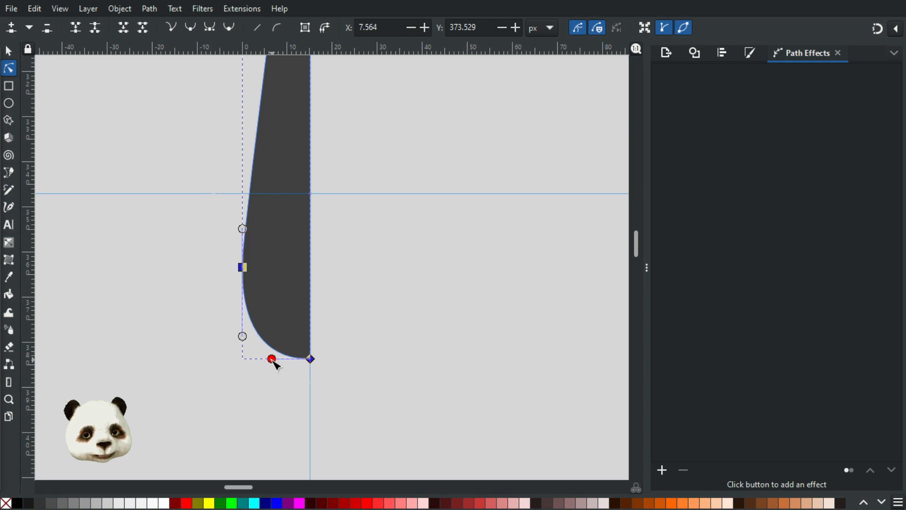
key(Escape)
Step: Apply Mirror symmetry to the half-drop, reflecting it across the centre guide into a full teardrop
ctrl+scroll(385, 311, down, 3)
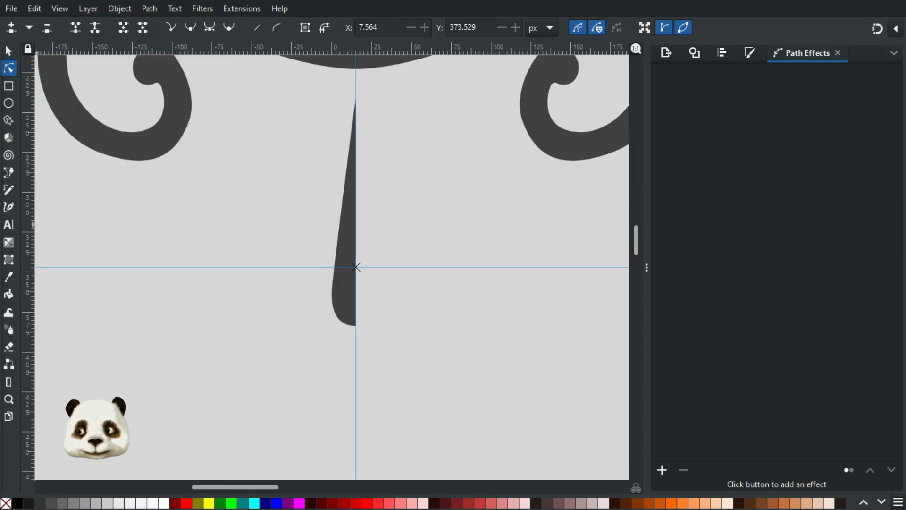
click(332, 293)
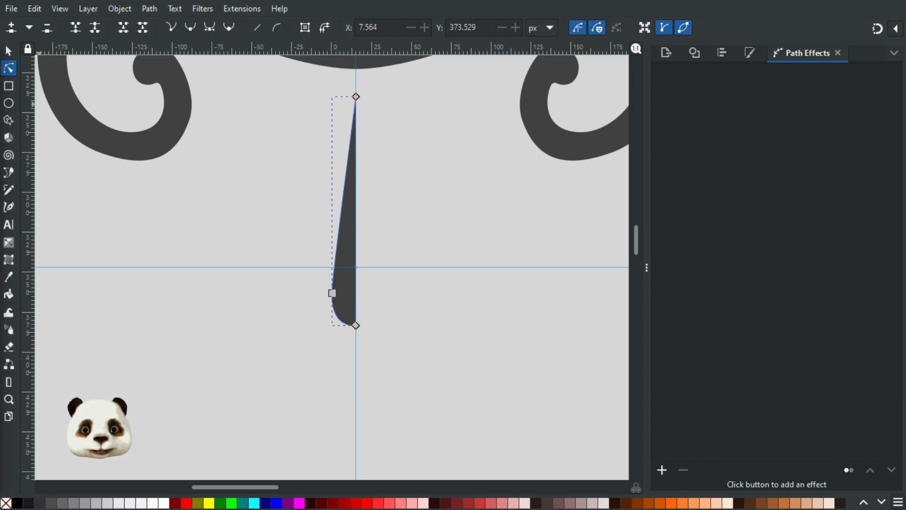
click(348, 264)
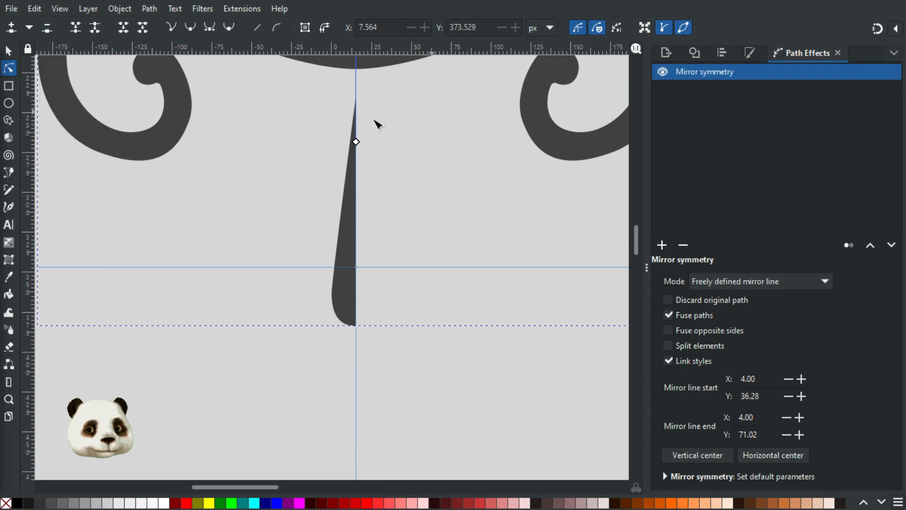
click(663, 72)
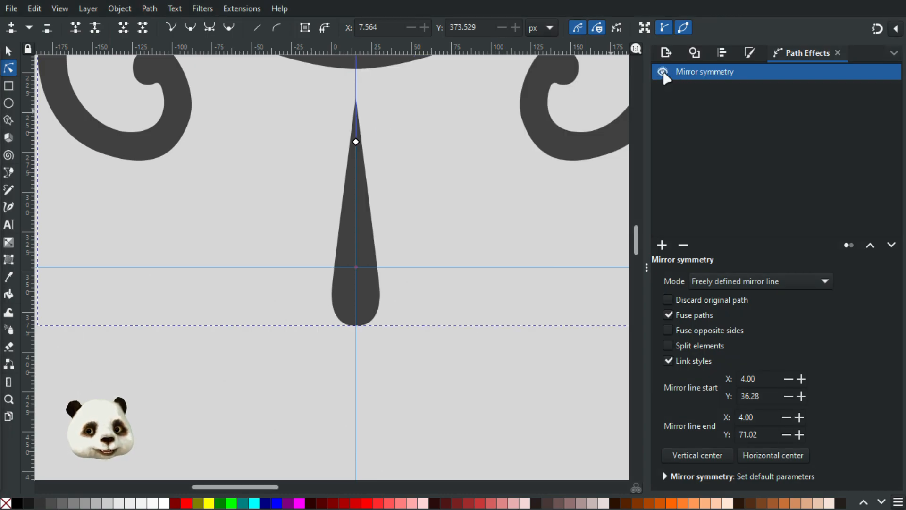
click(478, 178)
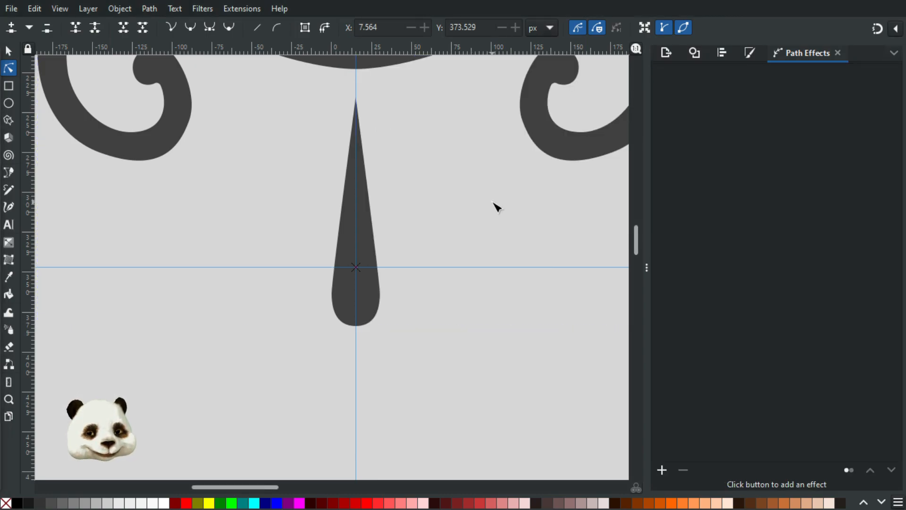
scroll(495, 203, down, 4)
scroll(468, 203, up, 3)
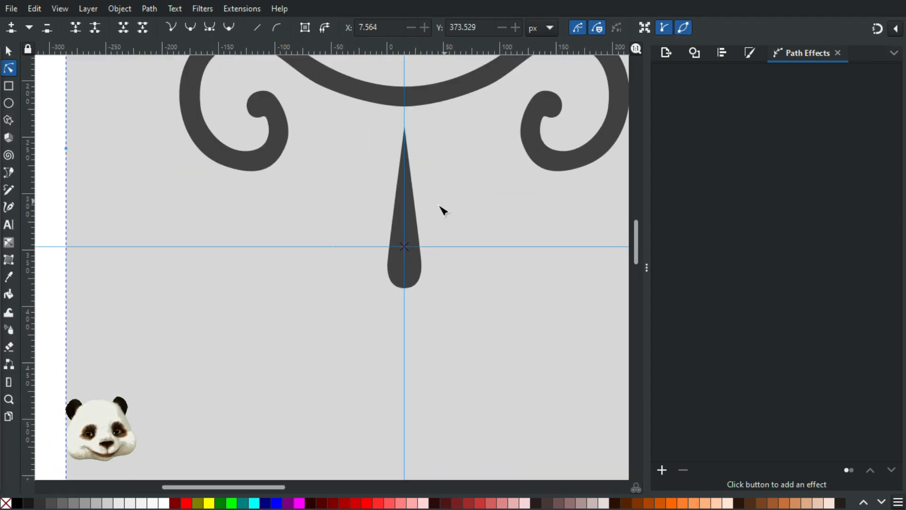
drag(421, 196, 352, 295)
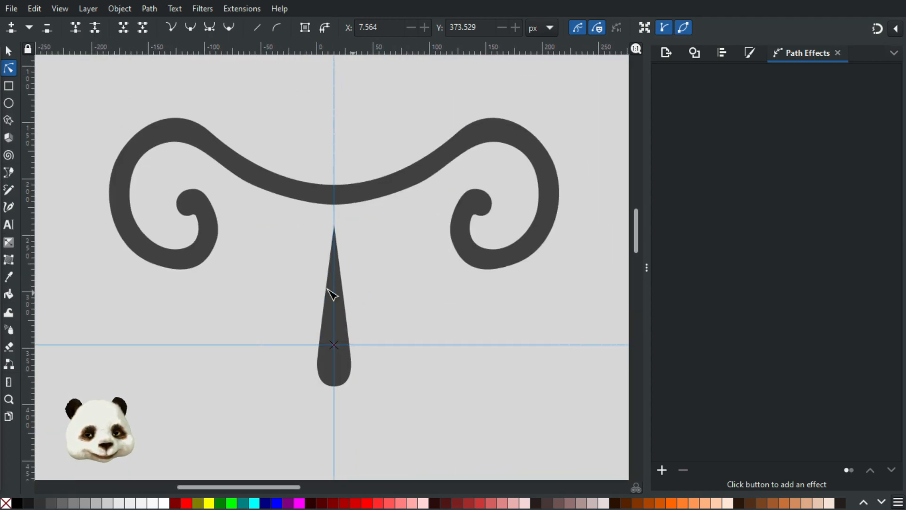
Step: Nudge an outer-curve node and pull an inner-curl node down on the left scroll
scroll(189, 267, up, 1)
click(174, 271)
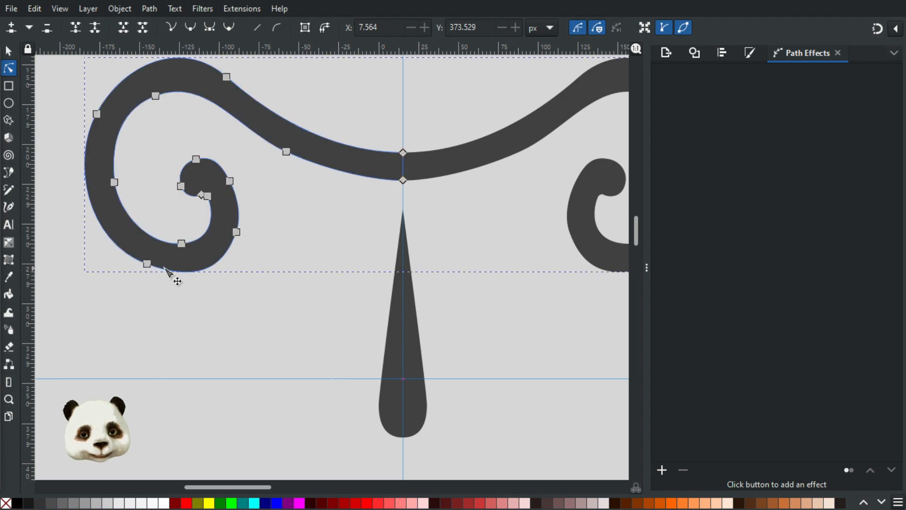
drag(147, 265, 145, 266)
click(237, 232)
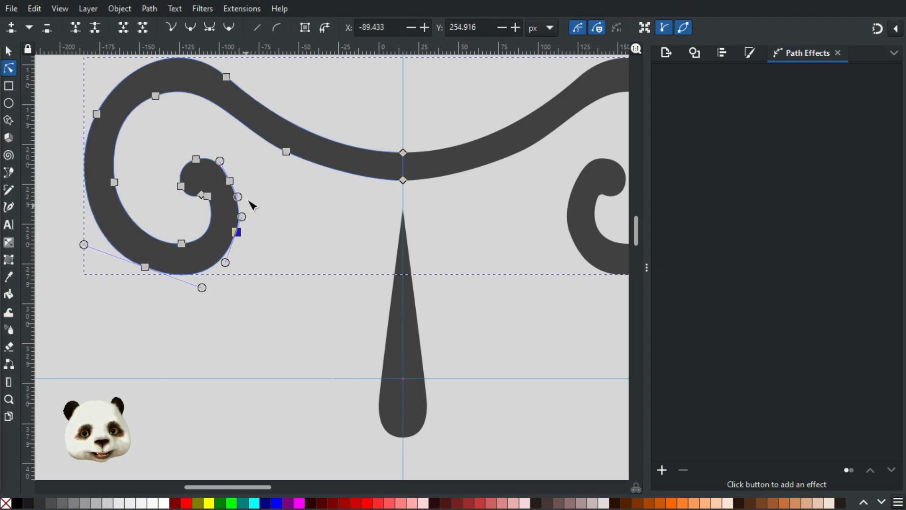
drag(243, 228, 231, 262)
click(293, 287)
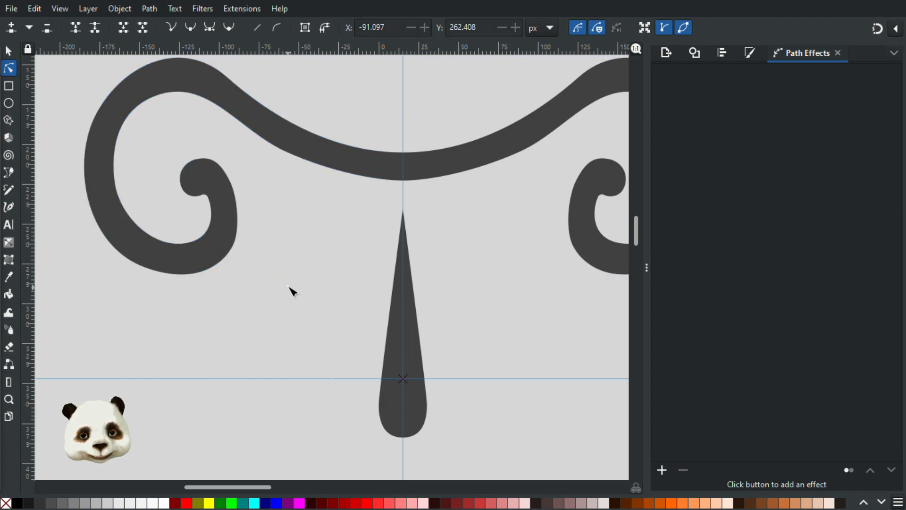
Step: Nudge the inner curl's edge node slightly up and right, then review the scroll's centre
click(235, 225)
click(231, 183)
drag(235, 182, 238, 180)
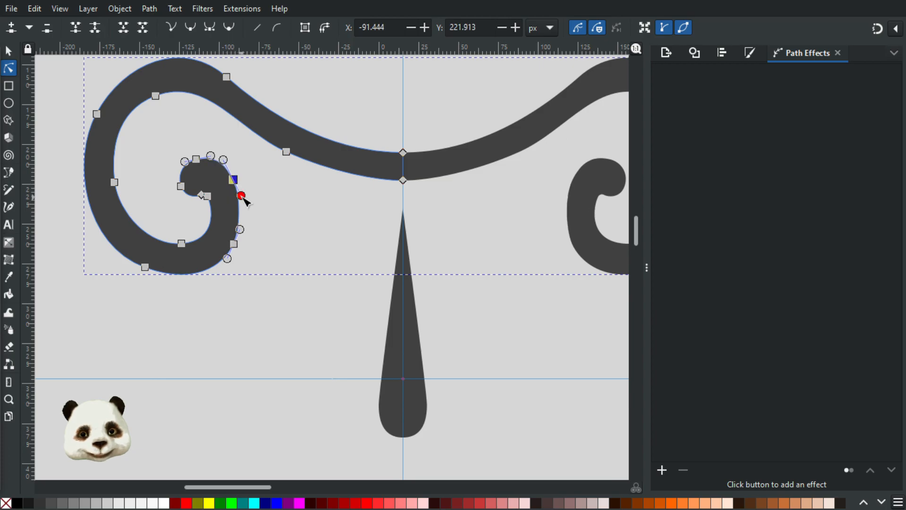
click(287, 209)
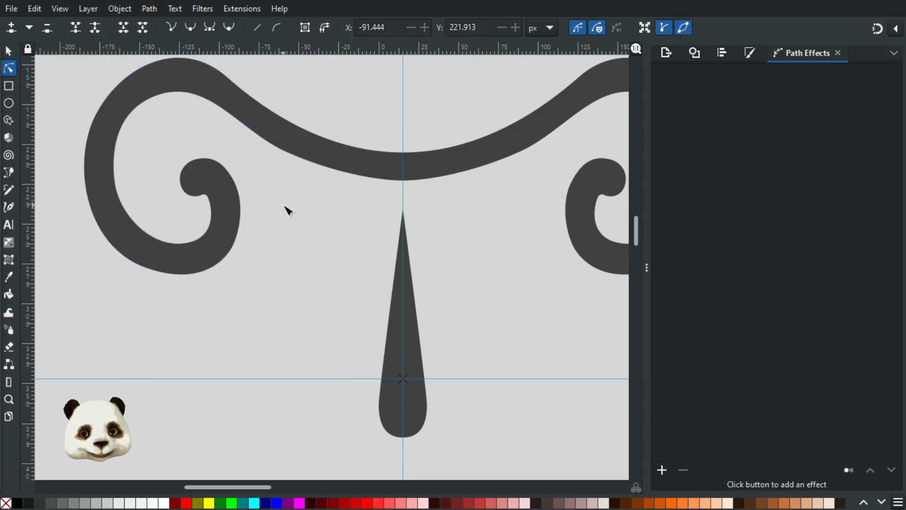
scroll(289, 204, down, 4)
scroll(329, 201, up, 2)
drag(280, 210, 290, 245)
scroll(271, 208, up, 2)
click(289, 237)
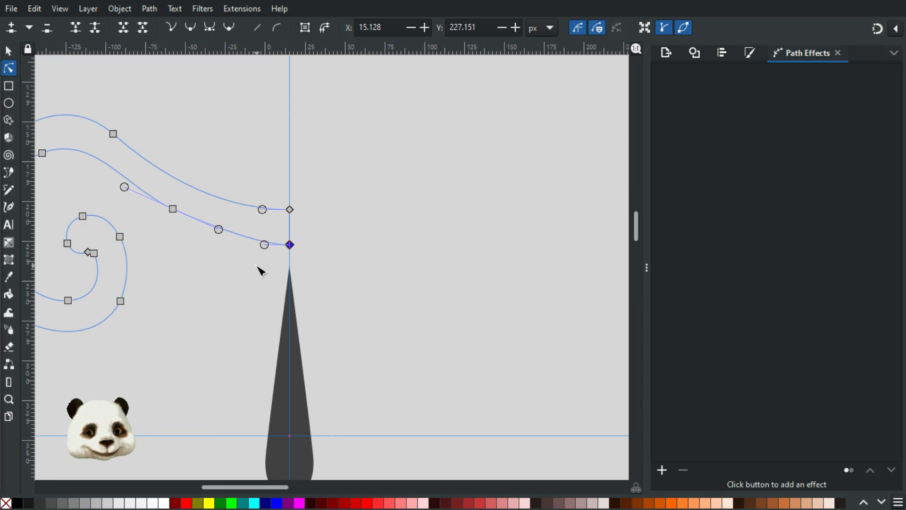
Step: Pull the centre join's lower node slightly down along the guide
click(255, 266)
scroll(254, 264, down, 2)
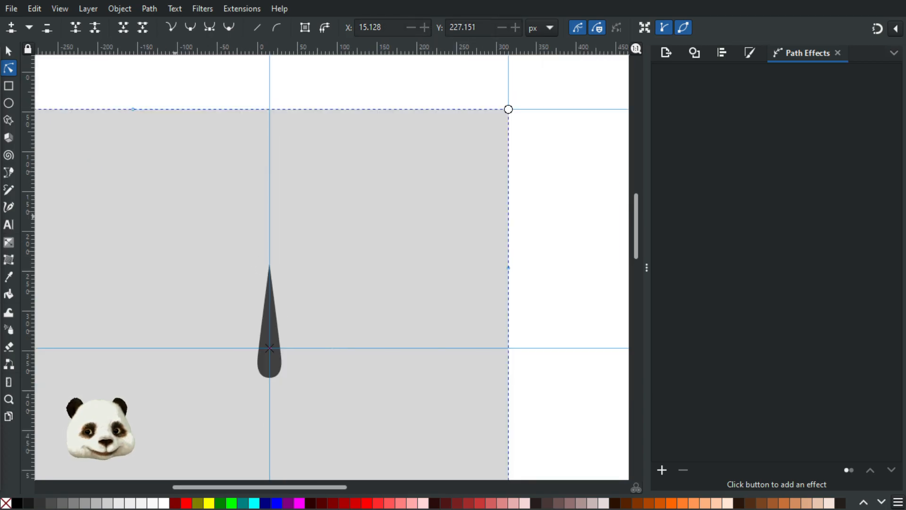
click(267, 247)
scroll(262, 245, up, 2)
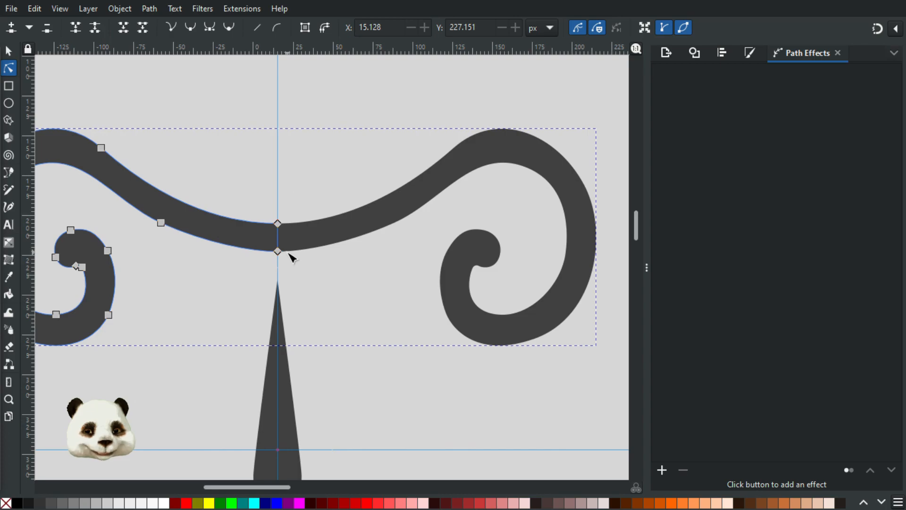
drag(279, 253, 280, 256)
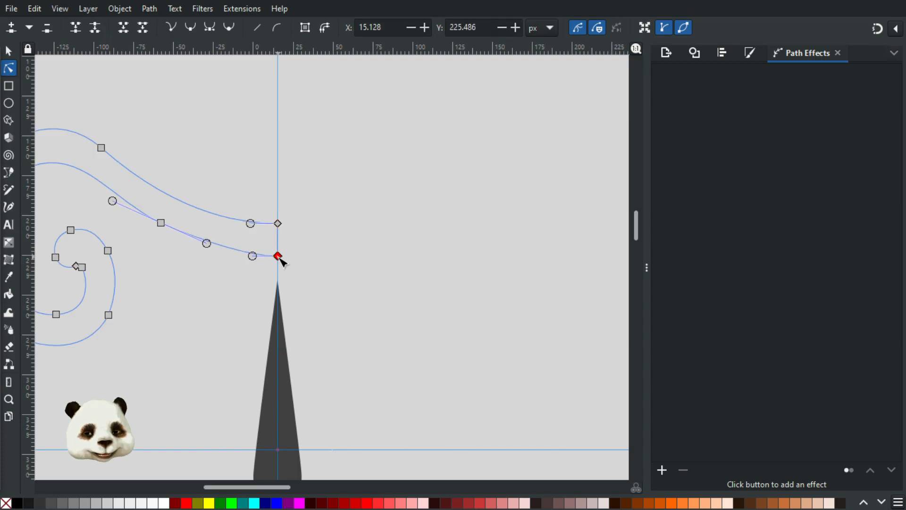
Step: Toggle the Mirror symmetry effect's visibility to compare the half and mirrored shapes
click(399, 135)
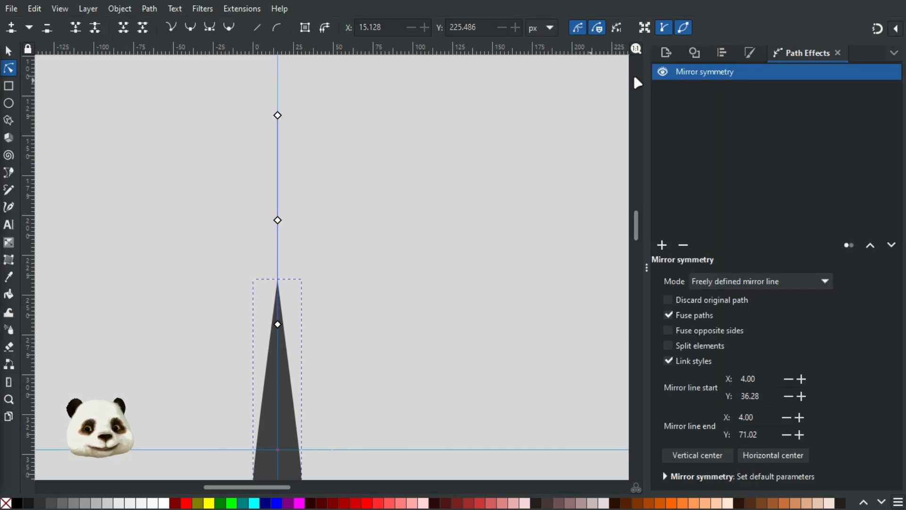
click(663, 72)
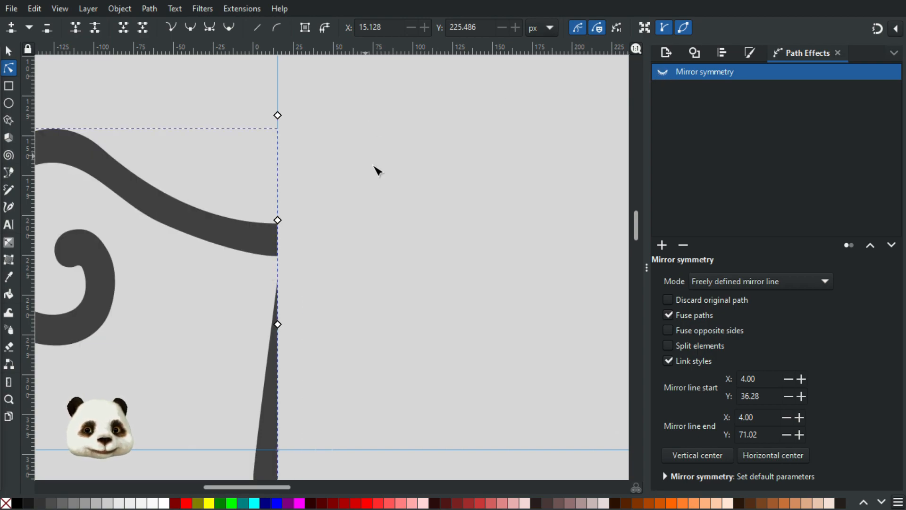
click(372, 166)
click(233, 235)
scroll(213, 245, down, 2)
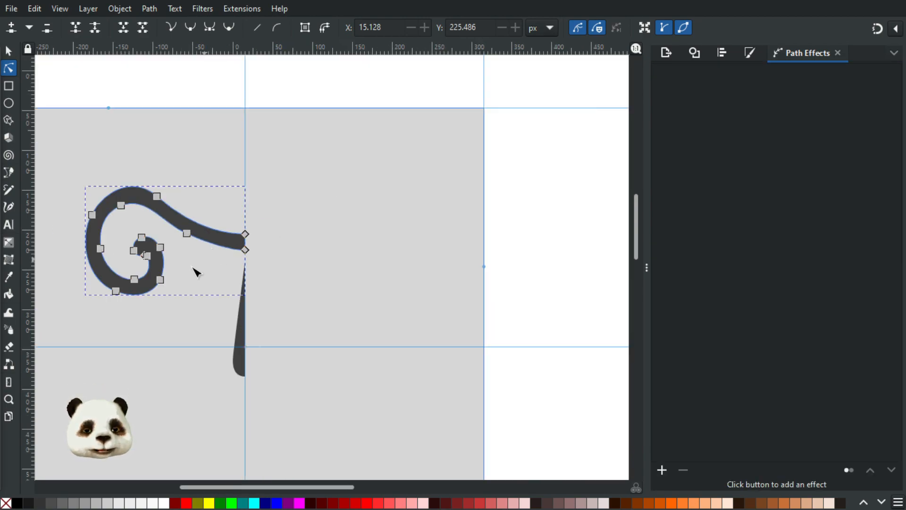
click(213, 304)
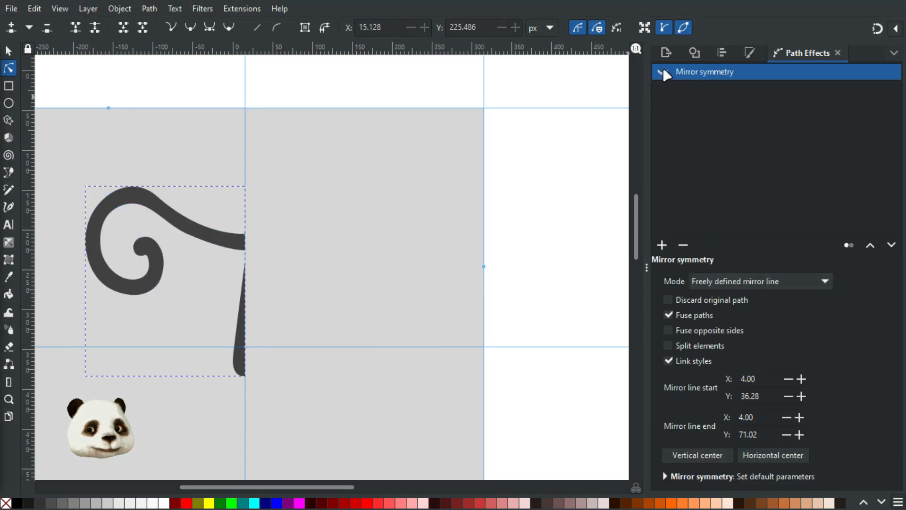
click(663, 73)
key(ctrl+z)
key(ctrl+shift+z)
key(ctrl+z)
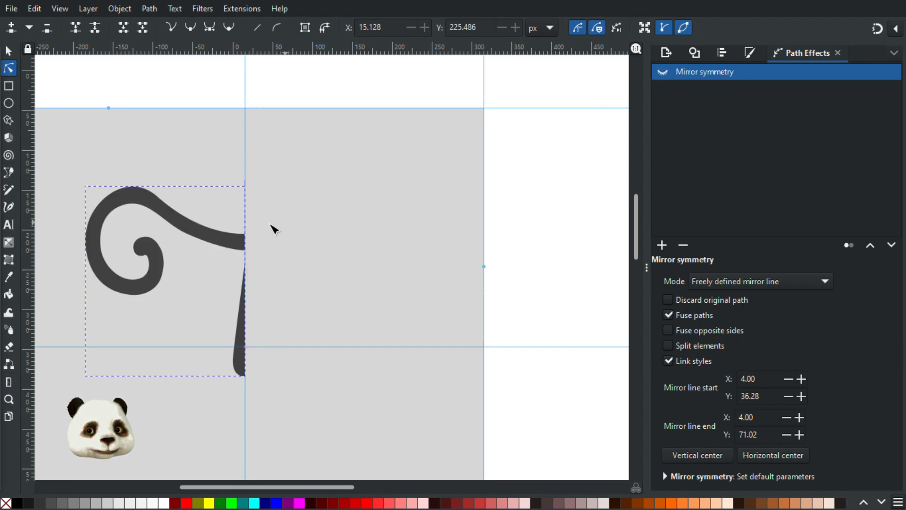
Step: Drag the centre join's lower end node much further down the guide
click(226, 234)
scroll(230, 241, up, 3)
scroll(297, 267, up, 3)
drag(243, 277, 245, 324)
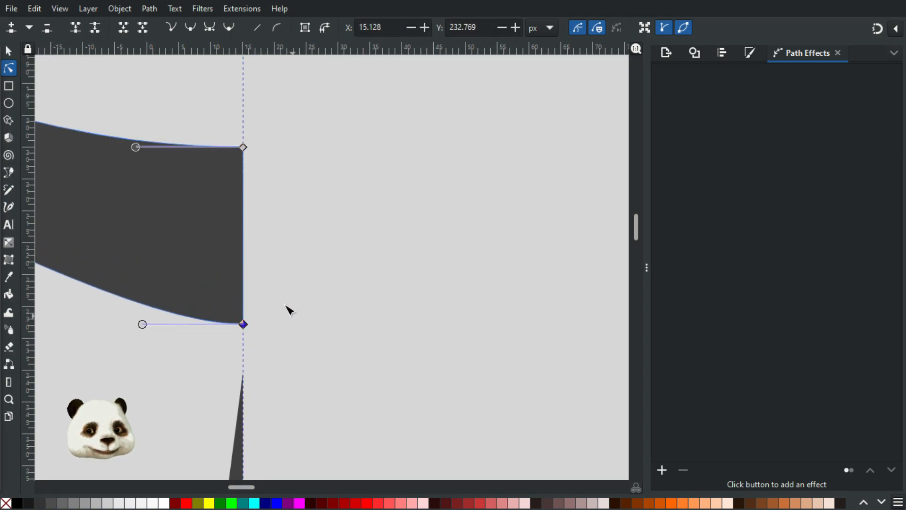
scroll(260, 278, down, 5)
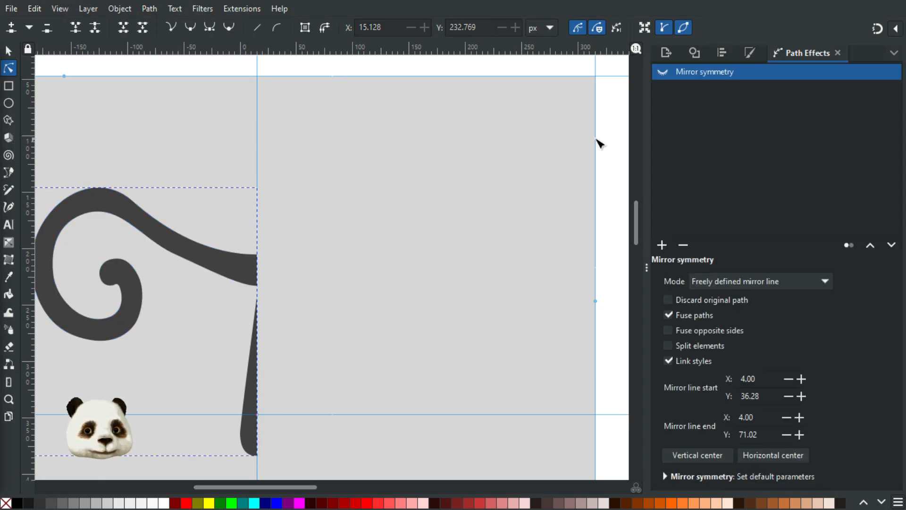
Step: Flip the mirror effect off and on repeatedly, leaving it enabled, and reselect the nose
click(663, 72)
click(663, 72)
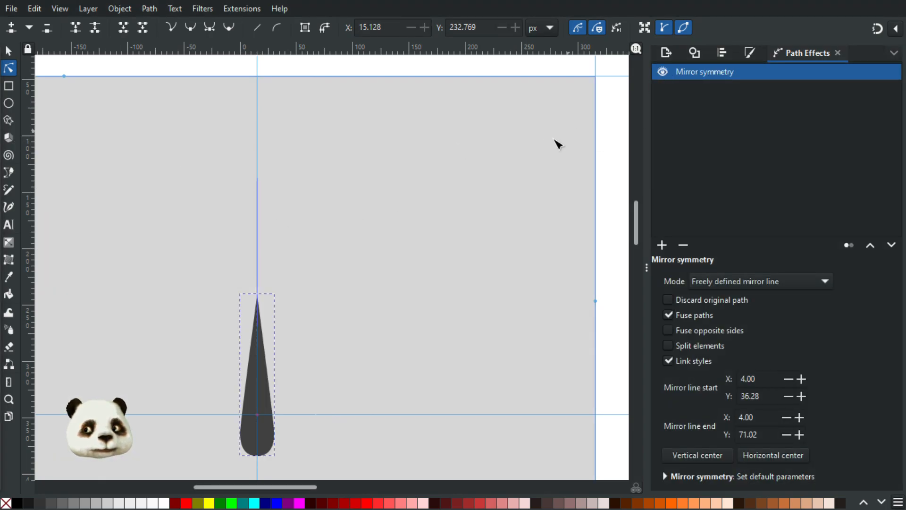
click(663, 72)
click(663, 72)
click(663, 72)
click(663, 73)
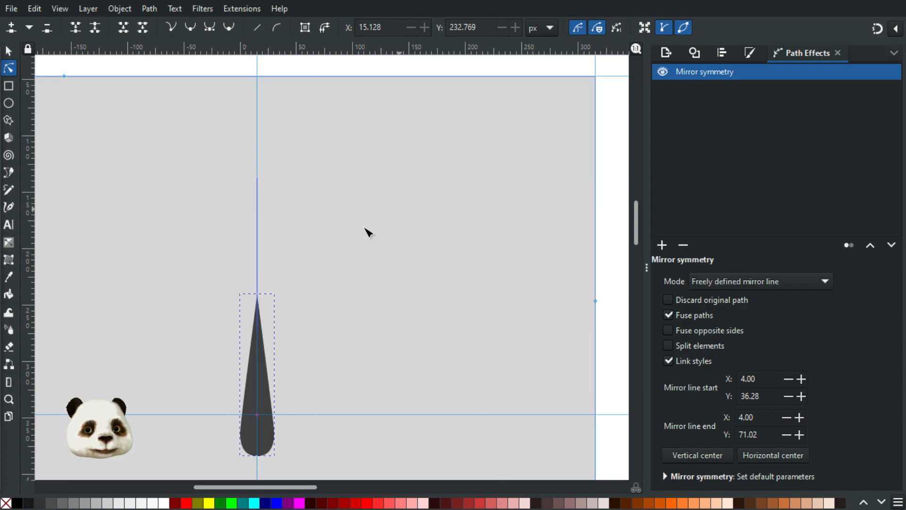
scroll(359, 236, down, 2)
scroll(317, 259, up, 2)
click(409, 249)
click(341, 286)
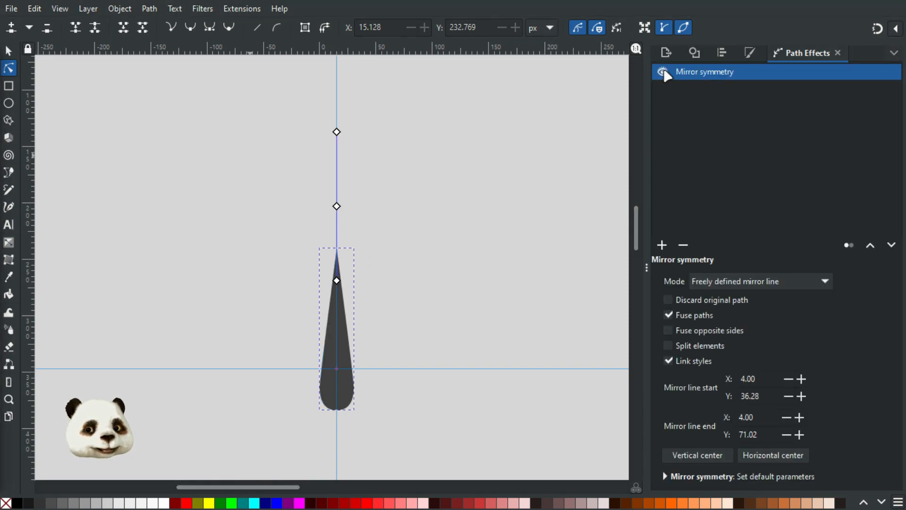
Step: Hide the Mirror symmetry effect briefly to view the half path, then undo to restore it
click(663, 72)
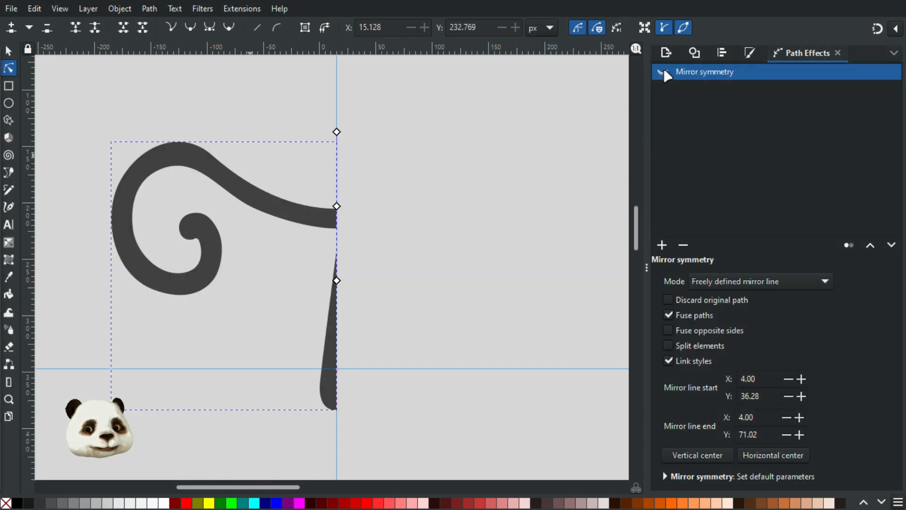
ctrl+scroll(370, 201, up, 2)
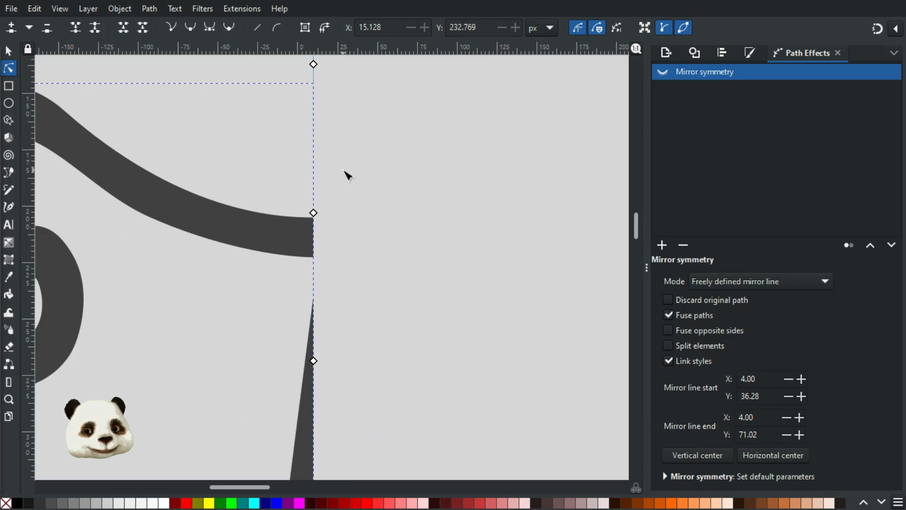
ctrl+scroll(350, 176, down, 2)
key(ctrl+z)
key(ctrl+z)
key(ctrl+z)
key(ctrl+z)
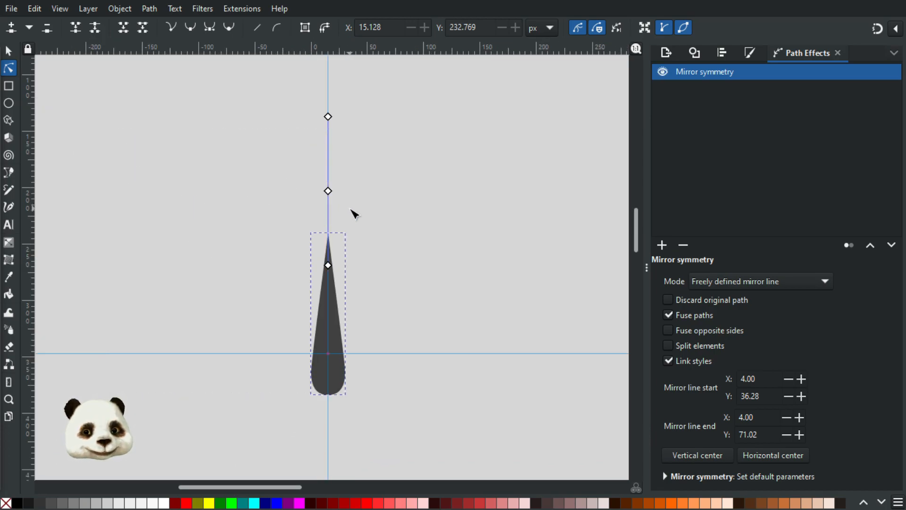
Step: Inspect the scroll path's nodes, then remove the Mirror symmetry effect from it
click(402, 266)
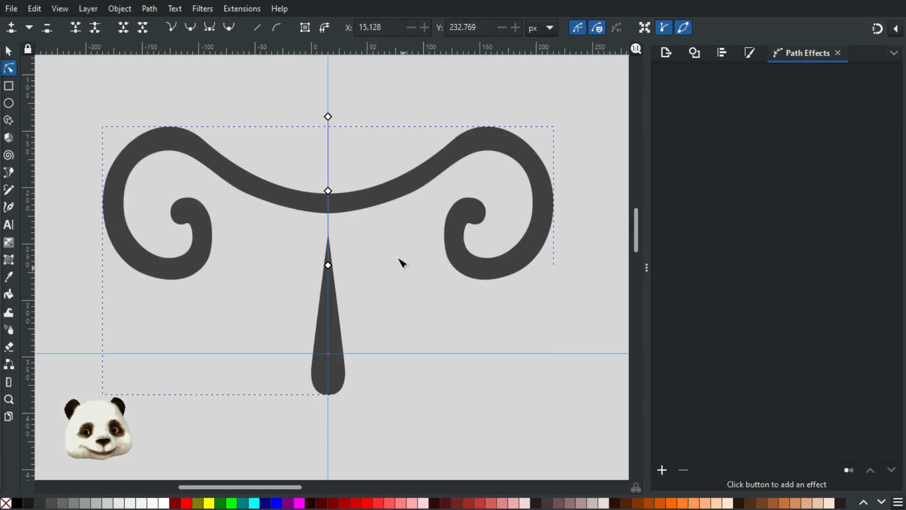
click(300, 201)
click(246, 193)
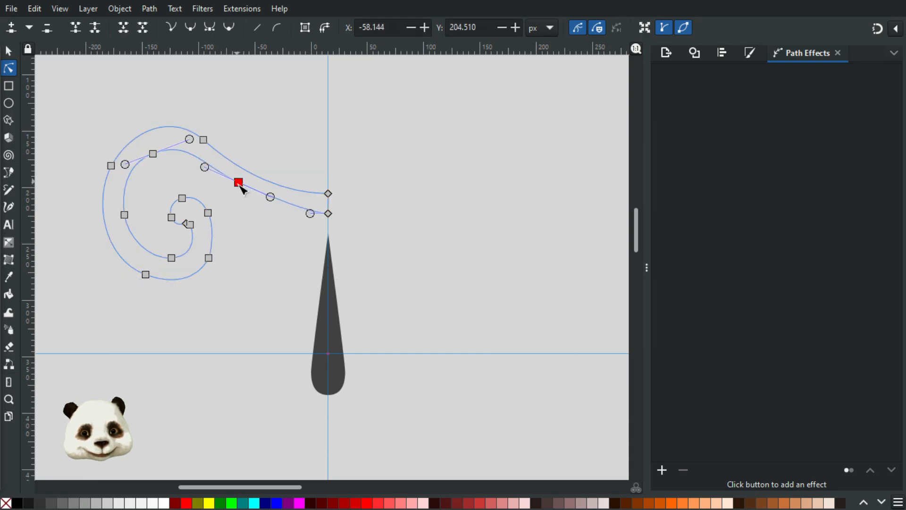
click(384, 253)
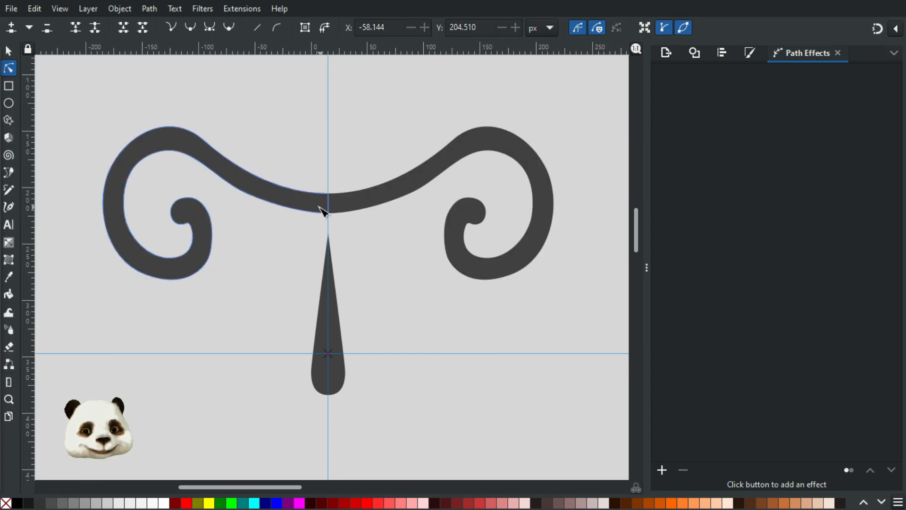
scroll(318, 208, up, 3)
scroll(310, 221, down, 4)
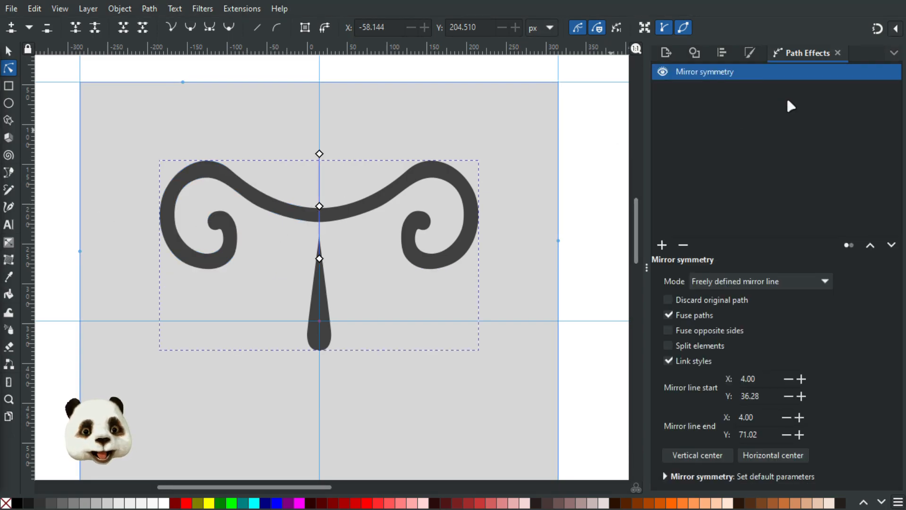
click(683, 244)
Step: Pull the centre join's lower corner slightly down to Y 225.810
scroll(367, 191, up, 3)
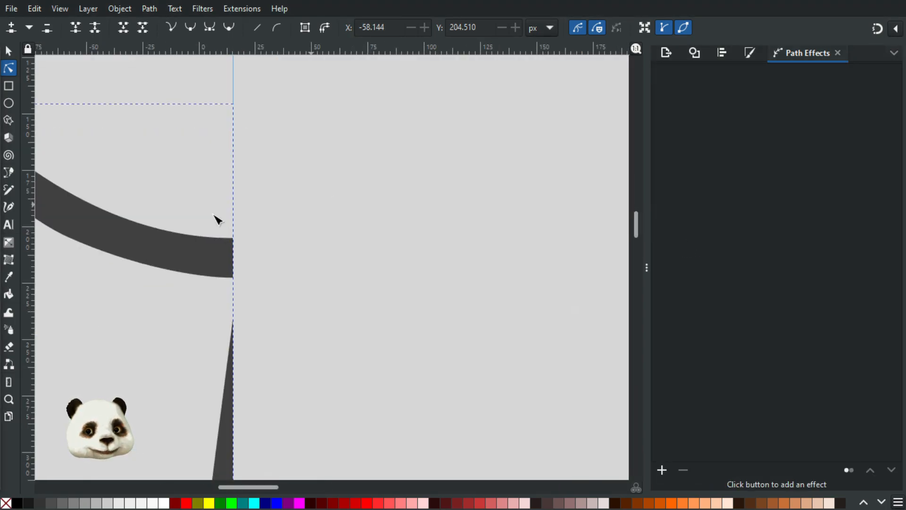
click(163, 251)
drag(234, 279, 237, 285)
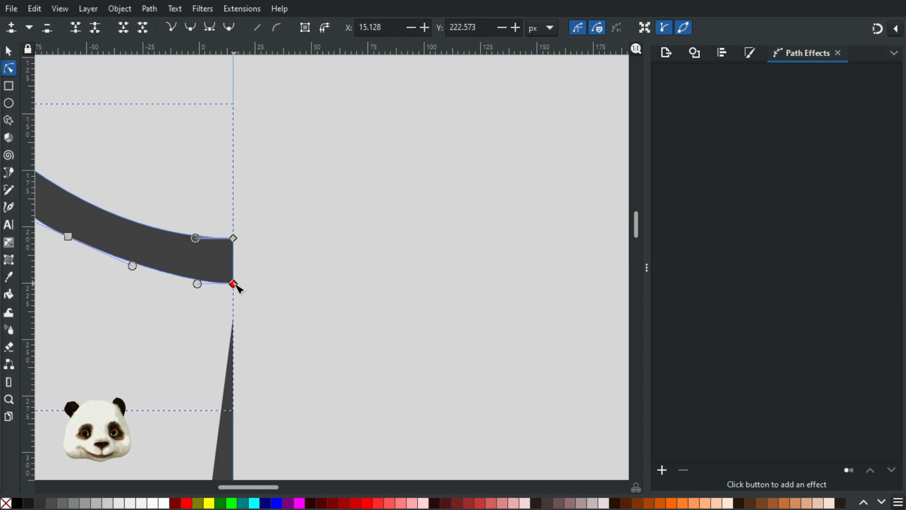
click(284, 289)
scroll(263, 284, down, 3)
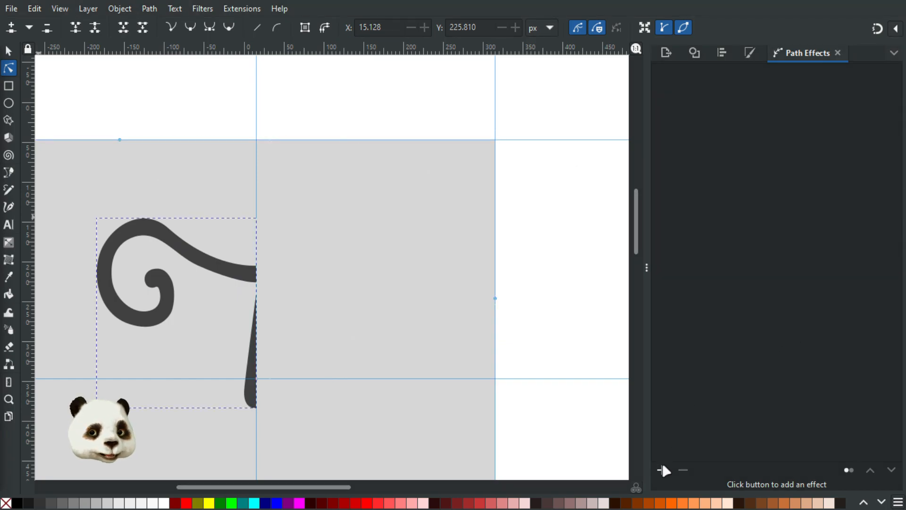
Step: Apply Mirror symmetry to the curl path and nudge the inner curl's nodes slightly right
click(663, 470)
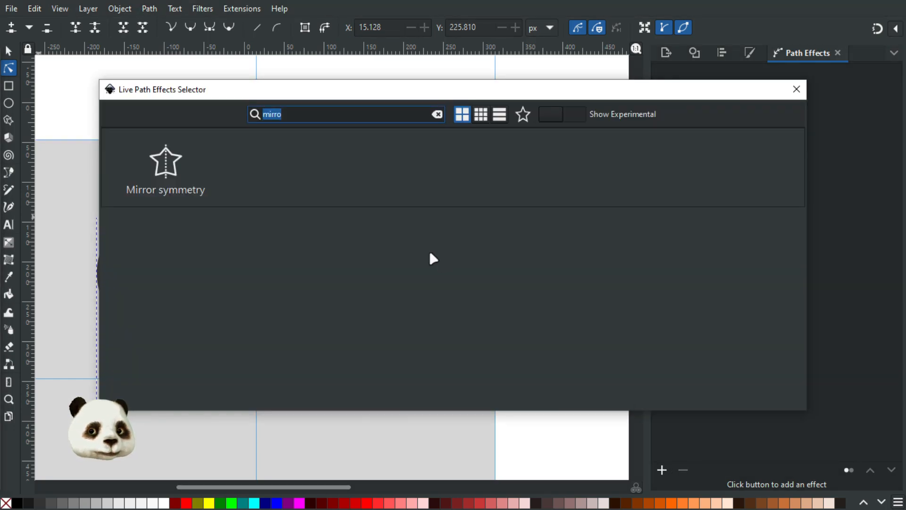
click(165, 173)
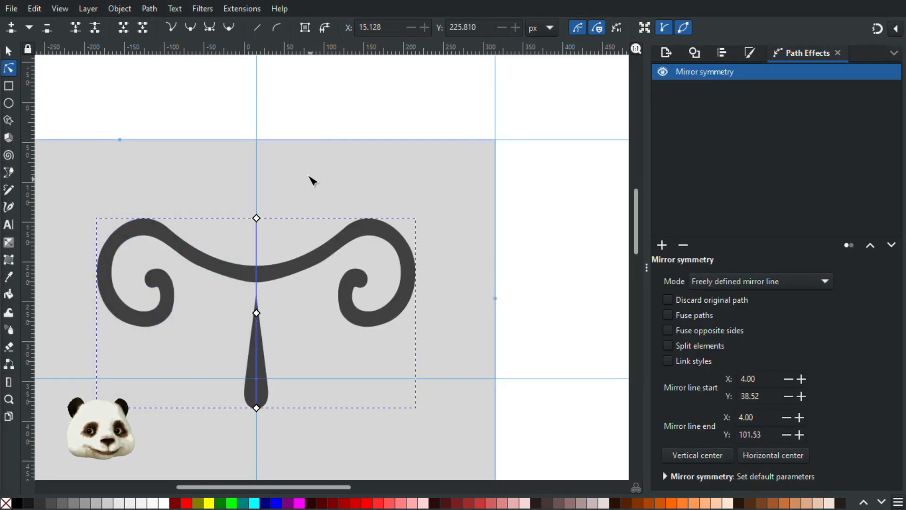
click(312, 181)
click(215, 271)
drag(129, 261, 198, 344)
drag(171, 312, 174, 313)
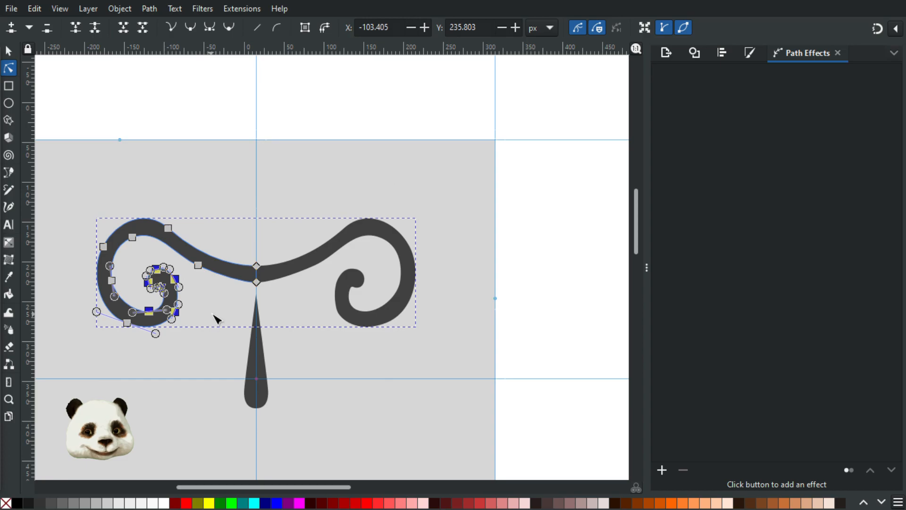
Step: Drag the inner curl's end node up-right to reshape the left curl's inner end
click(216, 320)
click(175, 297)
scroll(177, 337, up, 3)
click(173, 267)
drag(172, 268, 189, 247)
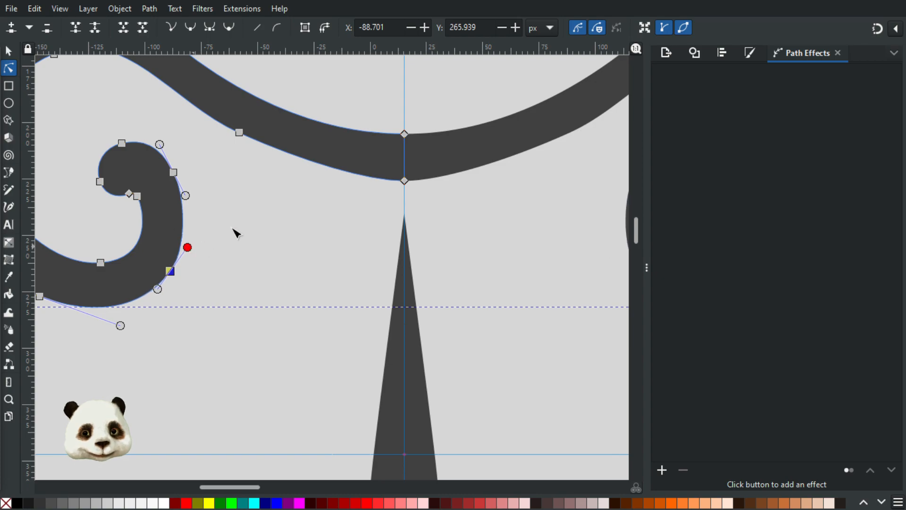
click(283, 219)
scroll(283, 219, down, 2)
drag(325, 218, 300, 269)
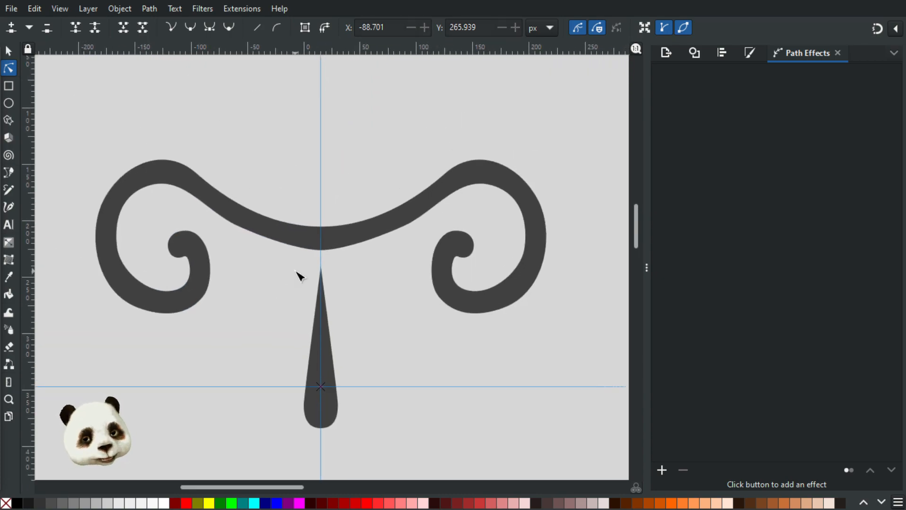
Step: Pull out a Bezier handle on the left swirl to adjust its curve
key(b)
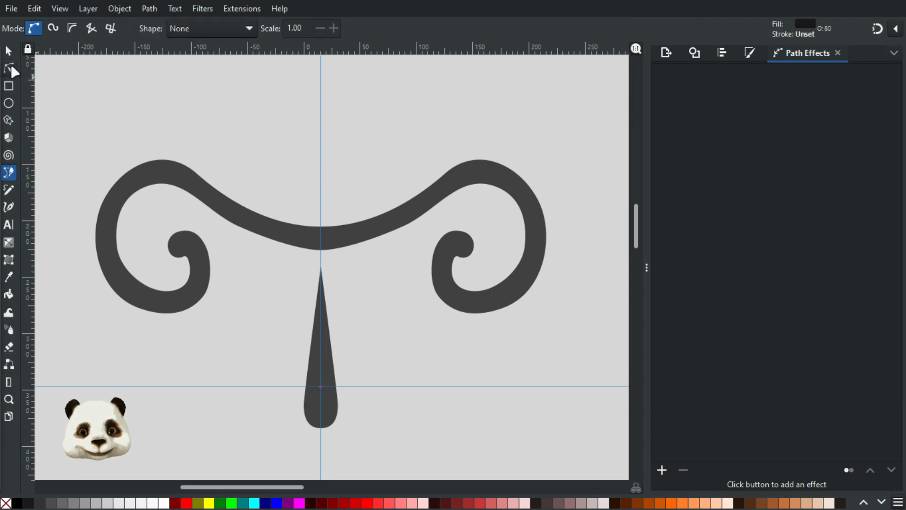
click(239, 225)
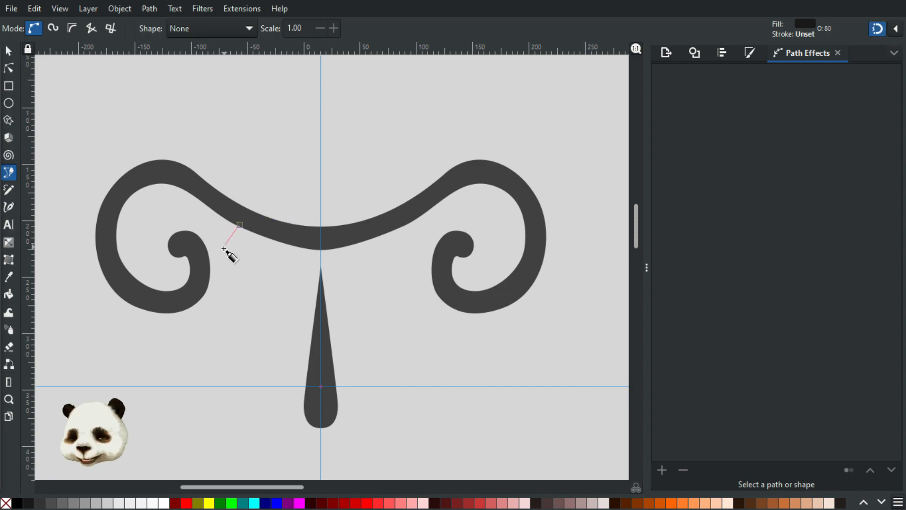
key(n)
click(234, 226)
drag(236, 224, 205, 220)
click(283, 297)
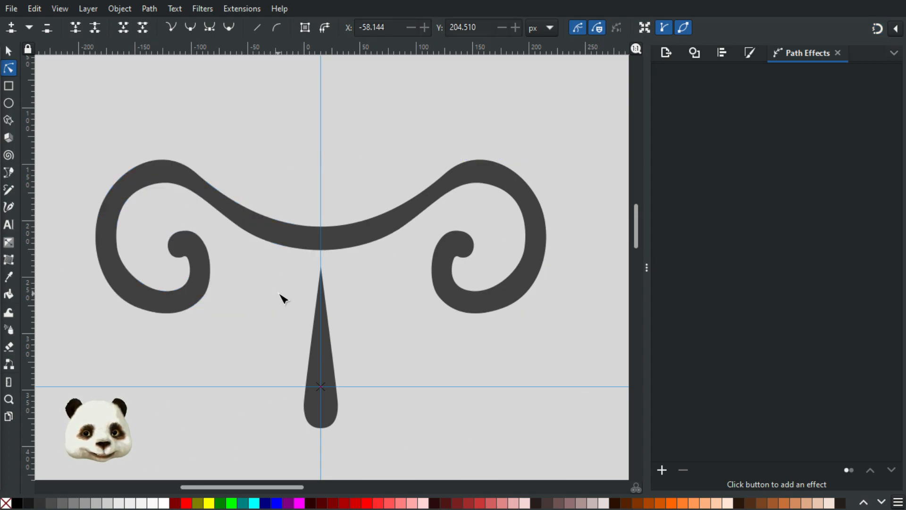
Step: Nudge an upper swirl node right and shift the inner swirl node slightly down-left
click(214, 193)
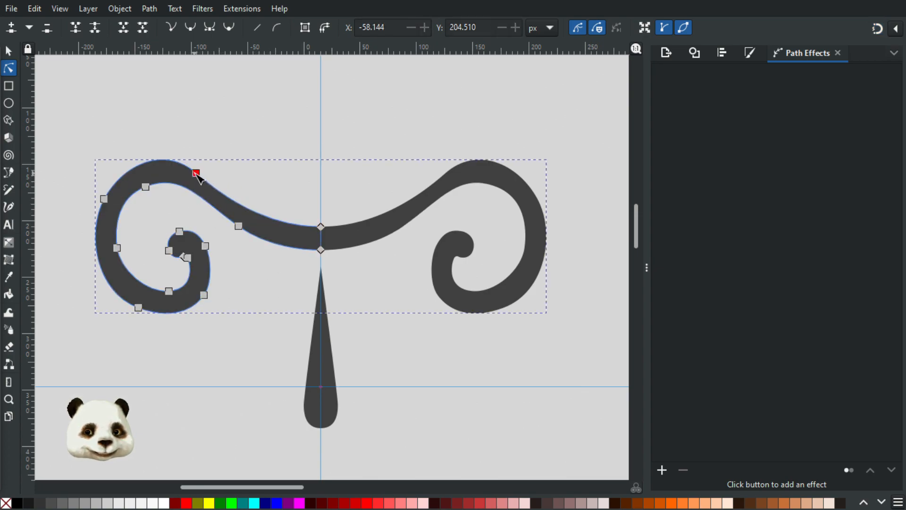
drag(197, 176, 206, 177)
click(272, 280)
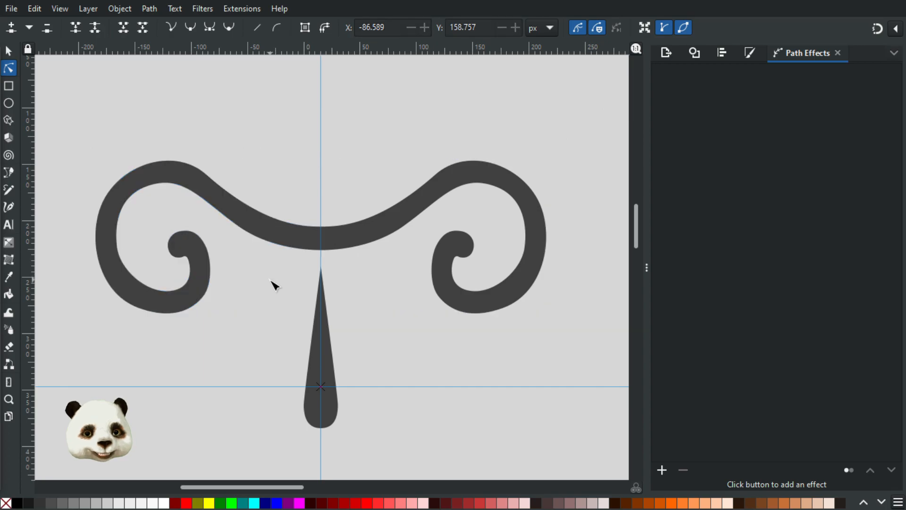
scroll(279, 285, down, 2)
scroll(249, 283, up, 2)
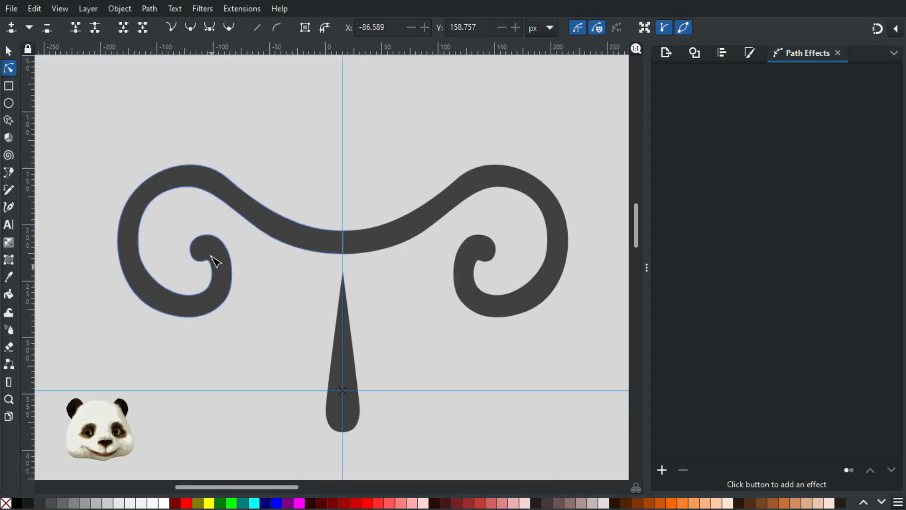
click(210, 261)
drag(175, 224, 230, 279)
scroll(188, 267, up, 3)
drag(198, 235, 191, 239)
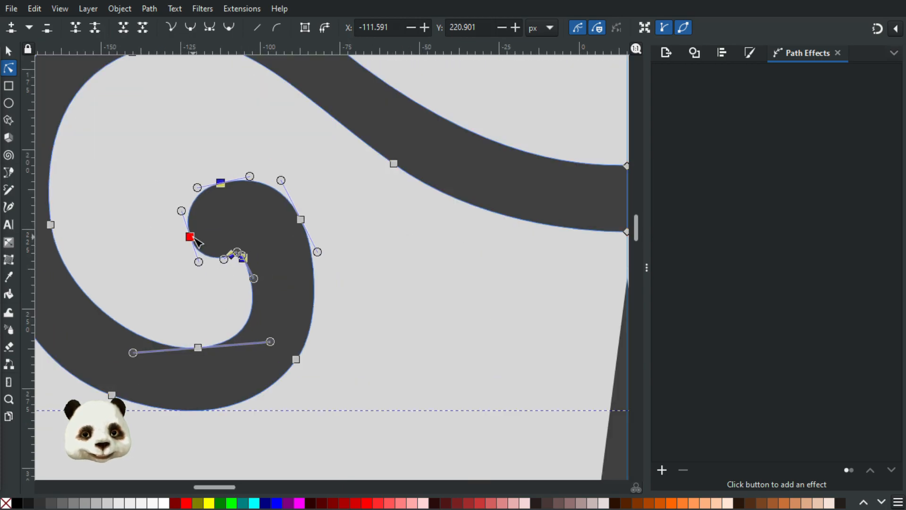
click(391, 262)
Step: Reshape the swirl's inner curve from the node at its inner tip
click(258, 278)
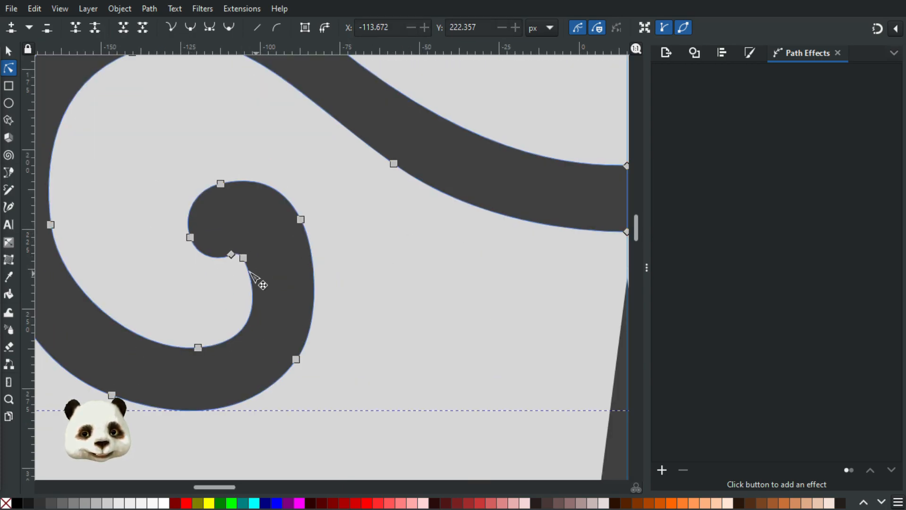
click(242, 257)
drag(259, 281, 263, 277)
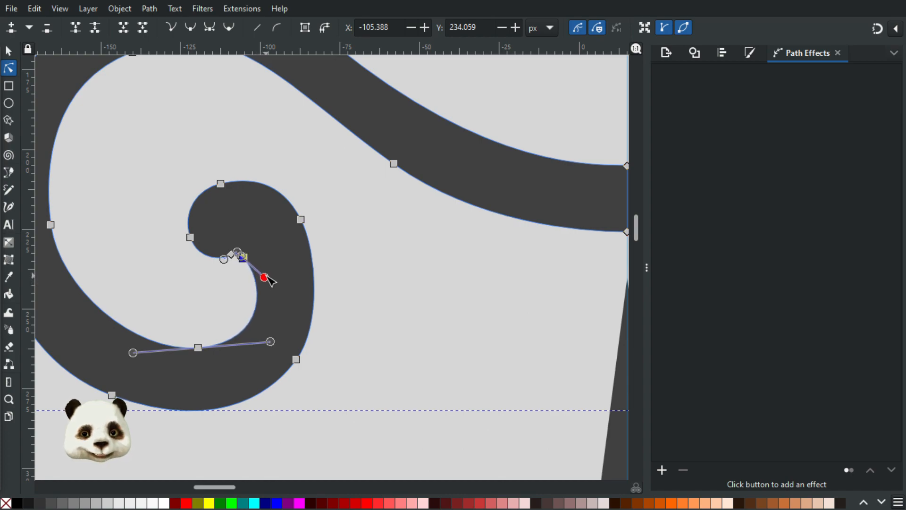
click(390, 265)
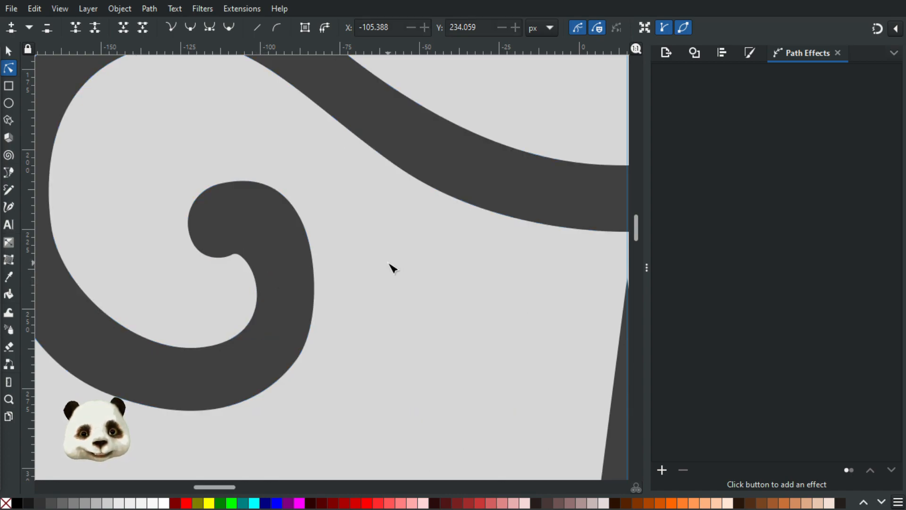
click(227, 192)
click(222, 177)
click(369, 215)
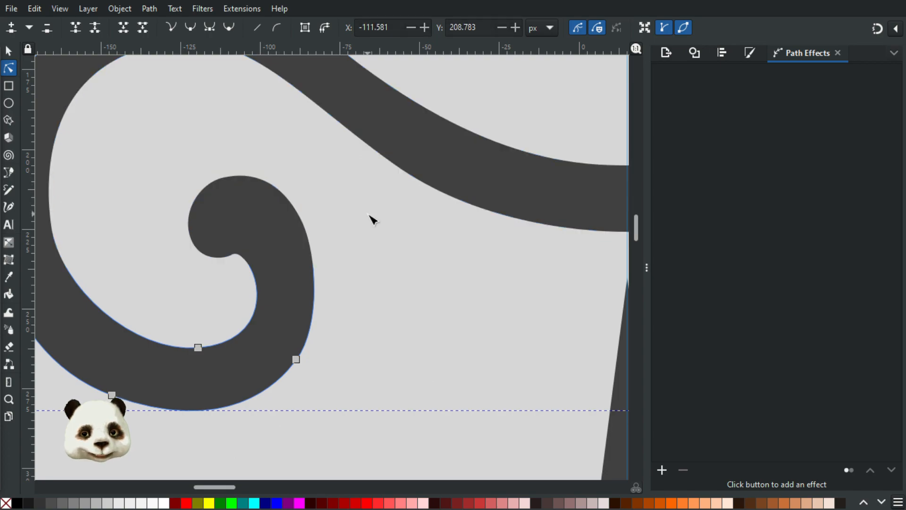
scroll(523, 267, down, 4)
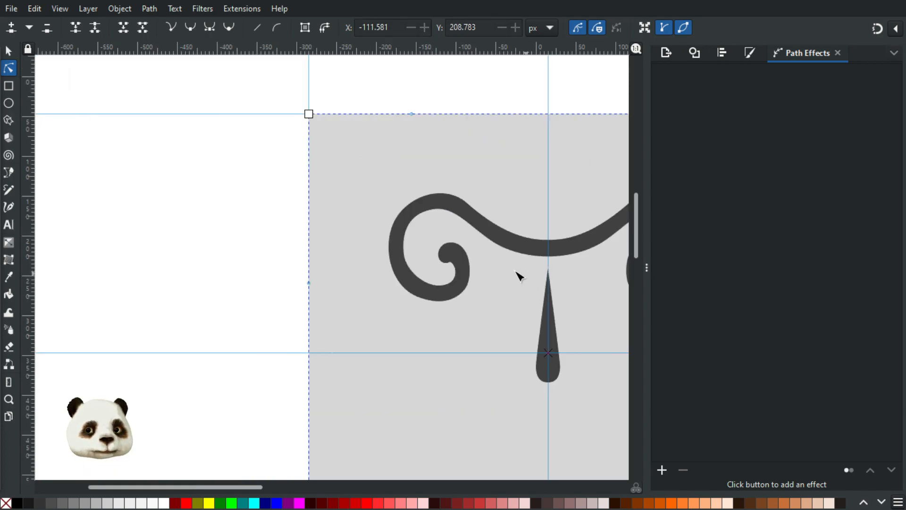
drag(517, 272, 362, 262)
scroll(271, 228, up, 1)
Step: Move the curl's top-left node slightly up-right and its left node slightly right
click(255, 208)
click(270, 192)
drag(276, 195, 278, 193)
click(241, 249)
drag(240, 249, 243, 248)
key(Escape)
key(Escape)
Step: Adjust the curl's end-node handle to re-curve the outer curl's lower-right edge
drag(352, 283, 263, 318)
scroll(261, 317, down, 3)
scroll(268, 323, up, 2)
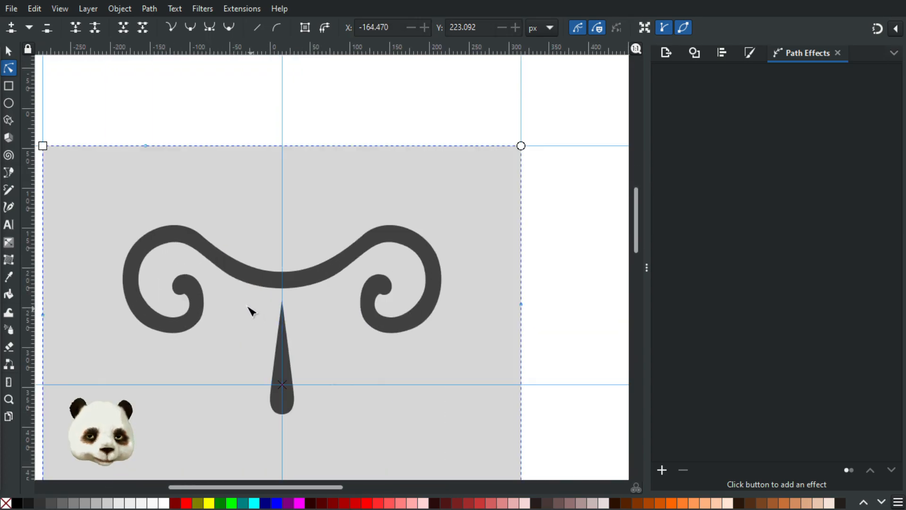
scroll(204, 323, up, 2)
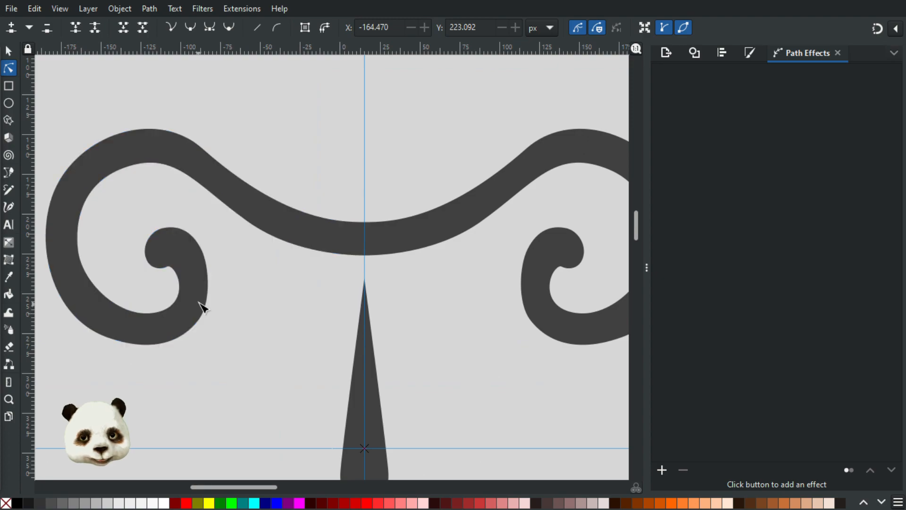
click(201, 315)
click(199, 320)
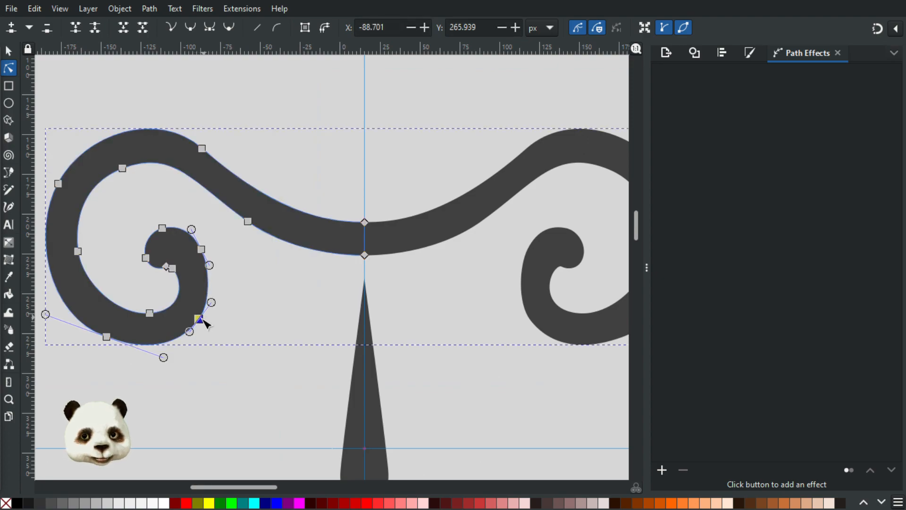
drag(189, 331, 186, 336)
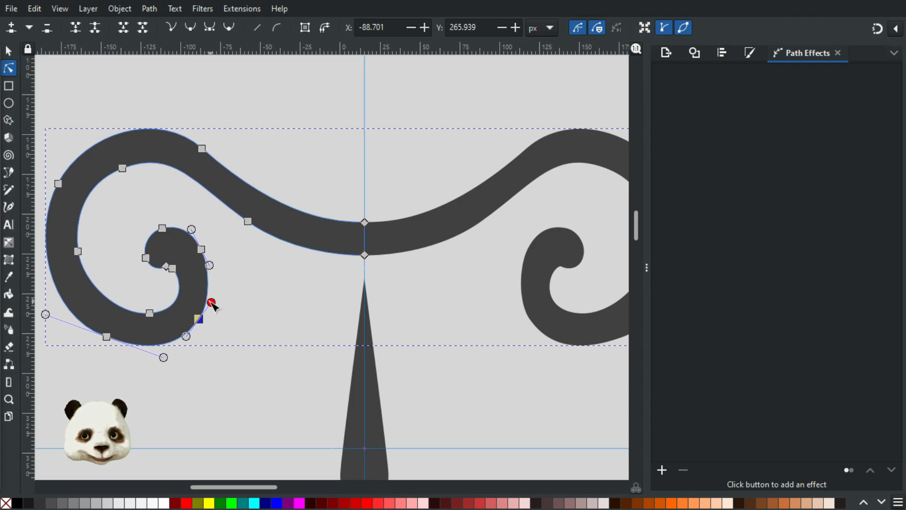
click(304, 315)
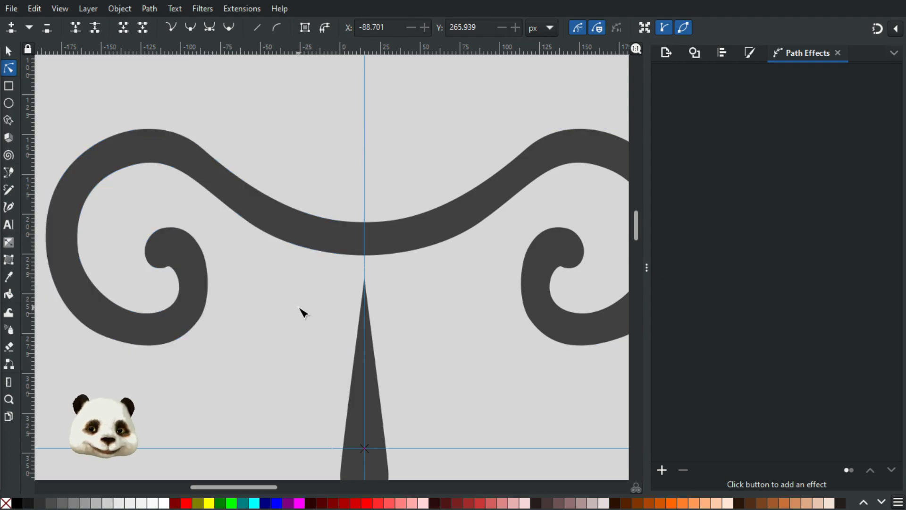
Step: Draw a closed, curved, tapering eyebrow hook beside the left curl with the Bezier tool
key(b)
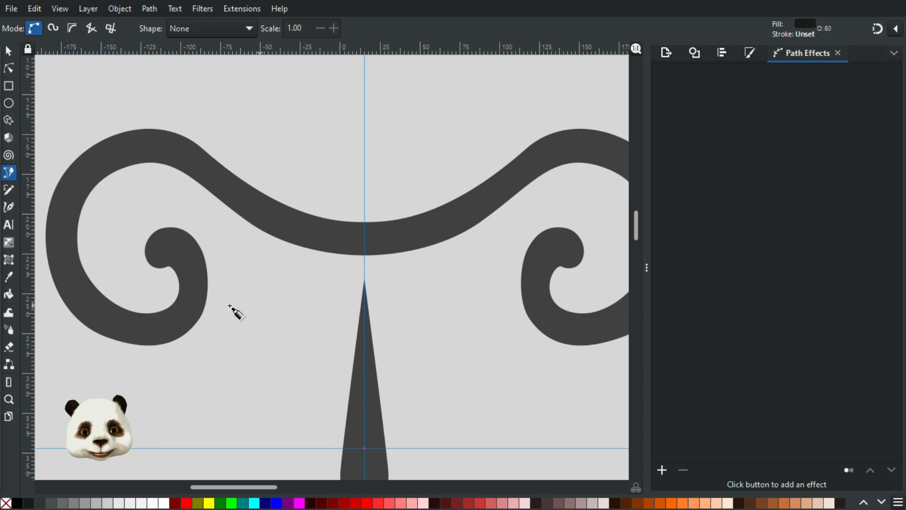
key(alt+Tab)
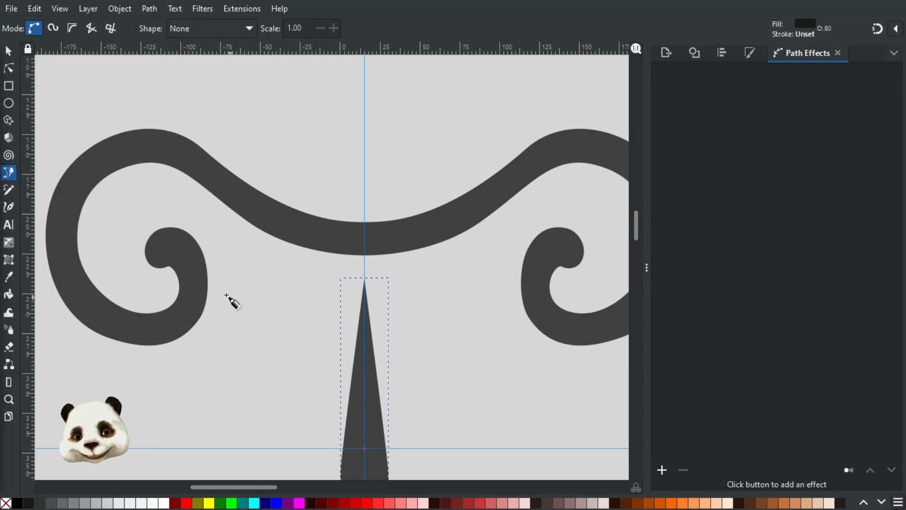
click(222, 294)
key(Escape)
click(217, 295)
drag(283, 272, 318, 276)
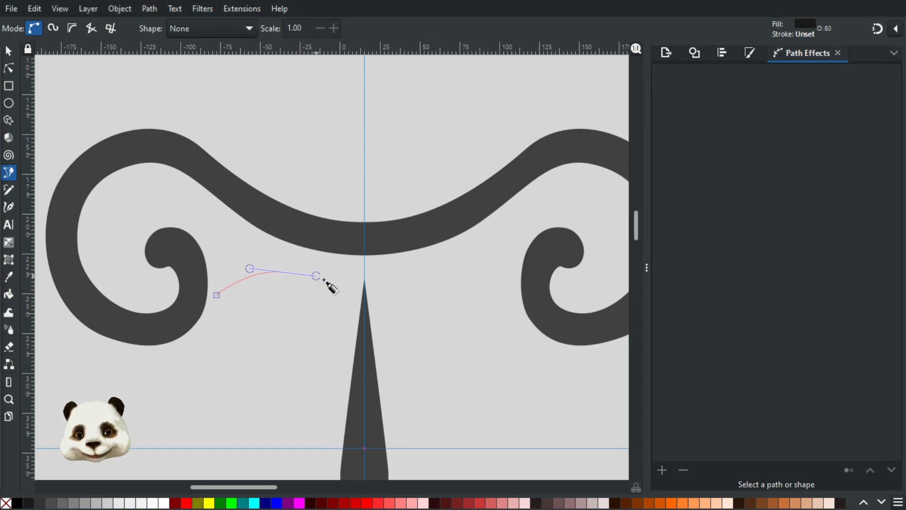
drag(296, 325, 275, 334)
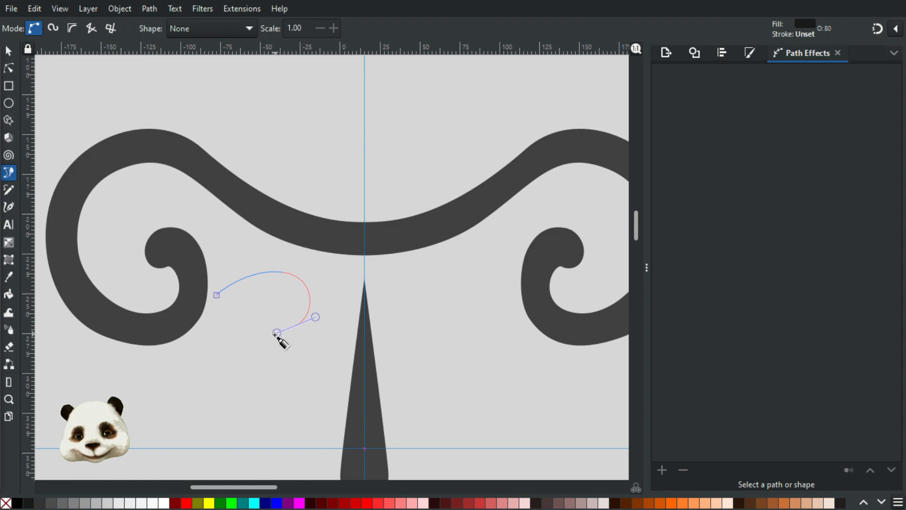
drag(275, 334, 300, 308)
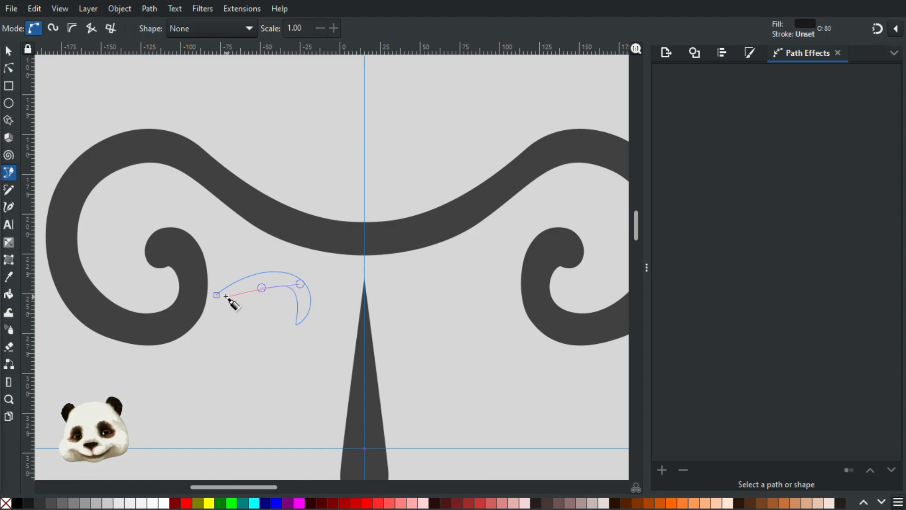
drag(216, 295, 188, 283)
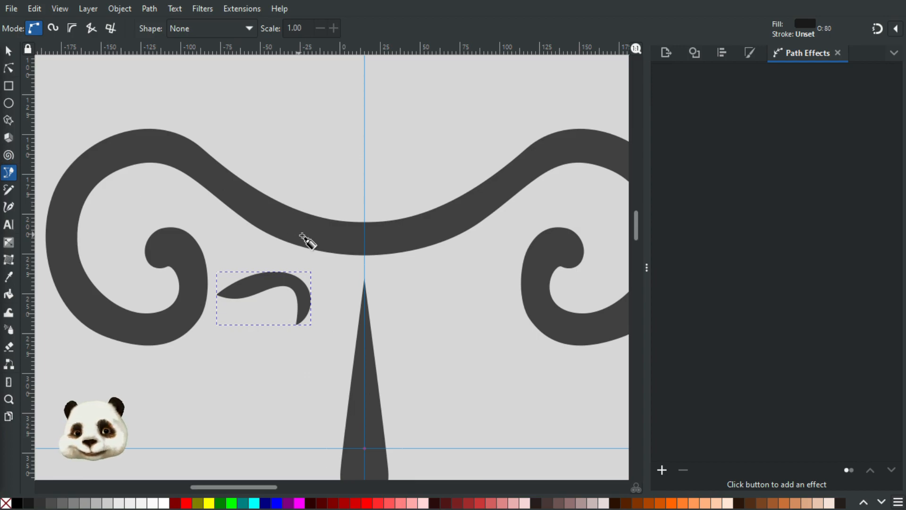
Step: Merge the eyebrow into the mirrored path and toggle Mirror symmetry so it gains a right-hand twin
key(Tab)
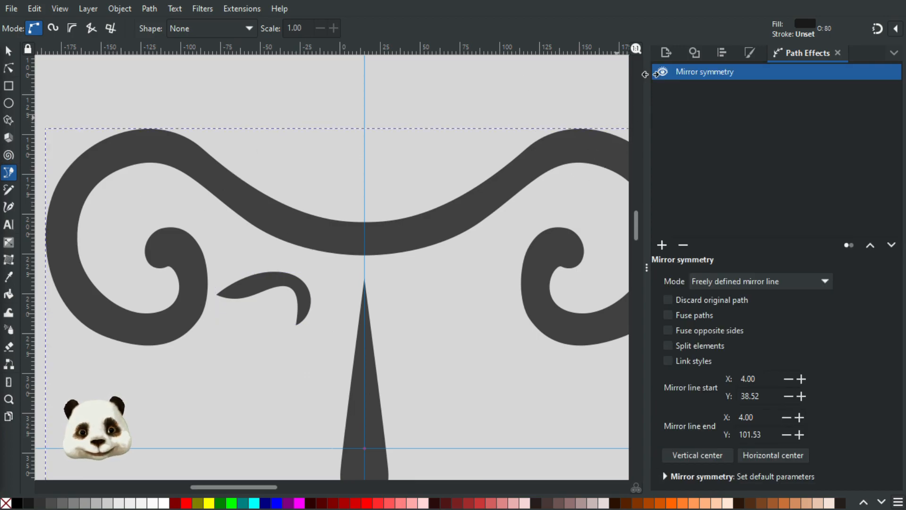
click(662, 72)
click(662, 73)
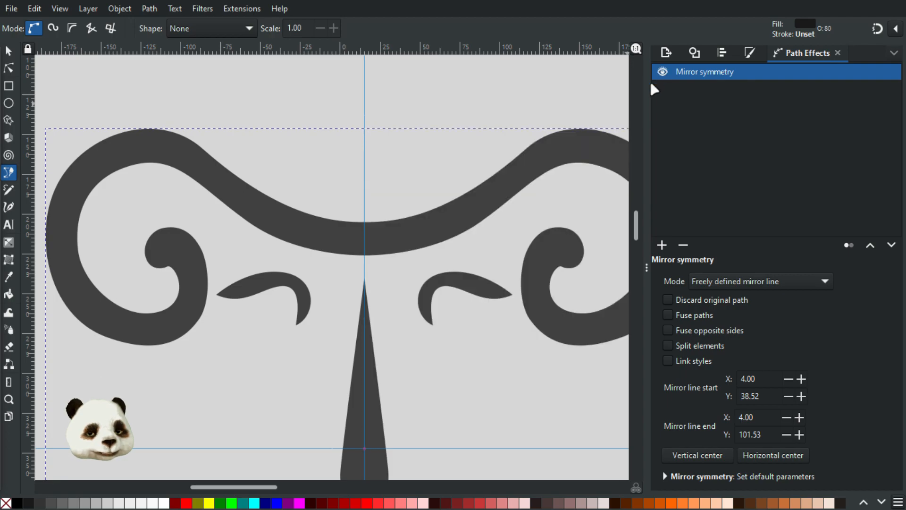
scroll(397, 229, down, 3)
scroll(277, 279, up, 4)
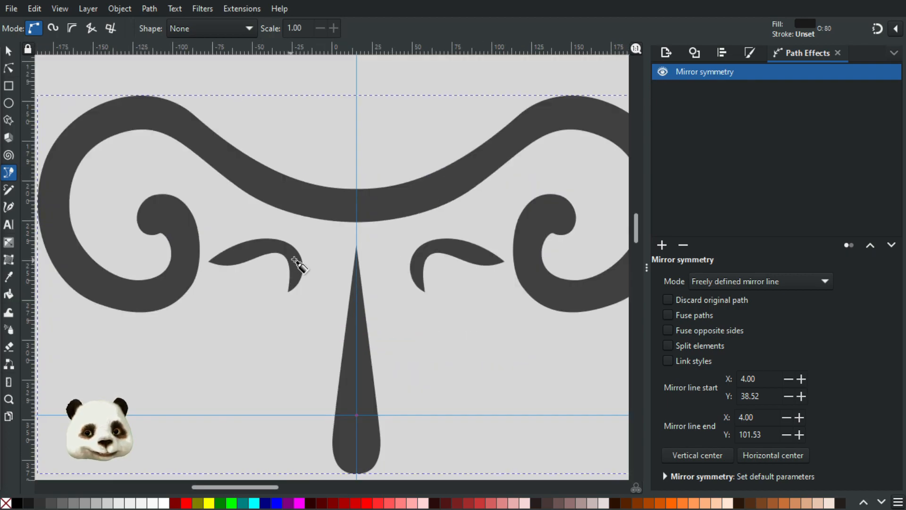
scroll(302, 257, up, 2)
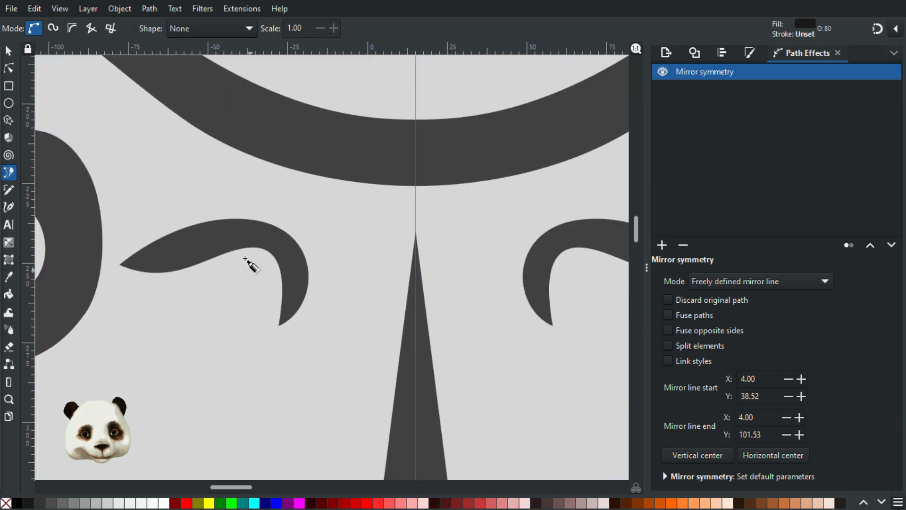
Step: Draw a large and a medium eye dot under the left eyebrow with the Ellipse tool
click(10, 105)
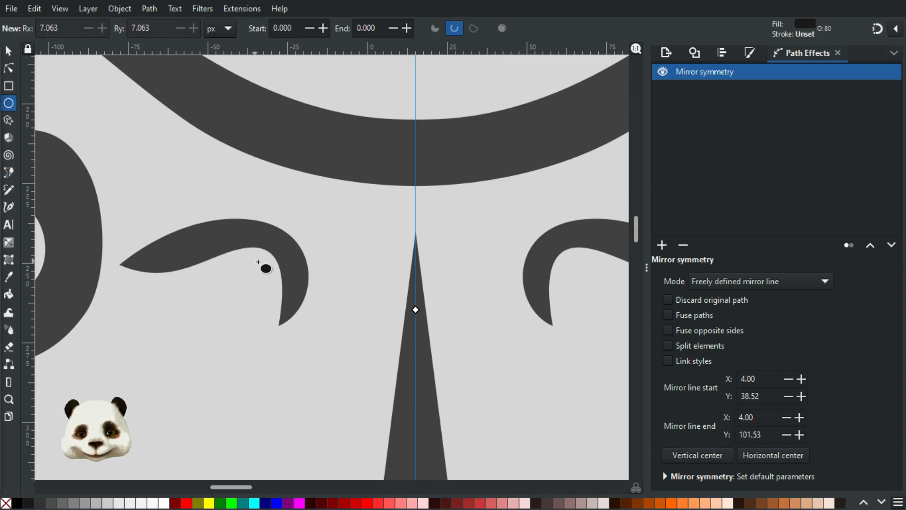
drag(268, 266, 225, 310)
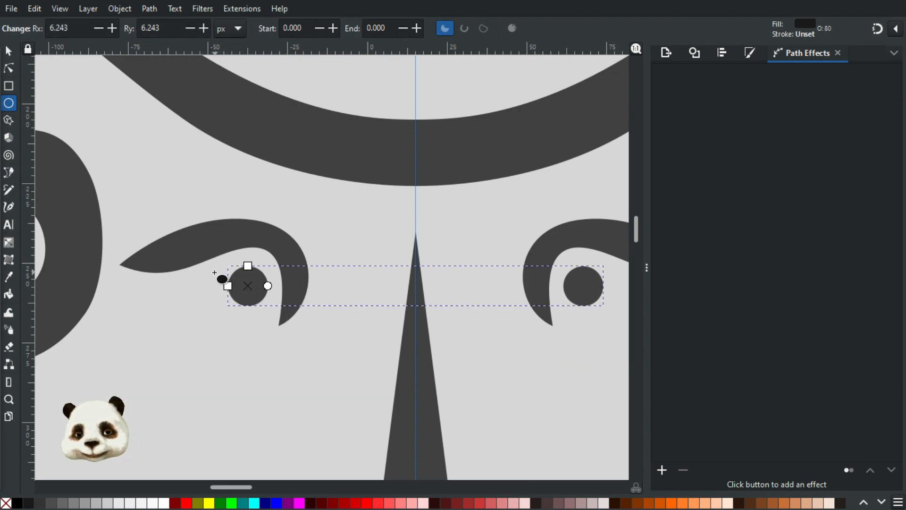
drag(204, 277, 147, 295)
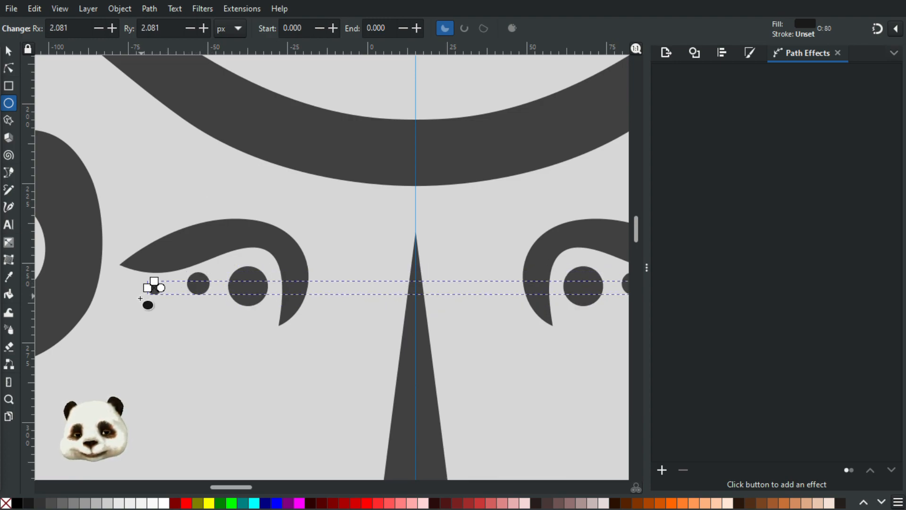
Step: Enter the mirrored dot group and move the smallest dot into line with the others
click(12, 53)
click(288, 196)
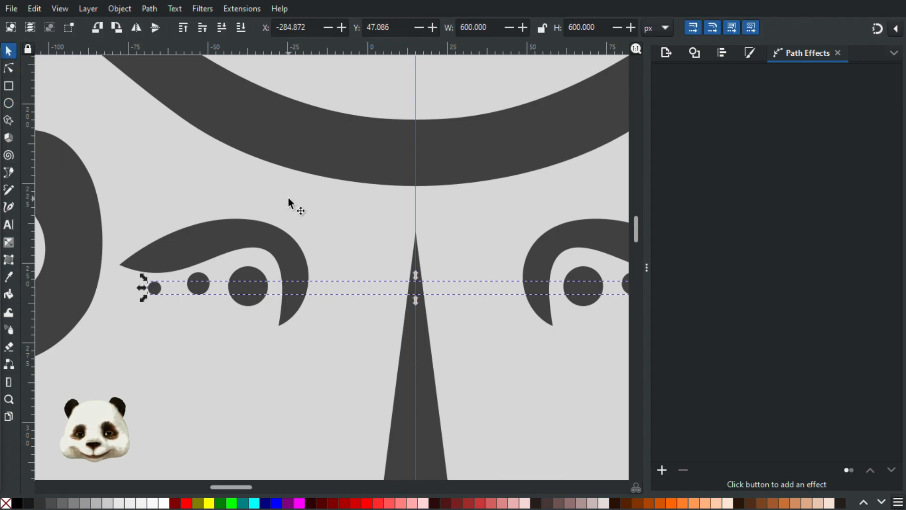
click(155, 289)
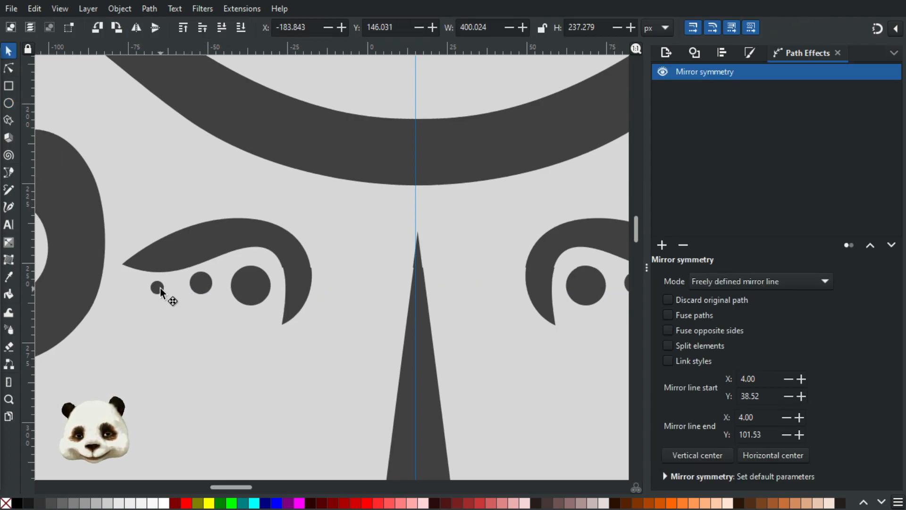
double_click(156, 289)
click(156, 289)
drag(158, 289, 159, 287)
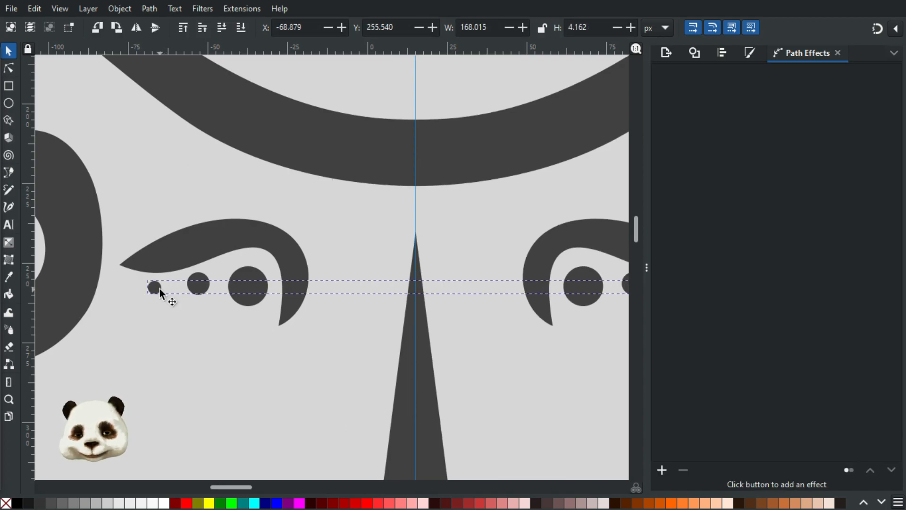
click(292, 368)
scroll(310, 352, down, 3)
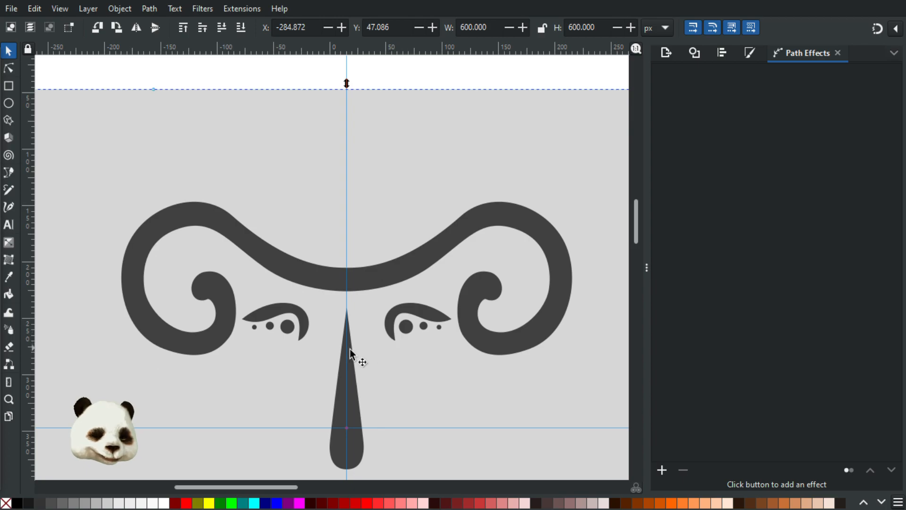
scroll(359, 348, up, 1)
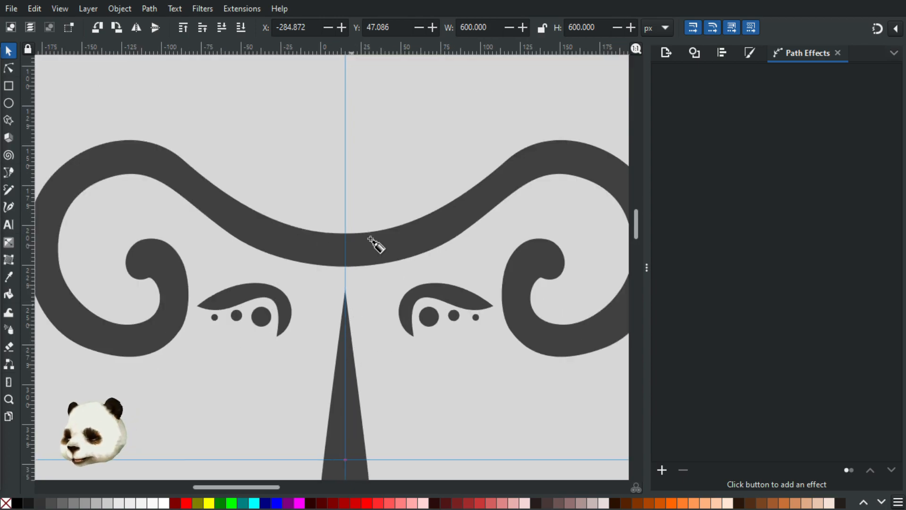
Step: With snapping on, start the crest on the centre line and curve its upper edge up-left
key(b)
key(shift+5)
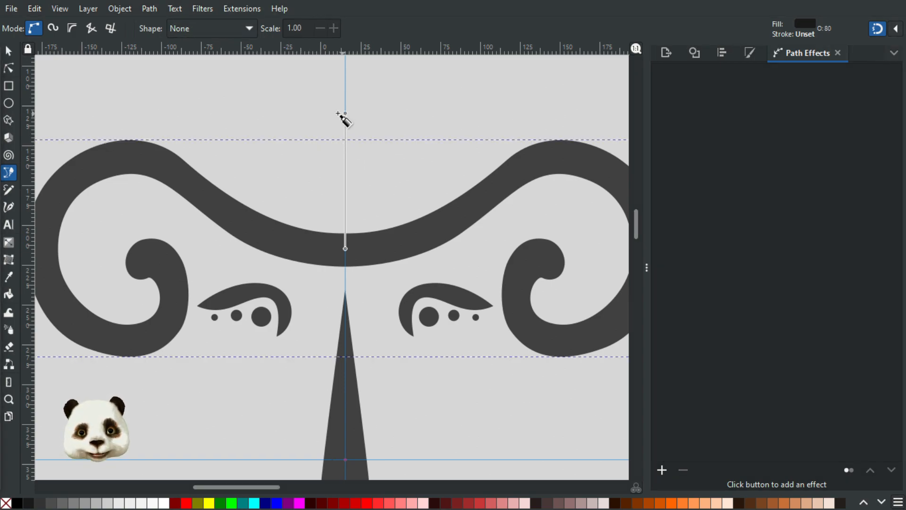
click(345, 112)
scroll(261, 127, up, 5)
drag(248, 187, 209, 165)
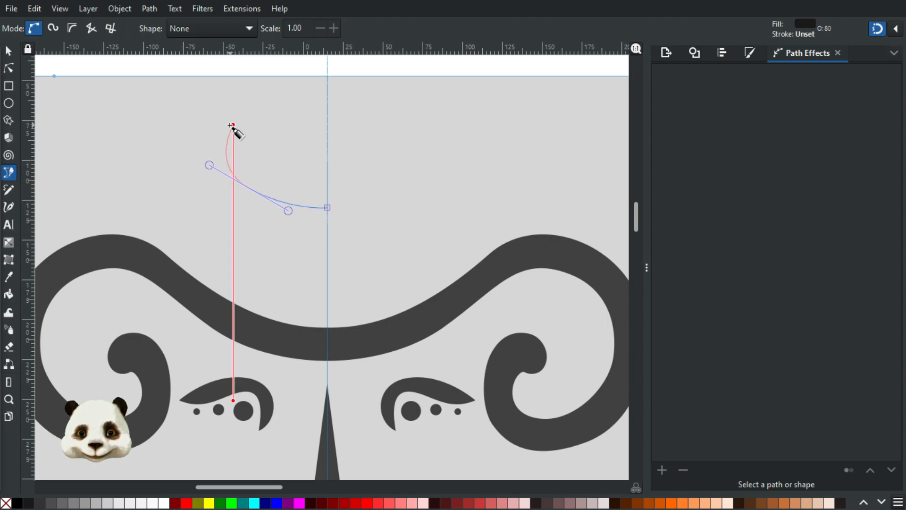
drag(179, 130, 135, 123)
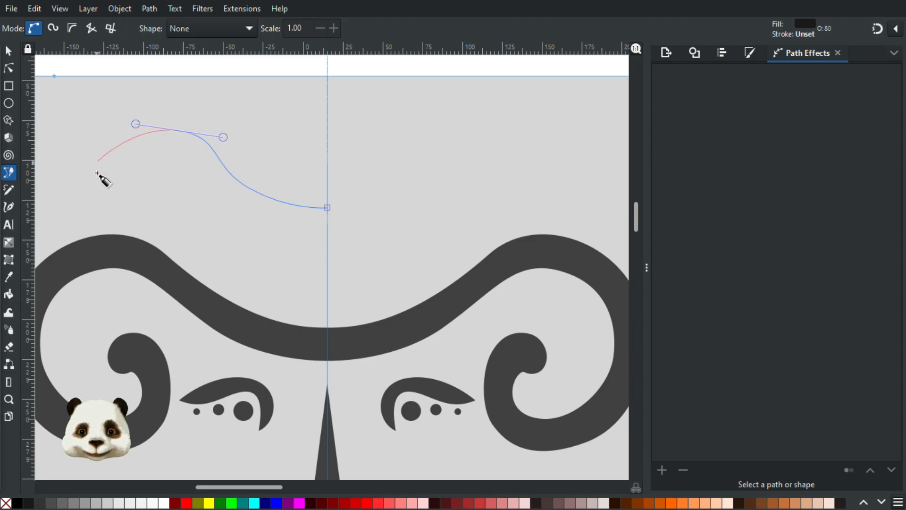
Step: Add the crest's pointed left end and inner hook, then curve back and close the outline
drag(82, 182, 165, 222)
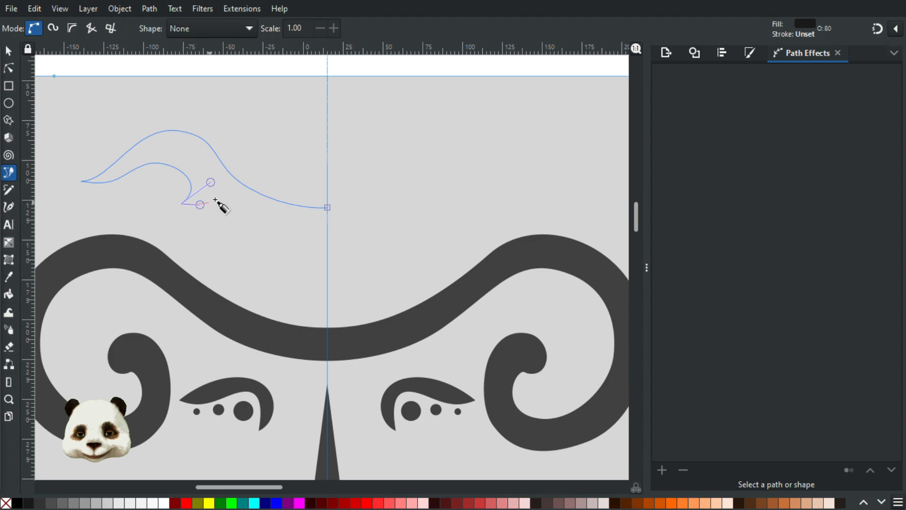
drag(228, 199, 251, 207)
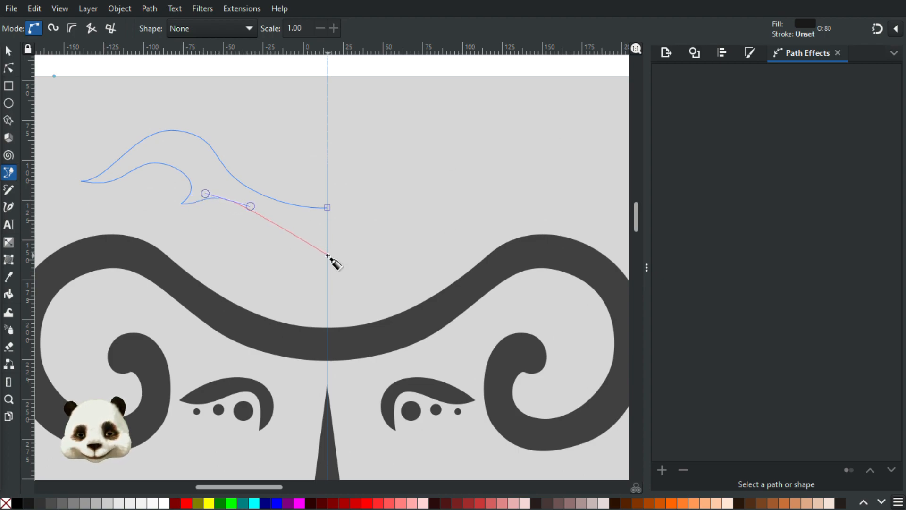
drag(327, 259, 328, 278)
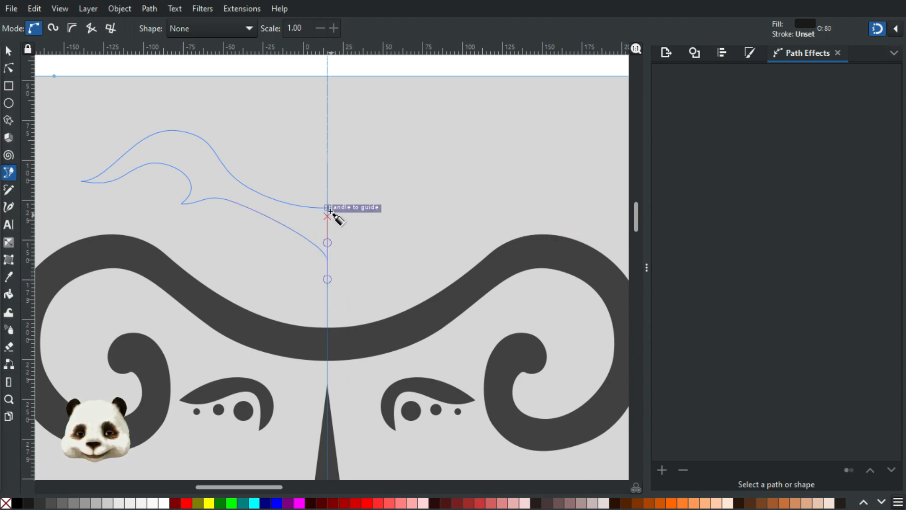
click(351, 255)
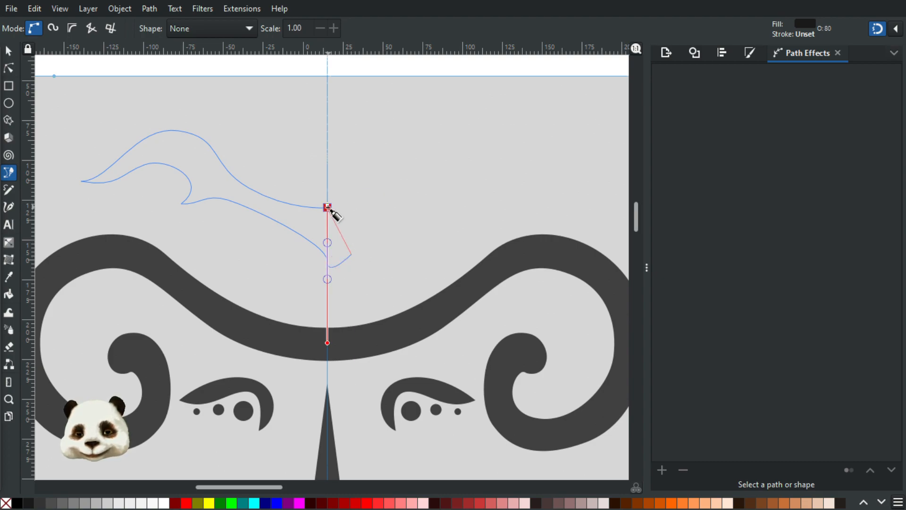
click(328, 207)
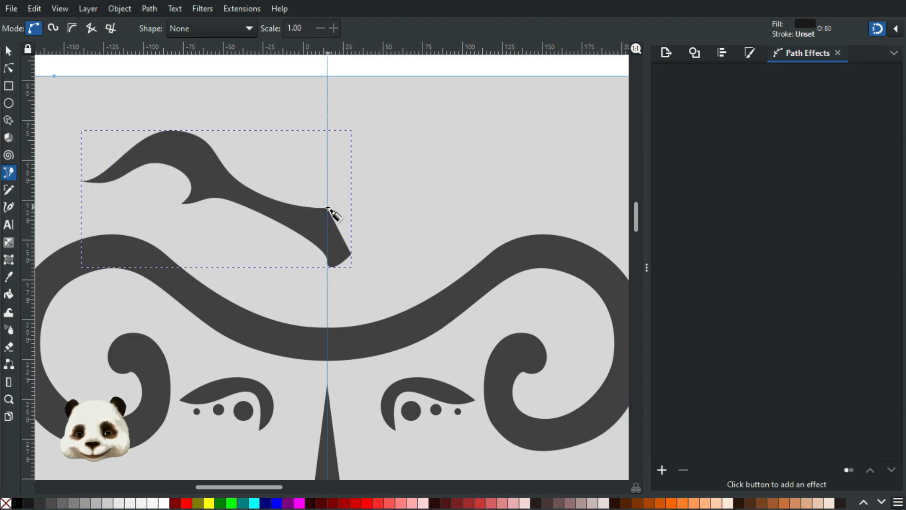
click(9, 86)
Step: Cover the crest's tip past the centre line with a rectangle and subtract it using Difference
key(Escape)
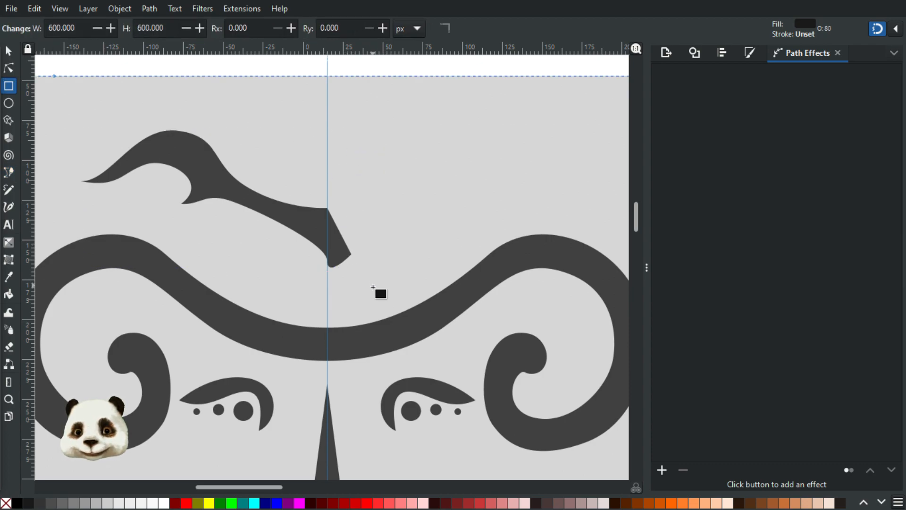
drag(328, 290, 382, 180)
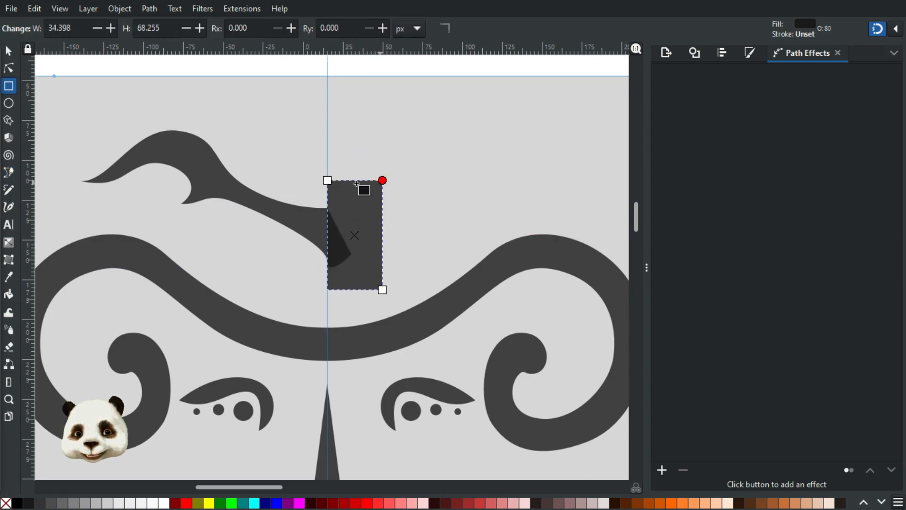
click(9, 52)
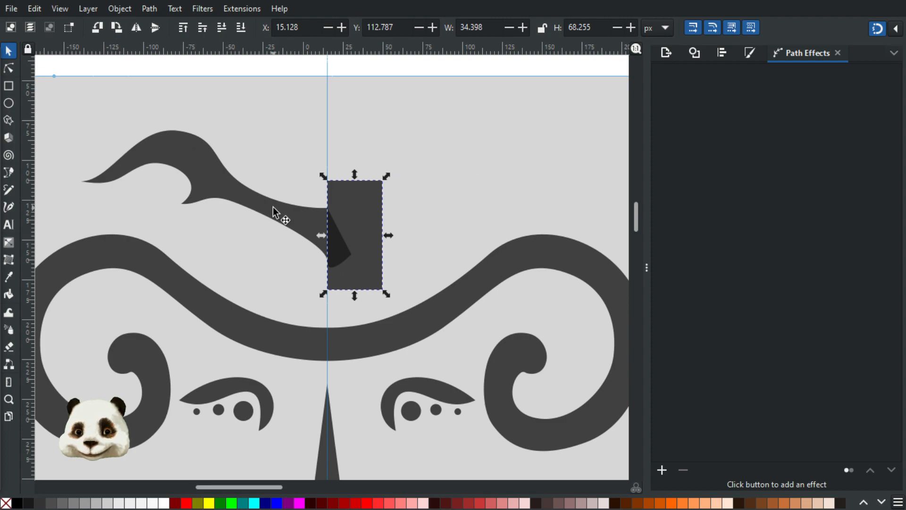
shift+click(276, 212)
key(ctrl+minus)
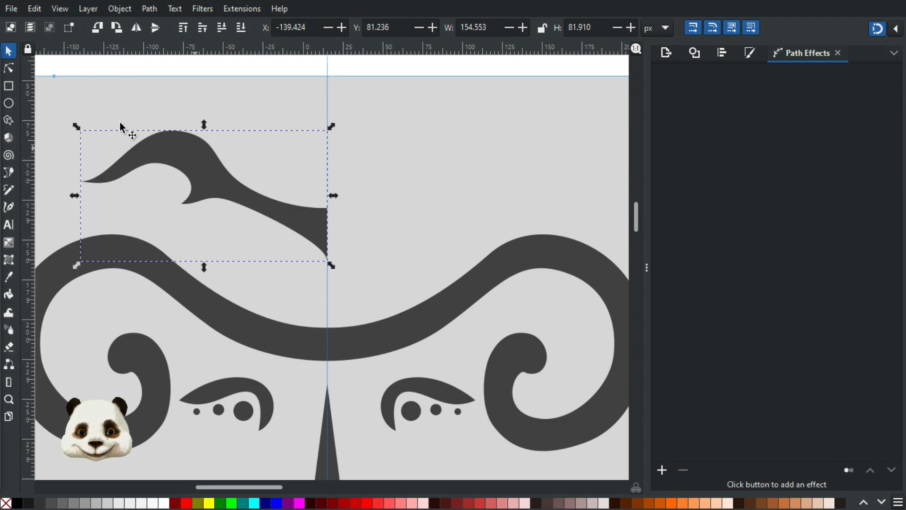
click(9, 70)
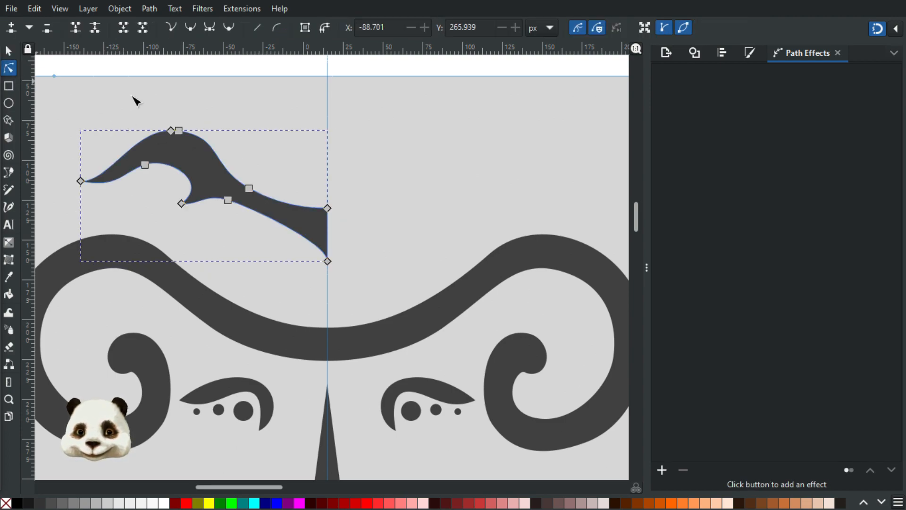
scroll(314, 244, up, 2)
scroll(314, 244, down, 2)
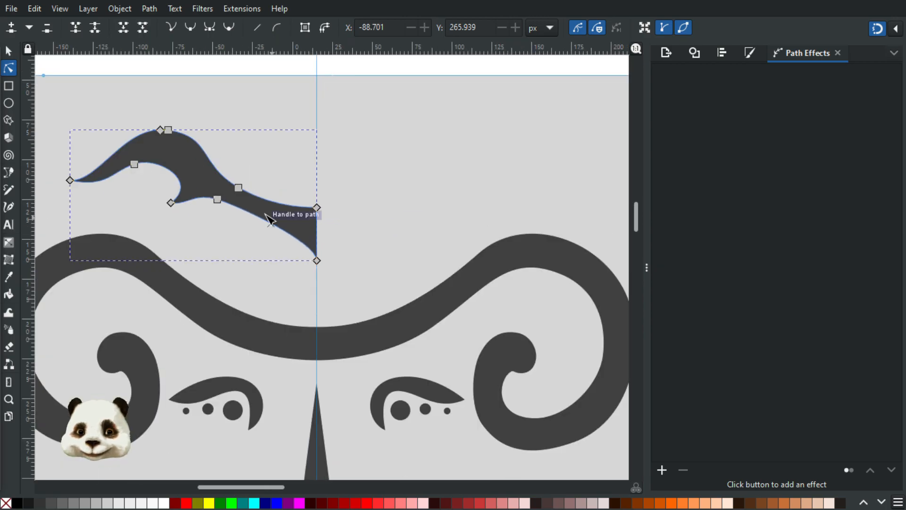
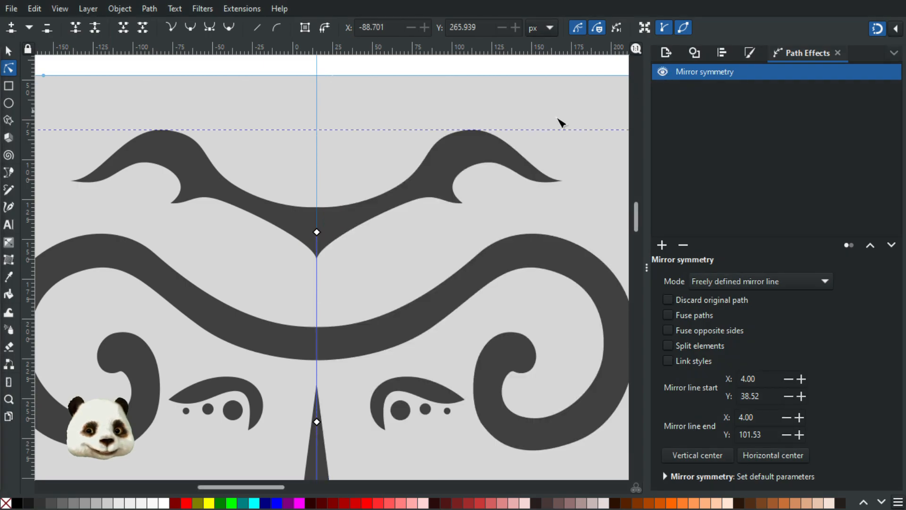
Step: Zoom out to show the full page with the mirrored ornament, ready to draw Bezier paths
ctrl+scroll(499, 121, down, 3)
drag(493, 91, 338, 139)
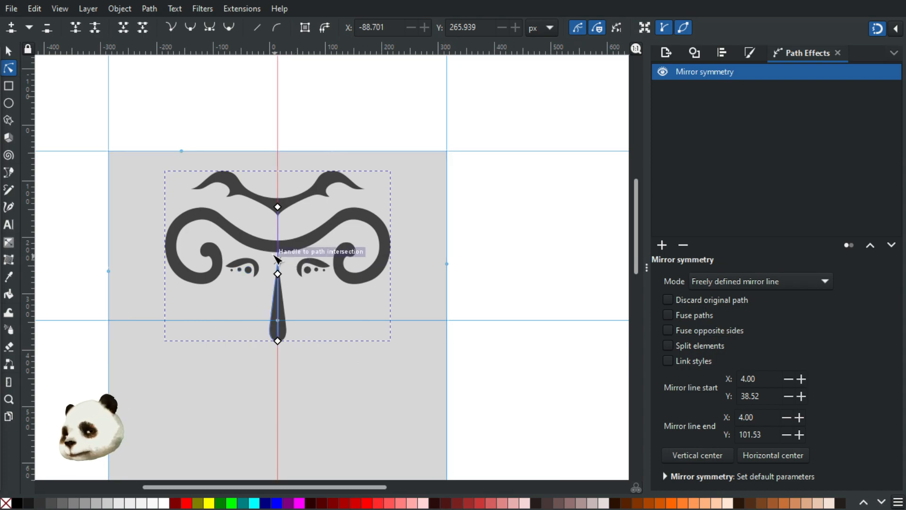
key(b)
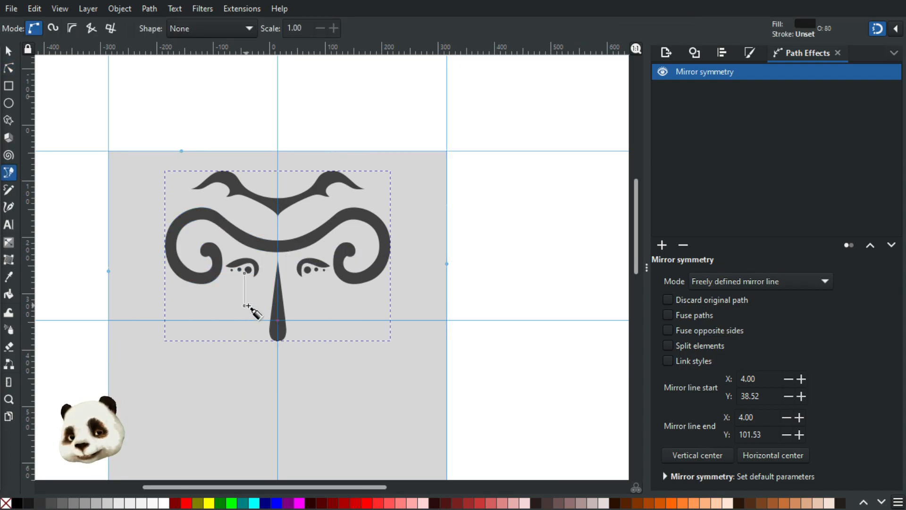
Step: Draw a closed curved blade below the left eye, mirrored on the right of the nose
click(243, 306)
drag(205, 396, 223, 412)
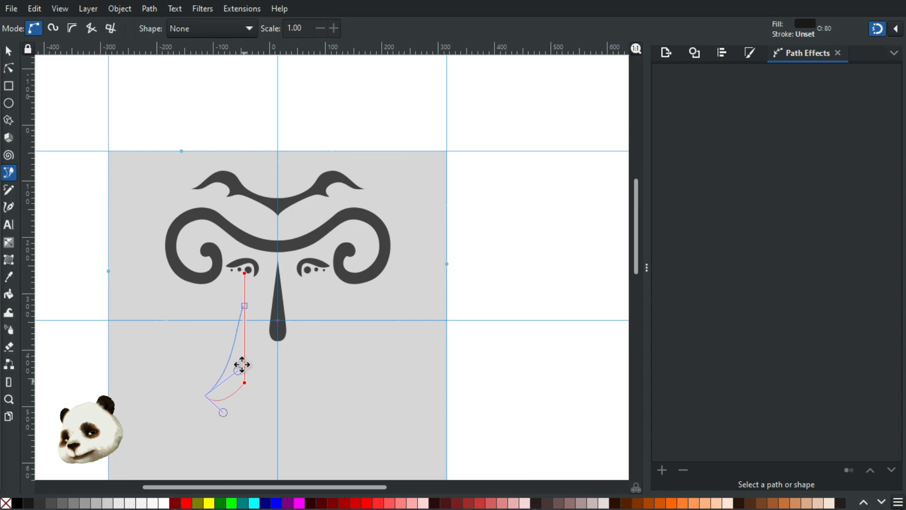
scroll(244, 378, down, 5)
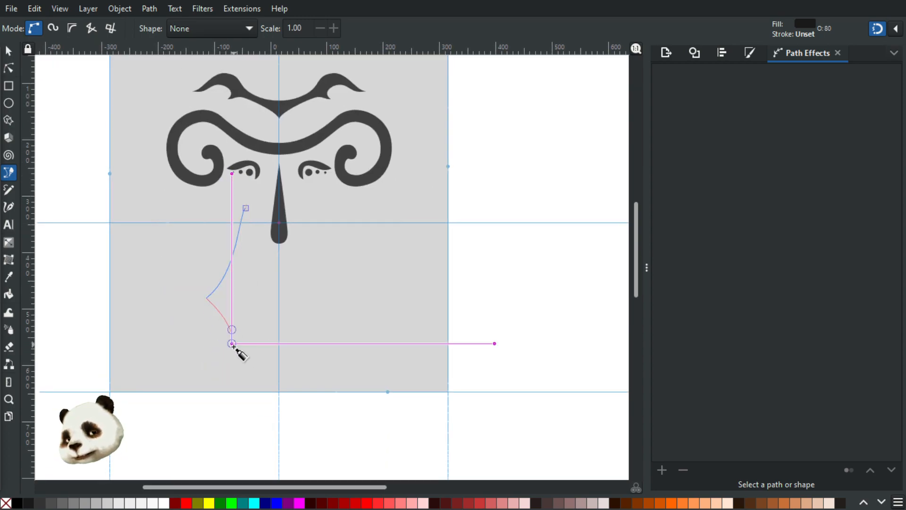
drag(234, 355, 246, 317)
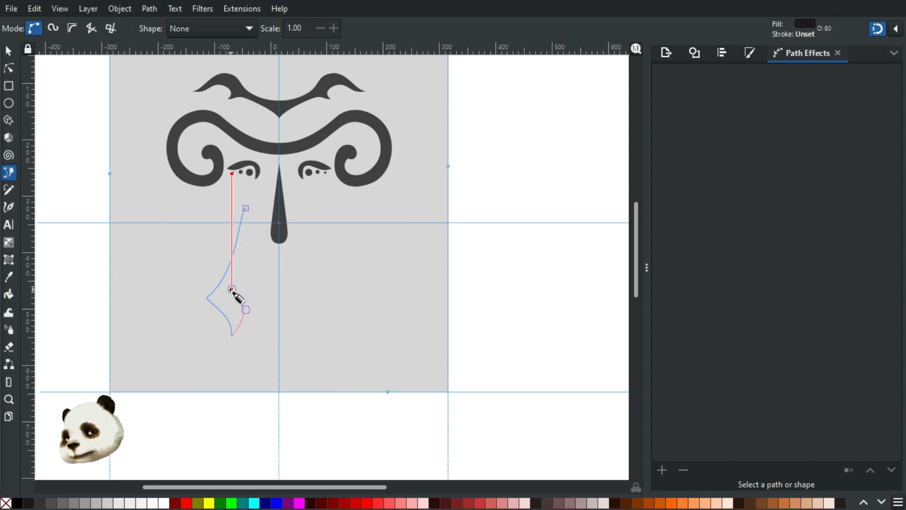
click(246, 287)
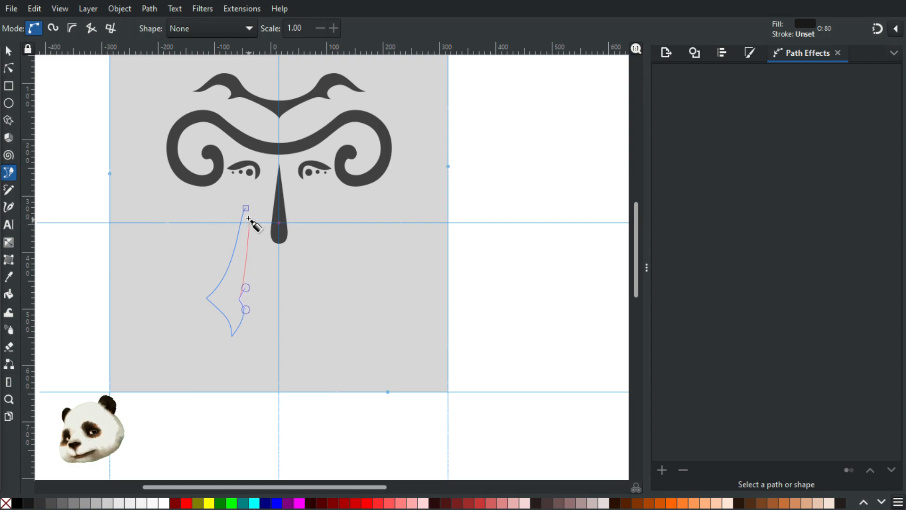
drag(248, 257, 252, 195)
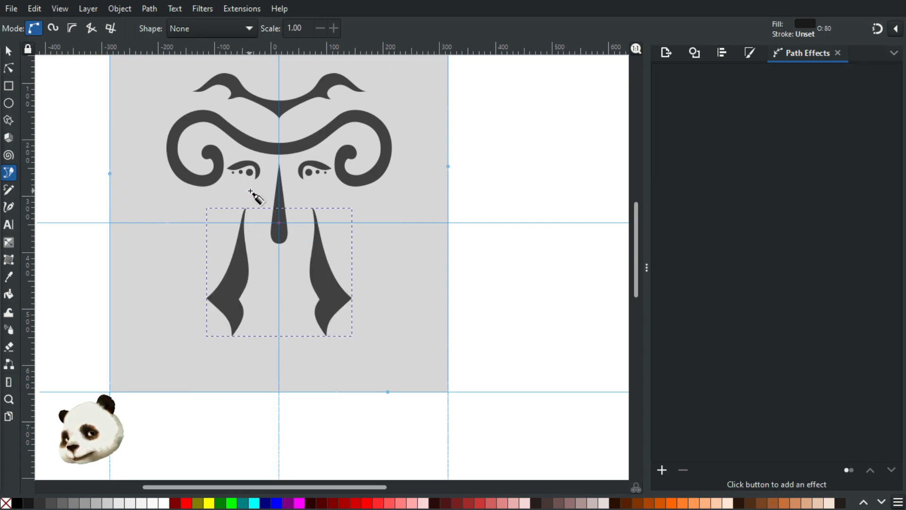
ctrl+scroll(262, 280, up, 1)
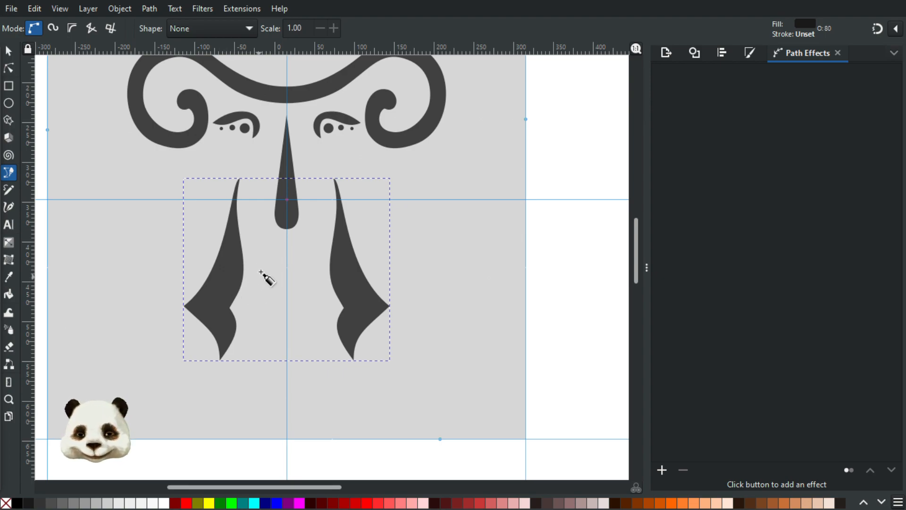
click(250, 299)
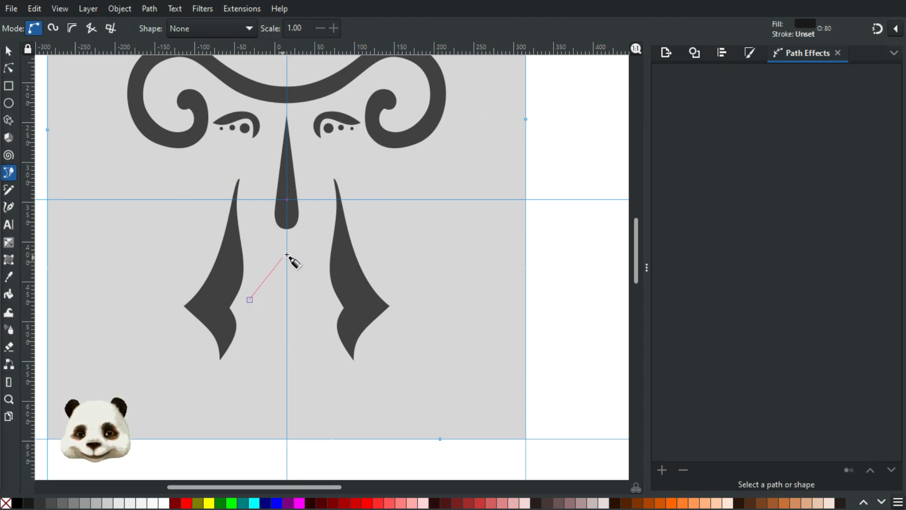
drag(287, 256, 287, 224)
click(299, 293)
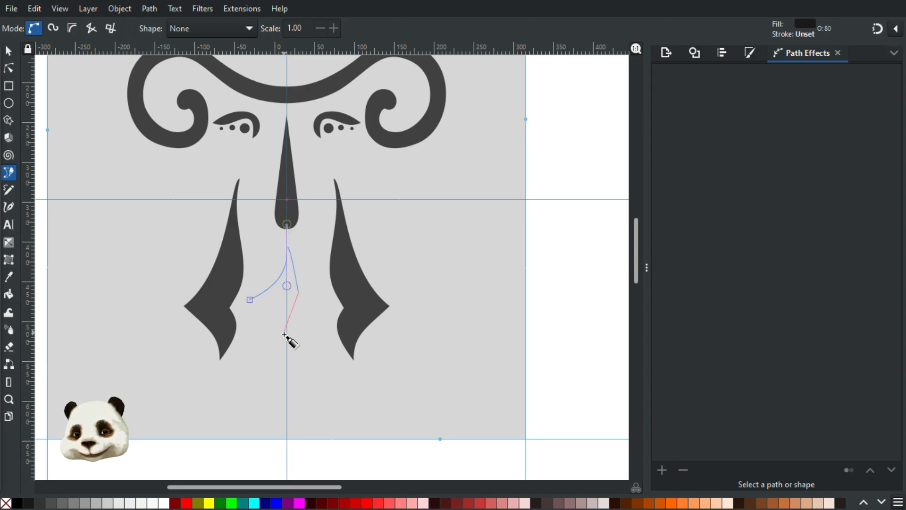
click(286, 351)
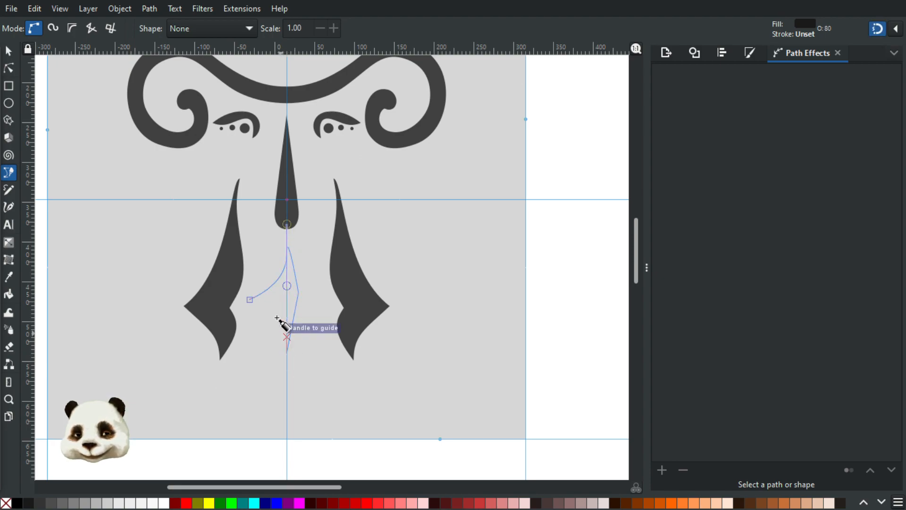
drag(246, 298, 215, 289)
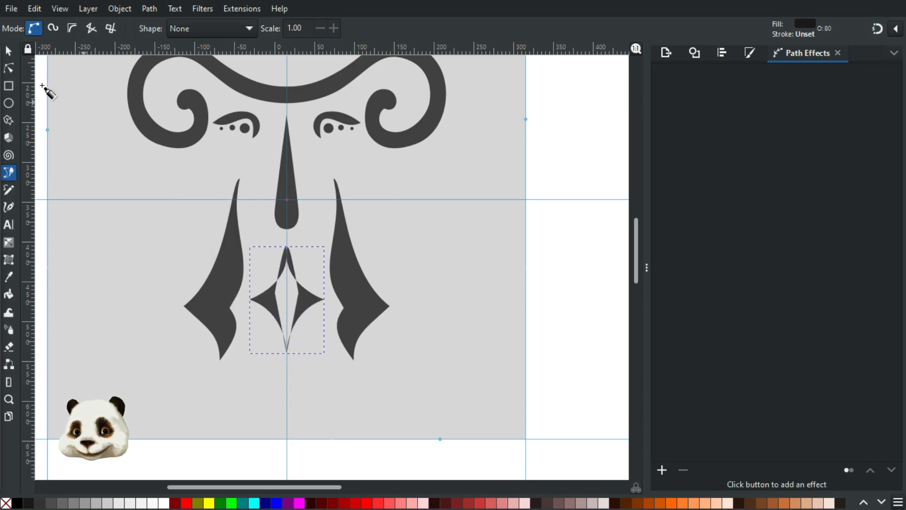
click(9, 50)
scroll(331, 318, up, 2)
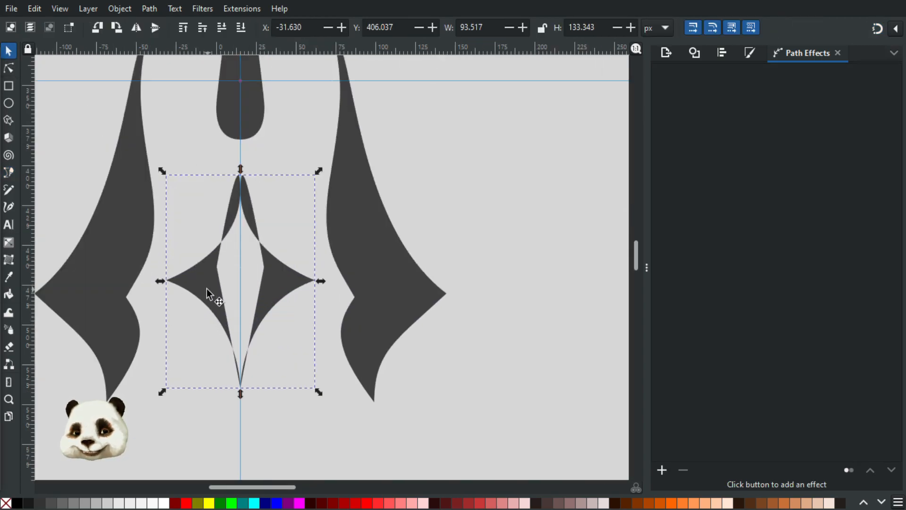
scroll(206, 287, down, 2)
scroll(206, 285, up, 2)
click(9, 68)
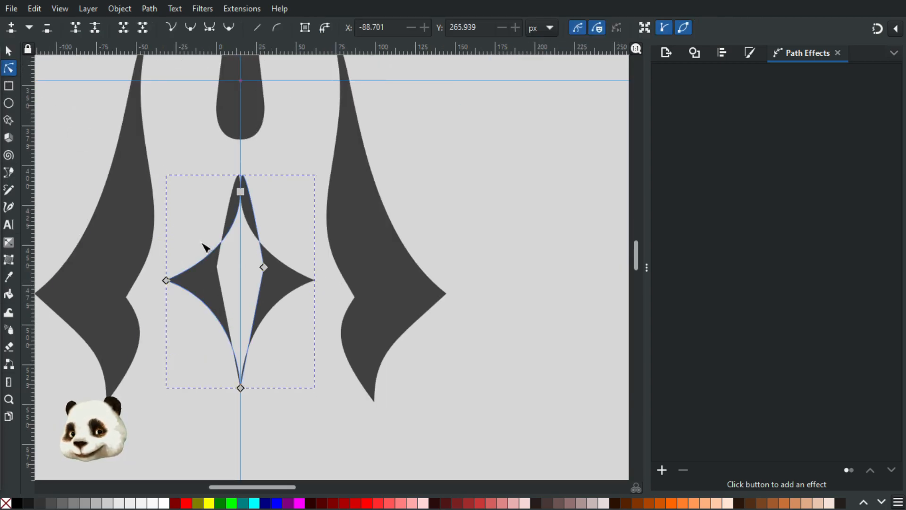
click(241, 389)
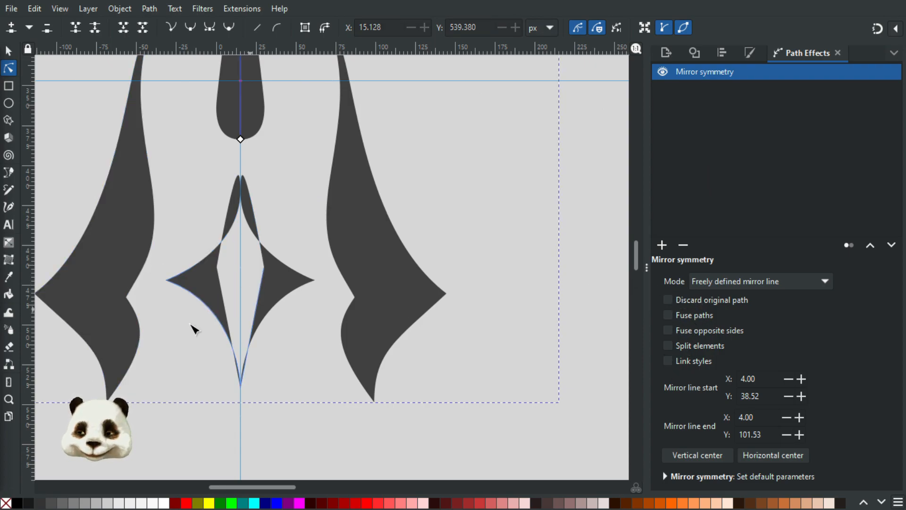
click(199, 279)
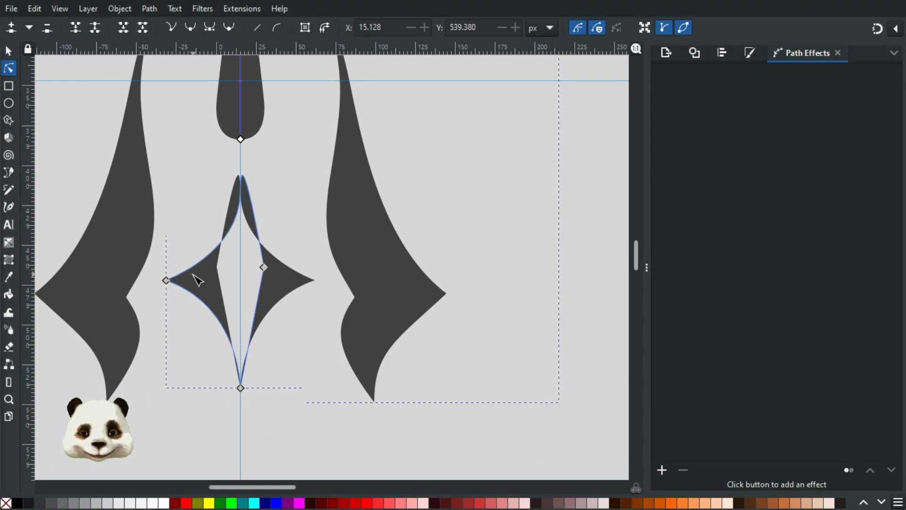
click(241, 389)
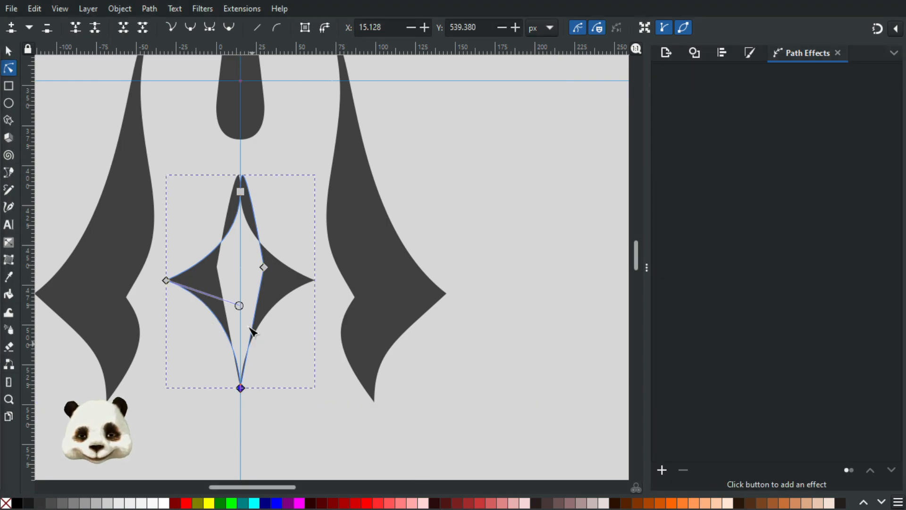
click(244, 193)
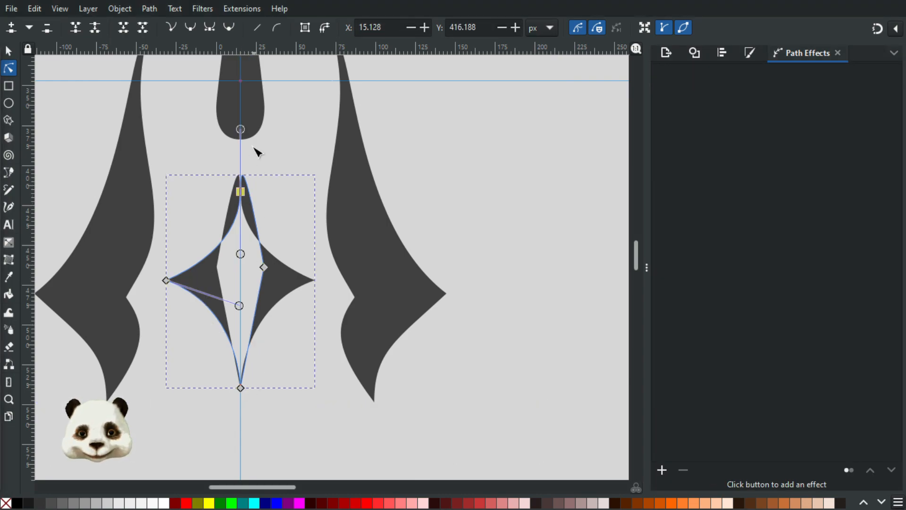
ctrl+click(242, 254)
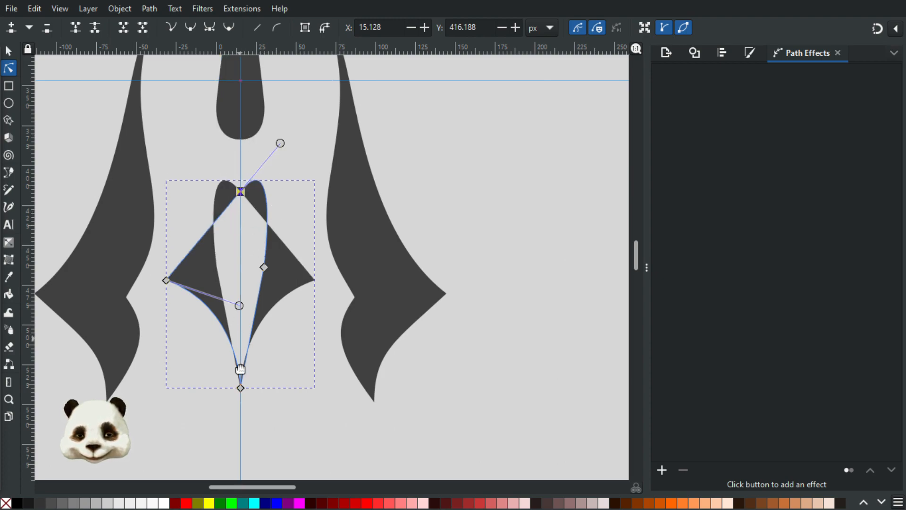
drag(243, 389, 223, 397)
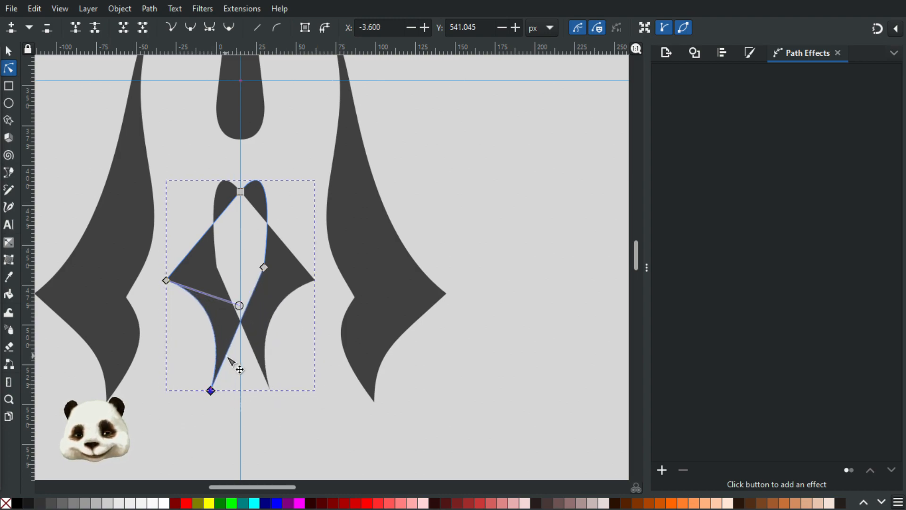
key(ctrl+z)
drag(227, 333, 220, 339)
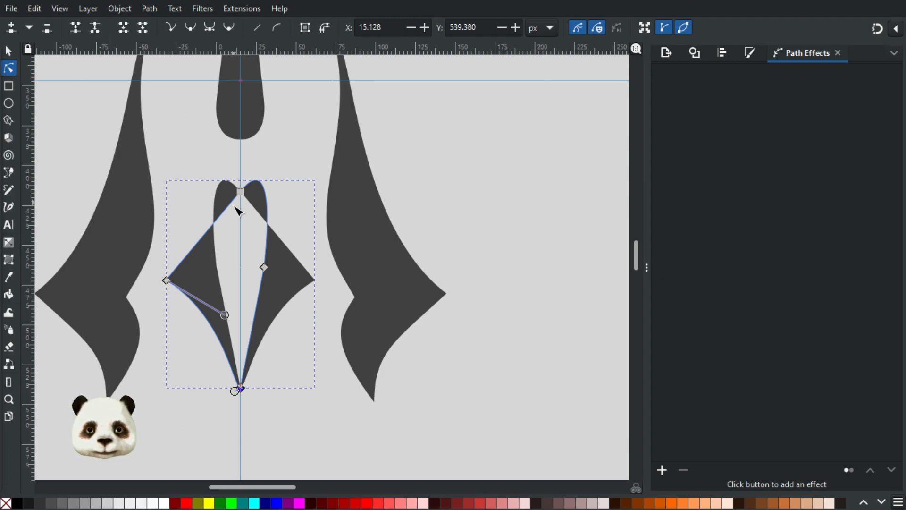
drag(232, 201, 279, 204)
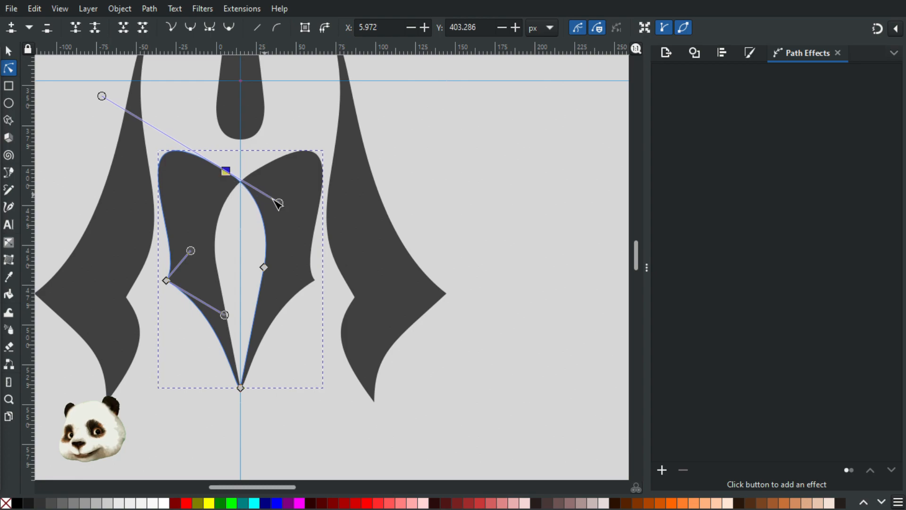
ctrl+click(279, 203)
drag(225, 171, 237, 189)
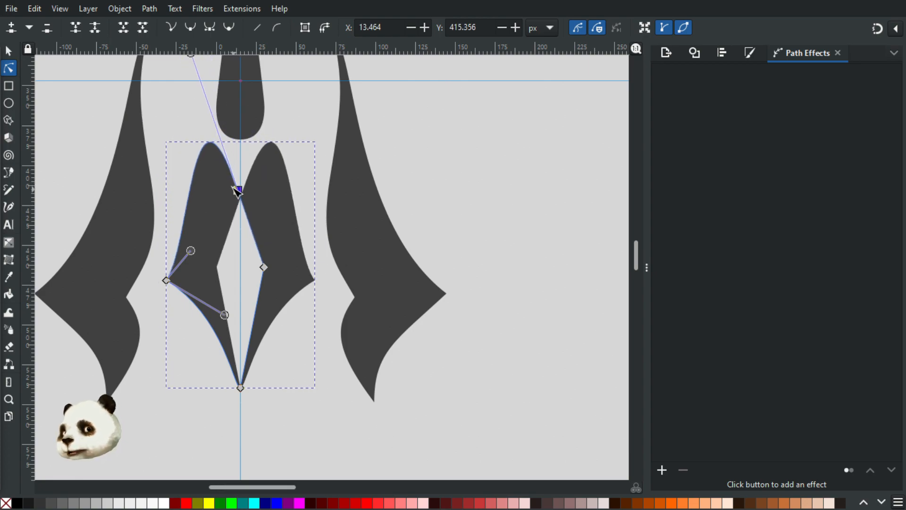
click(9, 51)
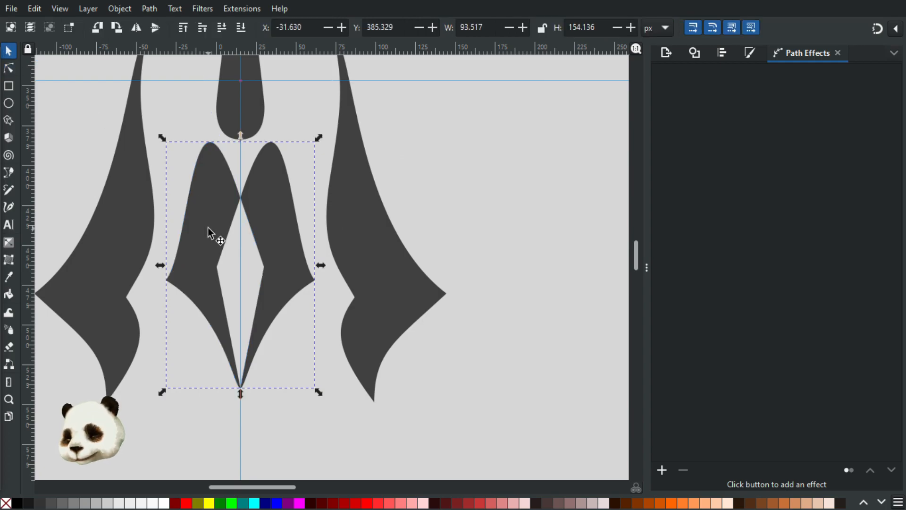
key(Delete)
ctrl+scroll(200, 263, down, 2)
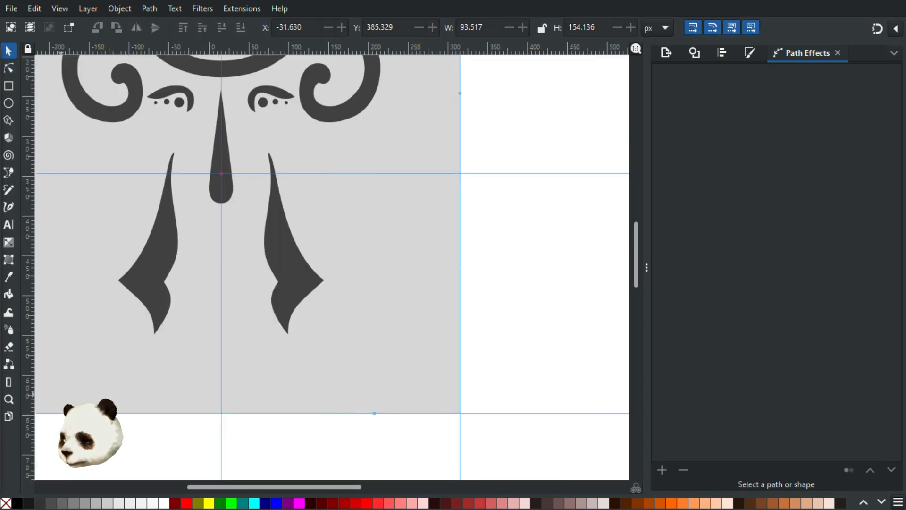
Step: Draw a small closed four-pointed diamond path low on the page
key(b)
click(148, 366)
drag(175, 345, 195, 310)
drag(183, 381, 180, 402)
drag(149, 366, 122, 360)
Step: Move the diamond under the nose onto the centre guide with snapping on, then deselect
click(8, 51)
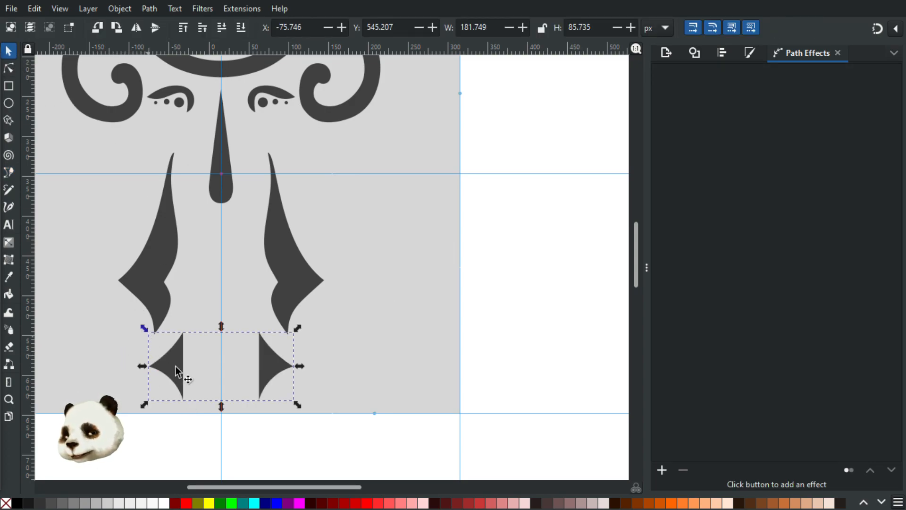
drag(181, 359, 211, 277)
key(shift+5)
key(shift+5)
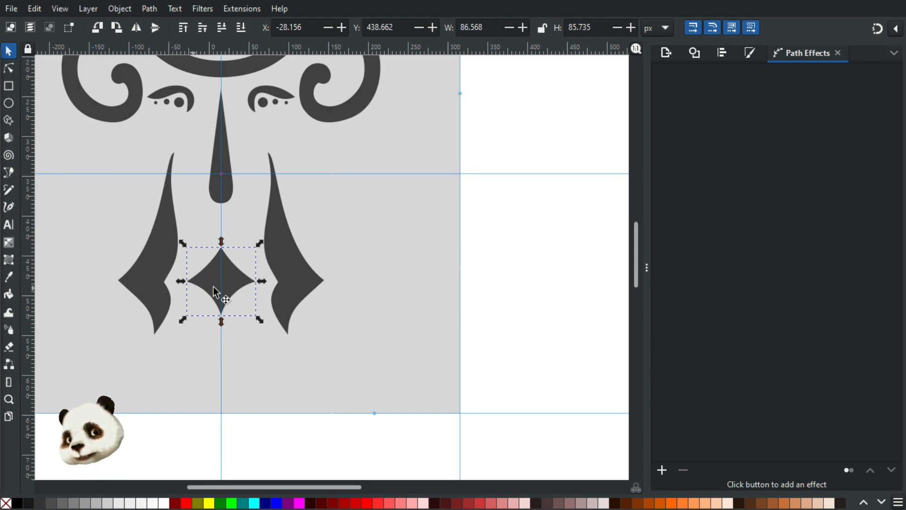
scroll(234, 313, up, 2)
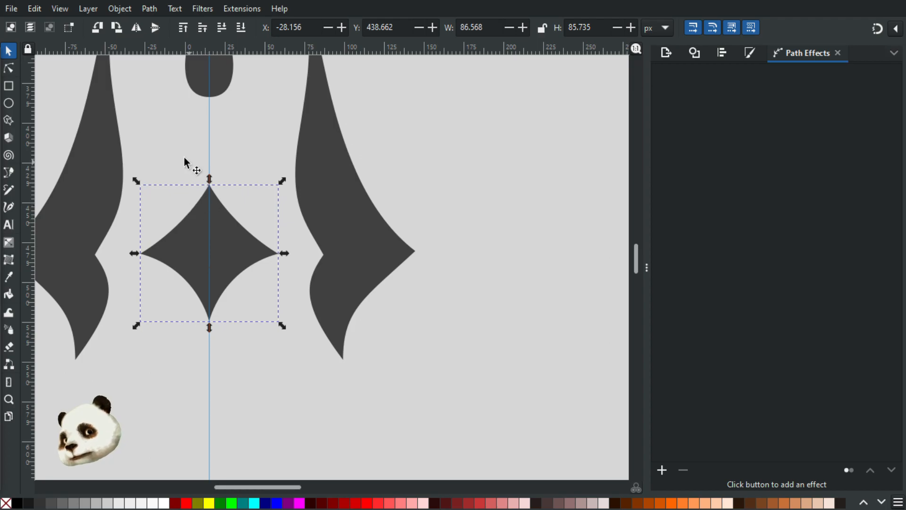
scroll(186, 163, down, 3)
drag(181, 185, 250, 300)
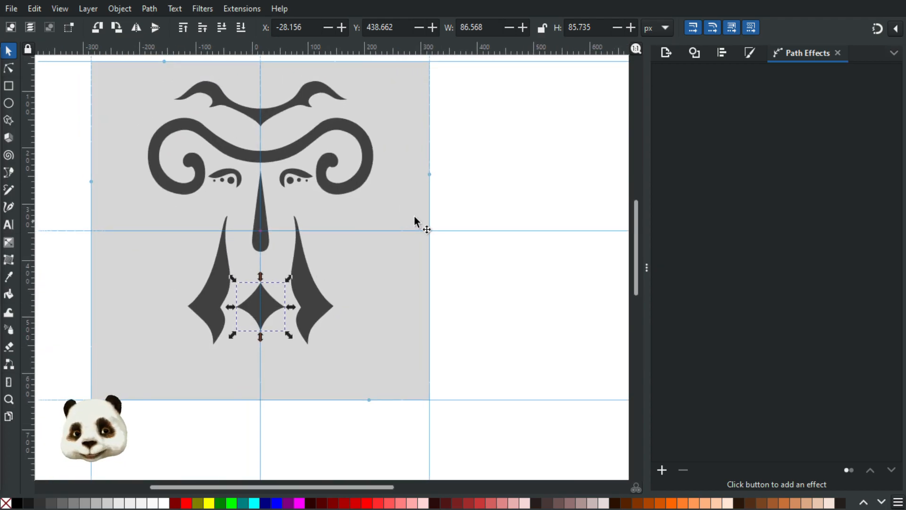
click(486, 296)
Step: Draw a closed crescent path left of the nose beside the long strokes
key(b)
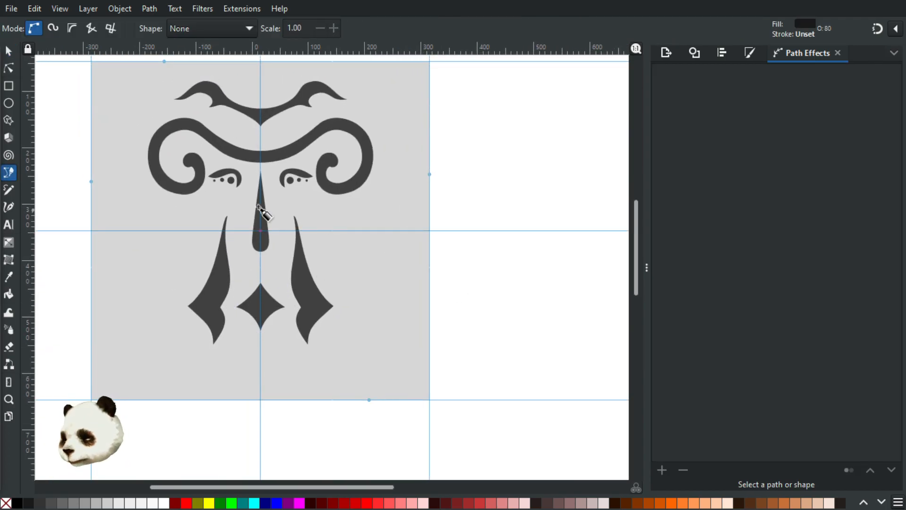
click(188, 213)
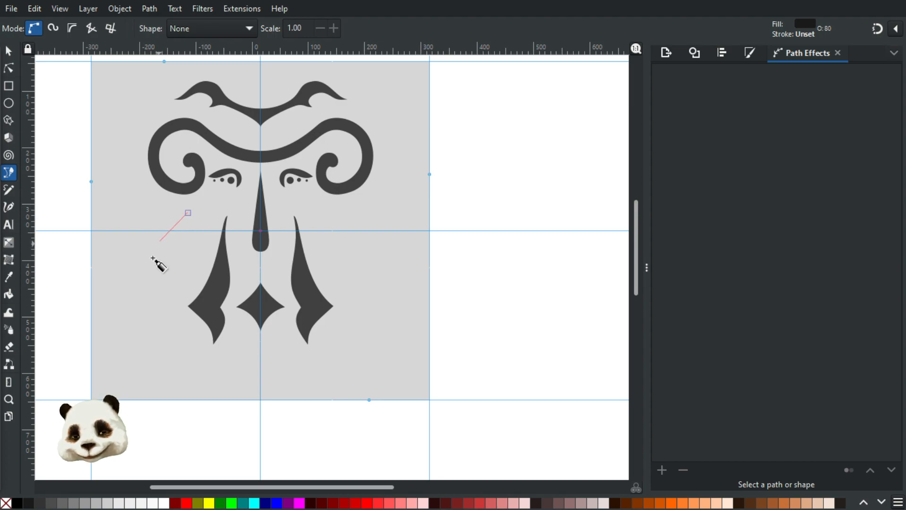
drag(135, 276, 118, 379)
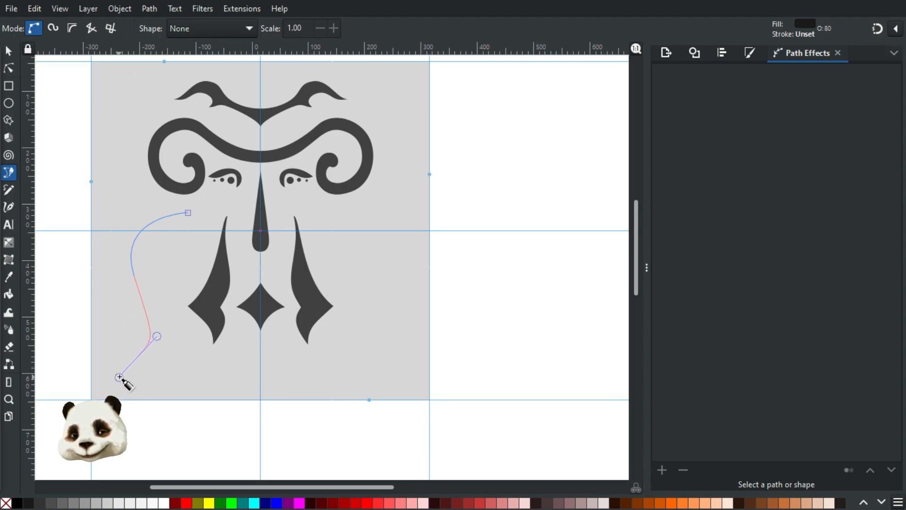
key(BackSpace)
drag(191, 249, 166, 211)
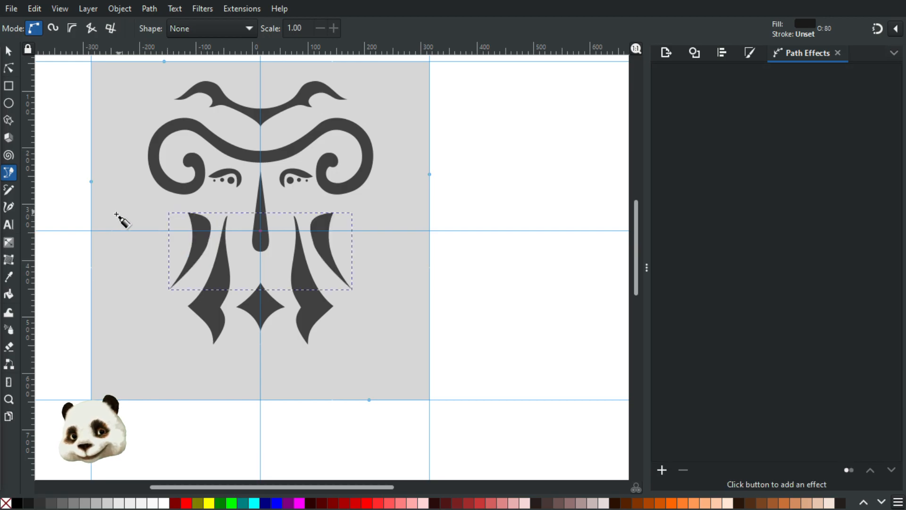
Step: Thin the crescent by adjusting its curve handles and moving a node down
click(9, 71)
scroll(211, 233, up, 1)
click(206, 246)
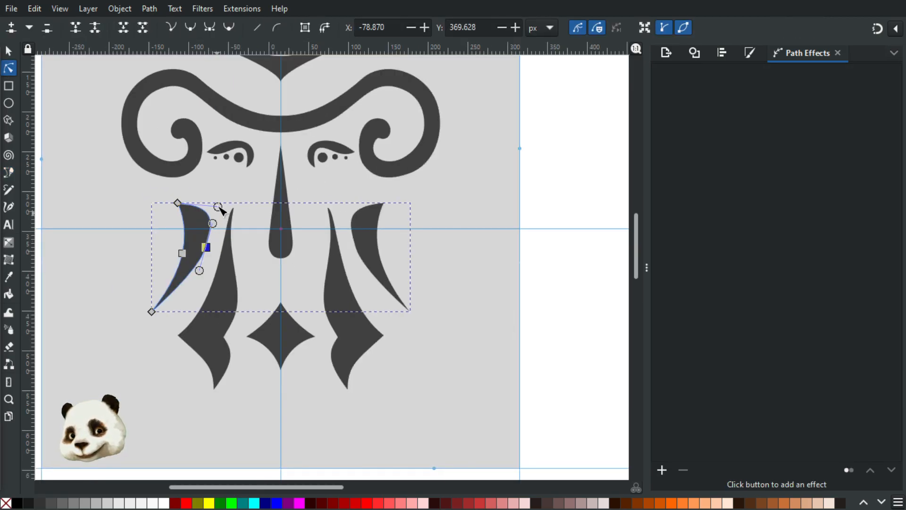
drag(217, 207, 208, 208)
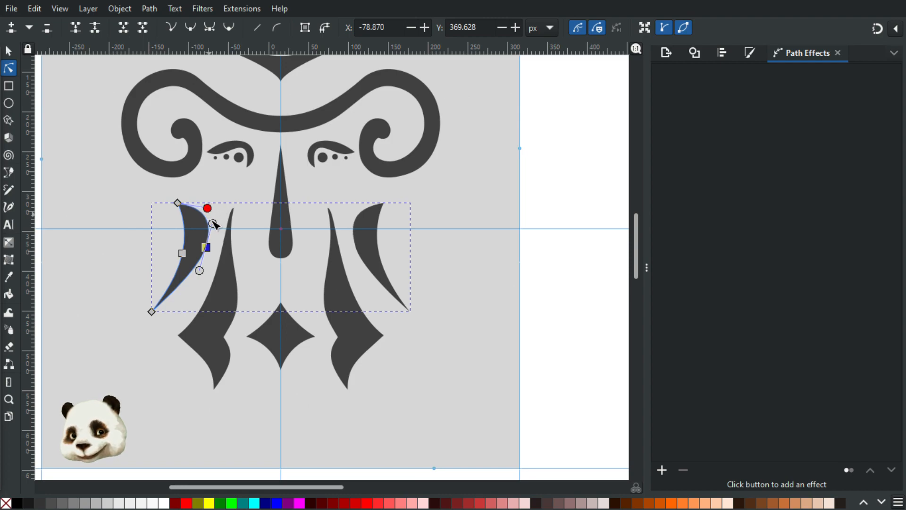
drag(206, 247, 207, 255)
click(249, 192)
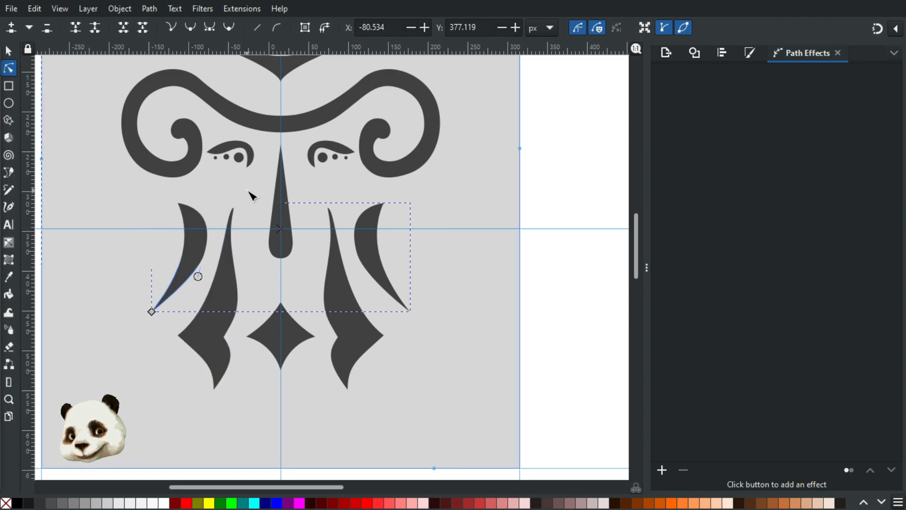
Step: Draw a slender closed curved sliver between the nose and the long left stroke
key(b)
click(245, 223)
drag(254, 271, 253, 293)
click(248, 302)
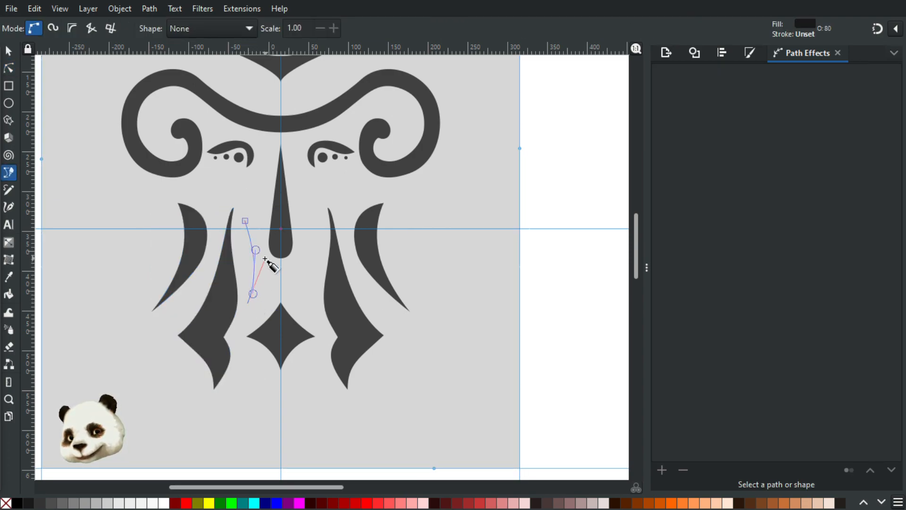
drag(264, 261, 260, 243)
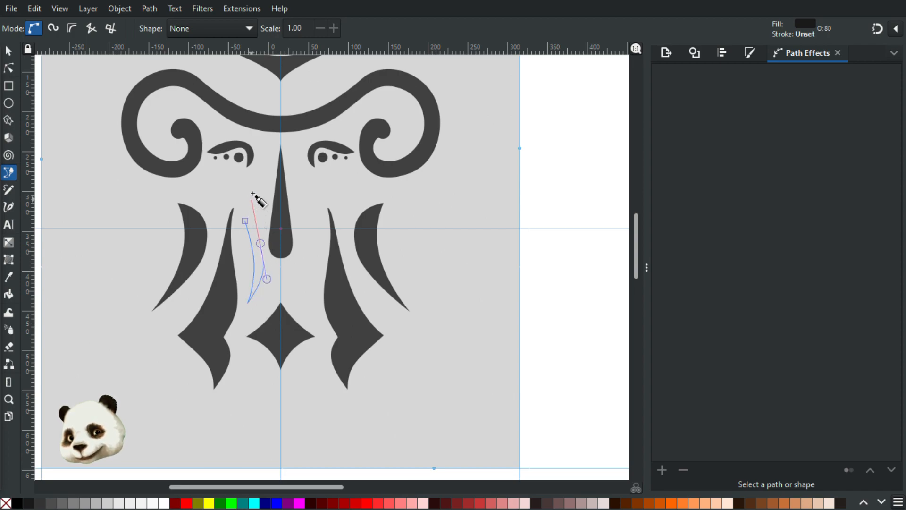
drag(260, 186, 264, 175)
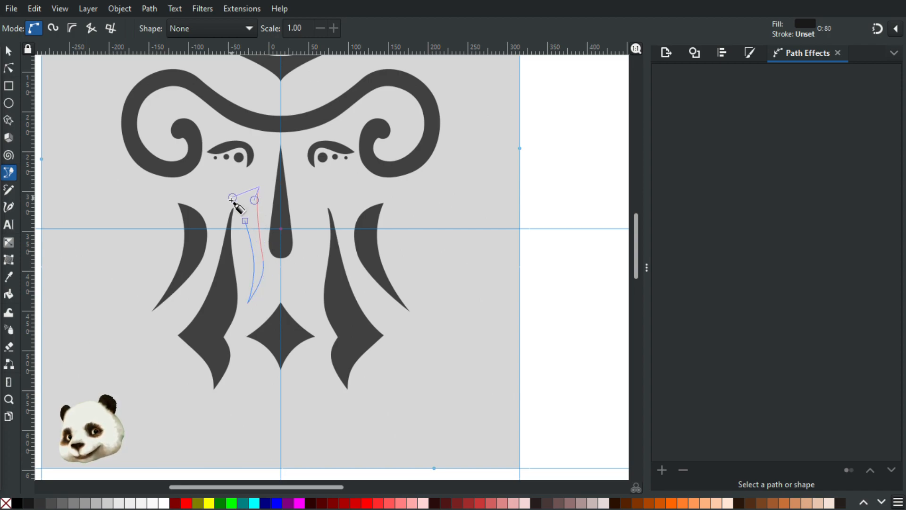
click(245, 221)
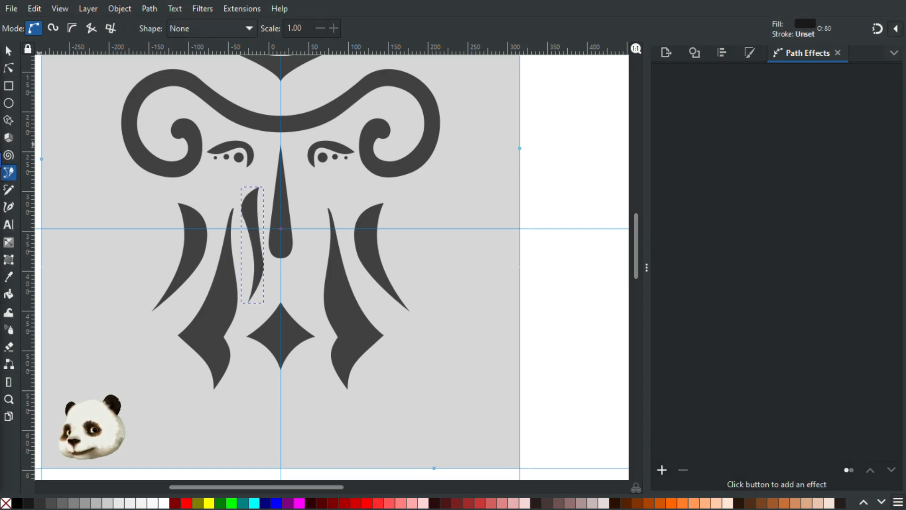
click(1, 155)
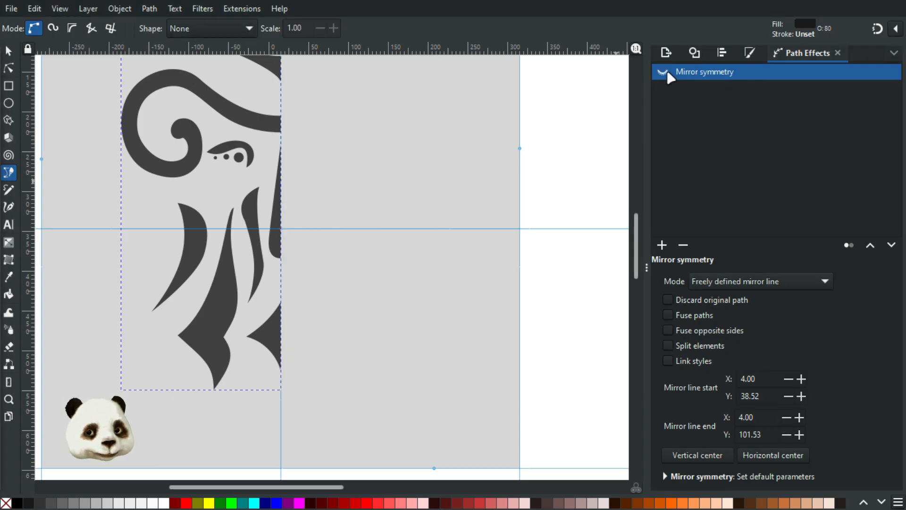
Step: Bring the face design into view, try nudging the top ornament, then undo it
scroll(514, 141, down, 2)
drag(491, 153, 423, 216)
click(9, 51)
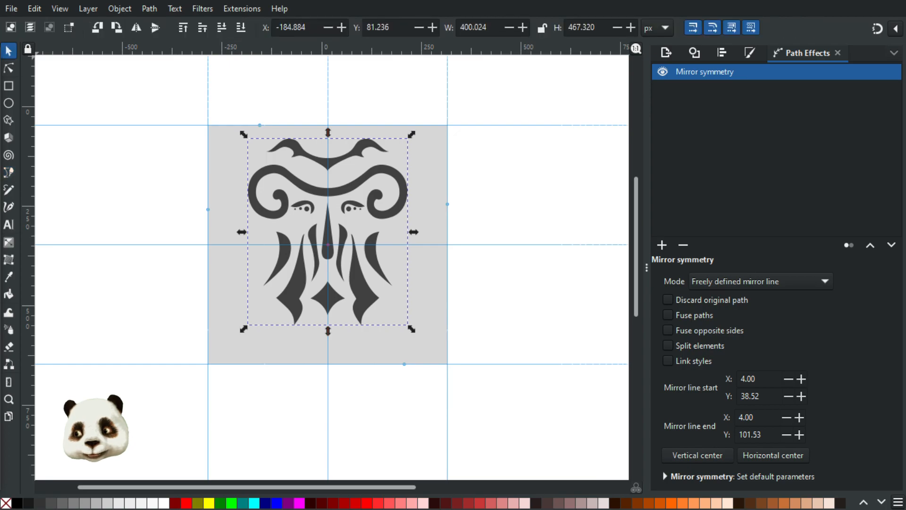
click(325, 171)
drag(325, 170, 316, 172)
click(290, 172)
ctrl+click(316, 167)
key(ctrl+z)
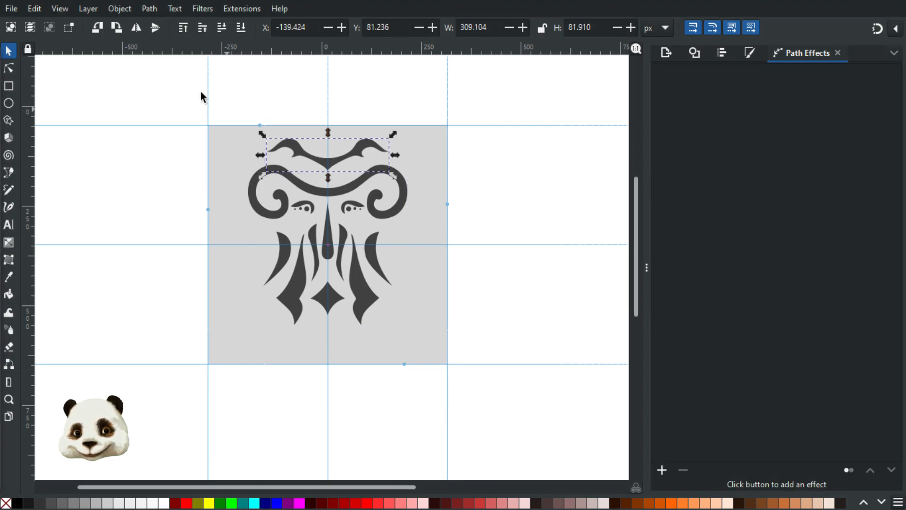
click(265, 98)
Step: Move all face design paths down about 20 px and scale them to W≈420
drag(217, 89, 445, 395)
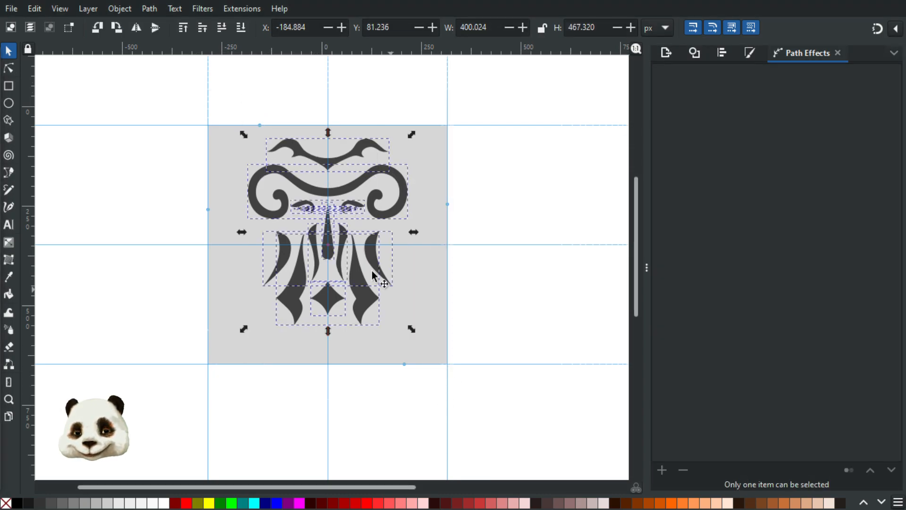
drag(367, 295, 372, 314)
drag(410, 147, 436, 149)
click(520, 173)
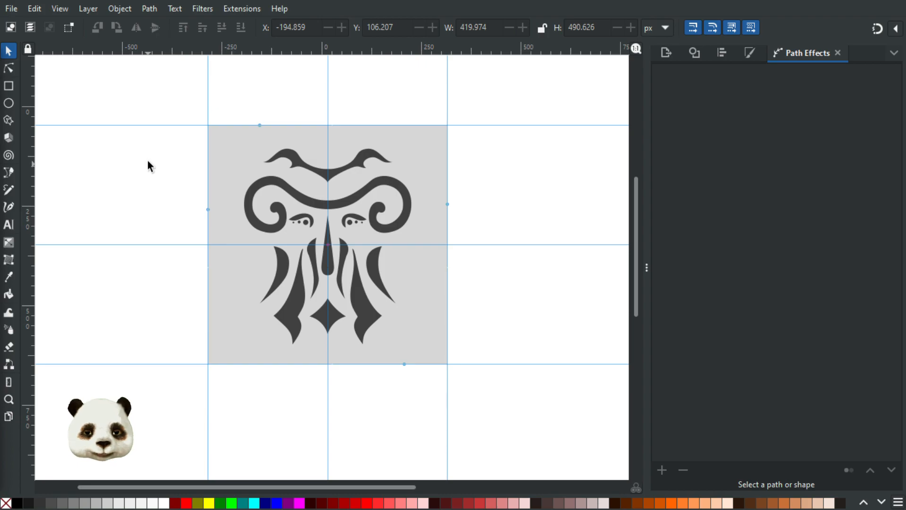
click(10, 70)
Step: Pull the top ornament's centre point lower and reshape its left wing curve
click(330, 186)
ctrl+scroll(330, 186, up, 3)
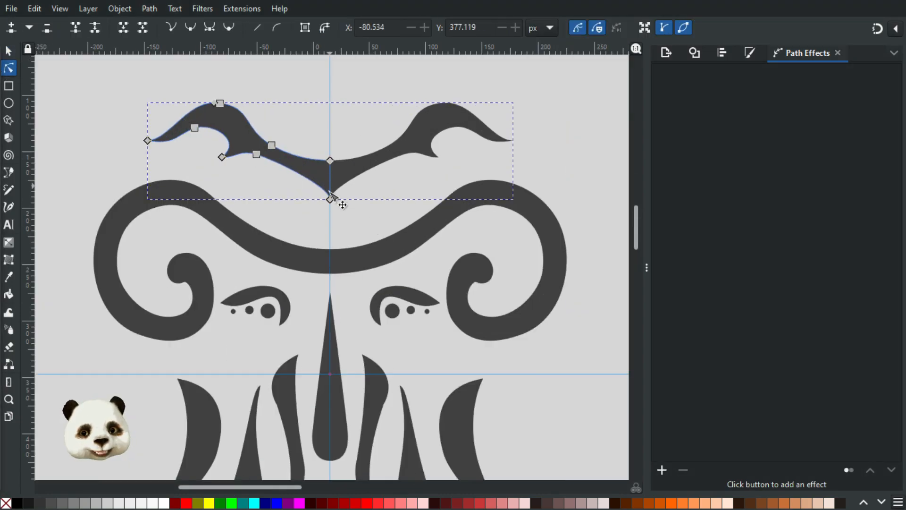
drag(333, 205, 333, 220)
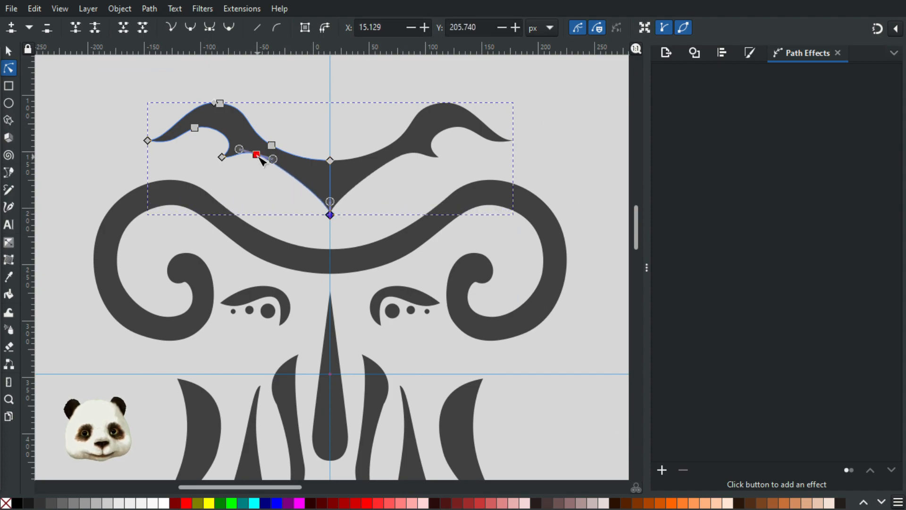
drag(259, 160, 275, 135)
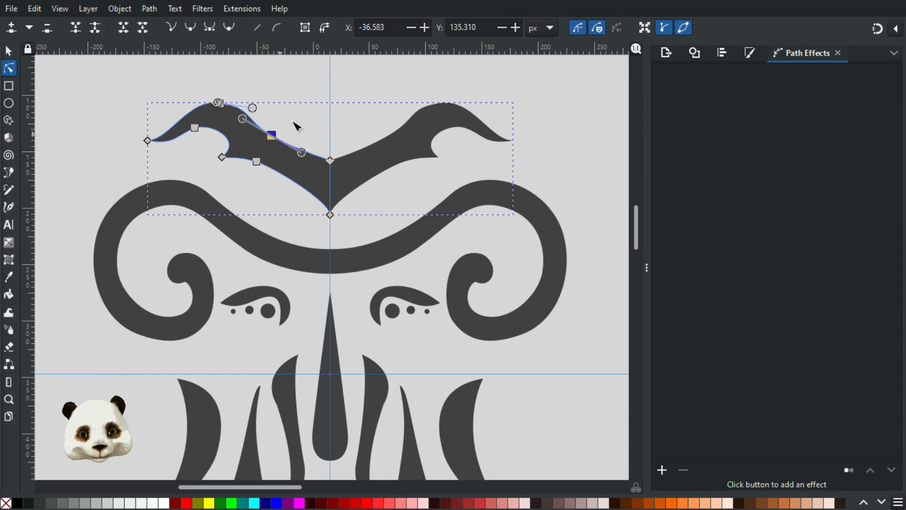
click(310, 88)
scroll(302, 107, down, 4)
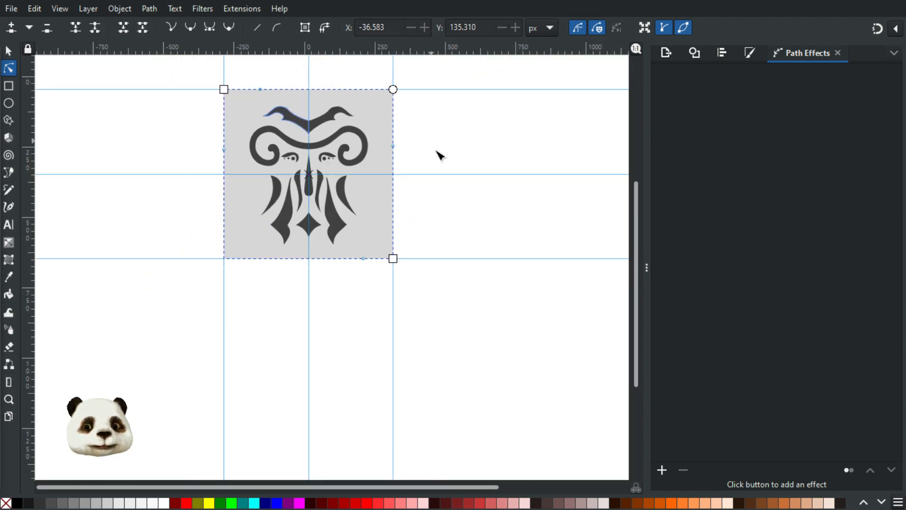
Step: Drag the long left stroke's middle node left so it bows further outward
click(439, 208)
scroll(289, 233, up, 3)
click(290, 224)
drag(293, 224, 282, 223)
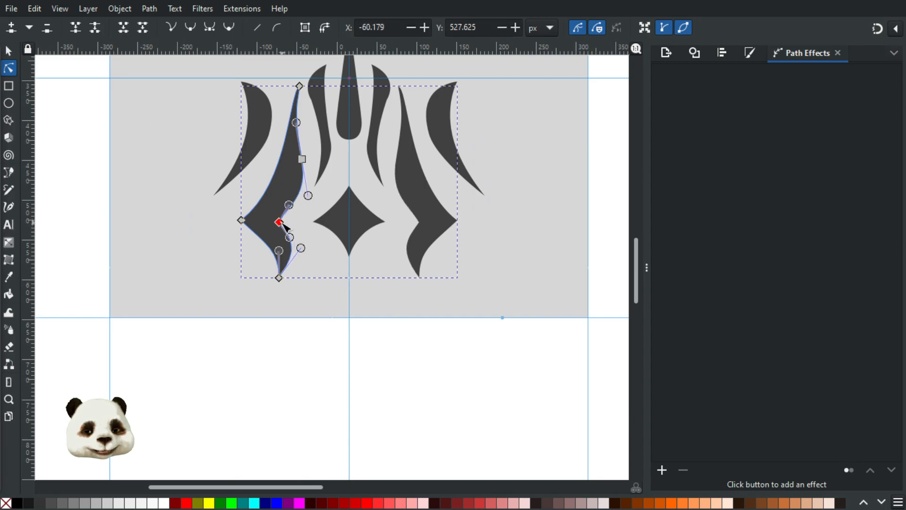
click(336, 234)
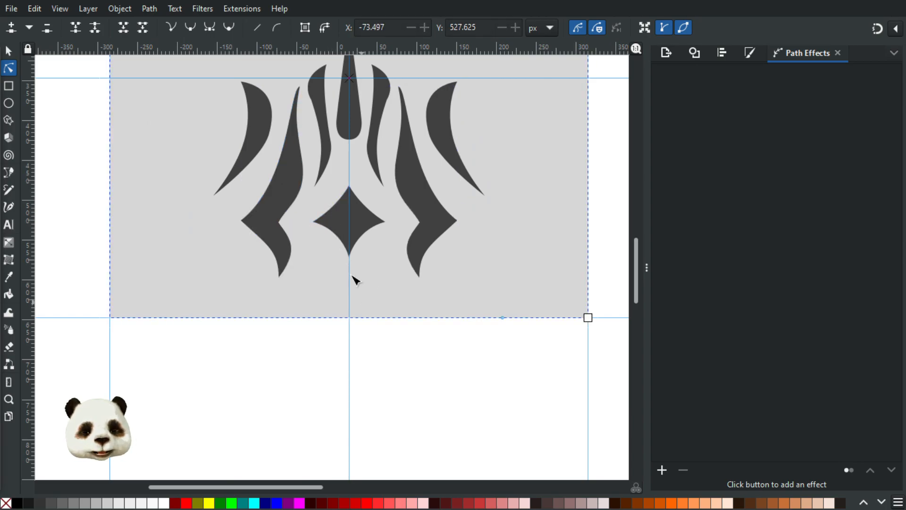
scroll(354, 279, down, 4)
click(433, 242)
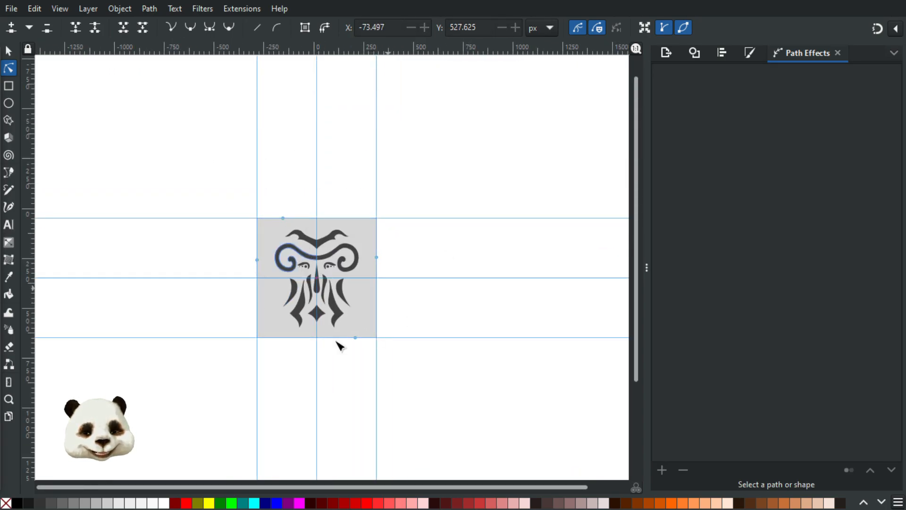
scroll(381, 314, up, 2)
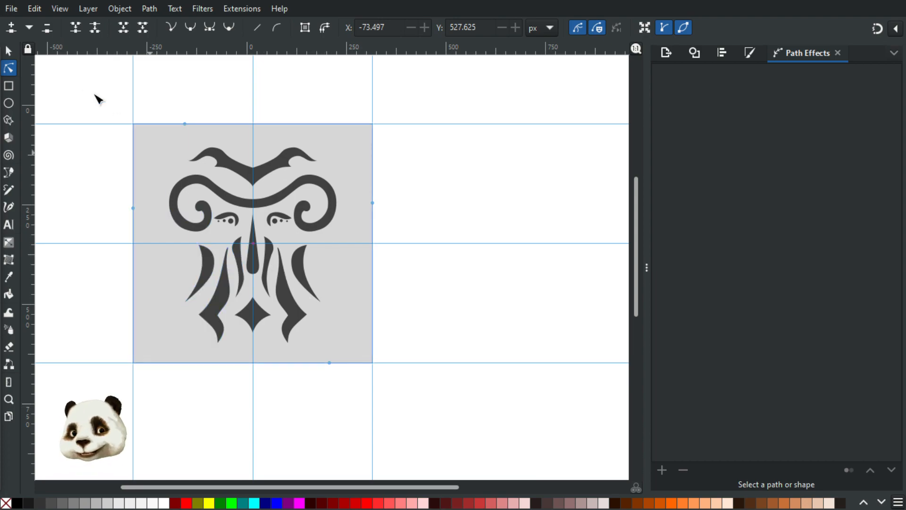
Step: Select the whole face ornament and move a copy far to the right
click(8, 50)
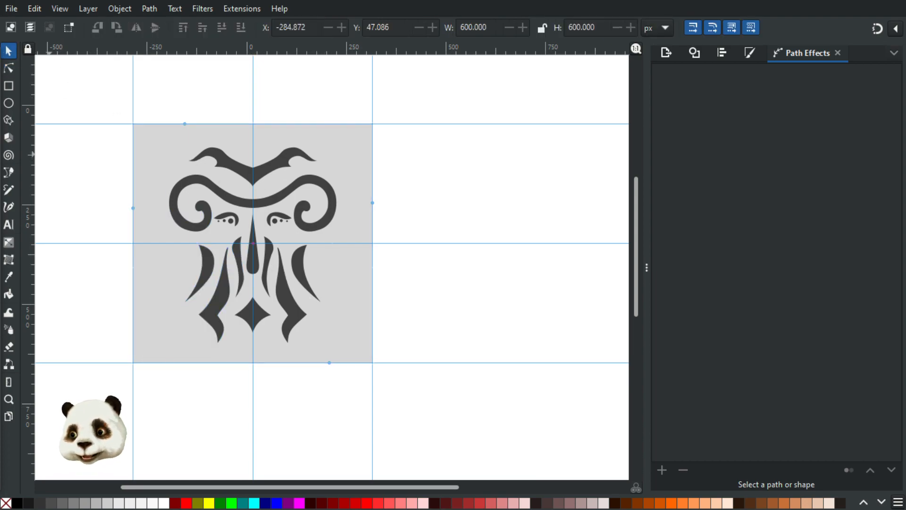
key(ctrl+a)
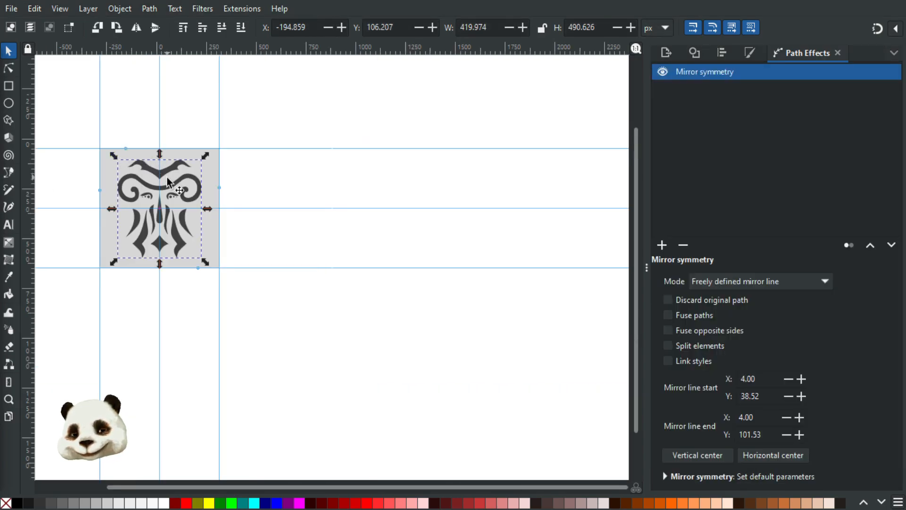
drag(385, 203, 635, 210)
drag(399, 192, 526, 194)
click(308, 196)
scroll(302, 218, left, 4)
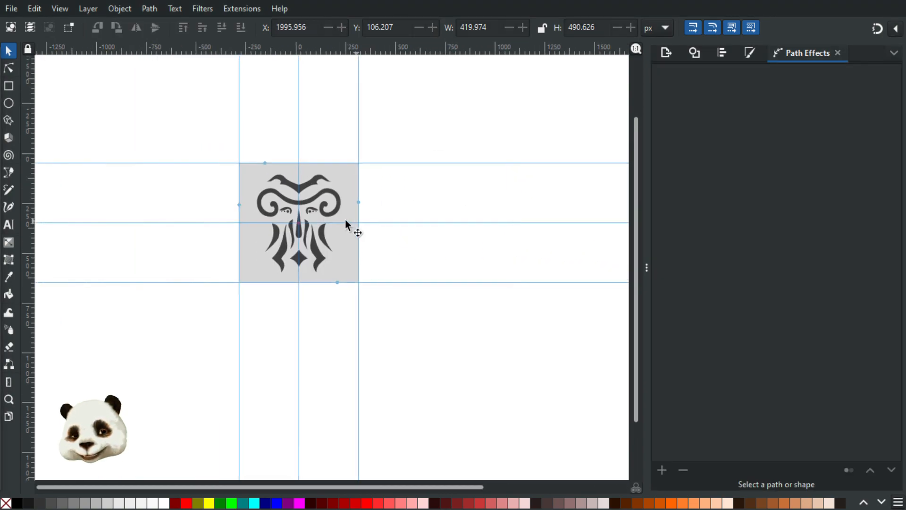
scroll(345, 219, up, 1)
scroll(322, 219, up, 1)
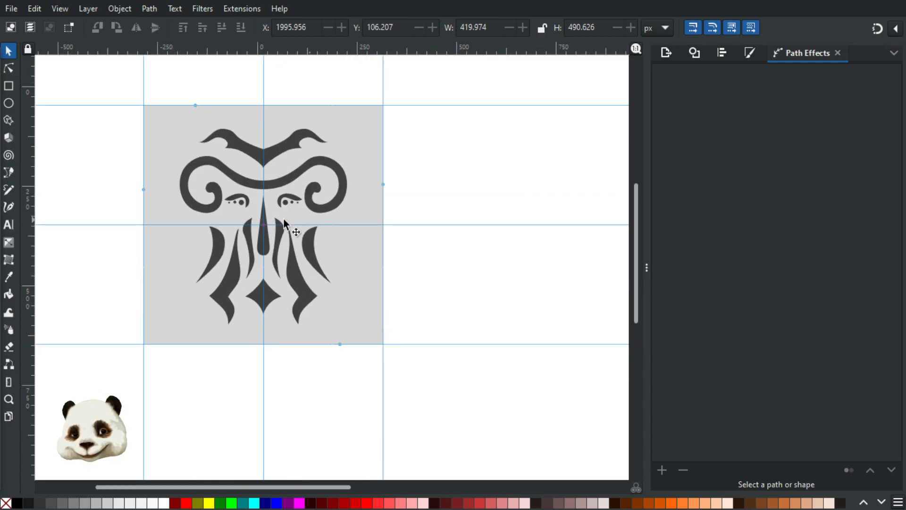
Step: Flatten the right copy's mirror symmetry to a path, ungroup it, and recombine the pieces
click(211, 164)
key(ctrl+shift+g)
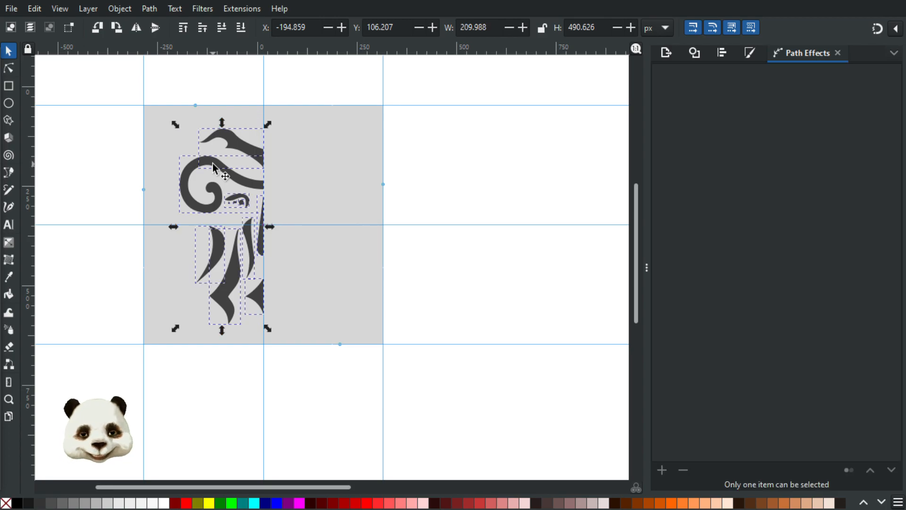
key(ctrl+z)
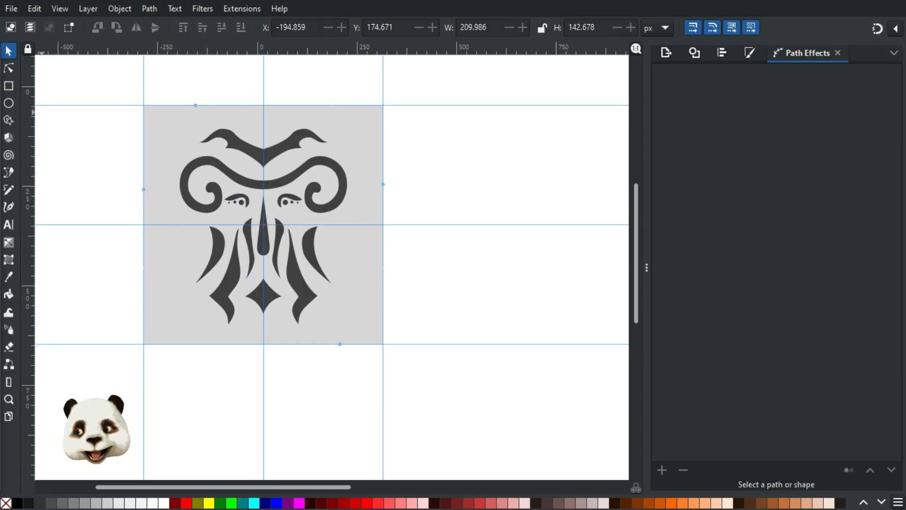
key(Tab)
key(ctrl+shift+c)
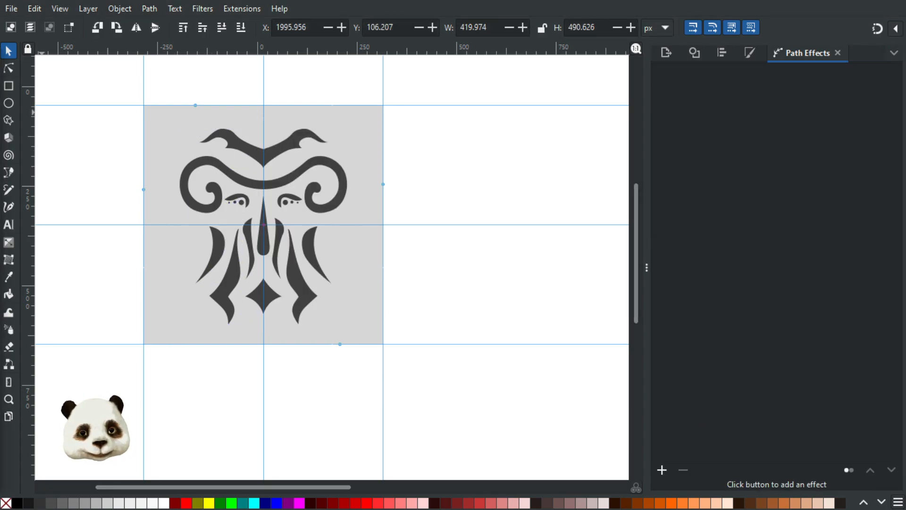
key(ctrl+shift+g)
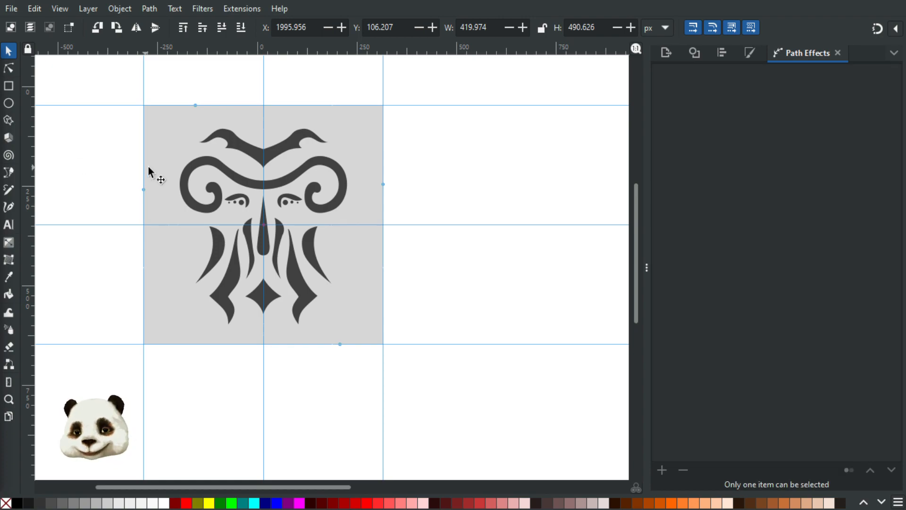
key(ctrl+plus)
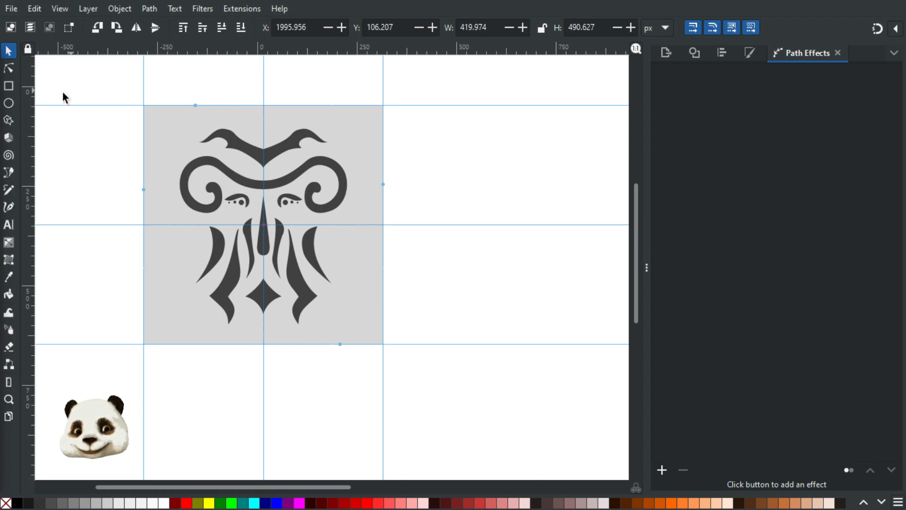
Step: Check the curl path's nodes and bring the right ornament copy closer to the left one
click(9, 68)
click(253, 184)
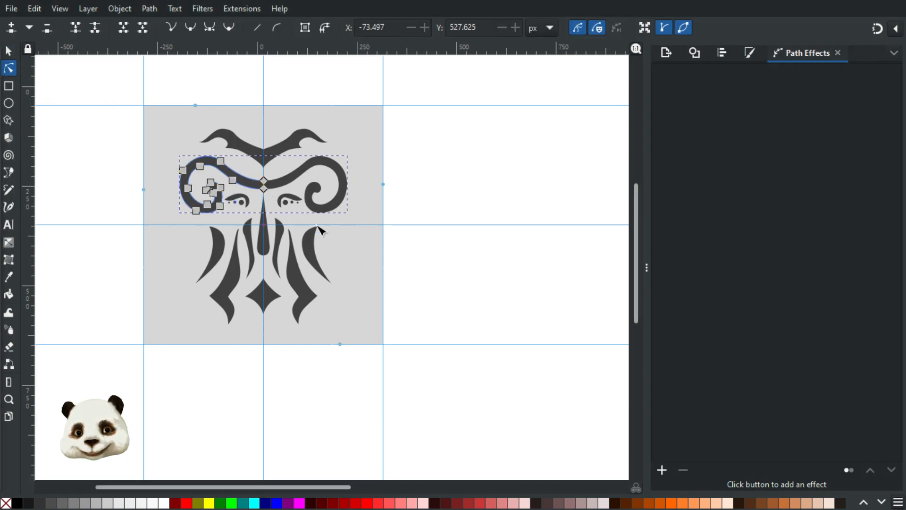
click(447, 170)
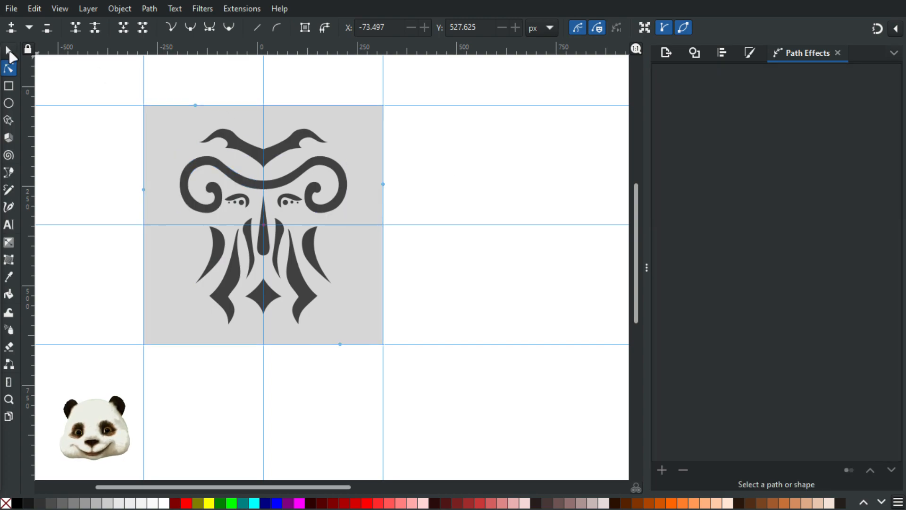
click(8, 50)
key(alt+Tab)
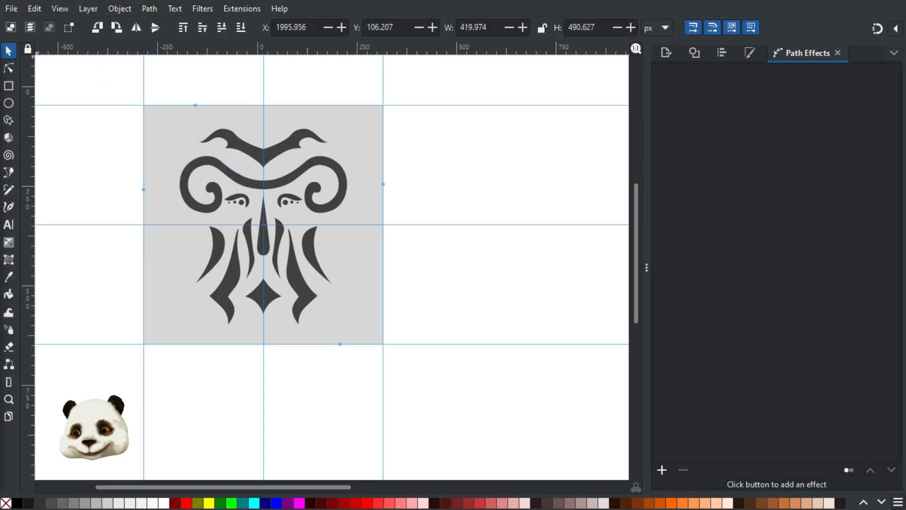
ctrl+scroll(366, 236, down, 4)
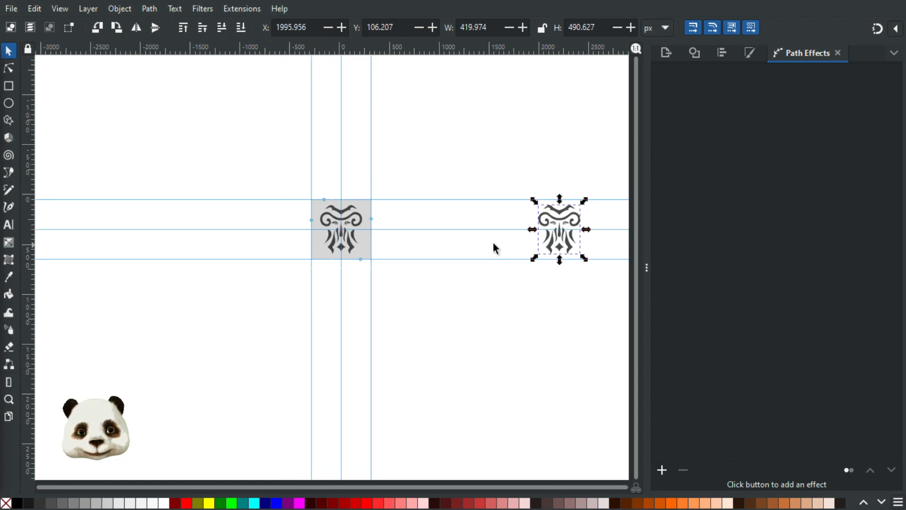
ctrl+scroll(495, 247, up, 1)
click(443, 223)
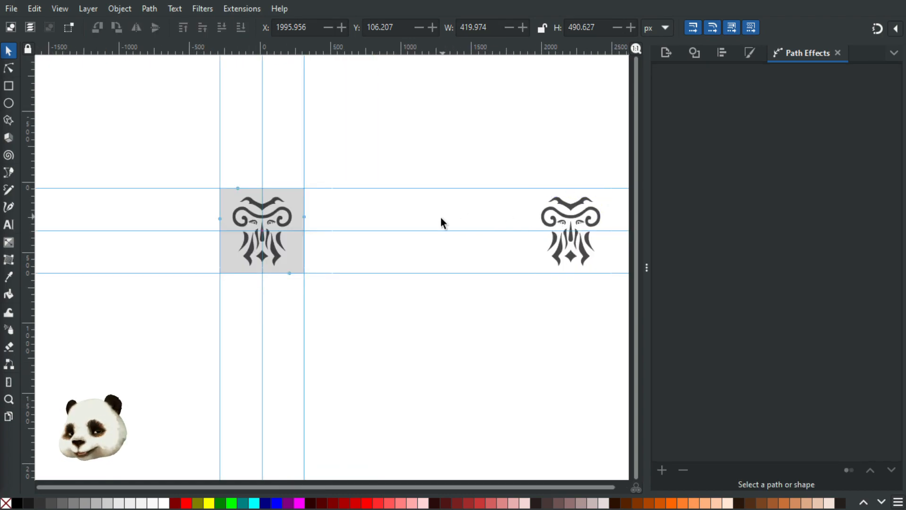
key(ctrl+z)
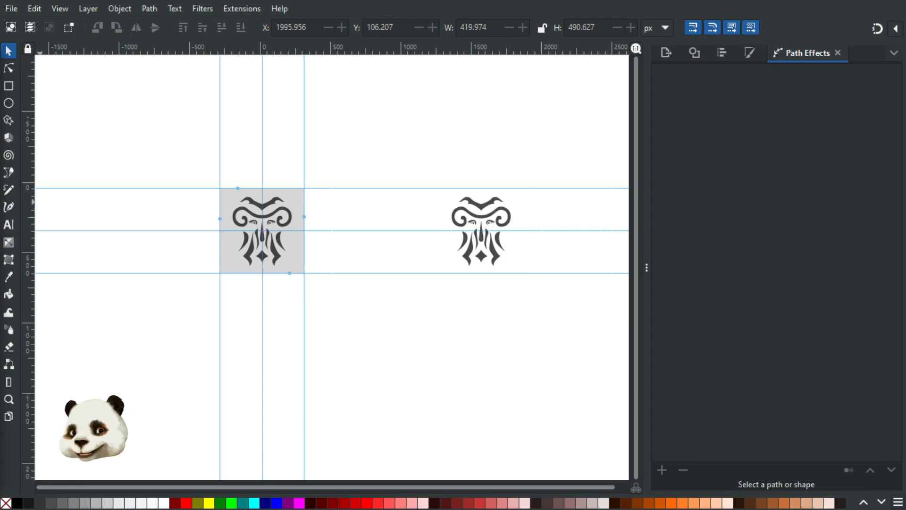
Step: Flatten the left ornament's mirror symmetry and combine its pieces into one path
key(Tab)
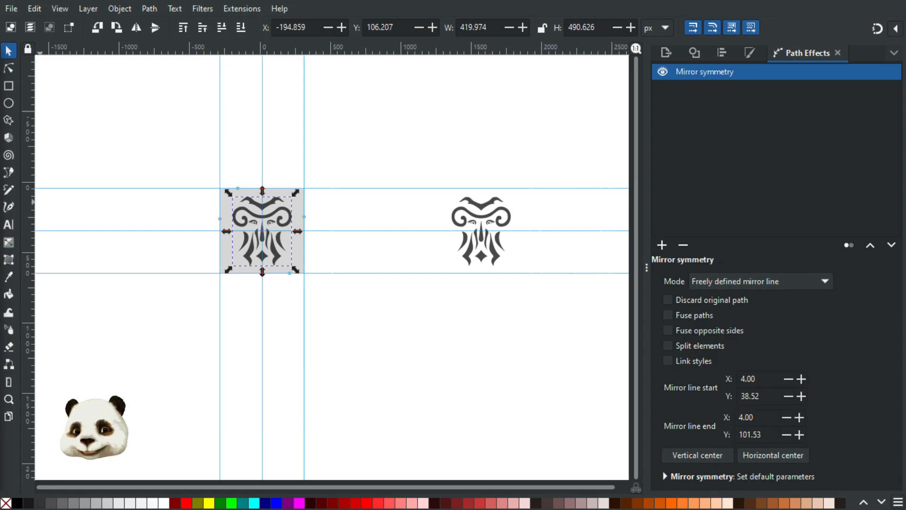
key(ctrl+shift+c)
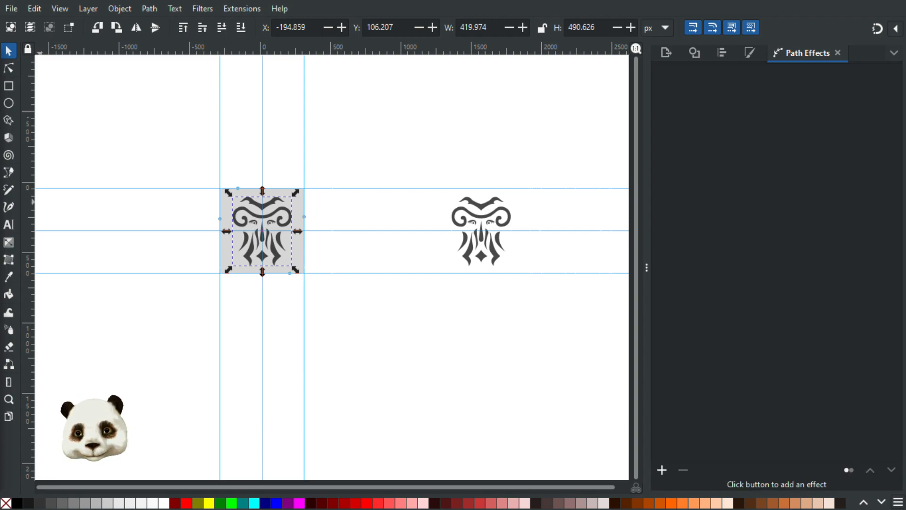
key(ctrl+shift+k)
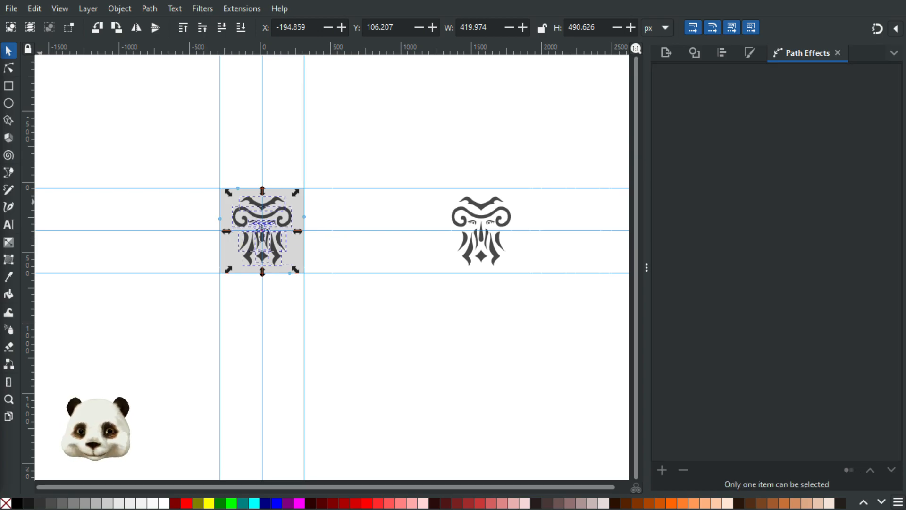
key(ctrl+k)
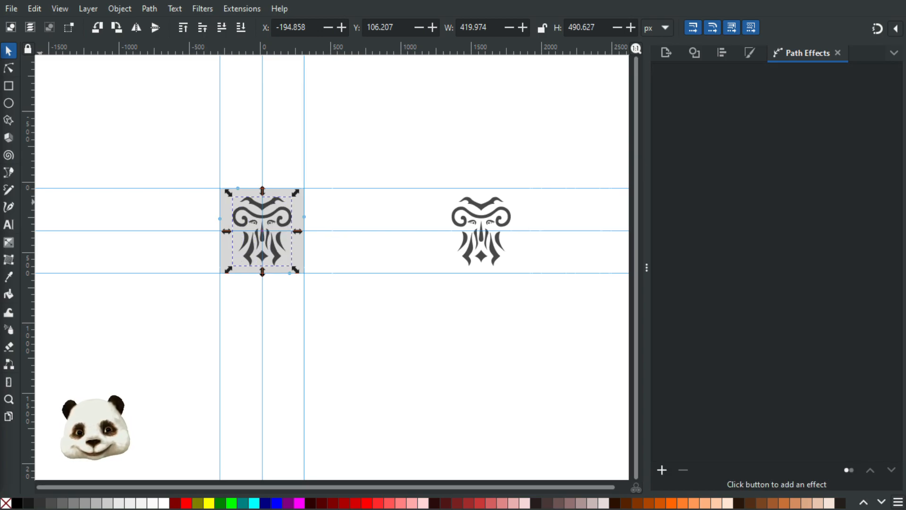
ctrl+scroll(366, 199, up, 3)
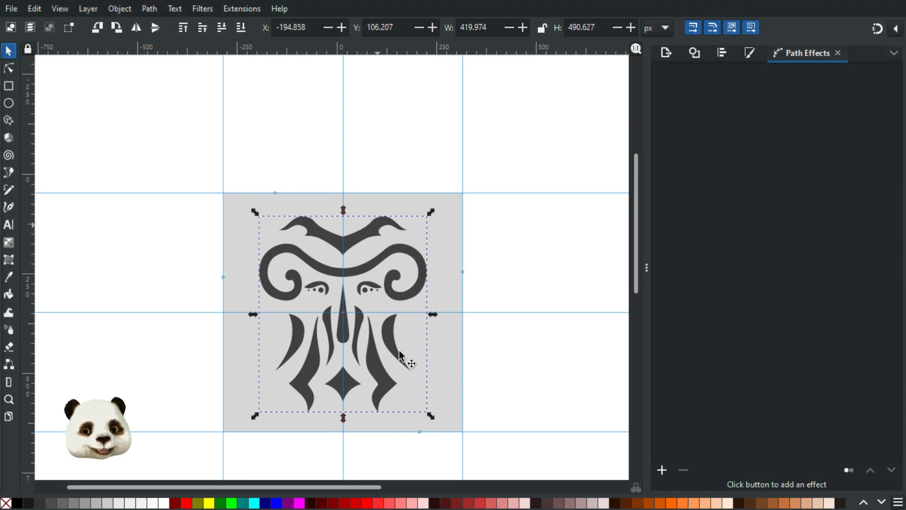
Step: Place a copy of the grey square and ornament up-left and group them
shift+click(231, 211)
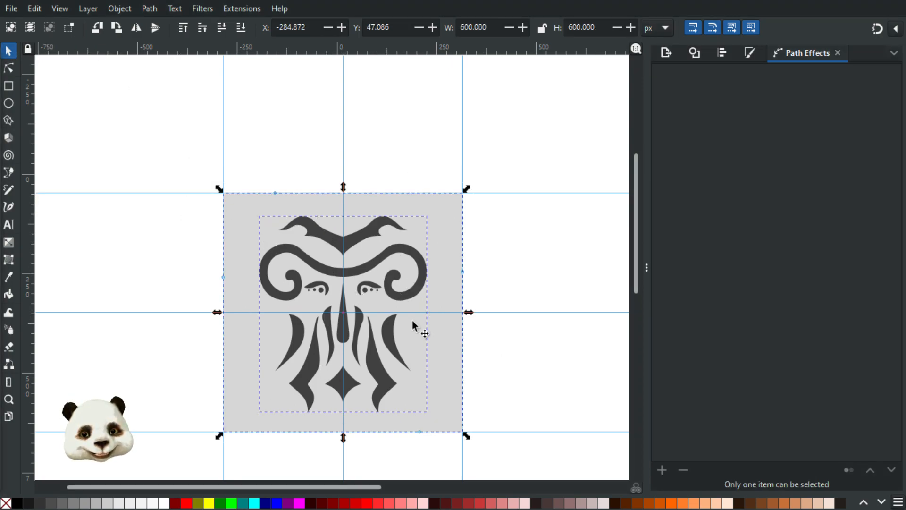
drag(445, 407, 321, 286)
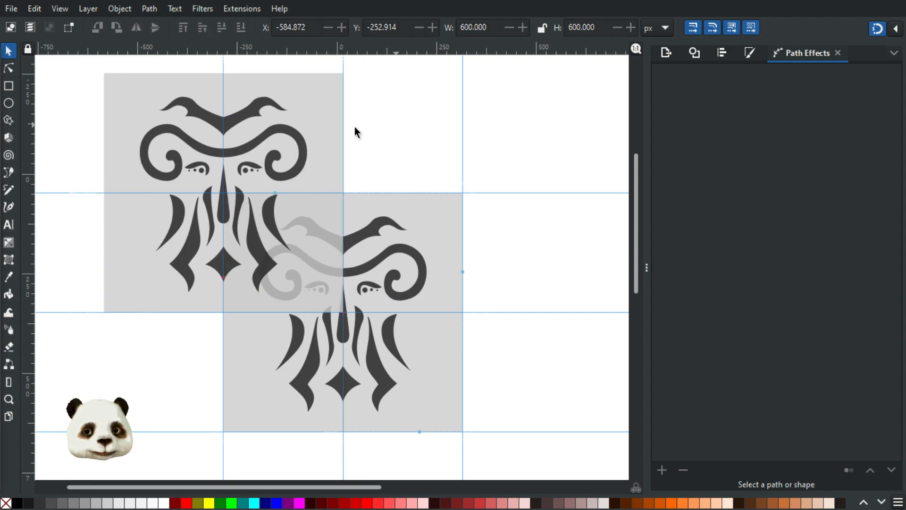
key(ctrl+g)
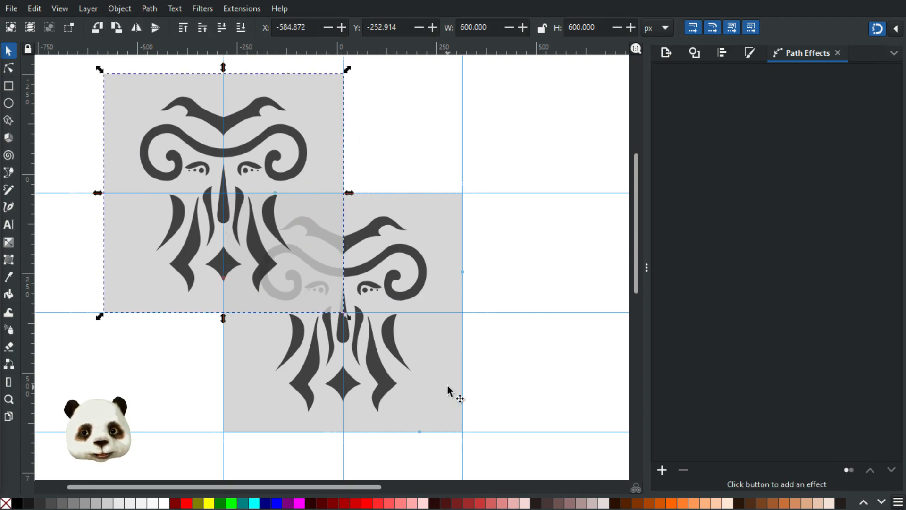
click(447, 385)
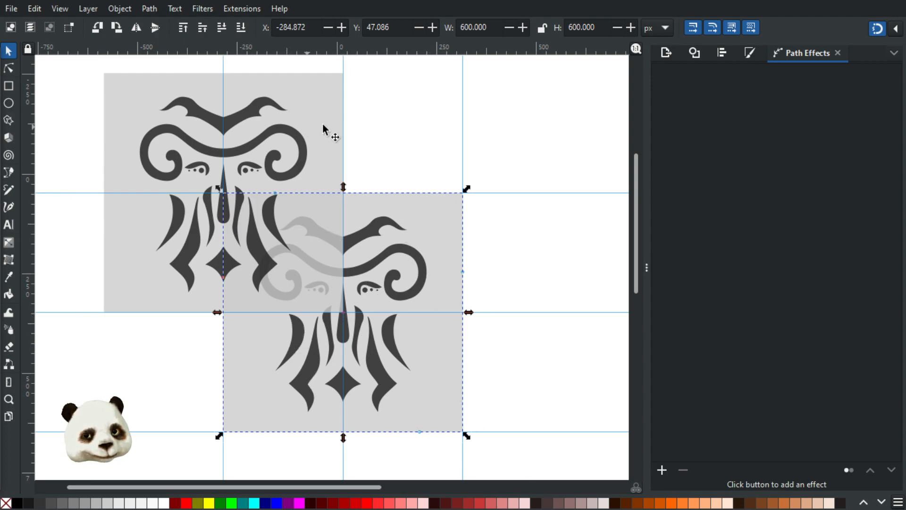
Step: Delete the upper-left grey square and its ornament
click(285, 152)
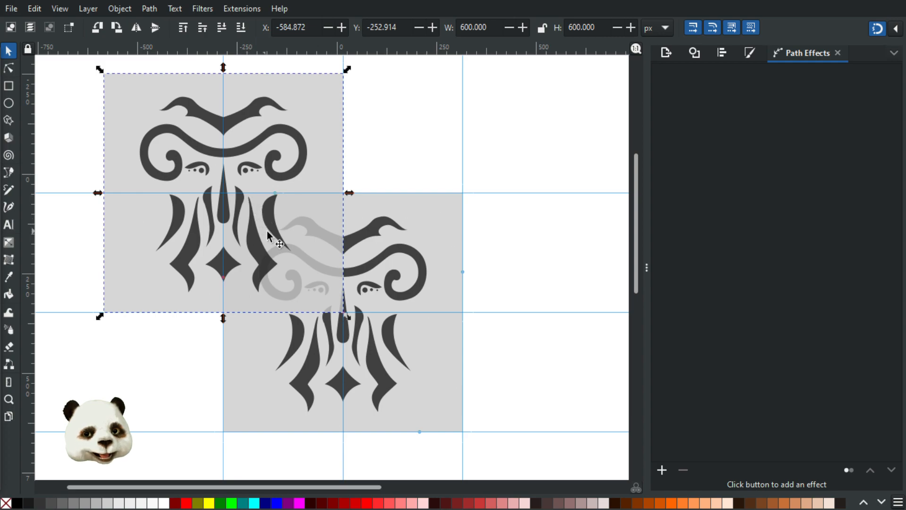
key(Delete)
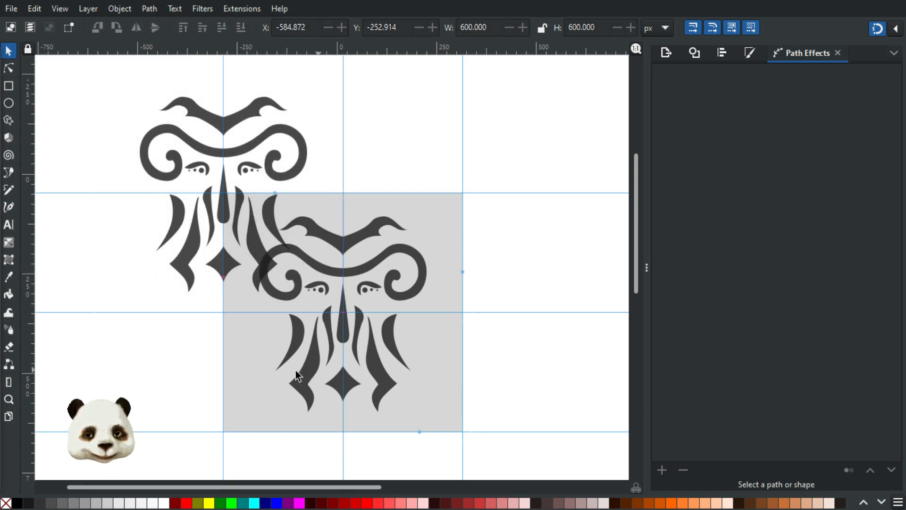
click(257, 243)
key(Delete)
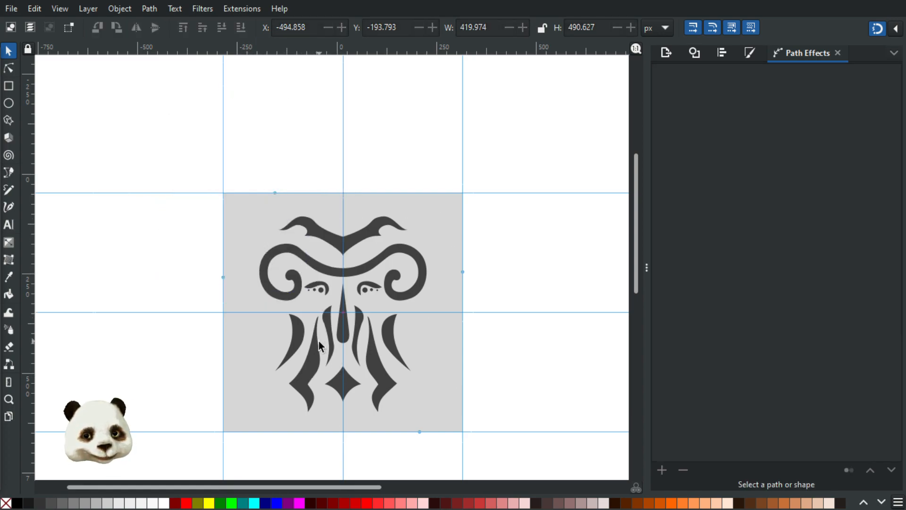
Step: Remove the lower-left and lower-right arm nodes from the remaining ornament
click(315, 355)
key(n)
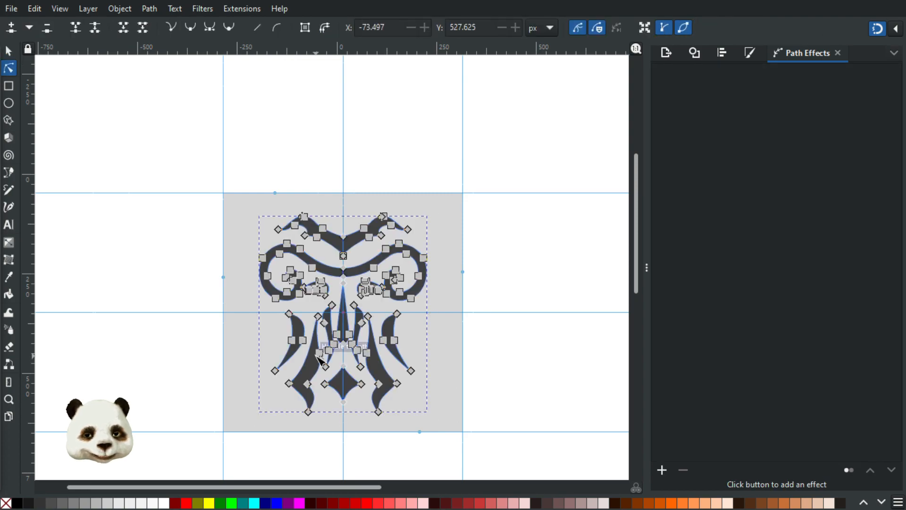
drag(271, 316, 324, 427)
key(Delete)
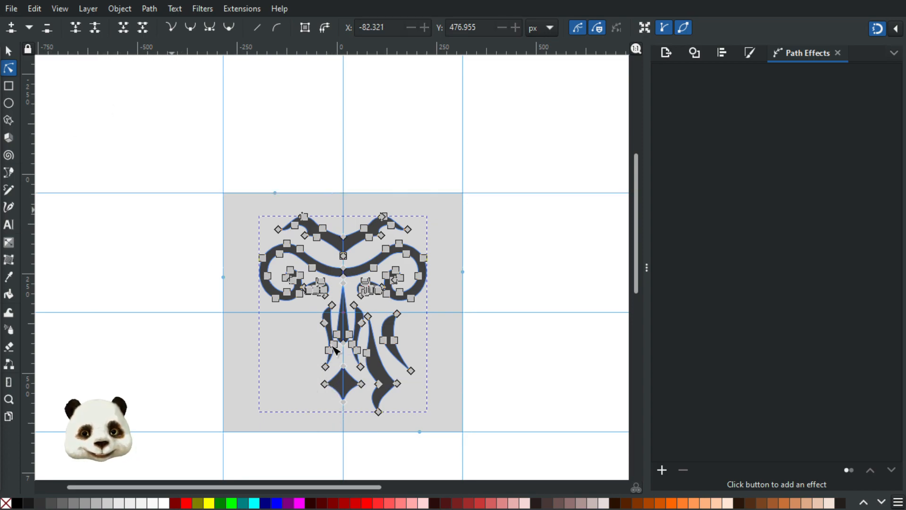
drag(416, 306, 367, 425)
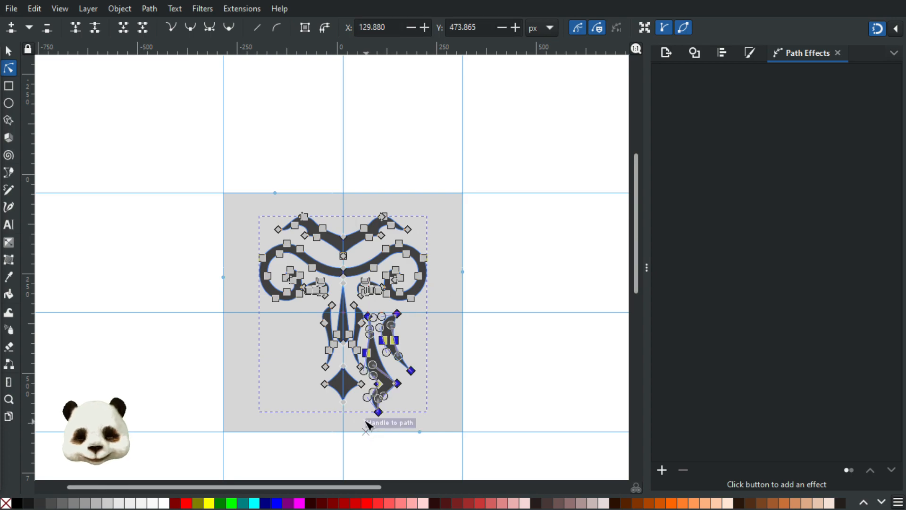
key(Escape)
click(187, 234)
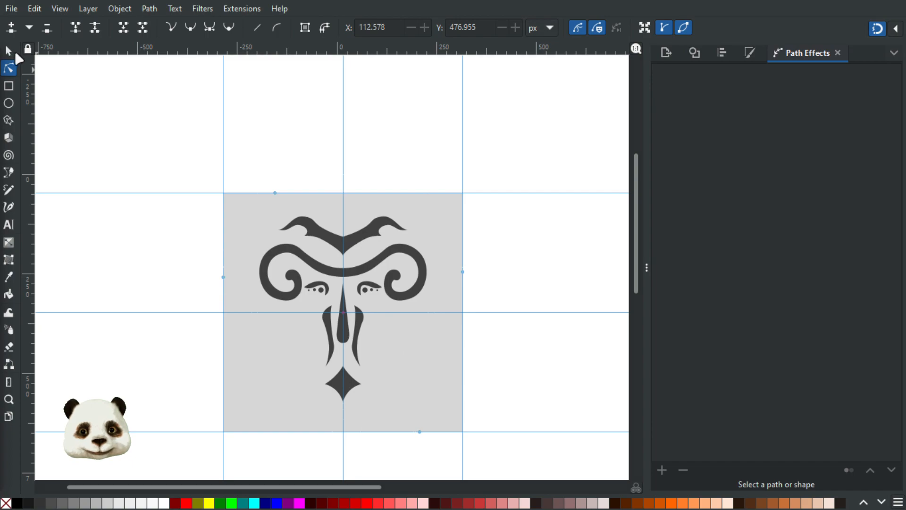
Step: Move the trimmed ornament and its grey square up-left onto a guide corner
click(9, 51)
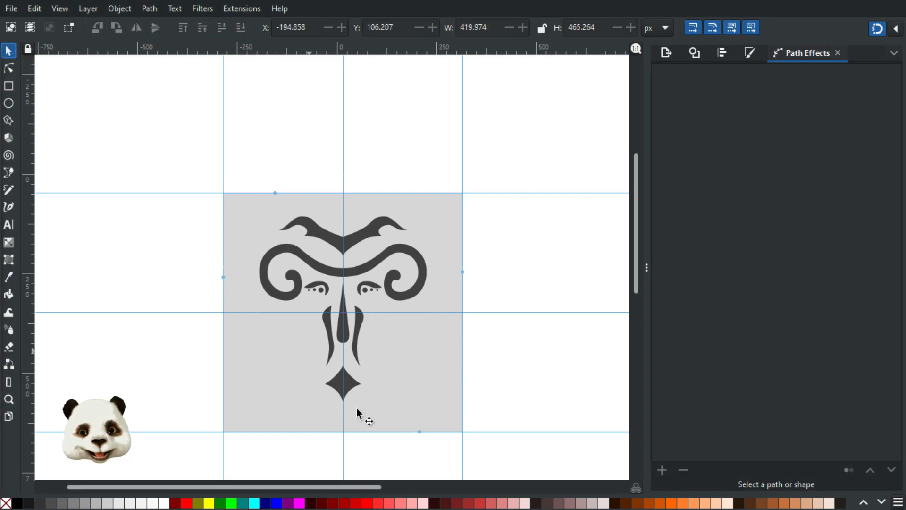
click(346, 382)
shift+click(420, 421)
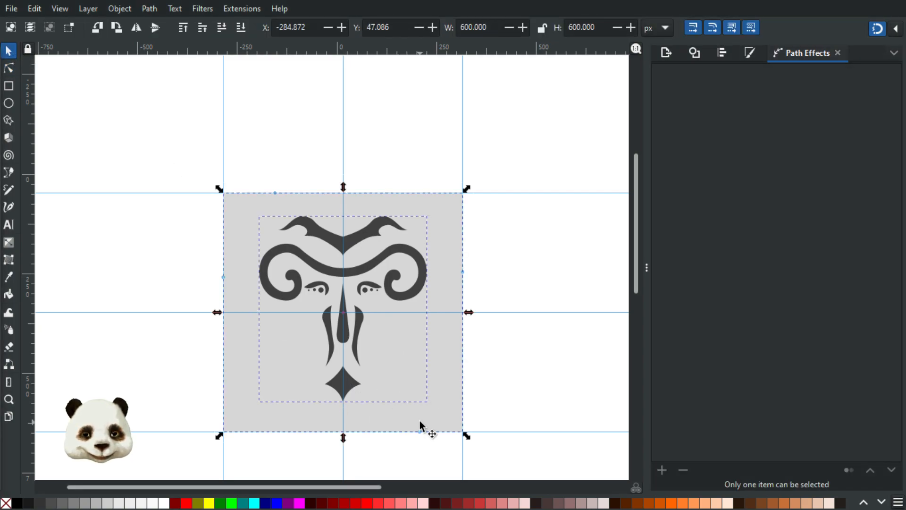
drag(435, 414, 313, 299)
click(455, 121)
Step: Delete both grey squares, leaving the two dark ornaments on the white page
click(337, 144)
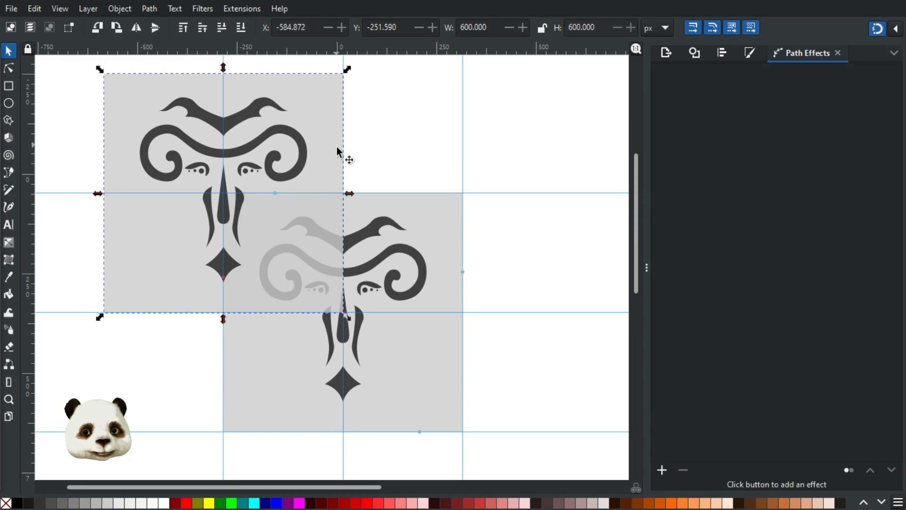
shift+click(432, 392)
key(Delete)
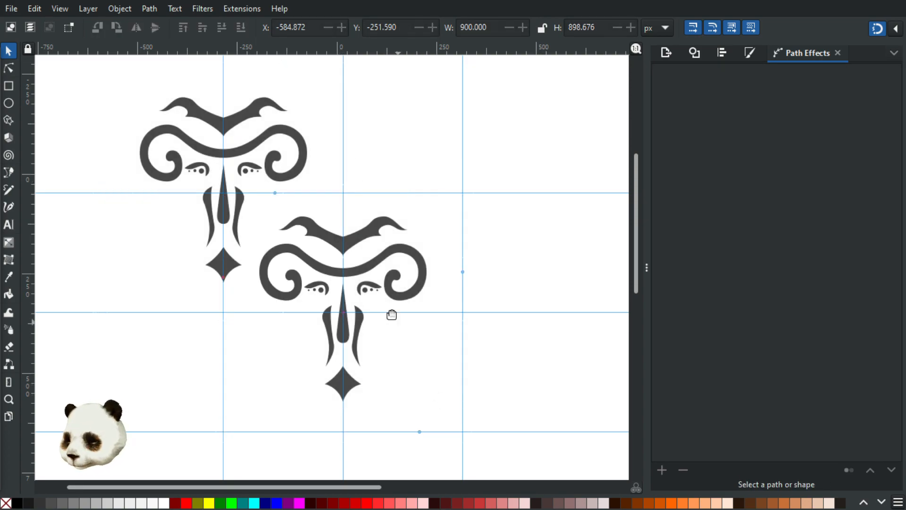
key(n)
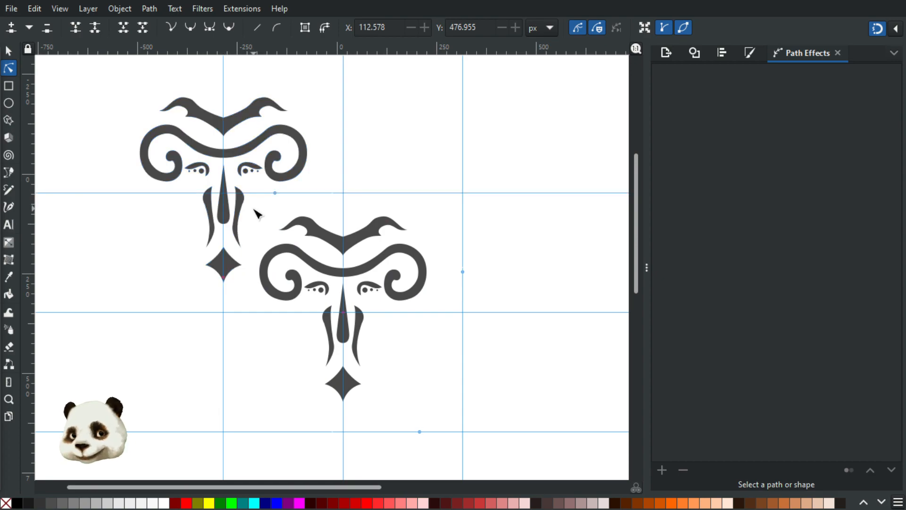
Step: Draw a roughly 300×300 px dark square filling one guide cell over both ornaments
click(8, 86)
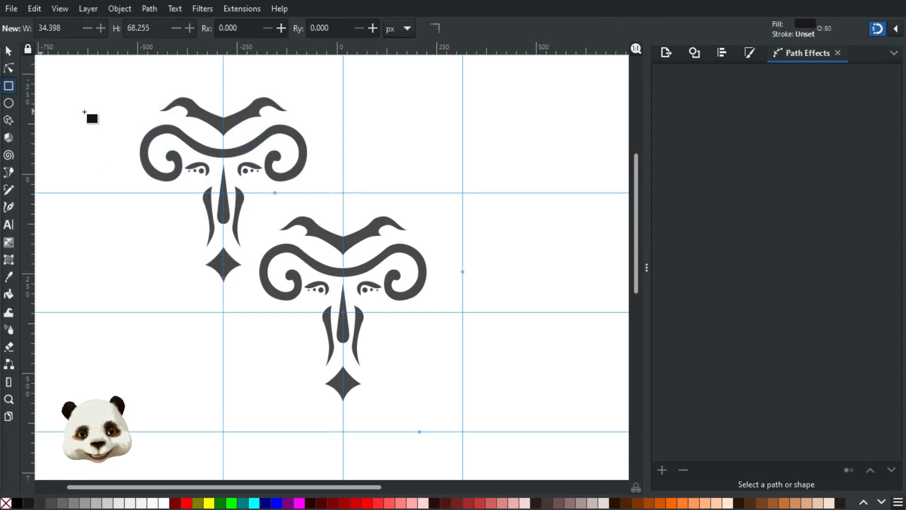
click(235, 196)
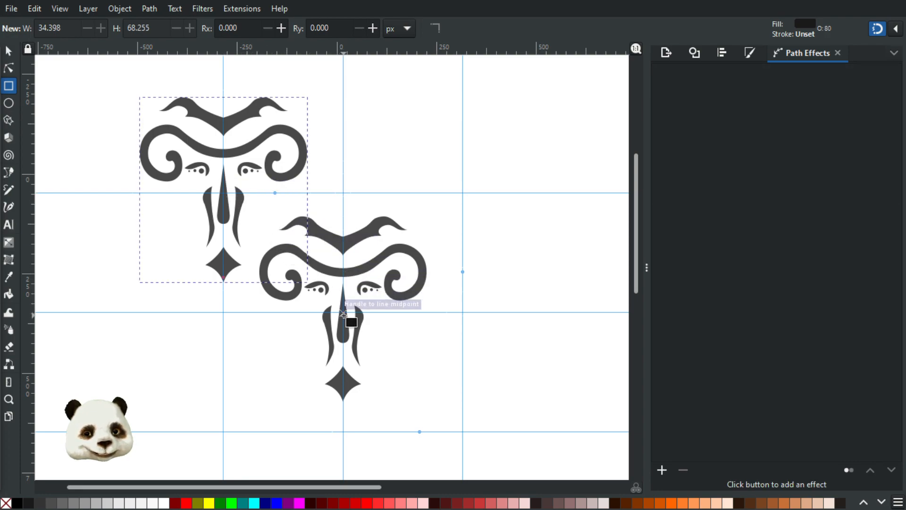
drag(317, 282, 223, 193)
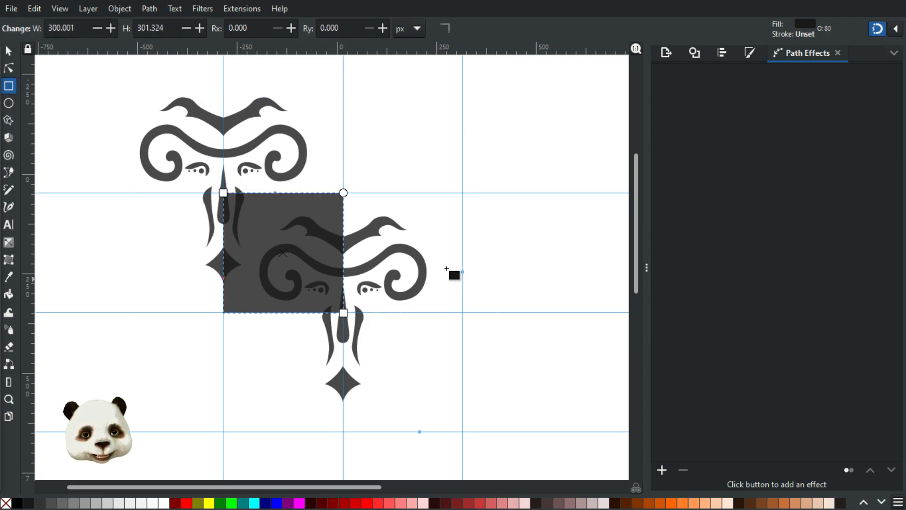
click(10, 53)
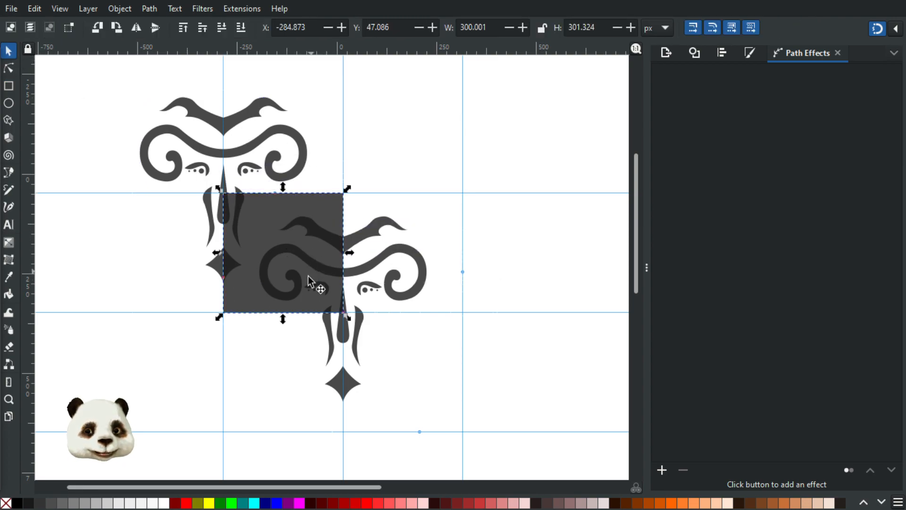
scroll(311, 278, up, 1)
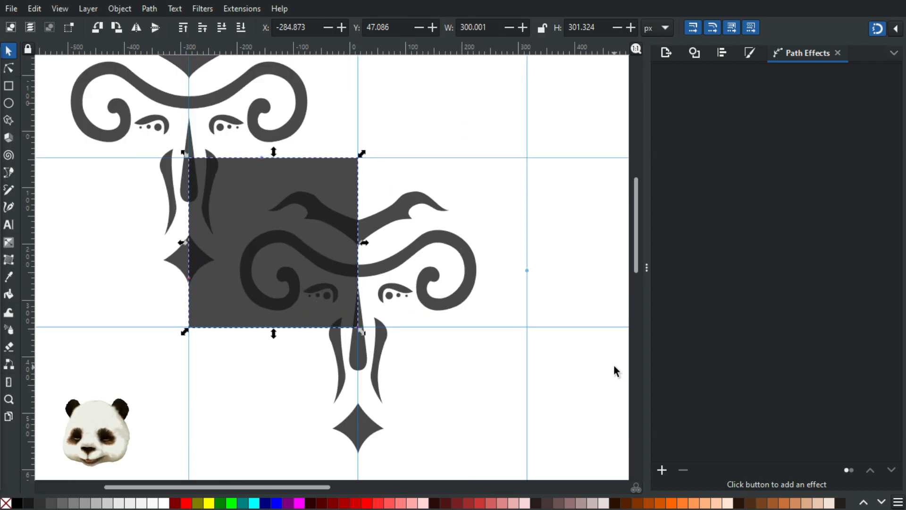
key(ctrl+shift+f)
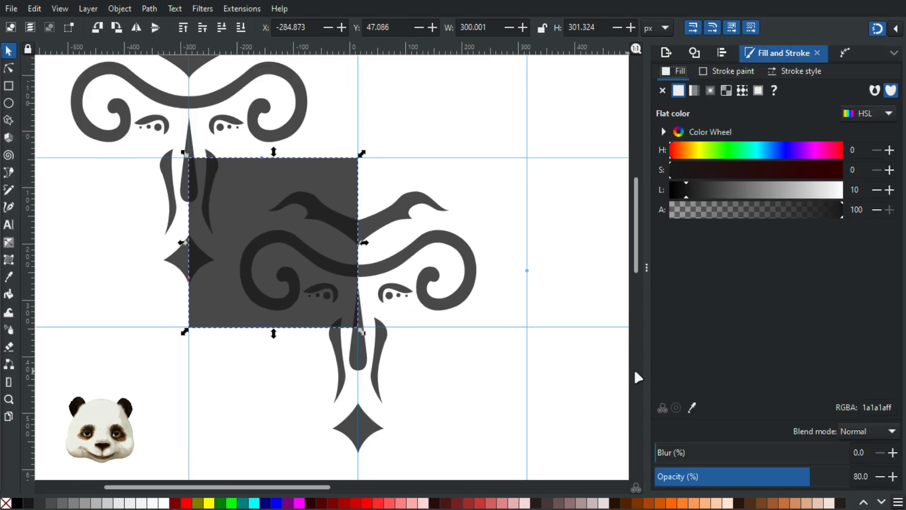
click(416, 250)
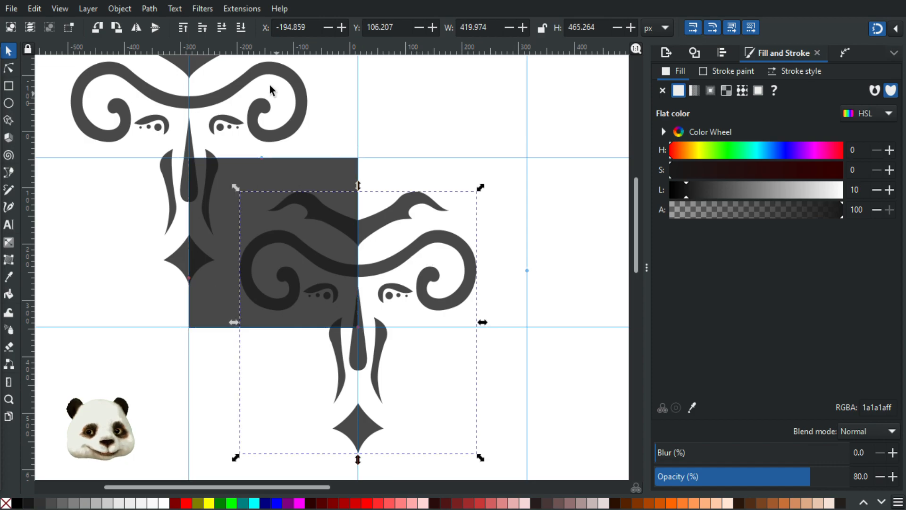
shift+click(232, 89)
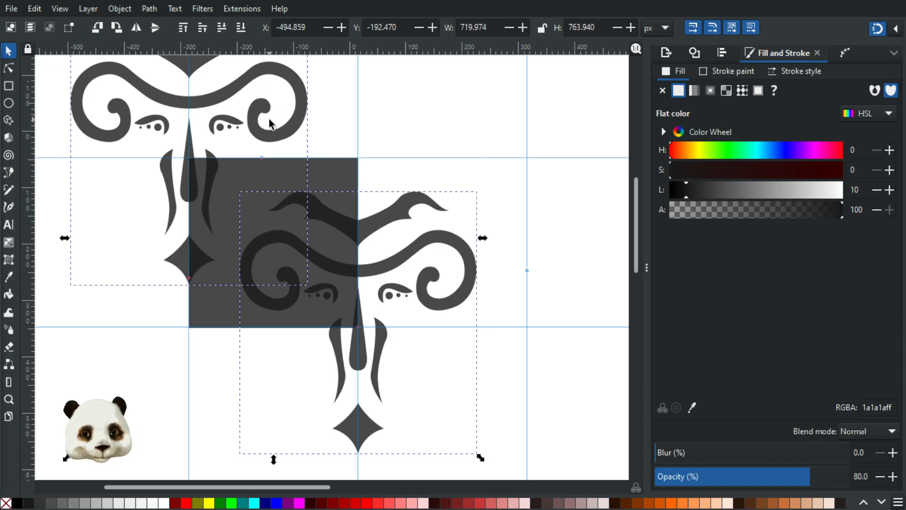
Step: Clip both ornaments to the dark square to form a single ornament tile
shift+click(273, 183)
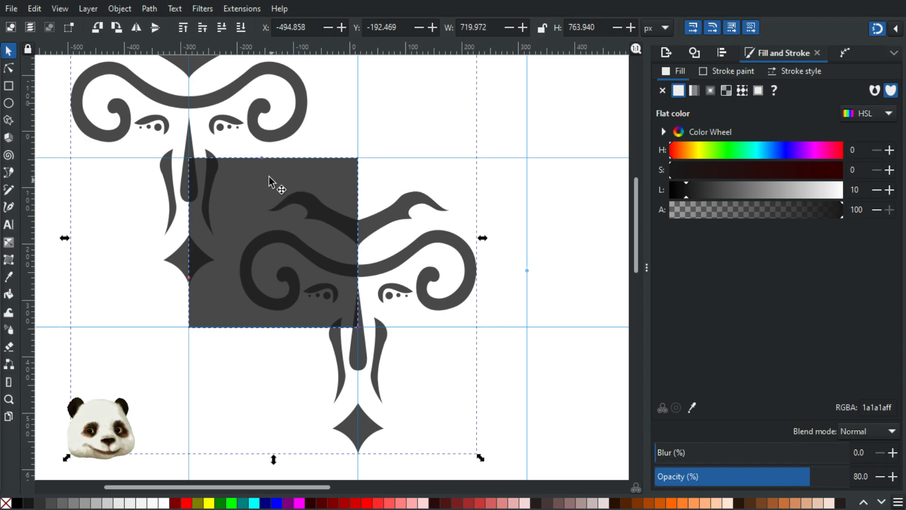
right_click(270, 177)
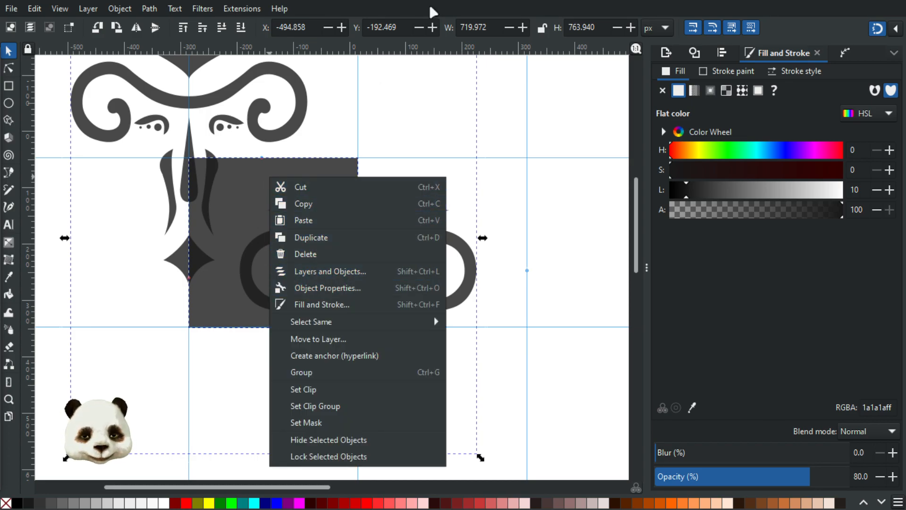
scroll(448, 76, down, 4)
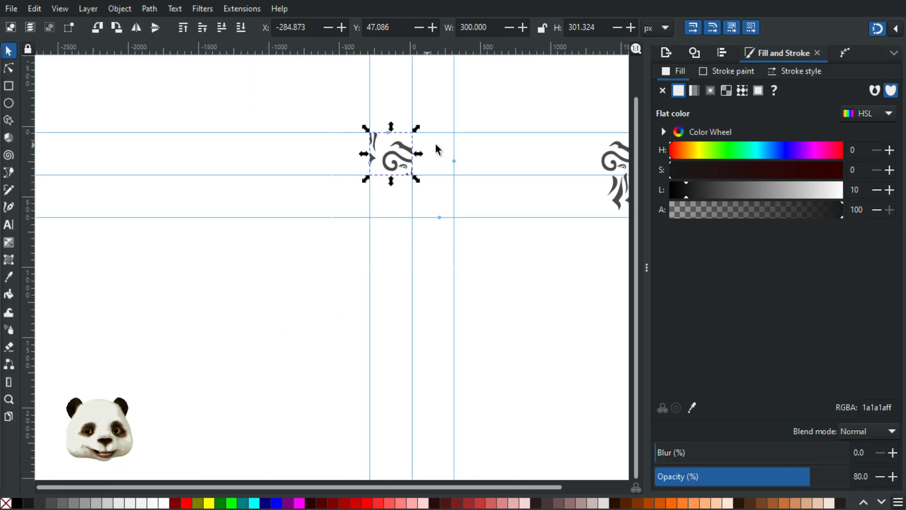
Step: Move the separate logo far up out of the way and select the clipped tile
drag(452, 169, 289, 229)
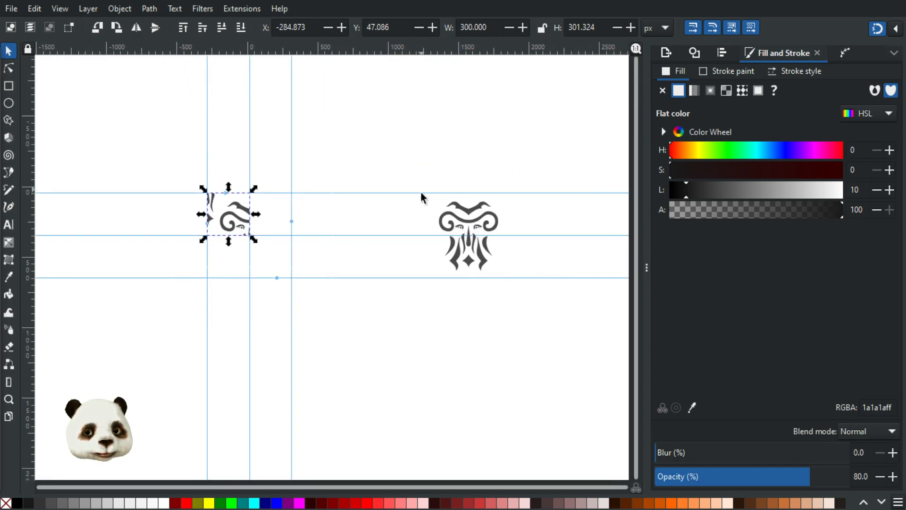
drag(421, 193, 522, 343)
drag(483, 263, 460, 96)
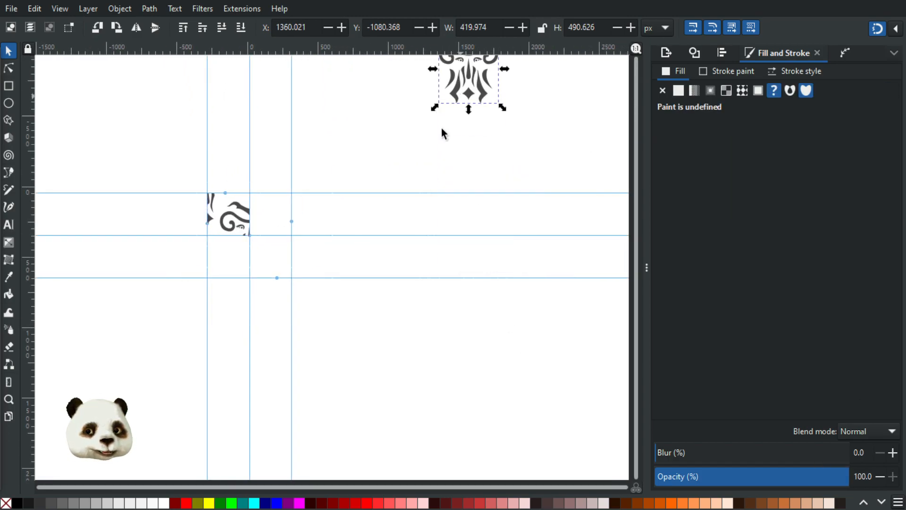
click(336, 168)
scroll(205, 220, up, 3)
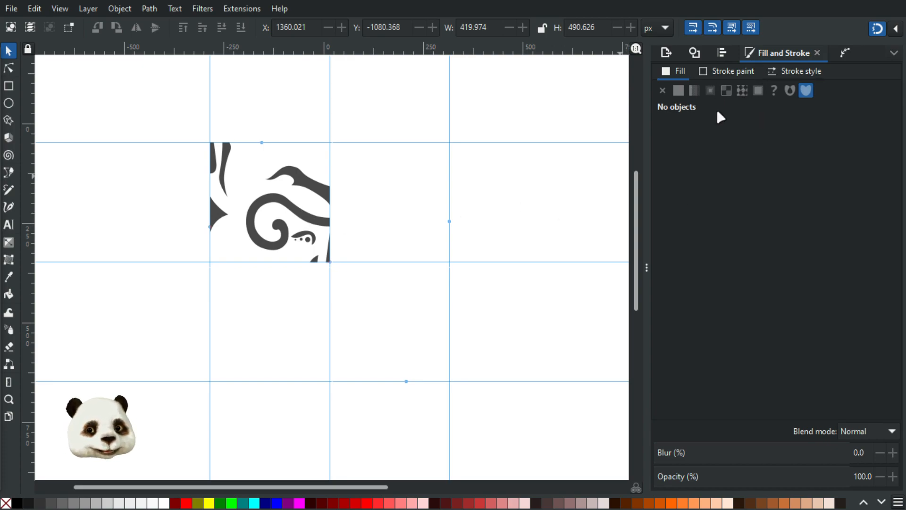
click(279, 200)
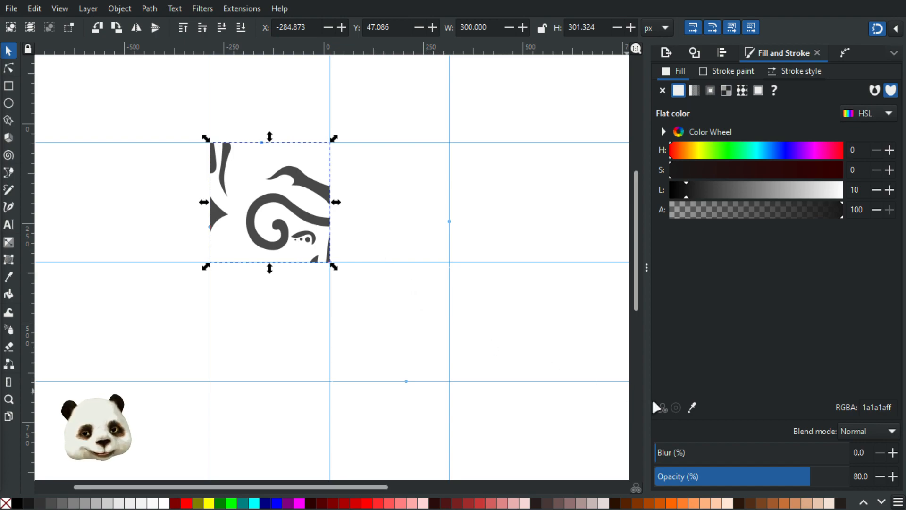
Step: Apply a Tiling path effect to the clipped ornament tile, giving a 3×3 grid
click(844, 52)
click(662, 470)
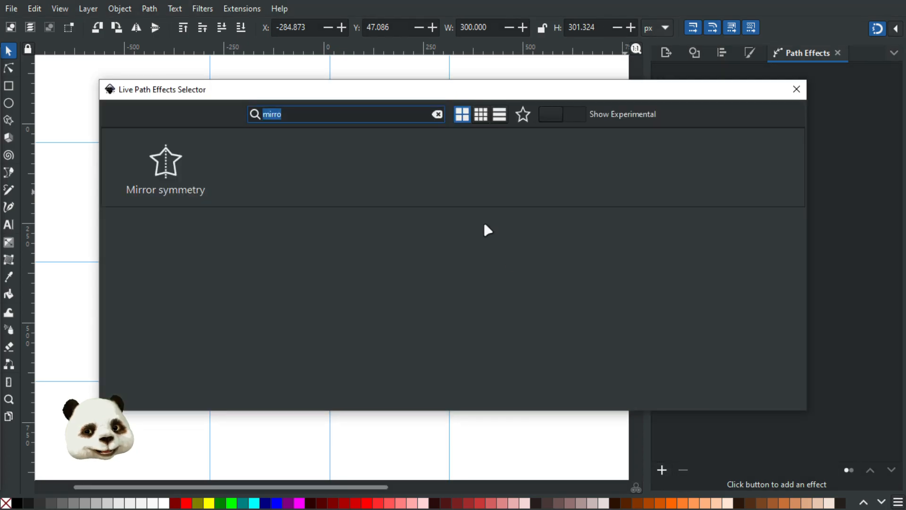
key(BackSpace)
scroll(514, 257, down, 10)
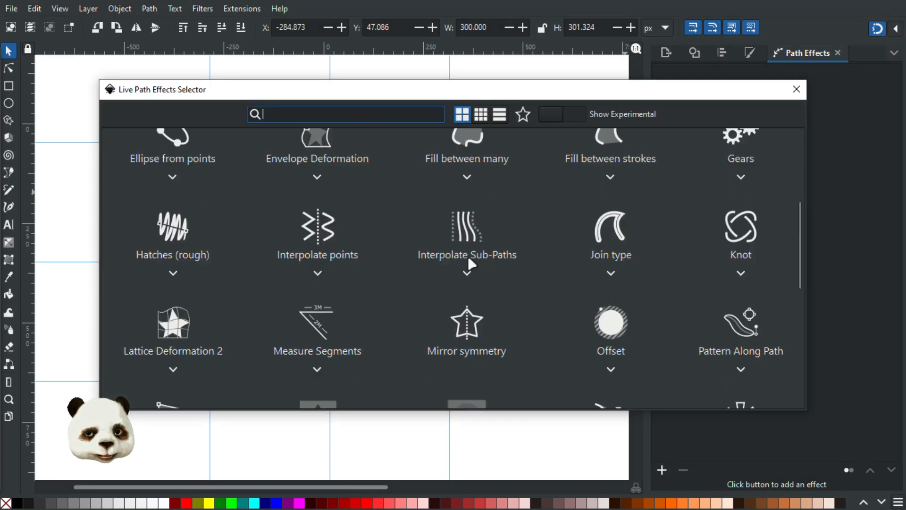
click(707, 262)
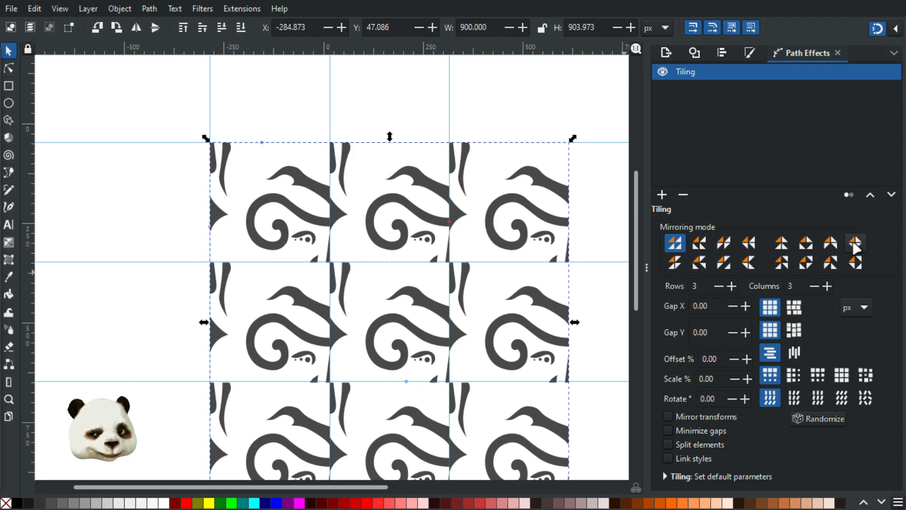
Step: Switch the Tiling mirroring mode to mirror tiles across alternate columns only
click(856, 245)
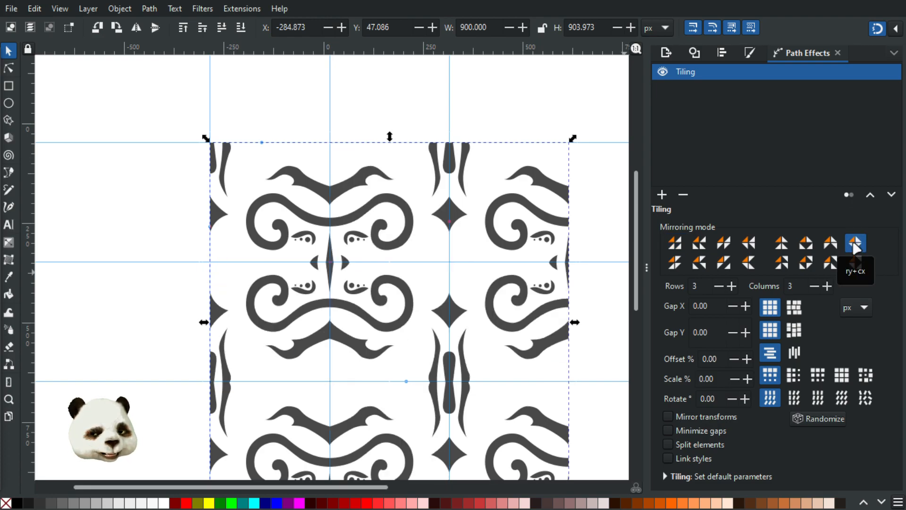
ctrl+scroll(535, 264, down, 2)
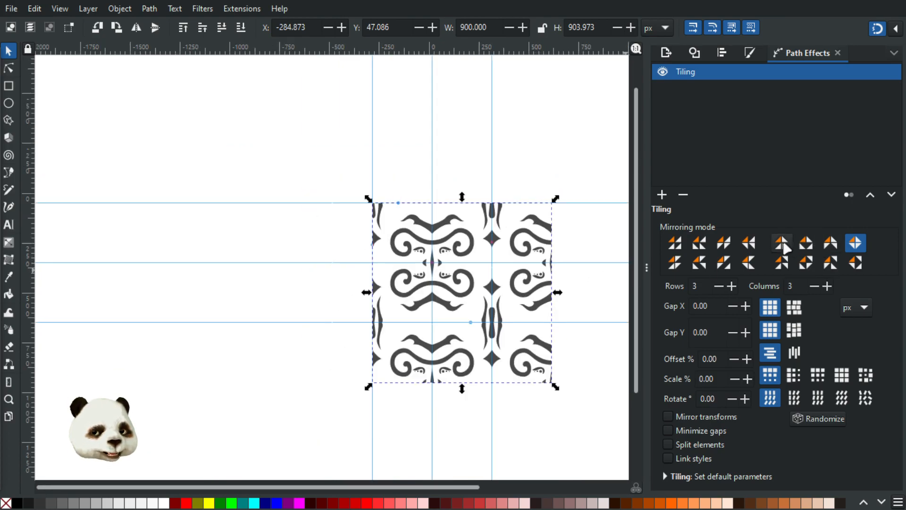
click(780, 244)
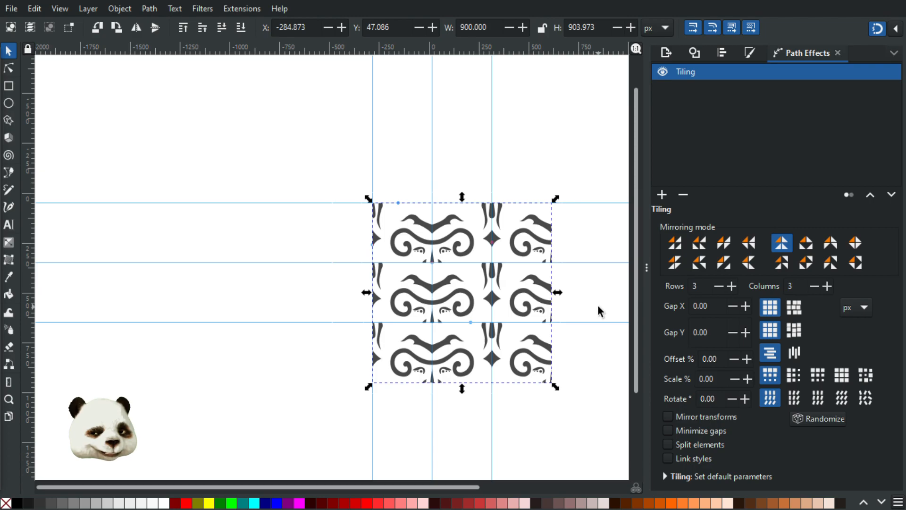
ctrl+scroll(598, 311, up, 1)
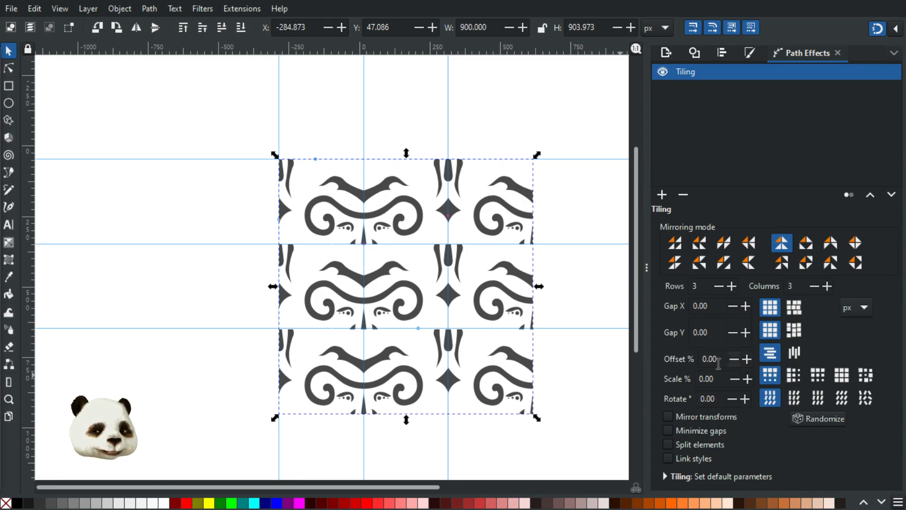
Step: Set the Tiling offset to 100% so alternate rows are staggered
triple_click(721, 358)
text(100)
key(Return)
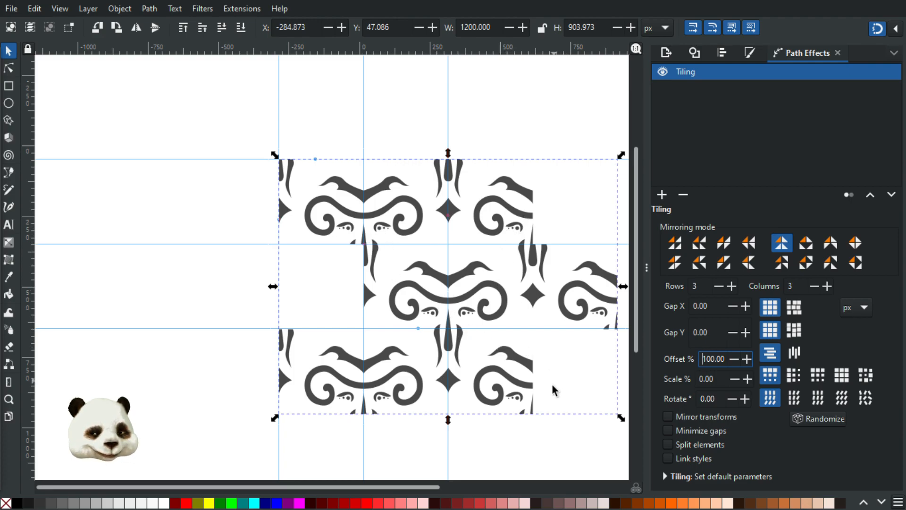
drag(517, 348, 402, 307)
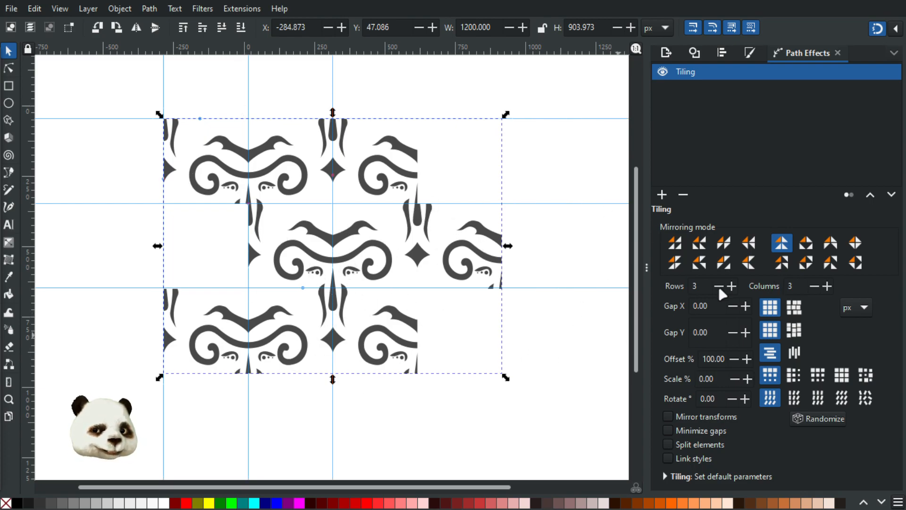
Step: Increase the tiling to 10 rows and view the enlarged pattern
click(688, 287)
text(1)
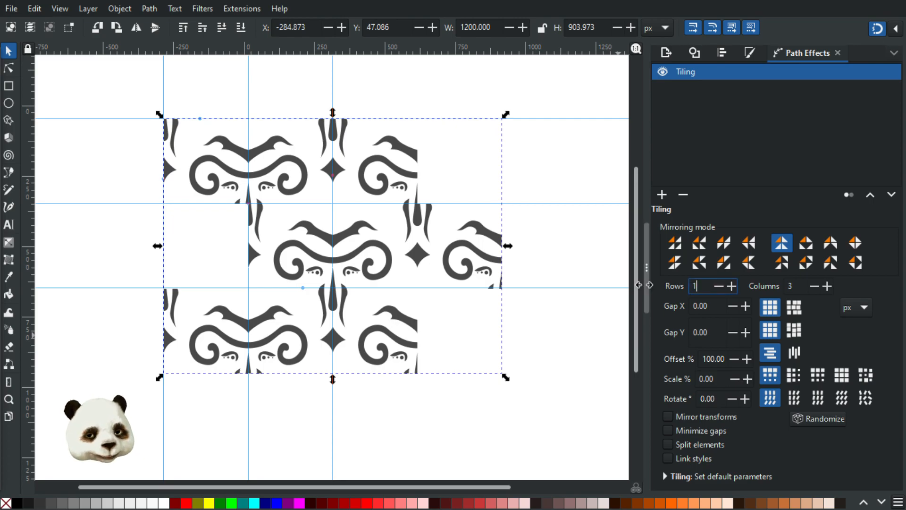
text(0)
key(Tab)
text(10)
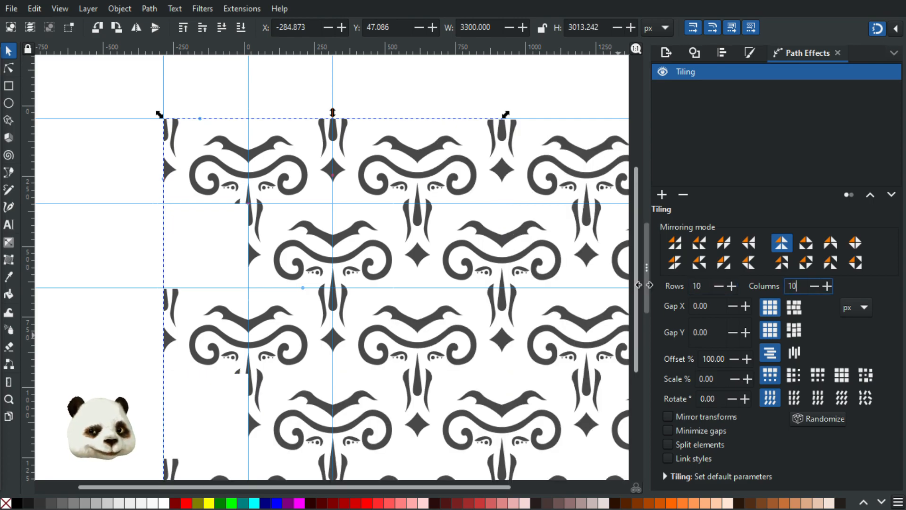
scroll(483, 208, down, 3)
drag(520, 273, 297, 240)
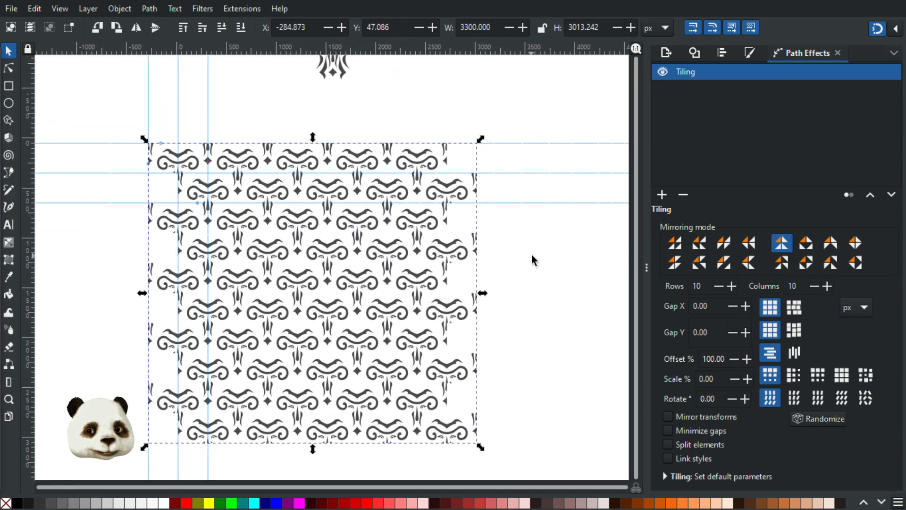
click(532, 255)
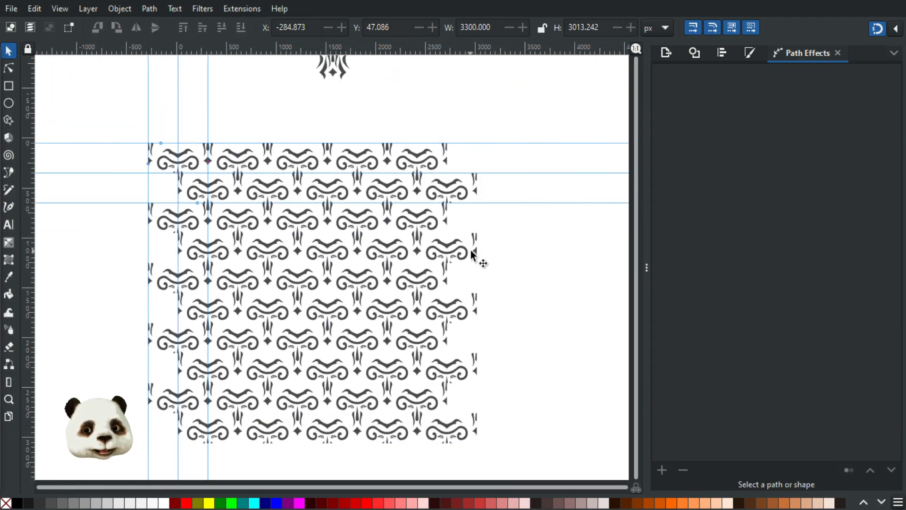
Step: Select the tiled pattern and edit its source path with the Node tool
click(165, 166)
scroll(164, 165, up, 4)
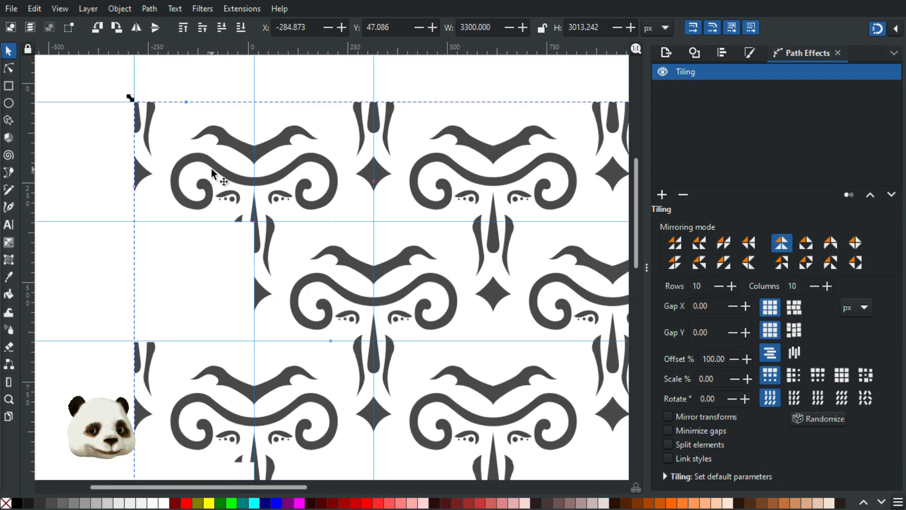
key(n)
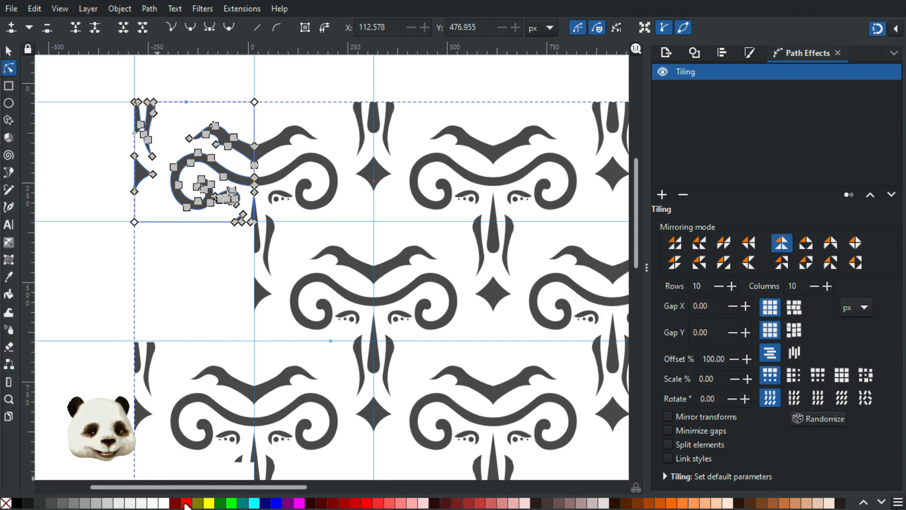
Step: Fill the pattern's source path with the Maroon palette swatch
click(189, 503)
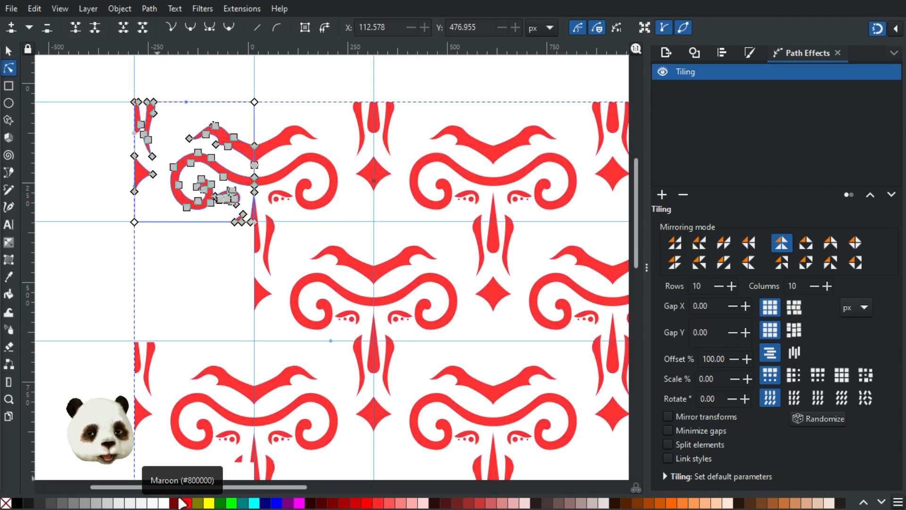
click(177, 503)
click(188, 280)
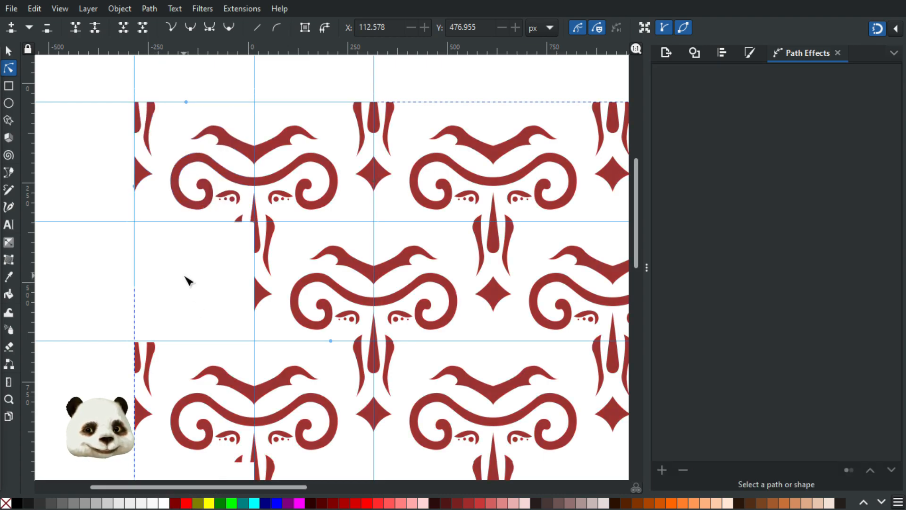
Step: Reselect the whole tiled pattern with the selector, view it, then deselect it
scroll(188, 281, down, 4)
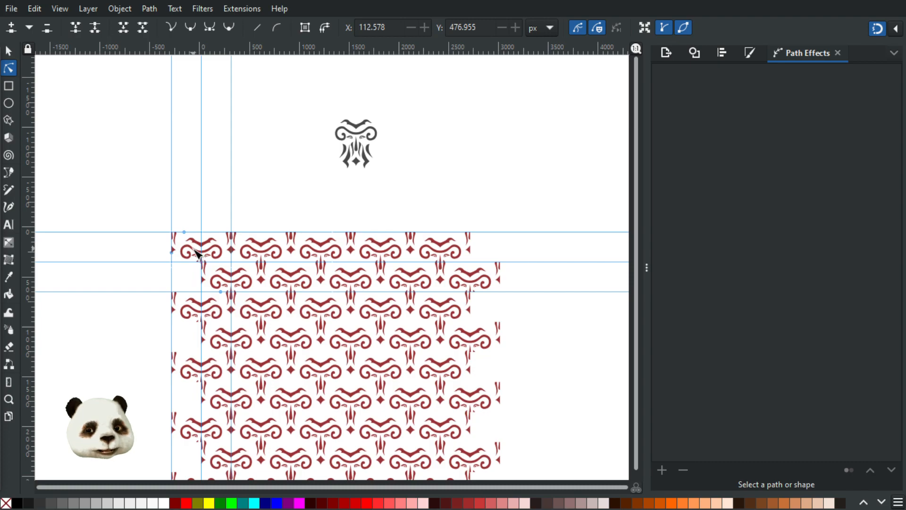
key(s)
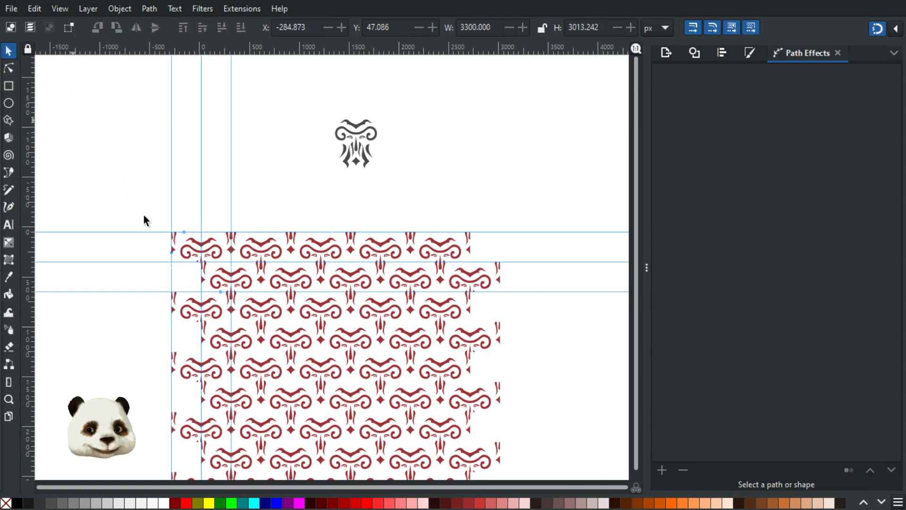
click(186, 251)
drag(437, 333, 363, 221)
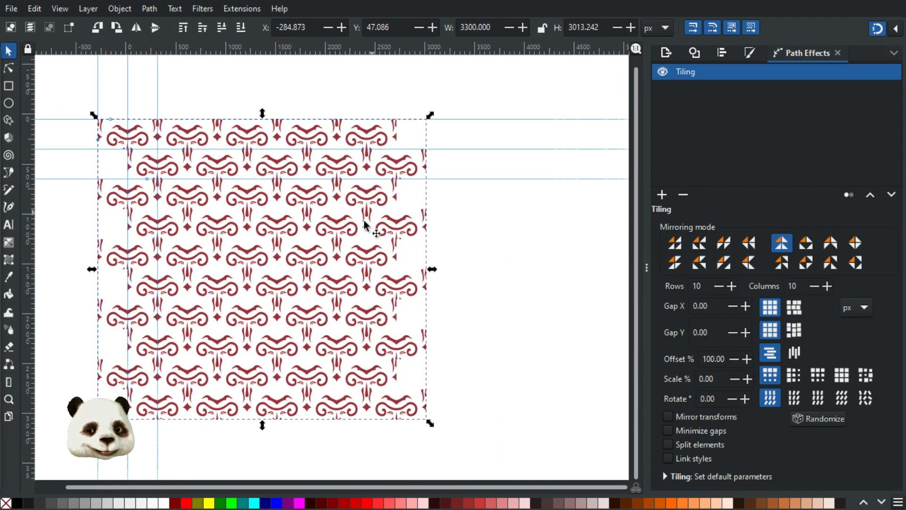
scroll(347, 233, down, 1)
scroll(346, 244, up, 1)
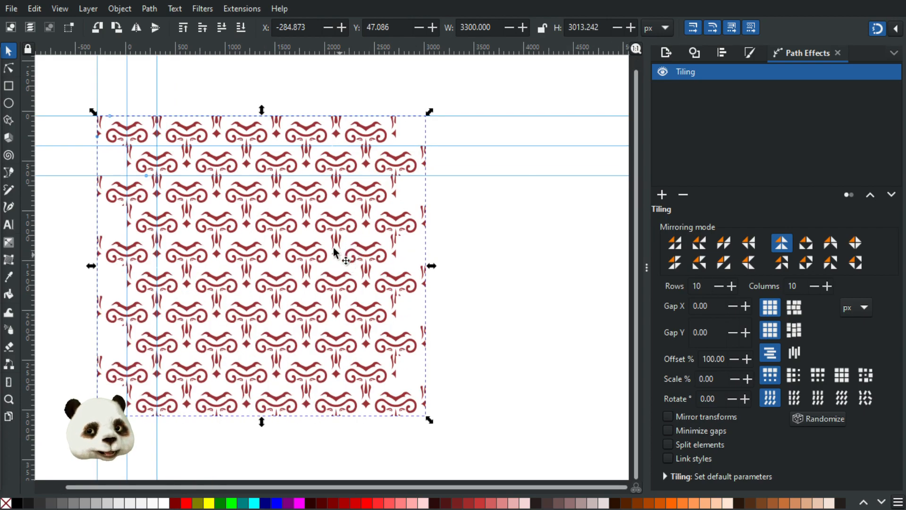
click(303, 201)
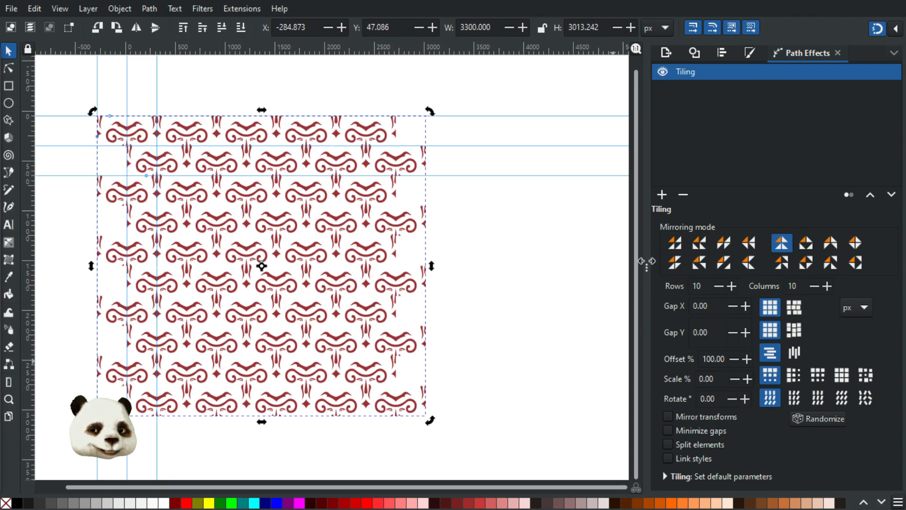
click(479, 307)
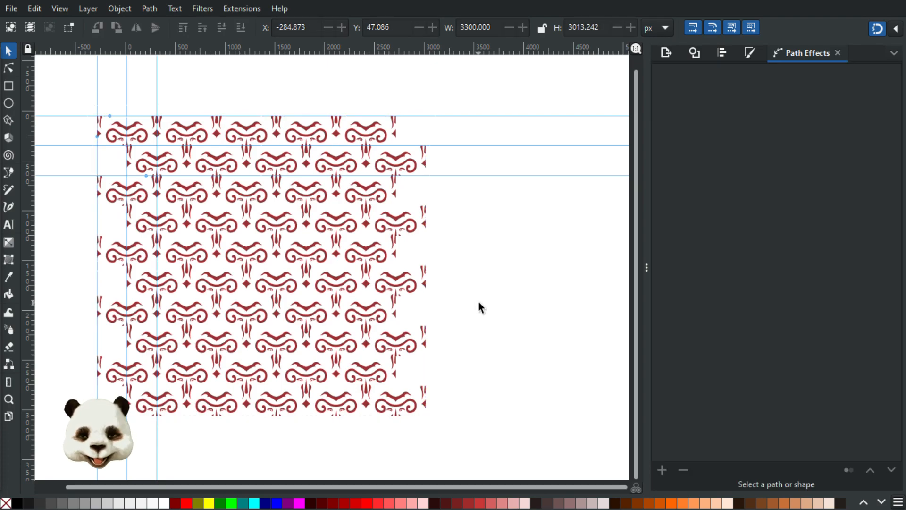
Step: Draw a large rectangle over the tiled pattern starting from its top-left
key(n)
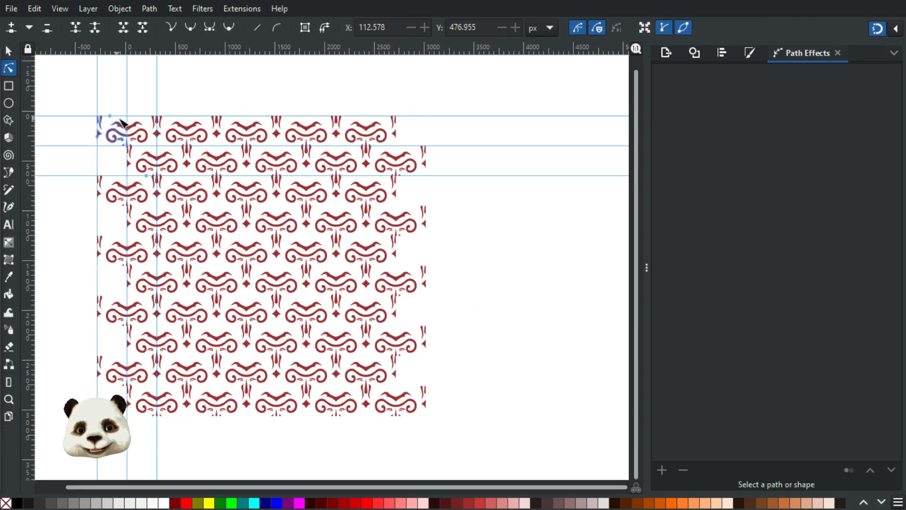
key(b)
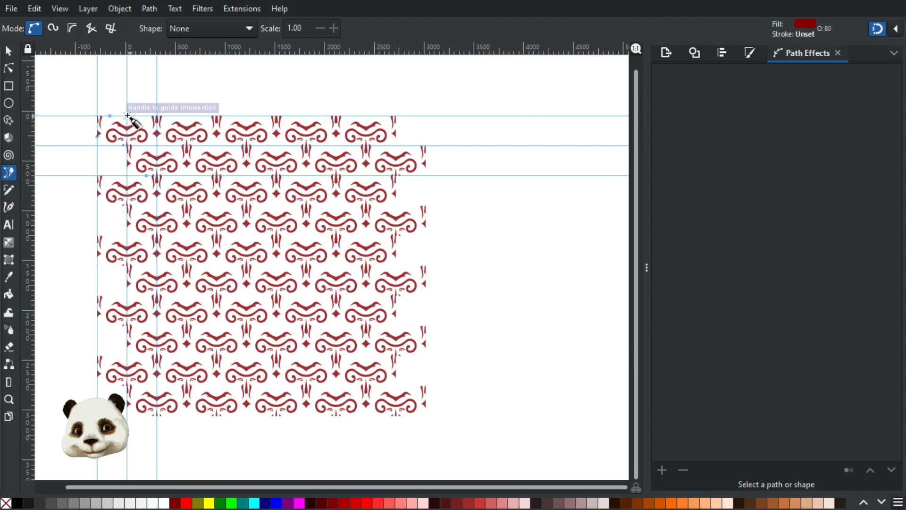
click(10, 86)
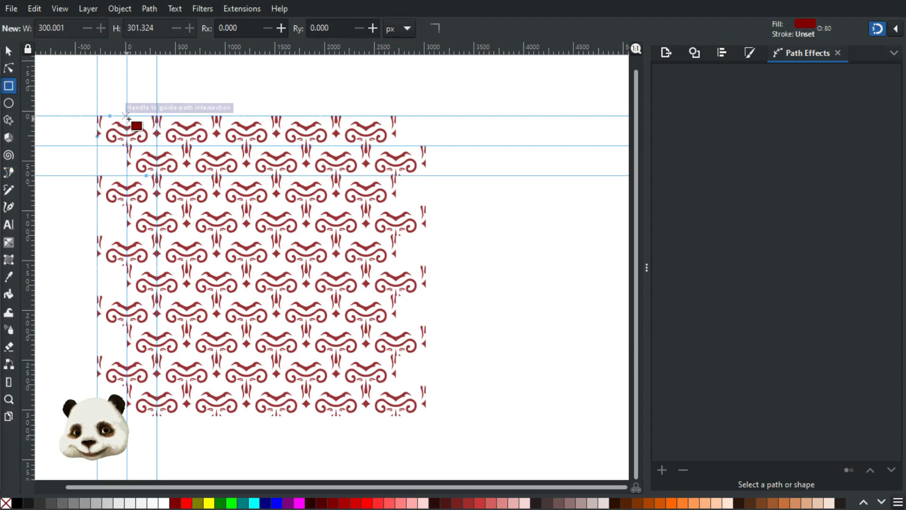
drag(128, 117, 399, 478)
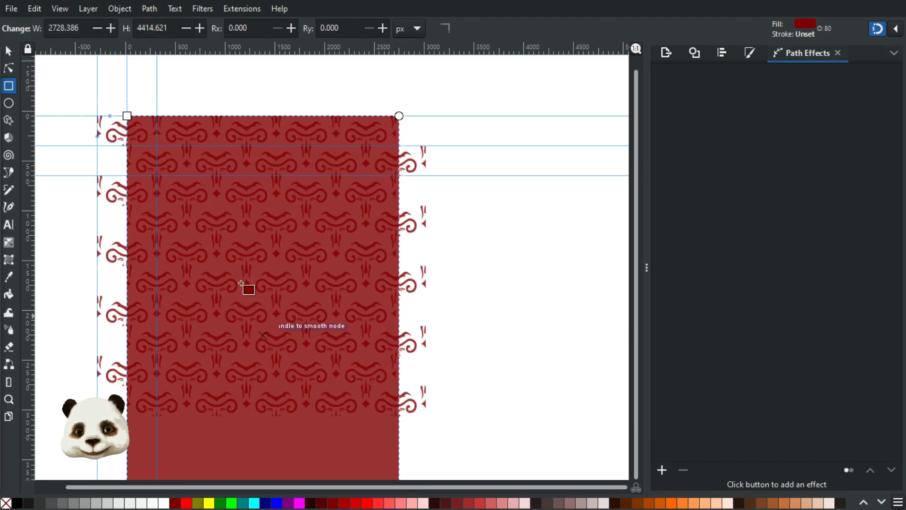
Step: Resize the rectangle to 1500 px wide and 2000 px tall
click(9, 50)
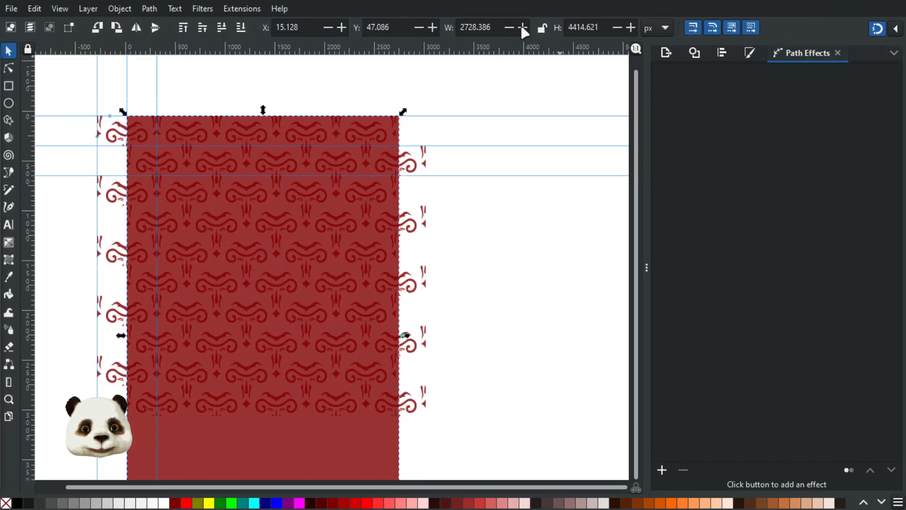
double_click(499, 27)
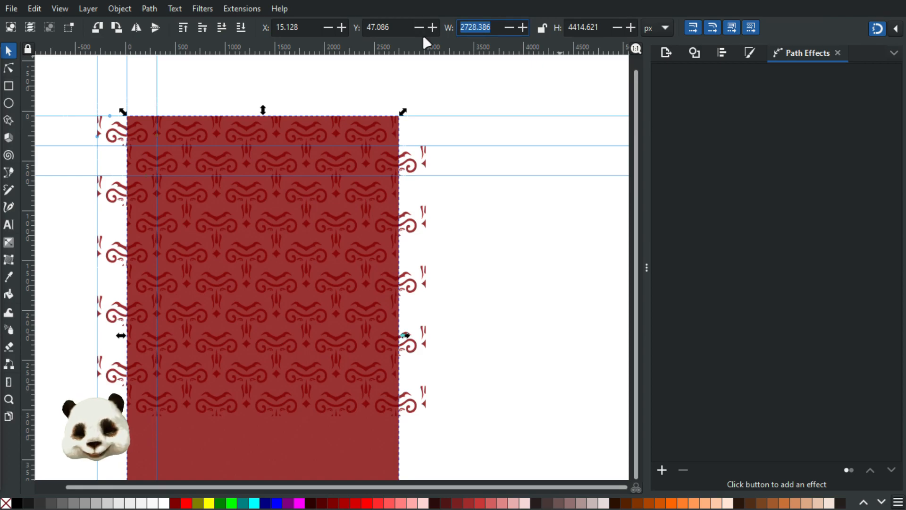
text(1500)
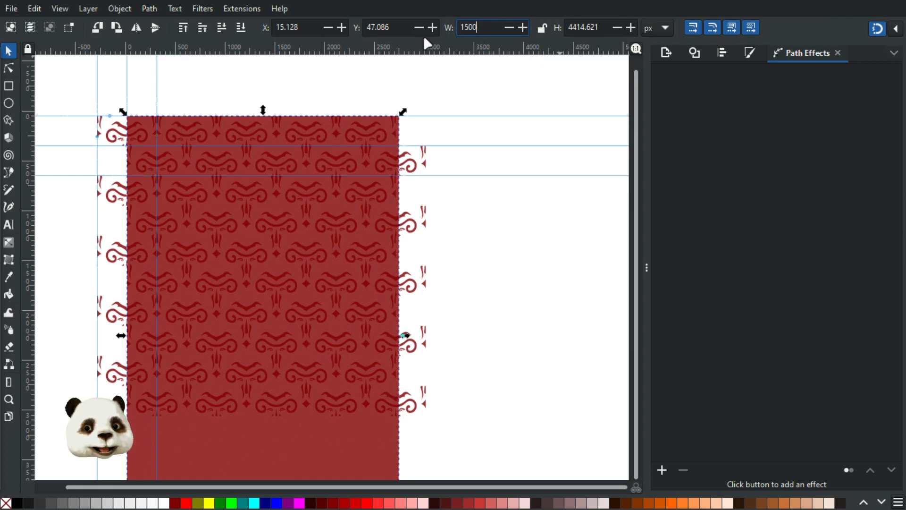
key(Tab)
text(15)
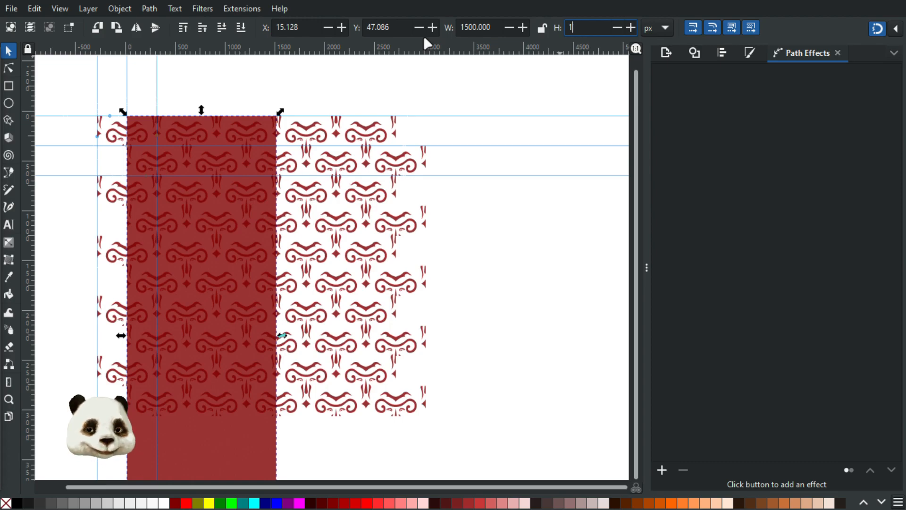
text(00.0)
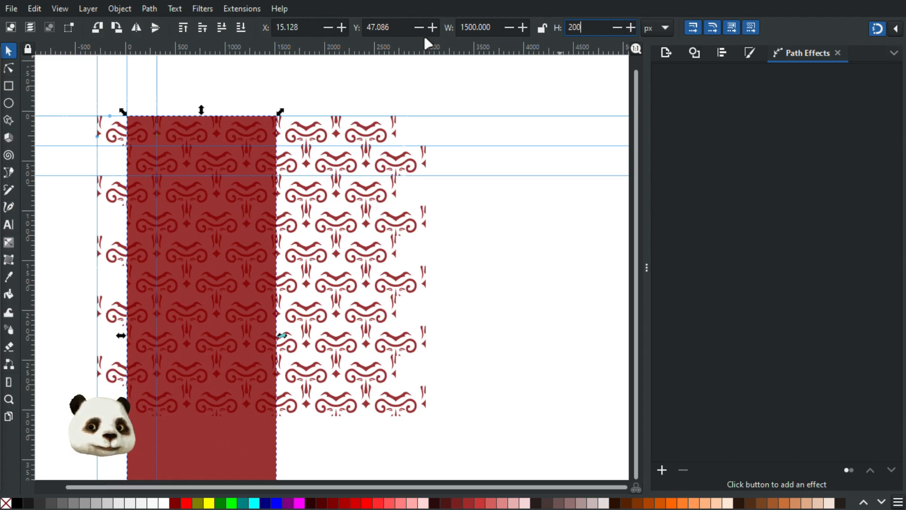
key(Return)
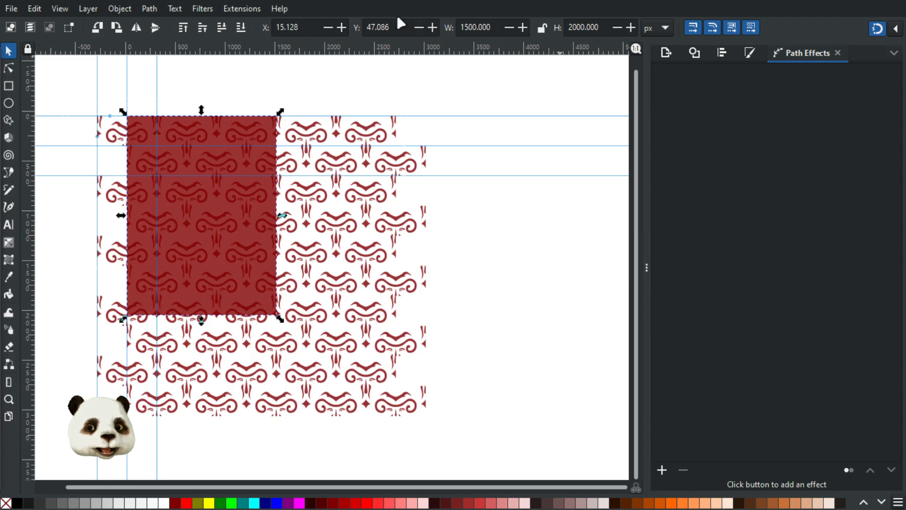
Step: Resize the rectangle to 3000 by 4000 px and select the tiled pattern
click(467, 27)
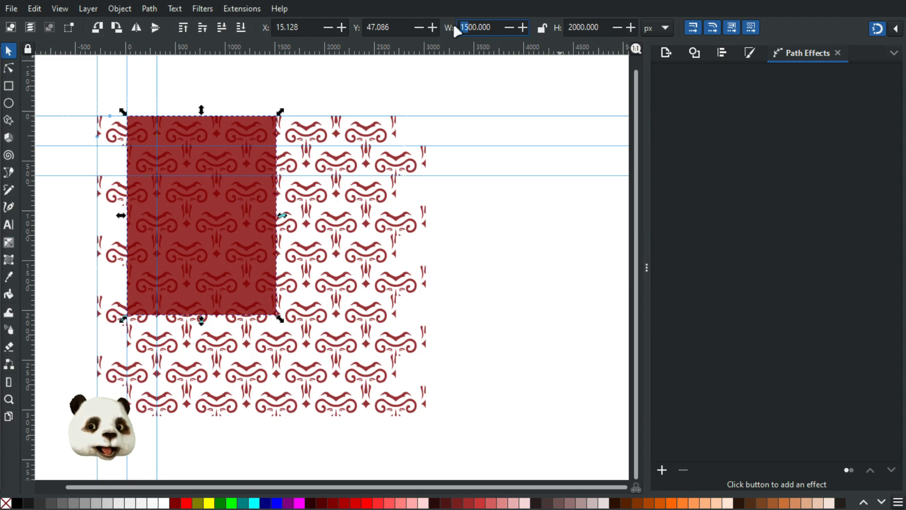
text(20)
key(Tab)
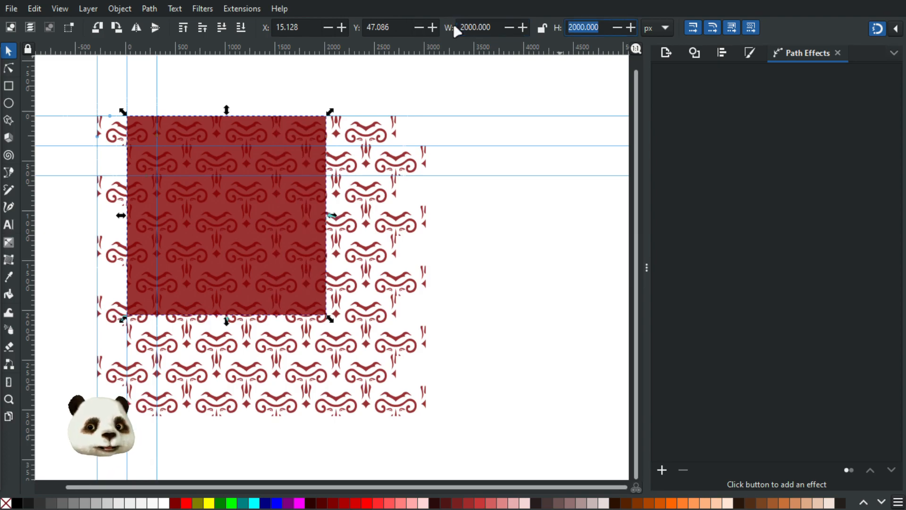
click(465, 27)
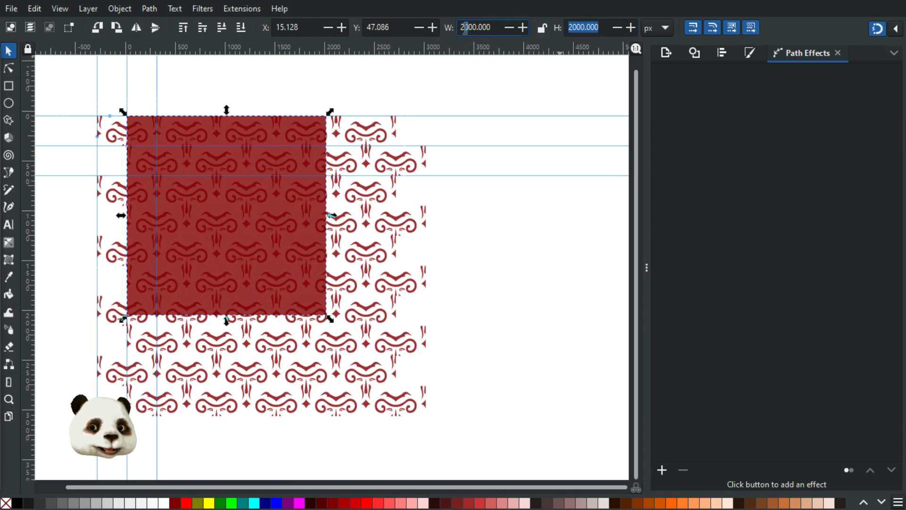
text(6)
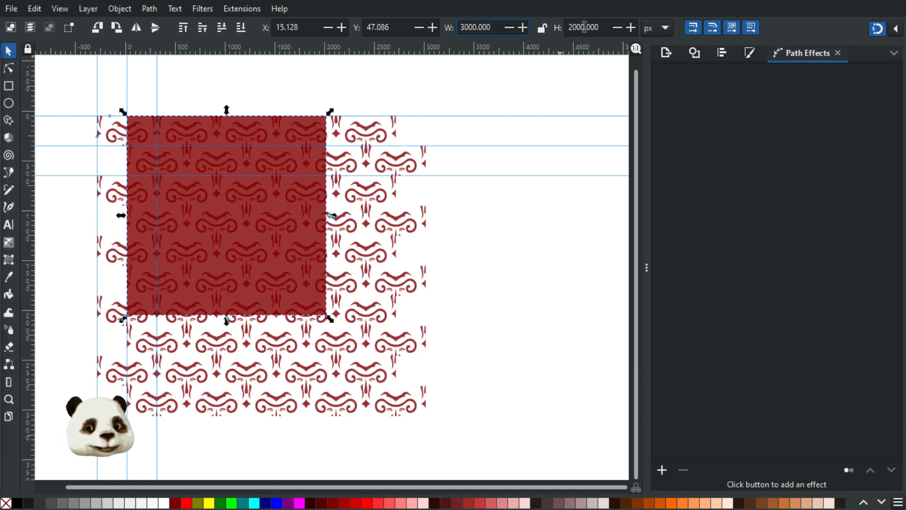
key(Return)
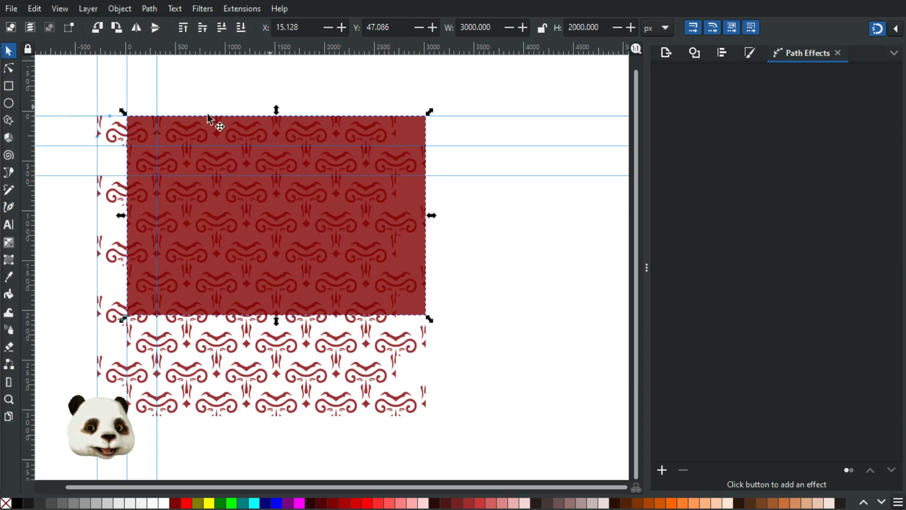
click(570, 27)
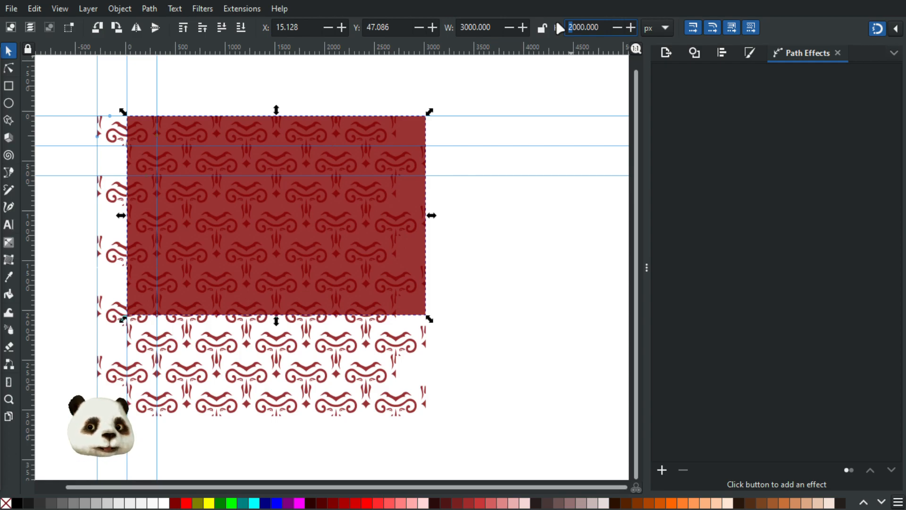
text(4)
key(Return)
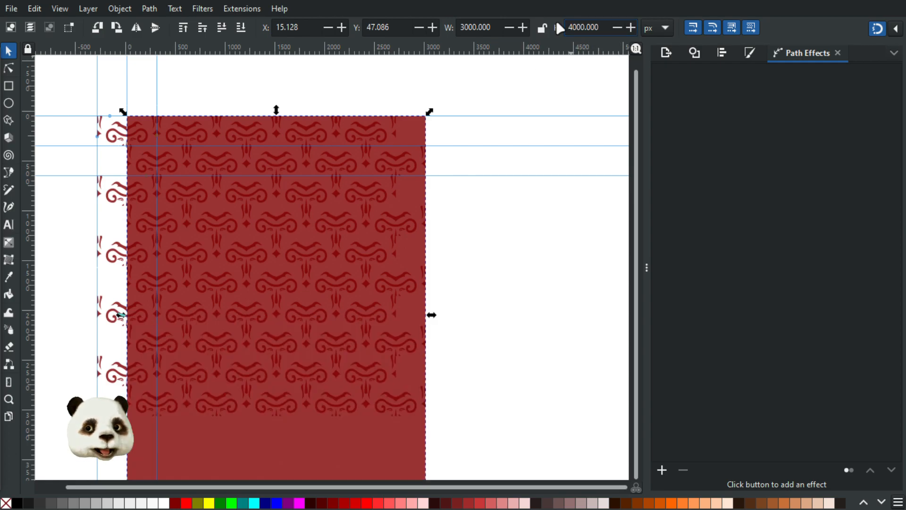
click(126, 137)
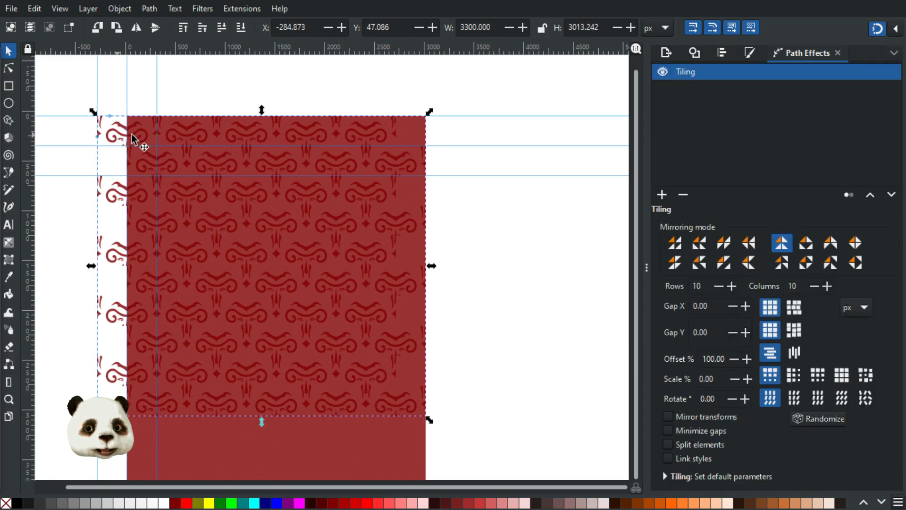
Step: Raise the tiling to 14 rows and 11 columns so it overflows the rectangle
click(732, 286)
click(731, 286)
scroll(559, 185, down, 5)
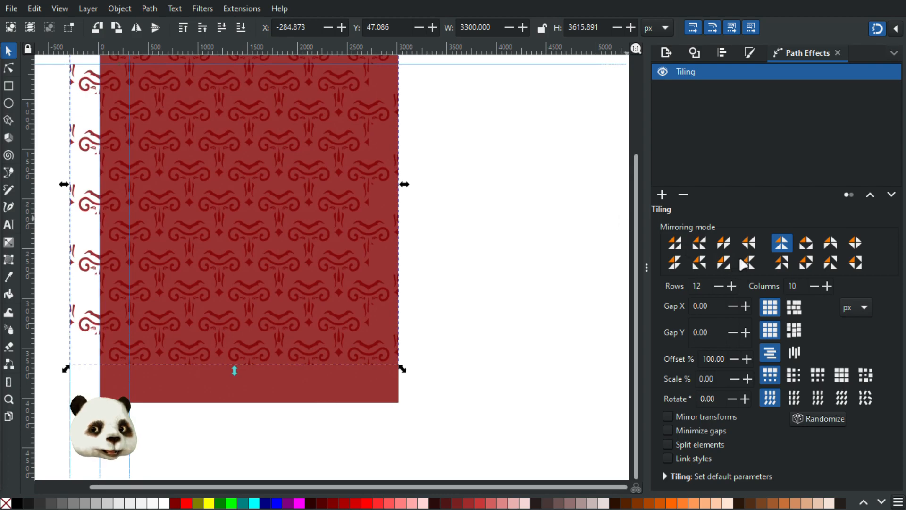
click(732, 286)
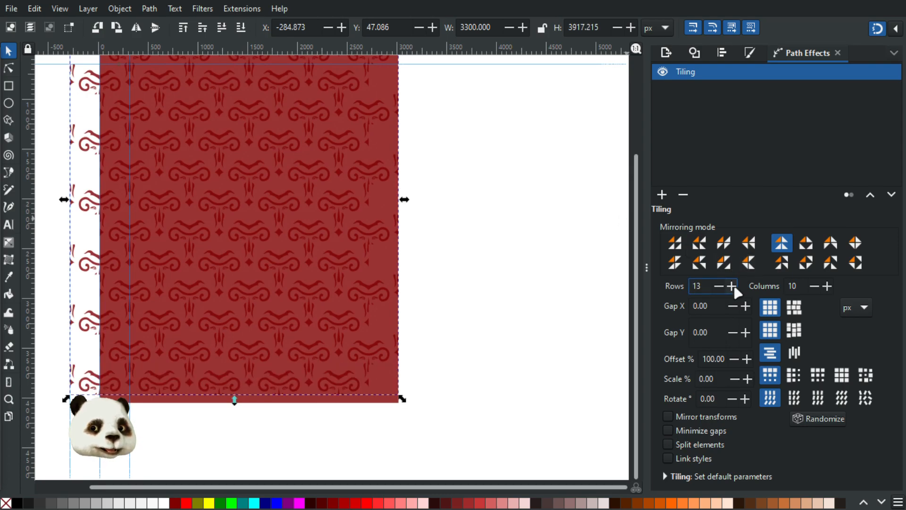
click(731, 286)
click(827, 286)
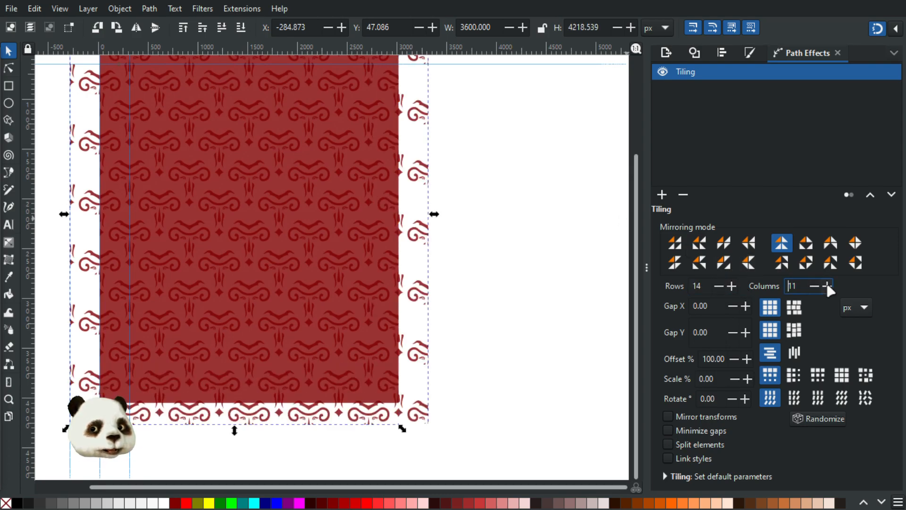
click(545, 255)
scroll(546, 255, down, 1)
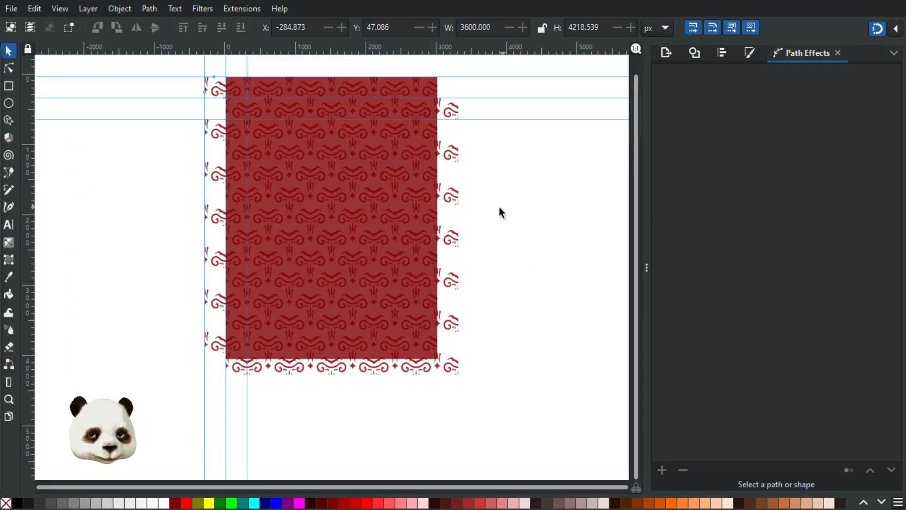
scroll(488, 209, up, 1)
drag(487, 207, 519, 301)
scroll(516, 292, down, 1)
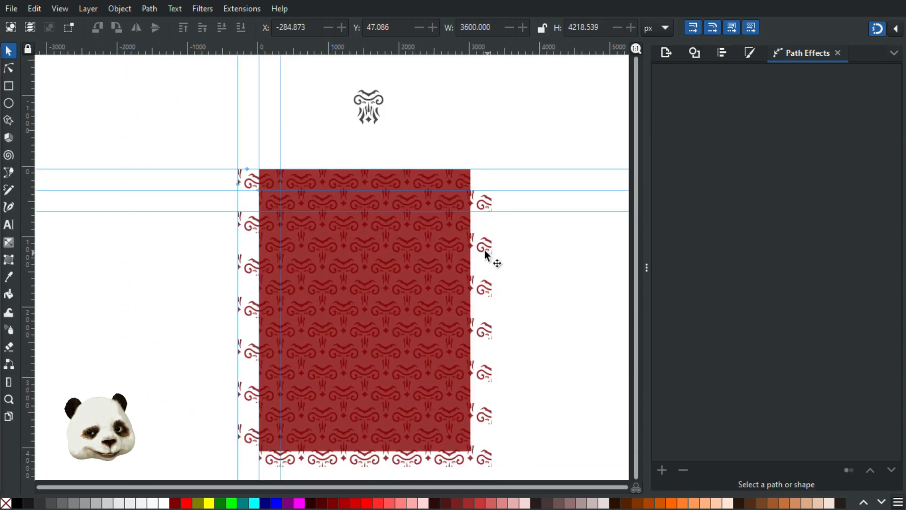
Step: Set the dark 3000×4000 rectangle's opacity to 100% in Fill and Stroke
click(458, 179)
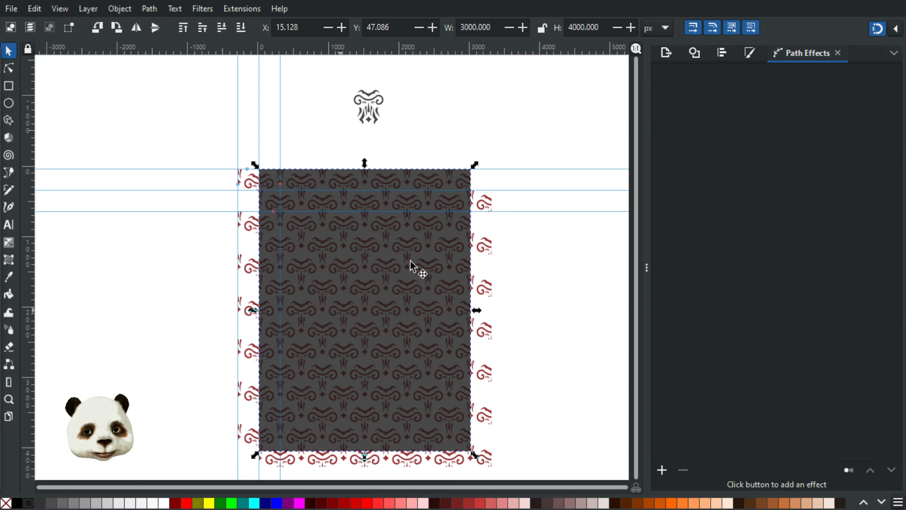
key(ctrl+shift+f)
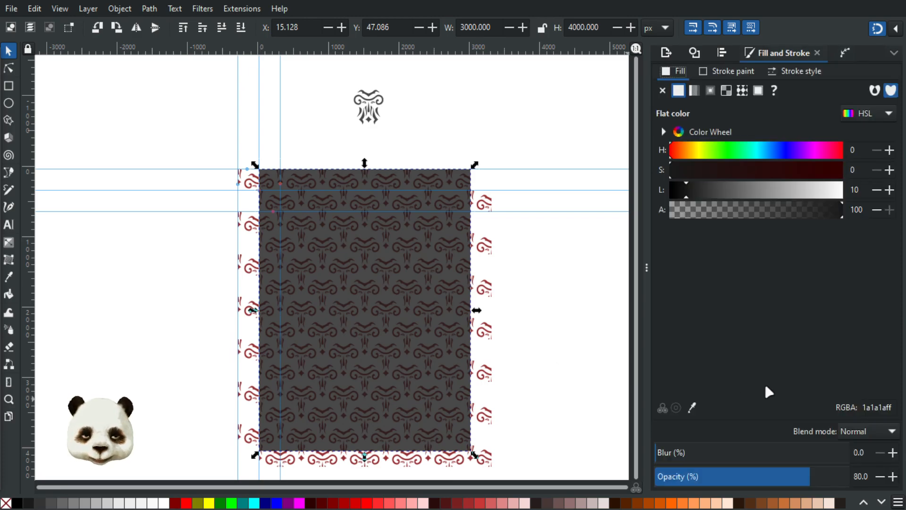
drag(824, 470, 904, 475)
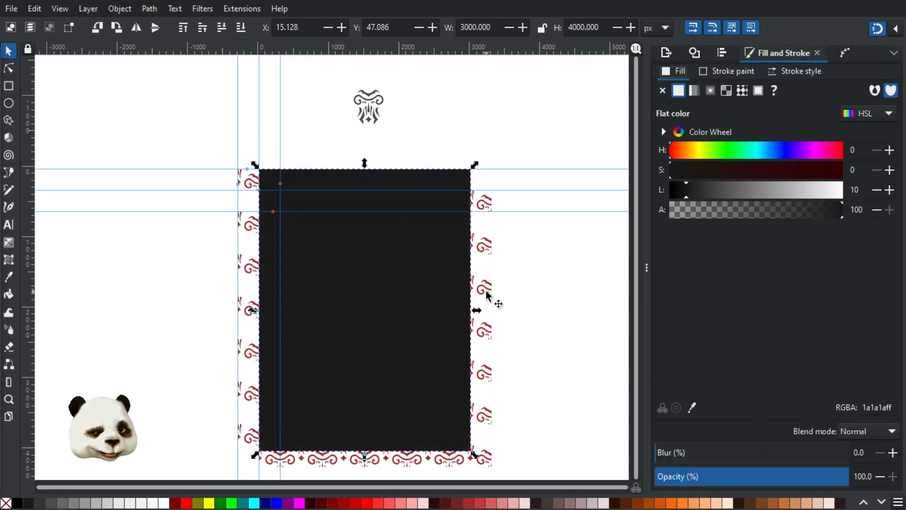
key(End)
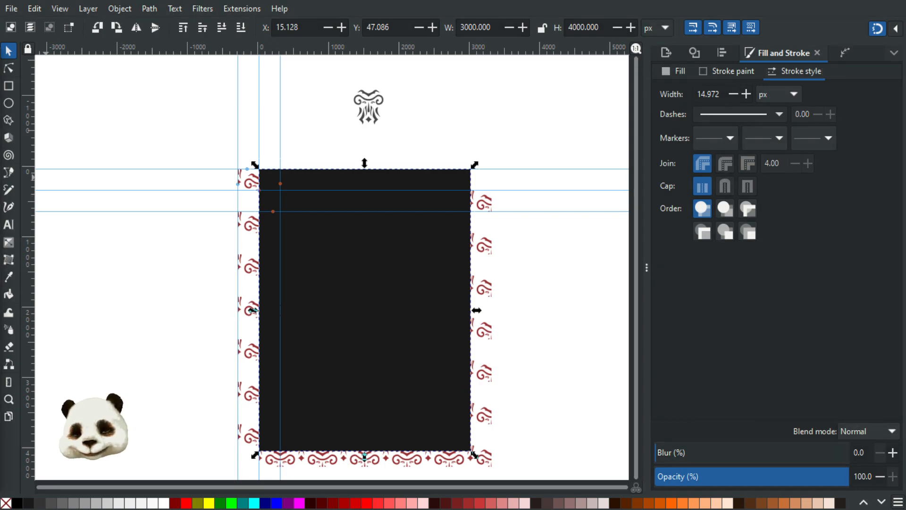
click(365, 256)
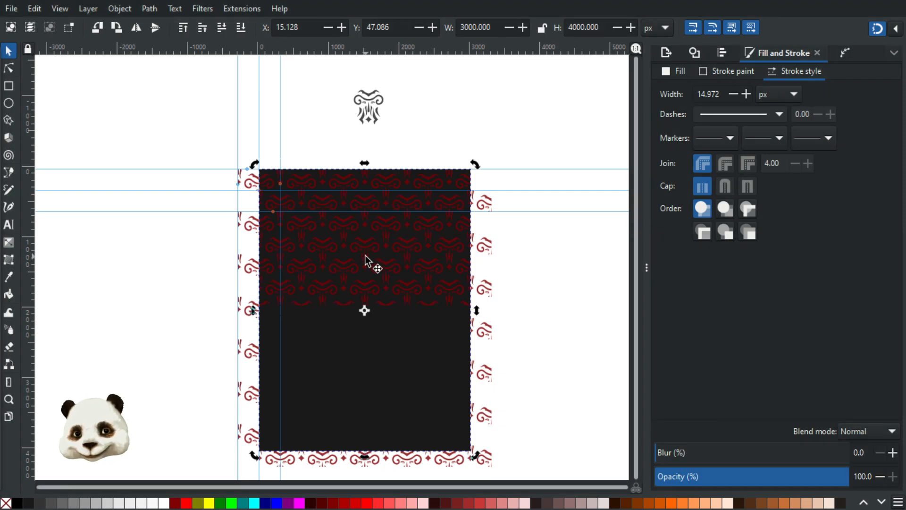
click(487, 249)
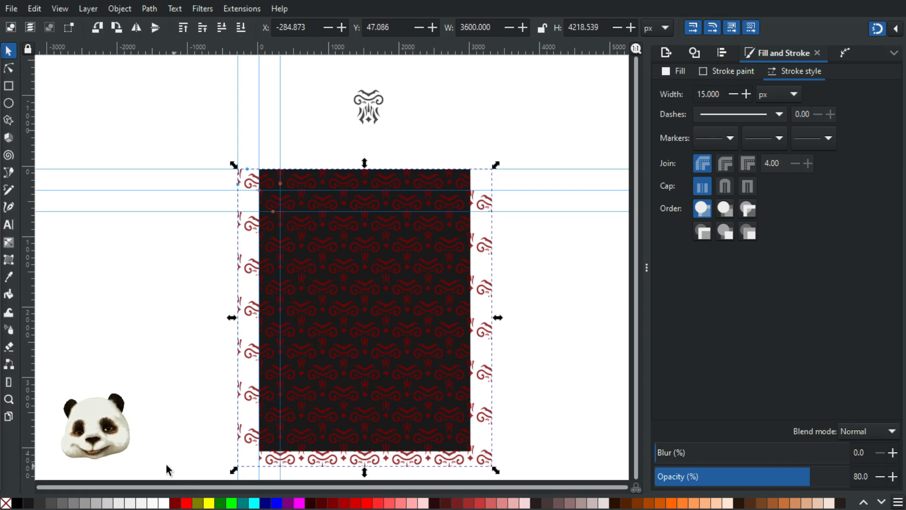
Step: Recolour the ornament pattern with a dark grey palette swatch
click(40, 503)
scroll(477, 243, up, 1)
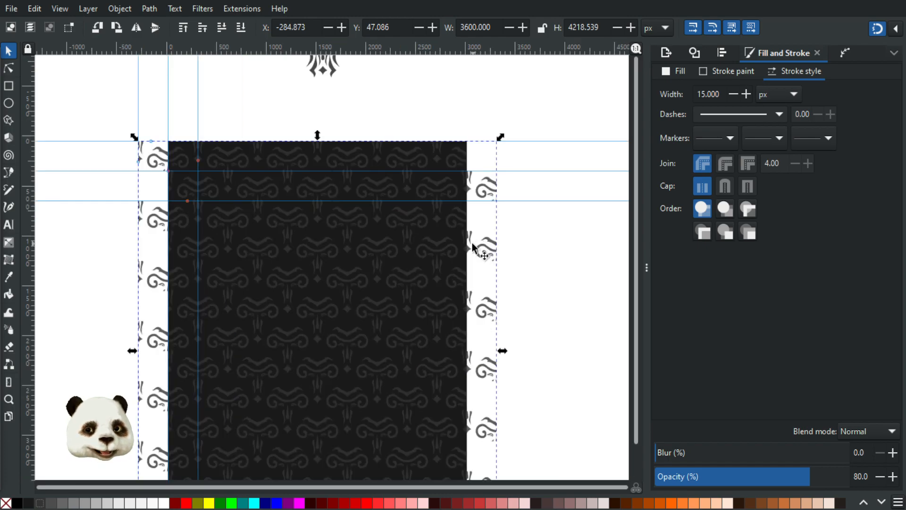
scroll(375, 227, down, 1)
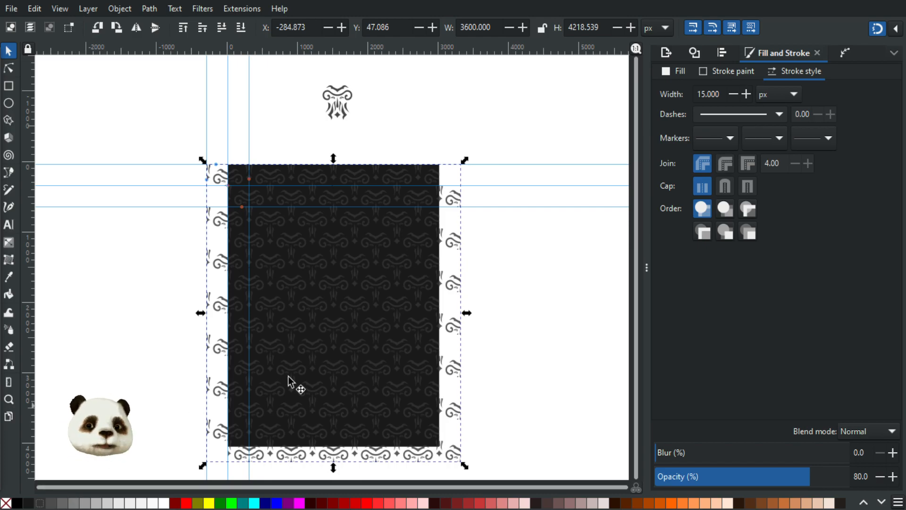
scroll(229, 196, up, 1)
scroll(229, 196, up, 2)
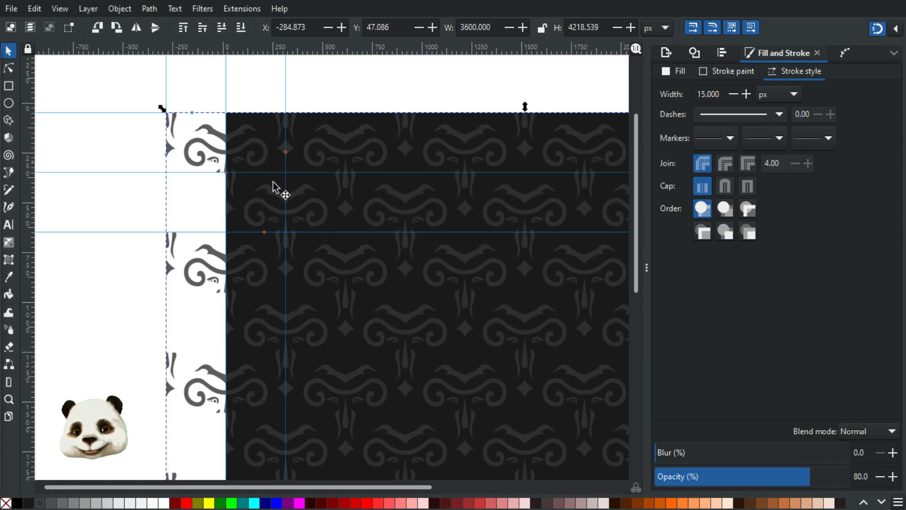
scroll(361, 255, down, 5)
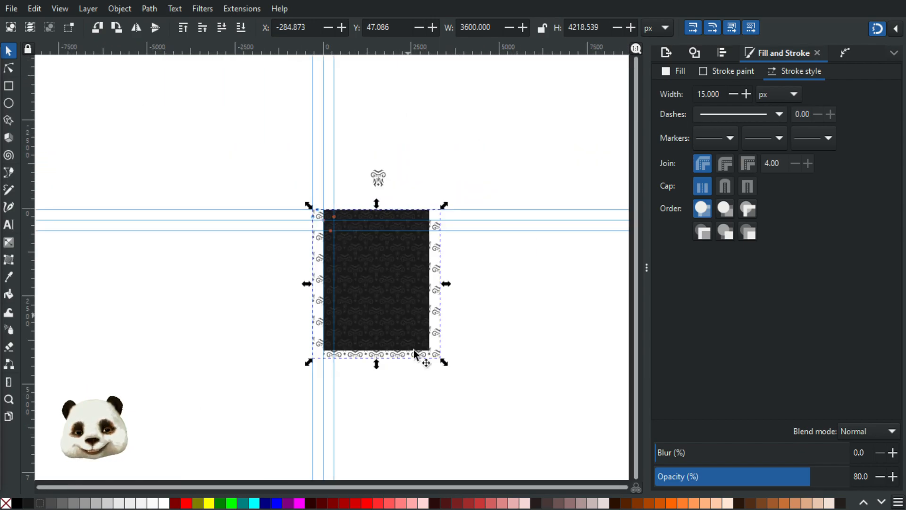
scroll(427, 357, up, 4)
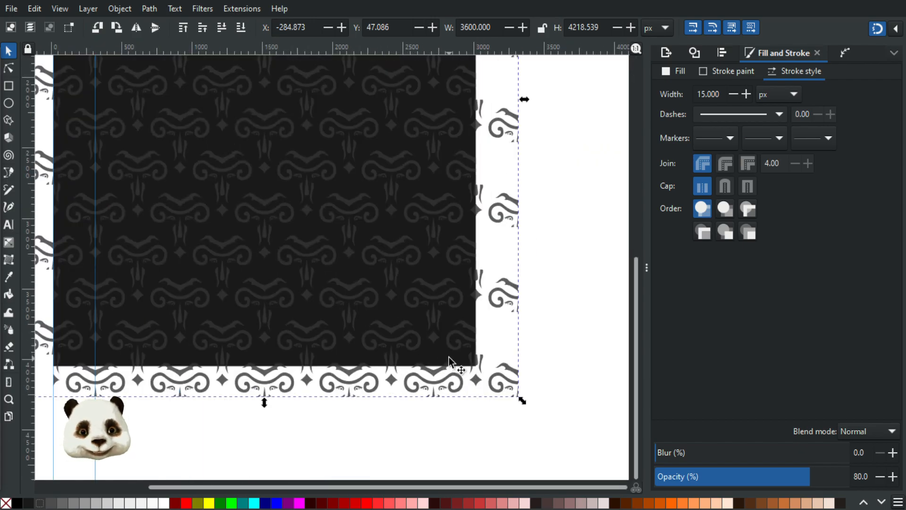
scroll(413, 330, down, 3)
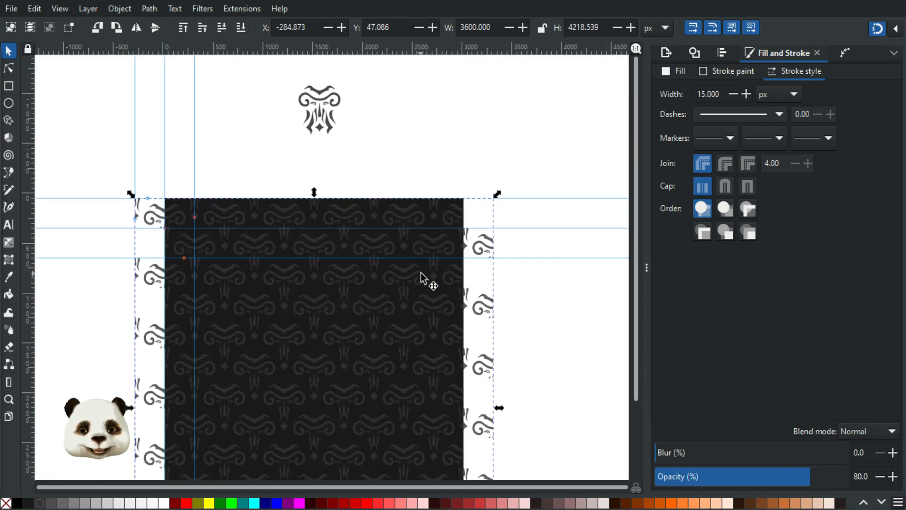
ctrl+scroll(421, 293, down, 1)
ctrl+scroll(425, 343, up, 2)
ctrl+scroll(427, 335, down, 2)
scroll(429, 332, down, 3)
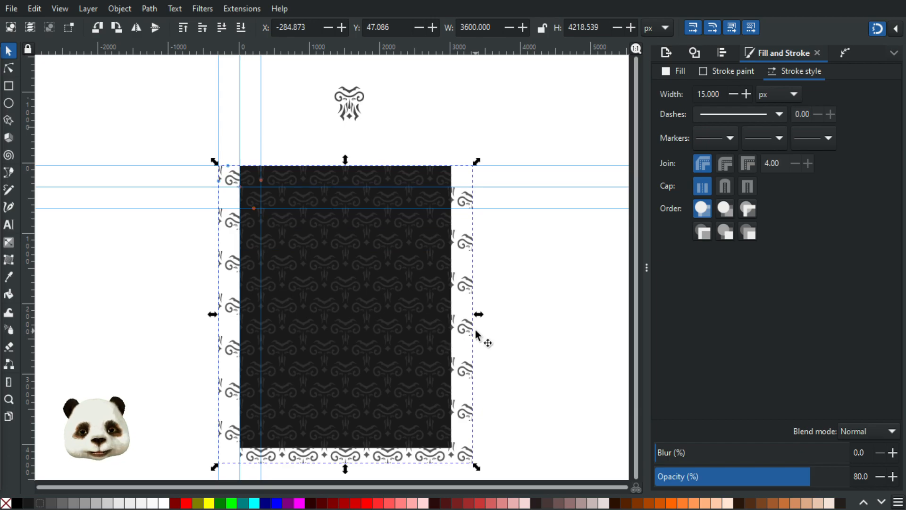
ctrl+scroll(475, 330, down, 2)
Step: Select the pattern with the dark rectangle and place a duplicate below at Y 6413.158 px
drag(519, 225, 315, 409)
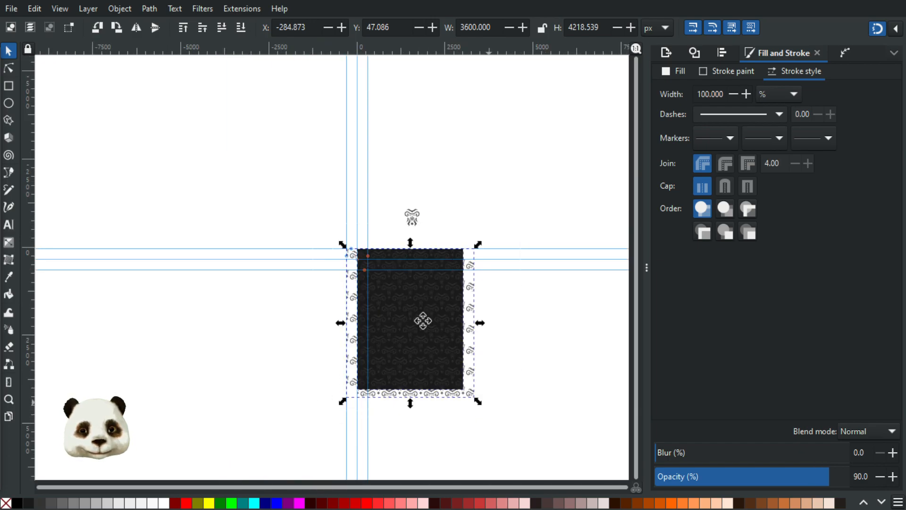
drag(487, 401, 216, 209)
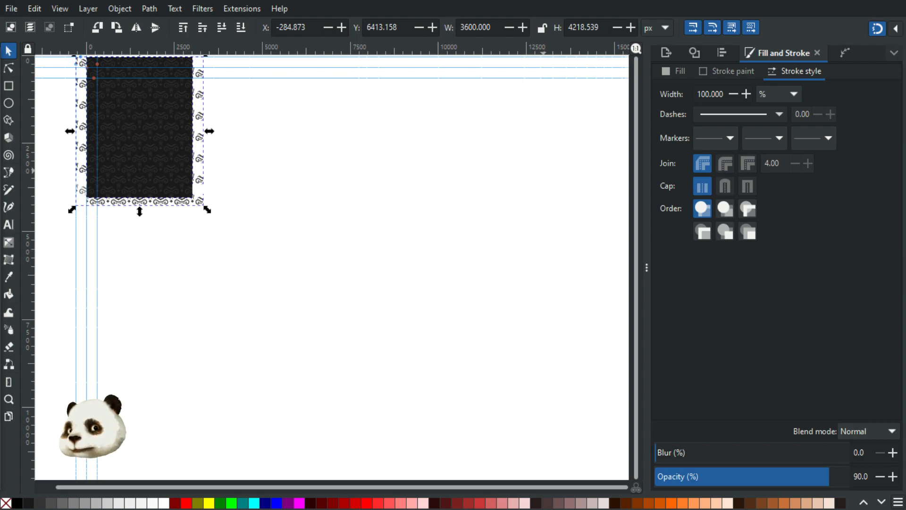
click(398, 78)
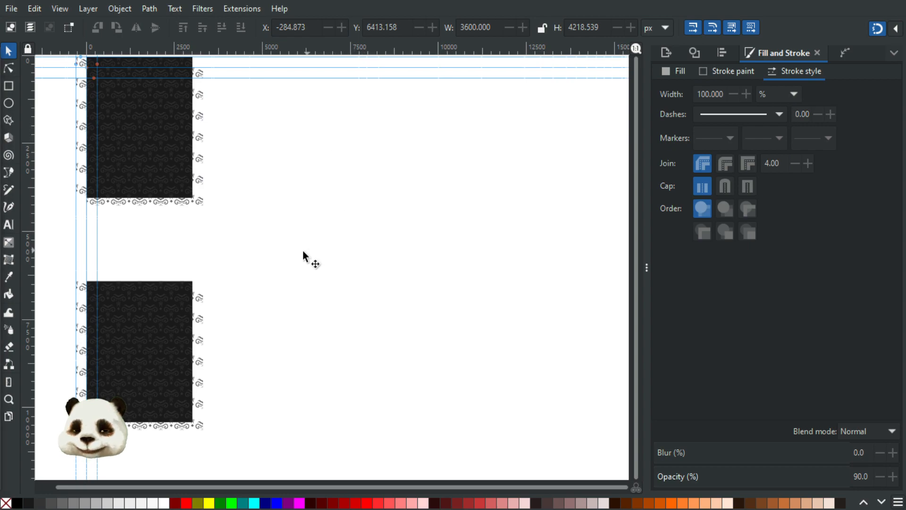
drag(293, 310, 356, 186)
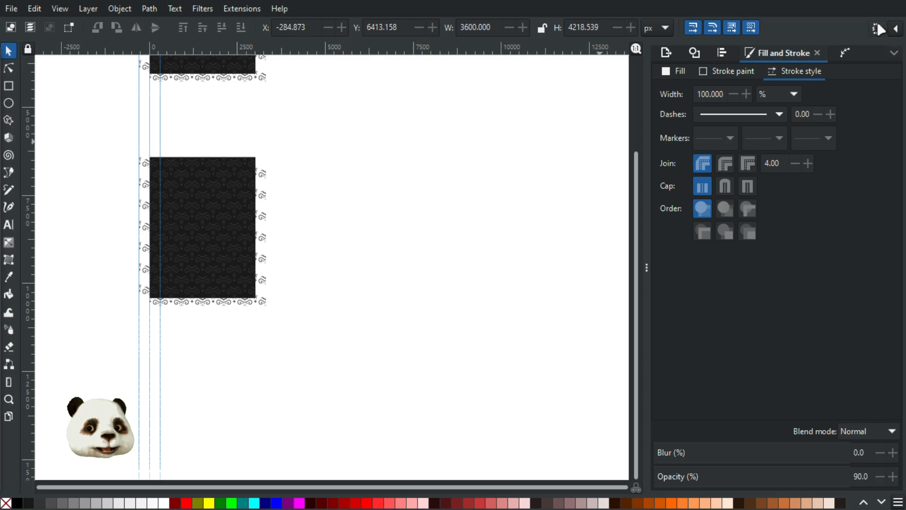
scroll(183, 219, up, 2)
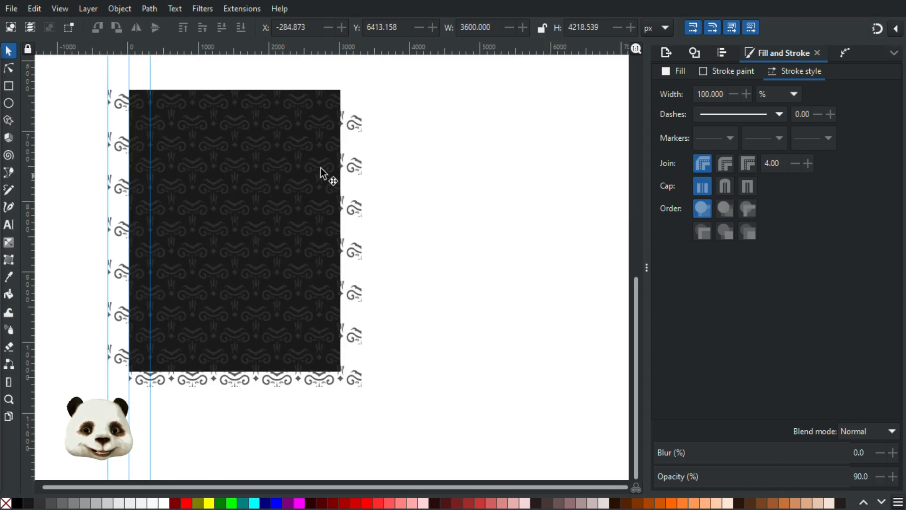
click(354, 174)
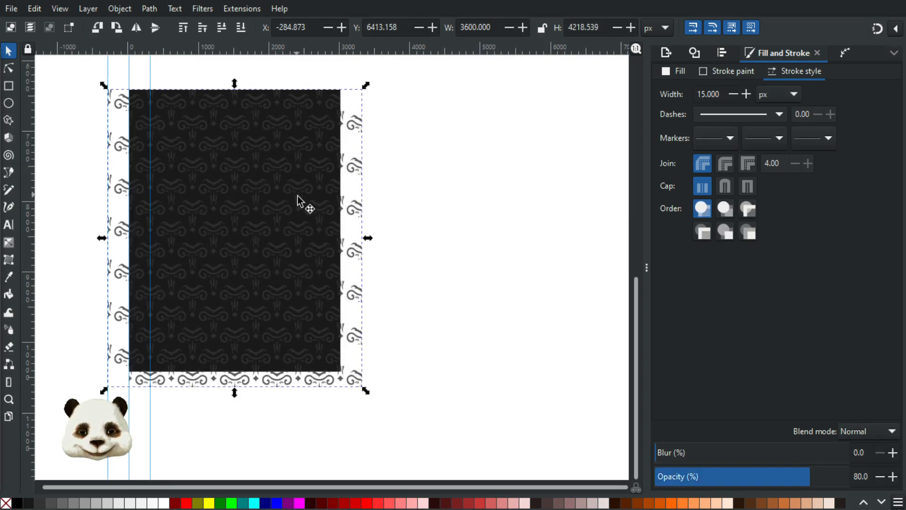
scroll(460, 219, down, 1)
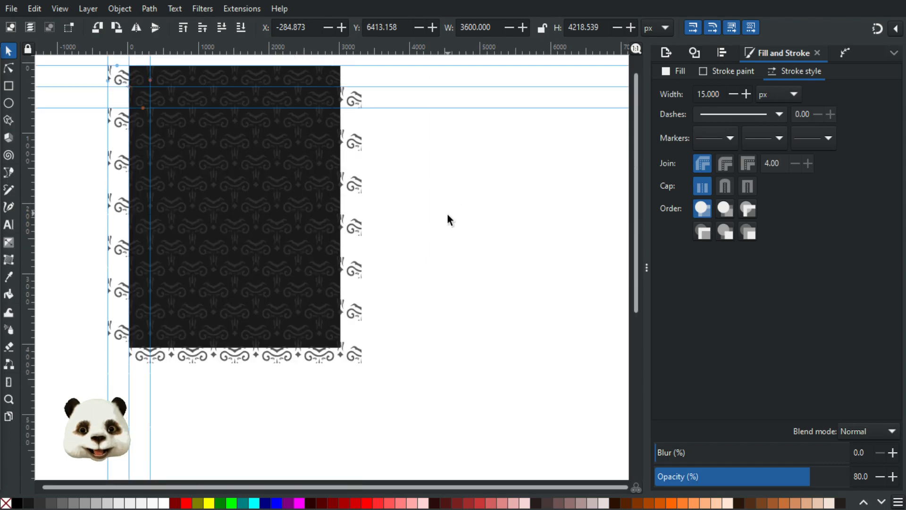
scroll(439, 224, up, 5)
scroll(390, 290, down, 5)
ctrl+scroll(386, 276, up, 2)
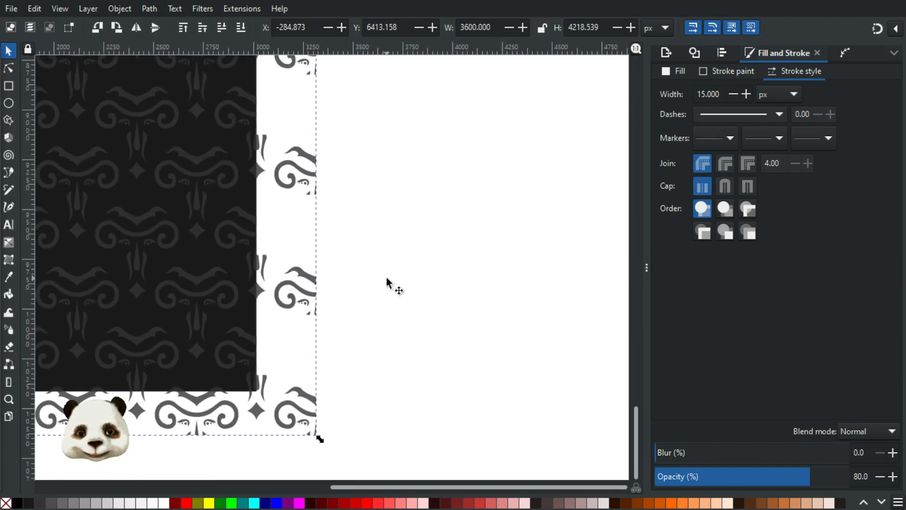
drag(388, 278, 515, 330)
ctrl+scroll(504, 332, down, 2)
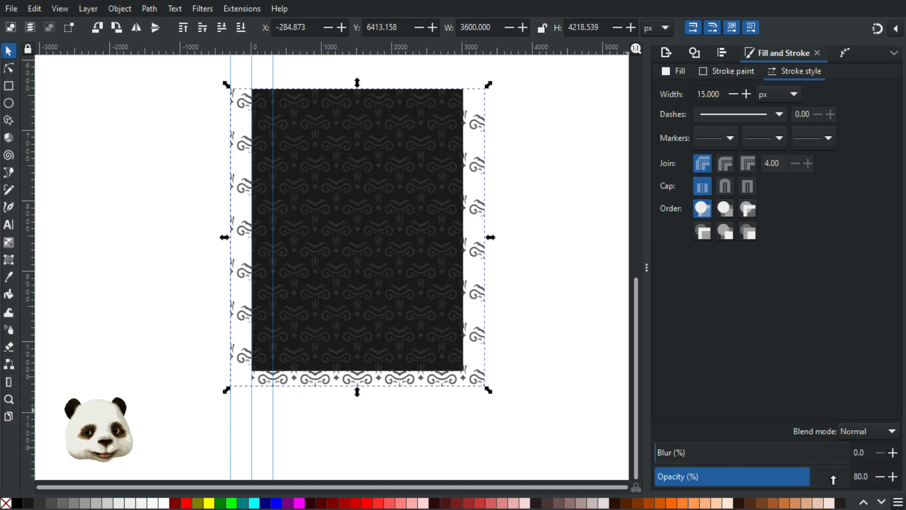
Step: Make the copy's pattern fully opaque and tune its blur down to 6, comparing with no blur
drag(836, 480, 904, 476)
click(677, 452)
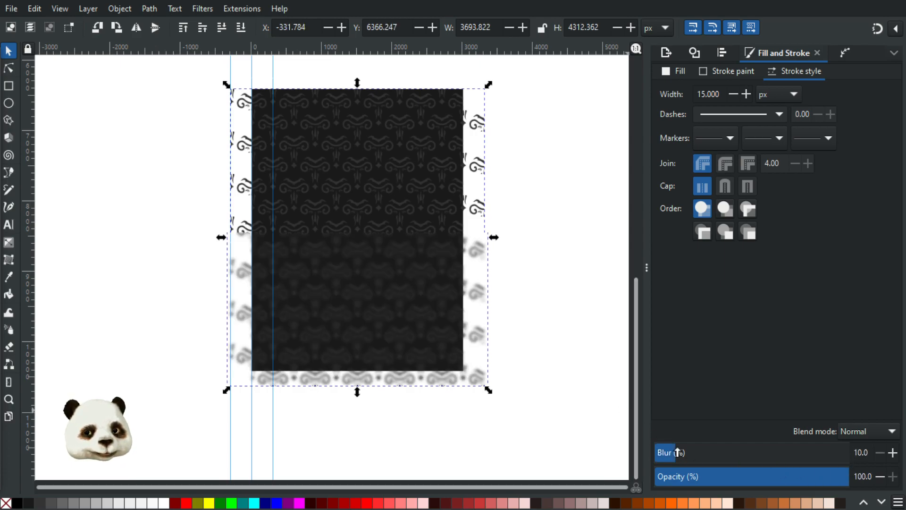
click(879, 452)
click(879, 451)
click(878, 451)
click(879, 451)
scroll(466, 263, up, 1)
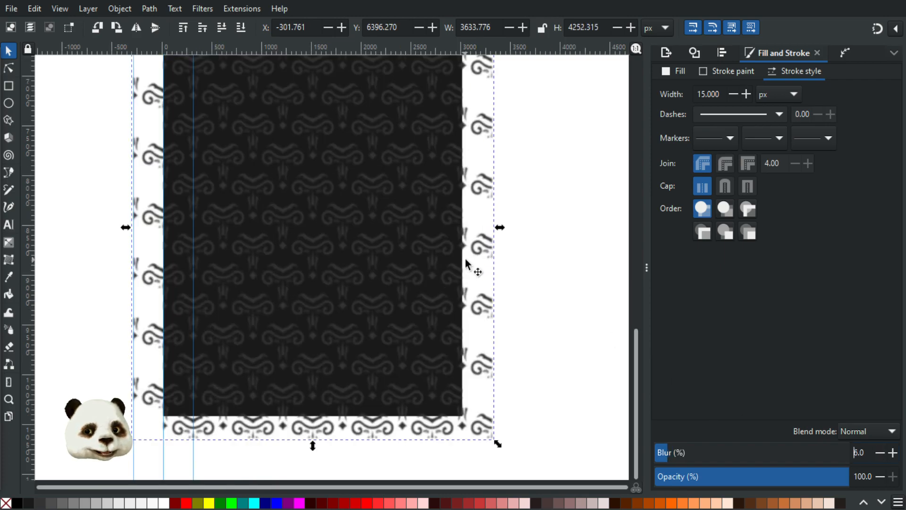
key(Delete)
key(Return)
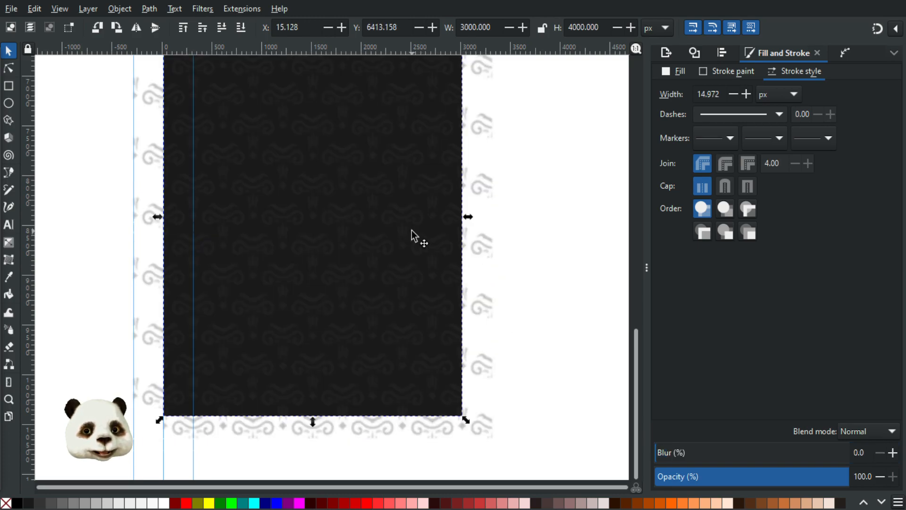
key(ctrl+z)
key(ctrl+shift+z)
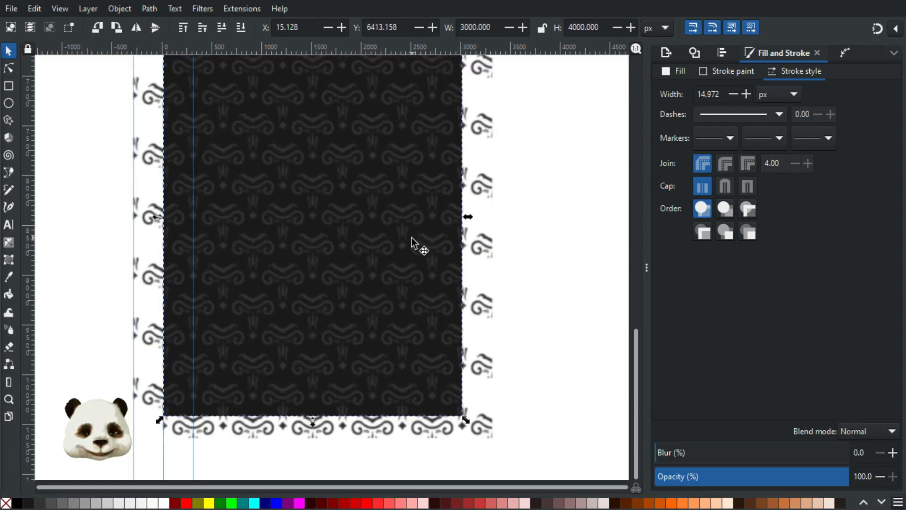
Step: Fill the rectangle magenta and clip the ornamental pattern to it
click(300, 503)
click(487, 249)
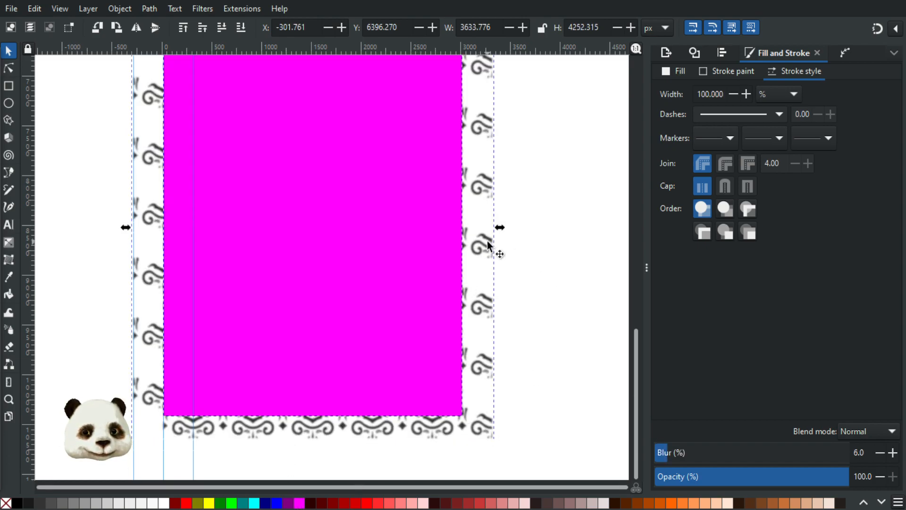
right_click(398, 244)
click(457, 431)
click(524, 259)
drag(520, 194, 493, 270)
ctrl+scroll(492, 259, down, 1)
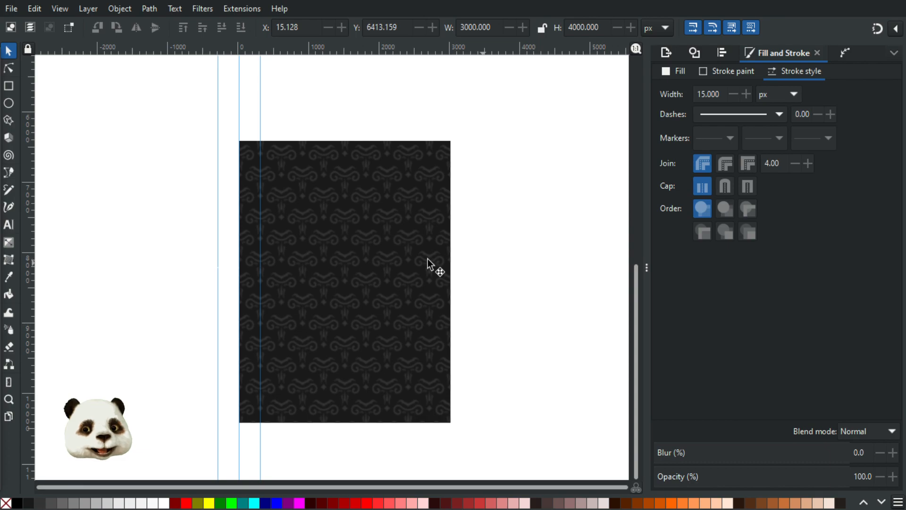
Step: Lower the clipped pattern rectangle's opacity to 50% and deselect it to judge the look
click(332, 243)
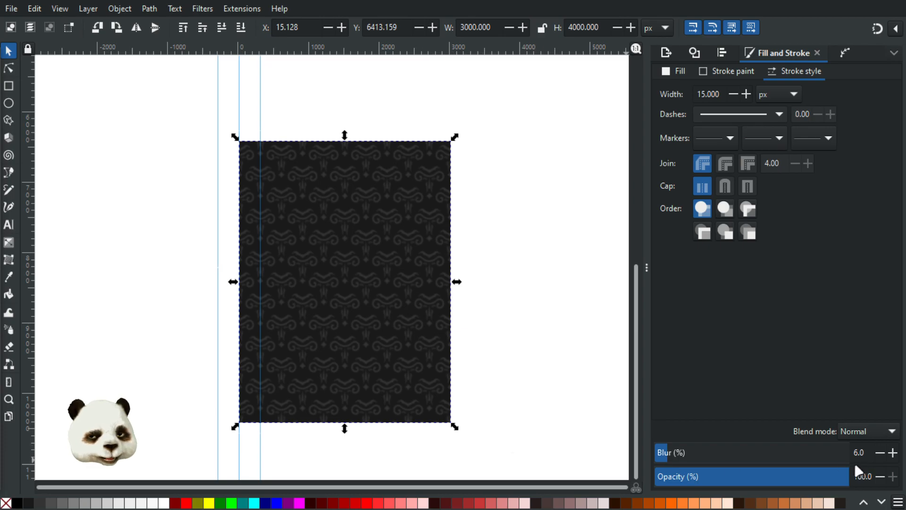
click(793, 478)
click(772, 478)
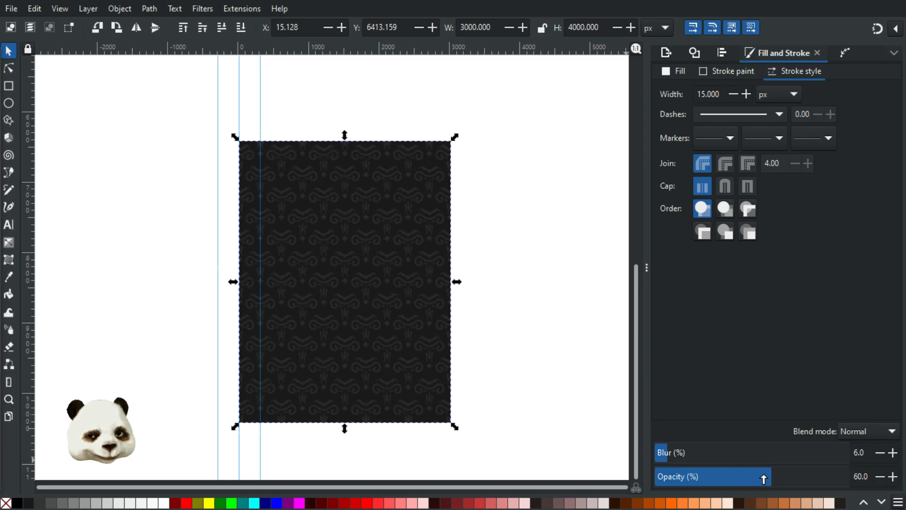
click(754, 477)
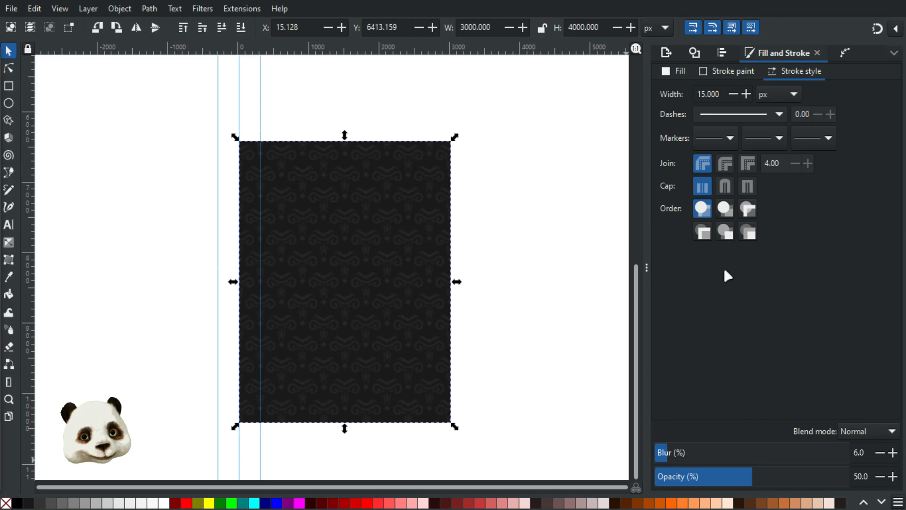
click(563, 196)
ctrl+scroll(405, 202, up, 2)
ctrl+scroll(386, 186, down, 2)
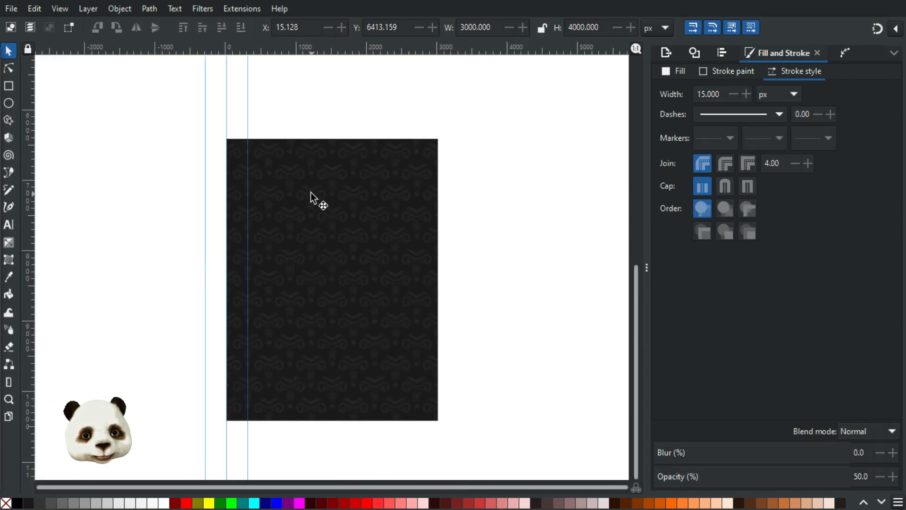
Step: Reduce the clipped rectangle's opacity further to 10% and deselect to view the faint texture
click(312, 197)
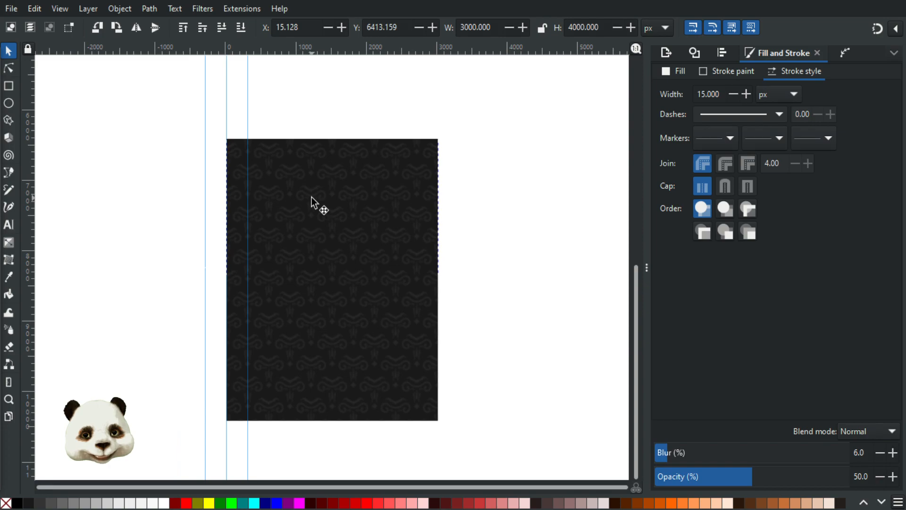
click(692, 477)
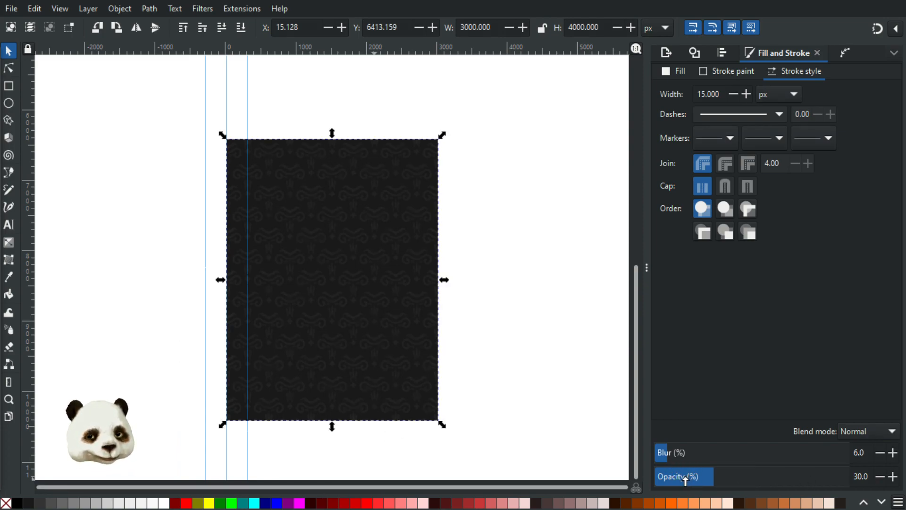
click(684, 478)
click(685, 478)
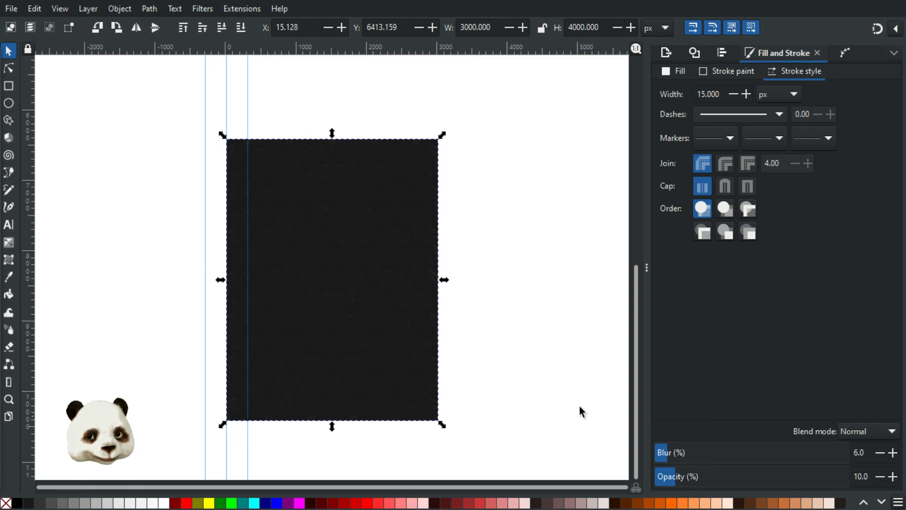
click(519, 344)
ctrl+scroll(288, 200, up, 3)
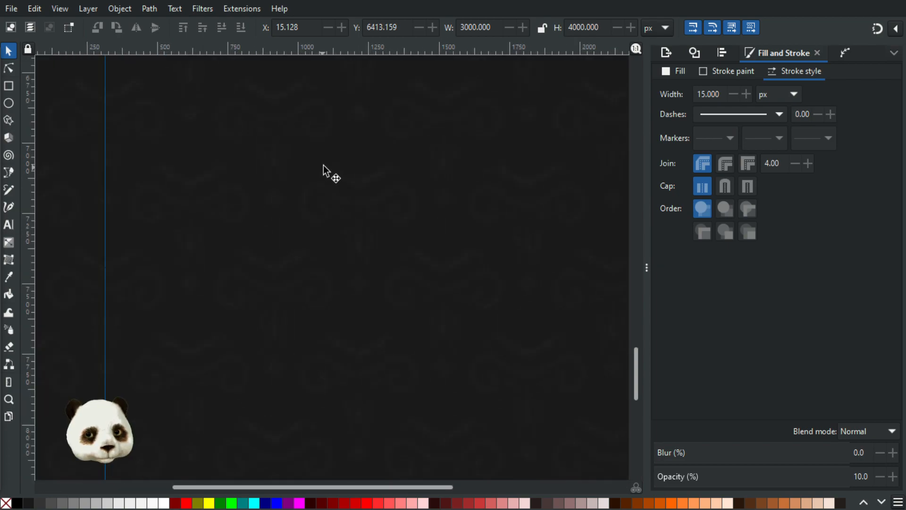
ctrl+scroll(324, 165, down, 3)
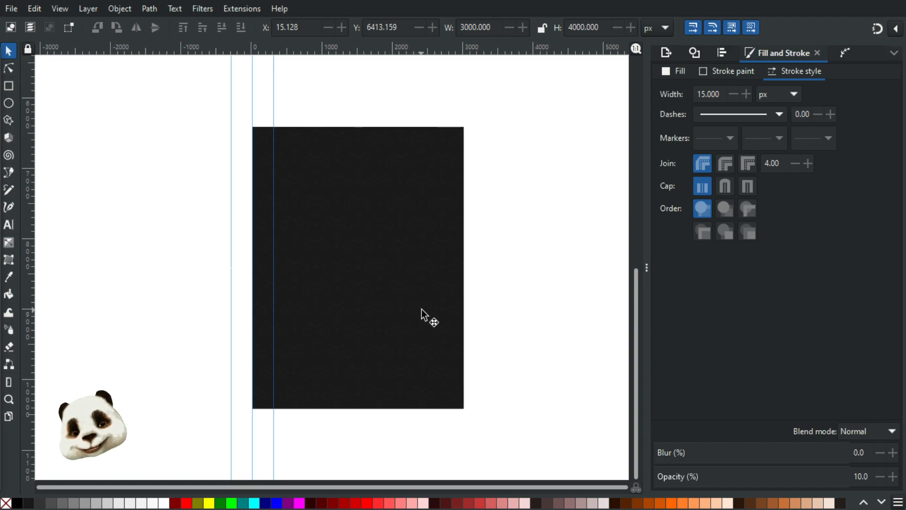
scroll(474, 314, down, 3)
scroll(549, 298, up, 3)
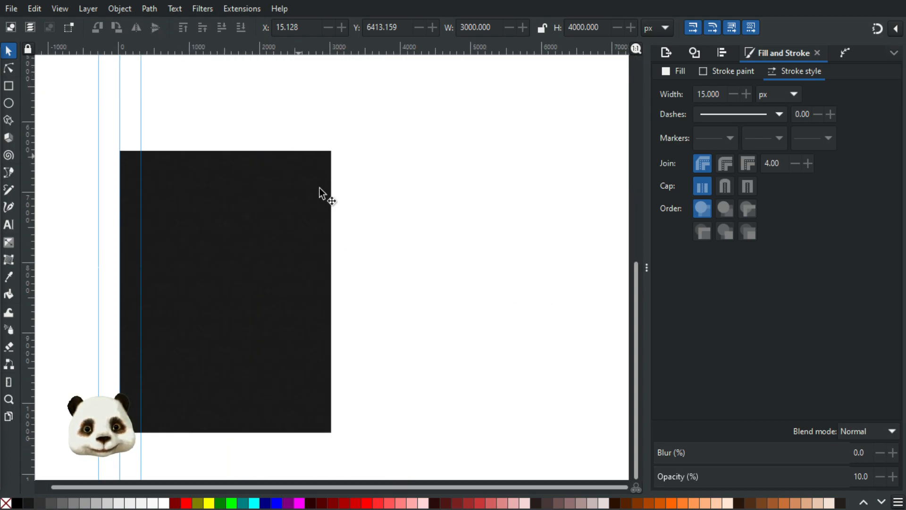
scroll(194, 300, up, 3)
scroll(231, 293, down, 3)
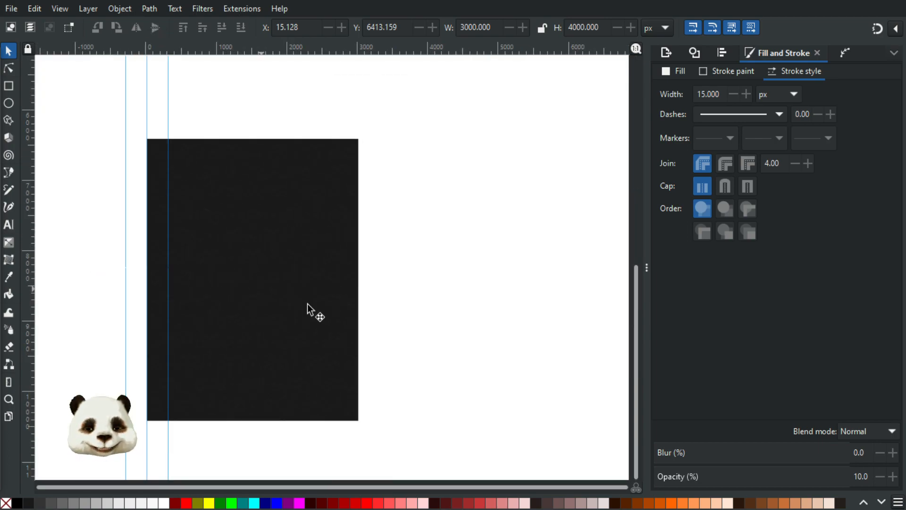
scroll(303, 273, up, 3)
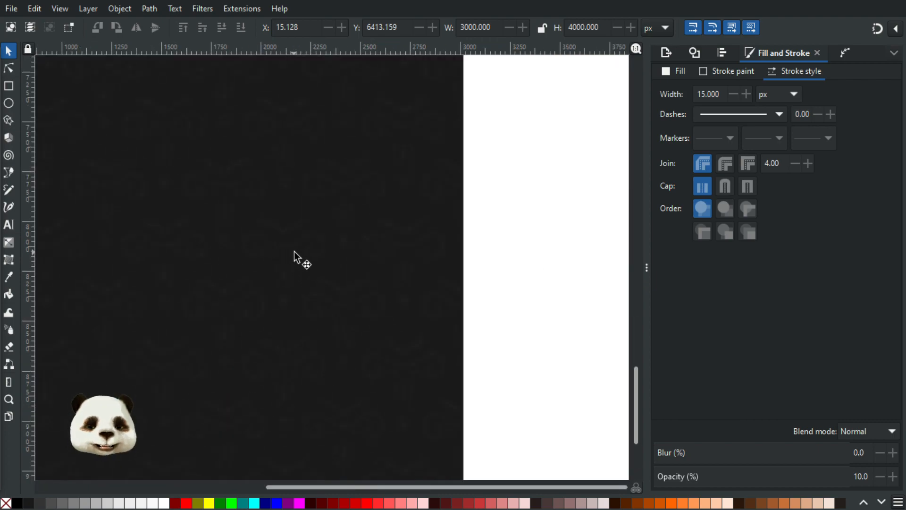
scroll(297, 248, down, 3)
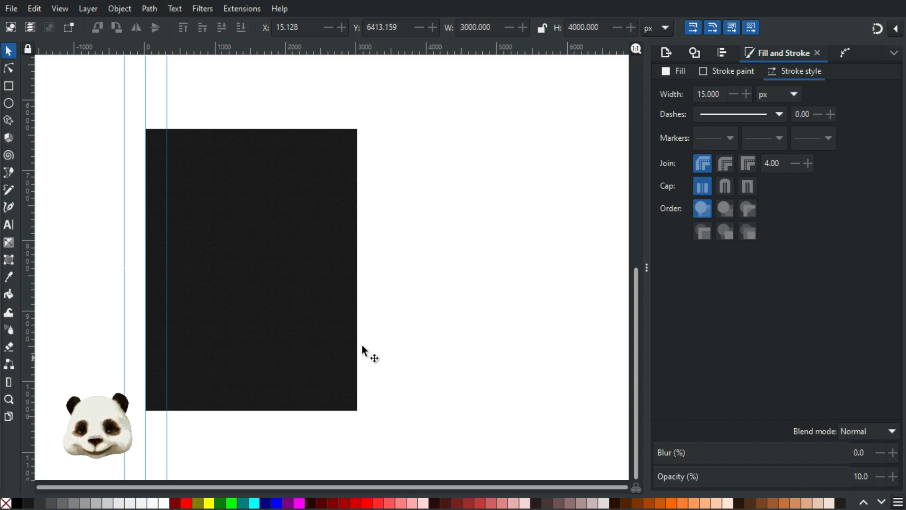
ctrl+scroll(357, 321, down, 5)
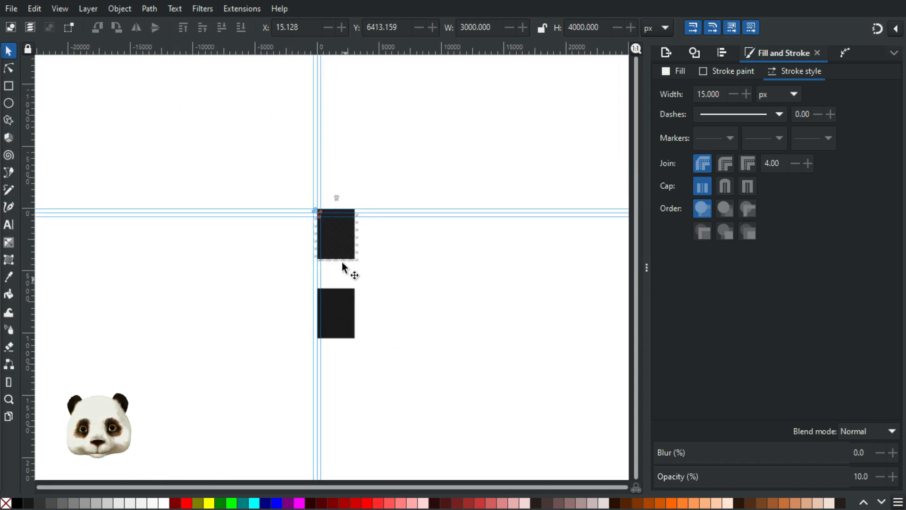
ctrl+scroll(360, 318, up, 6)
ctrl+scroll(326, 306, down, 2)
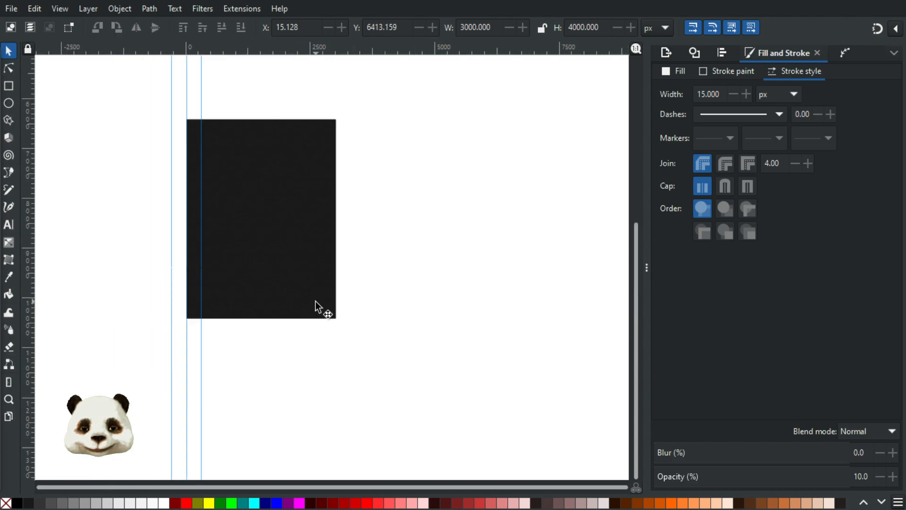
ctrl+scroll(226, 161, up, 2)
ctrl+scroll(333, 209, down, 1)
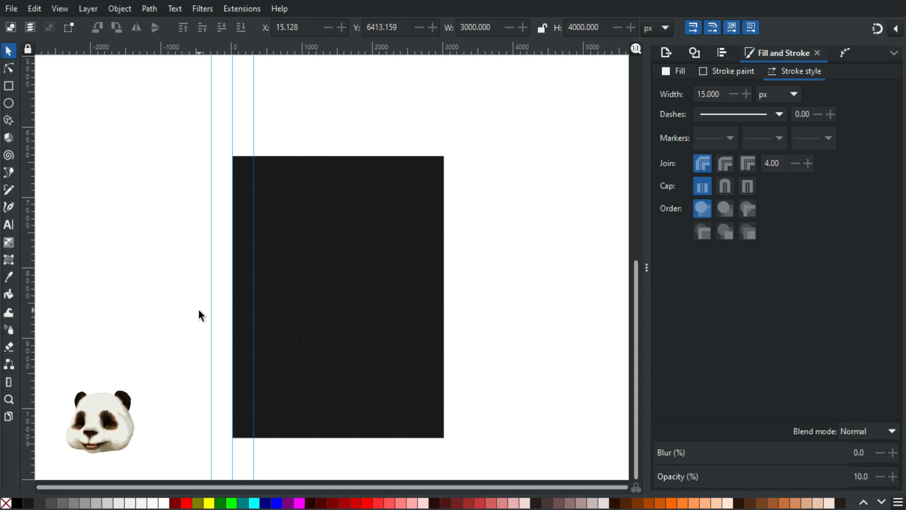
ctrl+scroll(436, 313, down, 2)
ctrl+scroll(431, 310, up, 2)
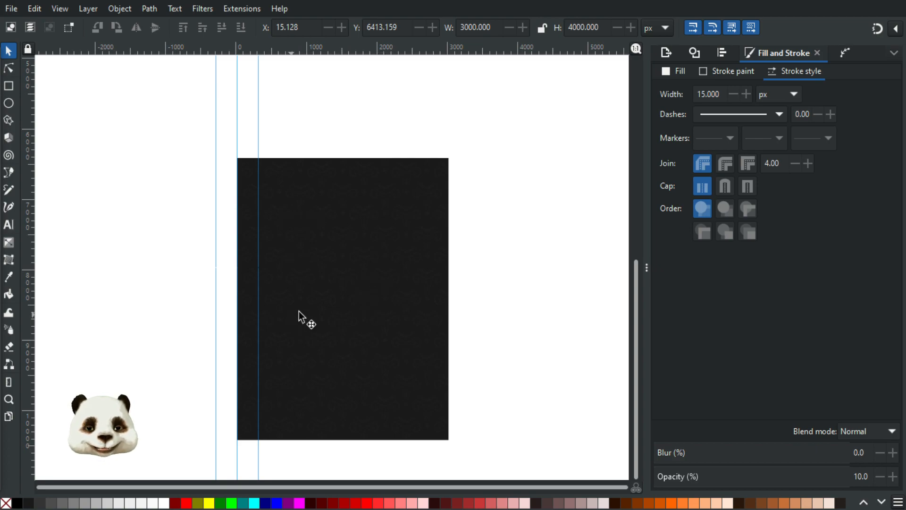
ctrl+scroll(340, 295, up, 3)
ctrl+scroll(341, 291, down, 3)
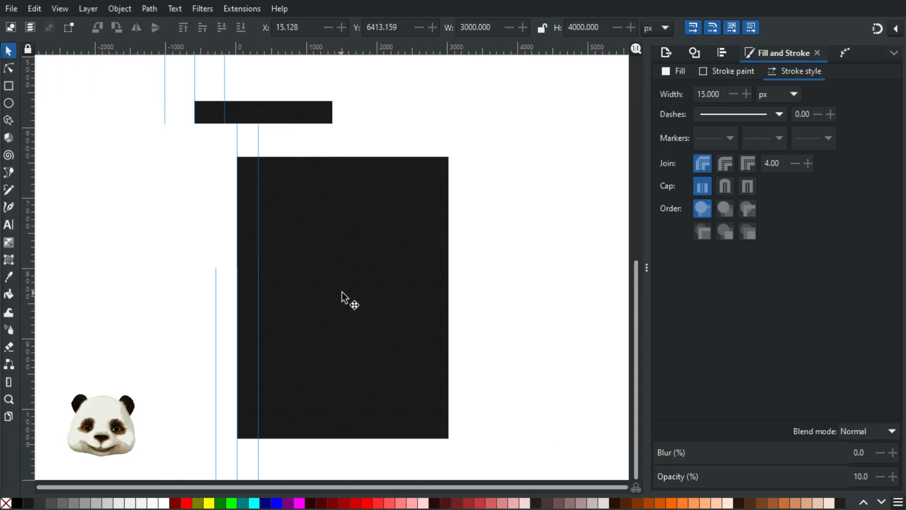
ctrl+scroll(346, 294, down, 2)
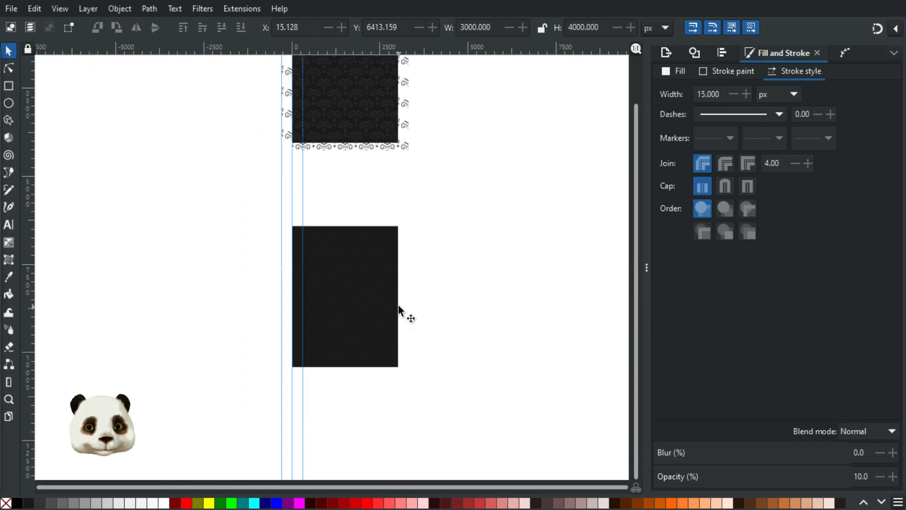
drag(437, 196, 417, 196)
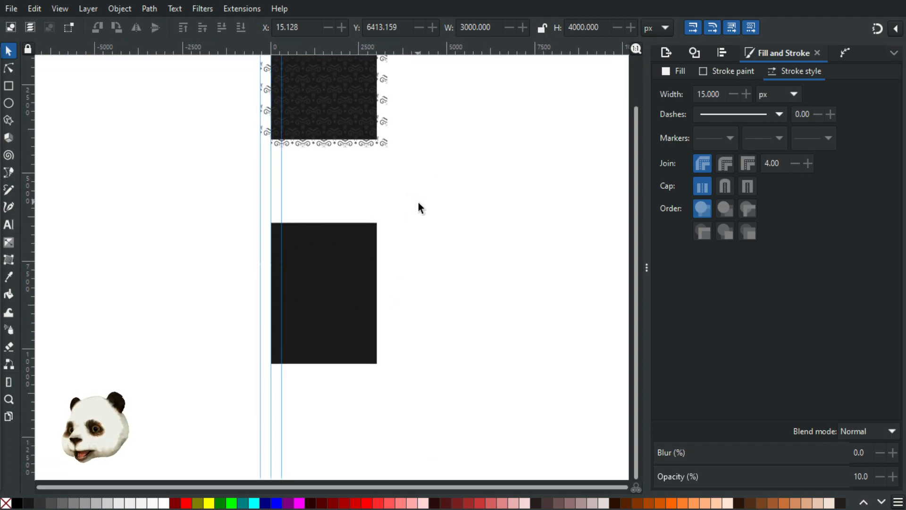
drag(460, 71, 247, 235)
scroll(443, 182, up, 3)
scroll(415, 163, down, 4)
drag(307, 270, 422, 257)
scroll(449, 156, up, 3)
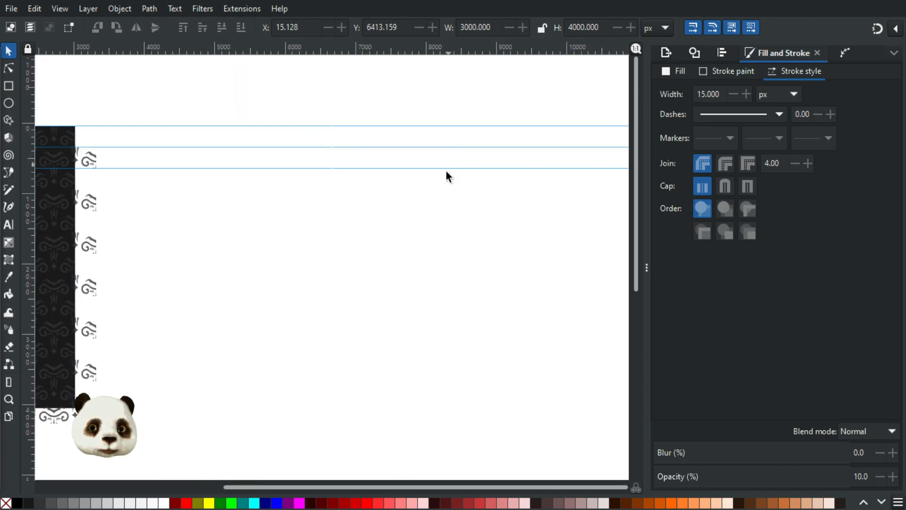
scroll(446, 170, down, 5)
scroll(376, 174, up, 2)
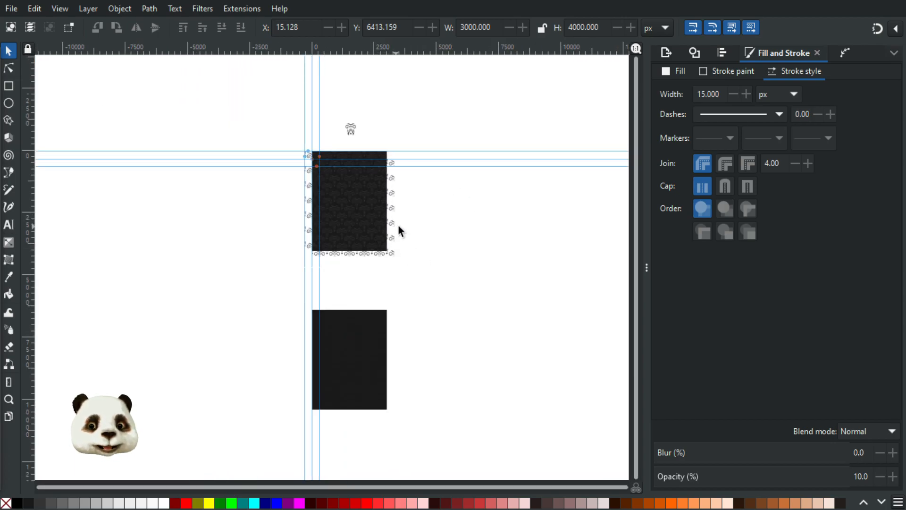